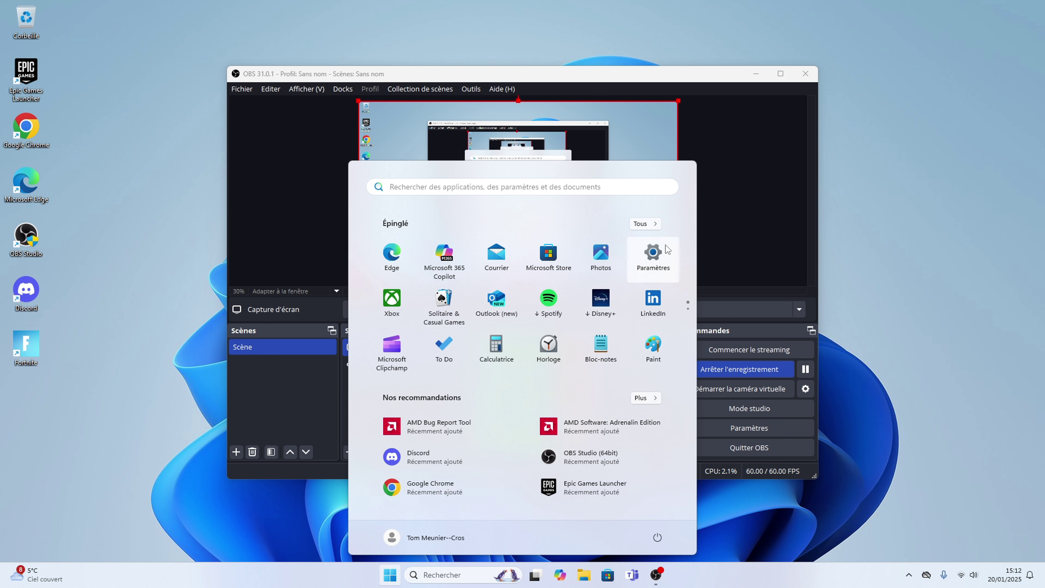
Step: Check Windows Update for available updates, let the Microsoft Defender Antivirus update install, and close the Paramètres window
{"action": "left_click", "coordinate": [652, 255]}
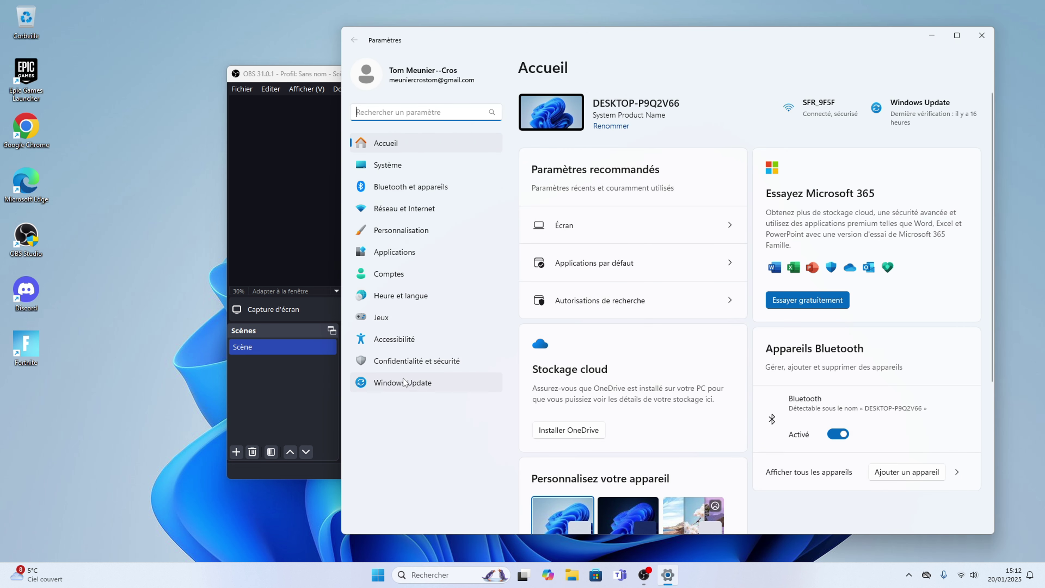
{"action": "left_click", "coordinate": [393, 382]}
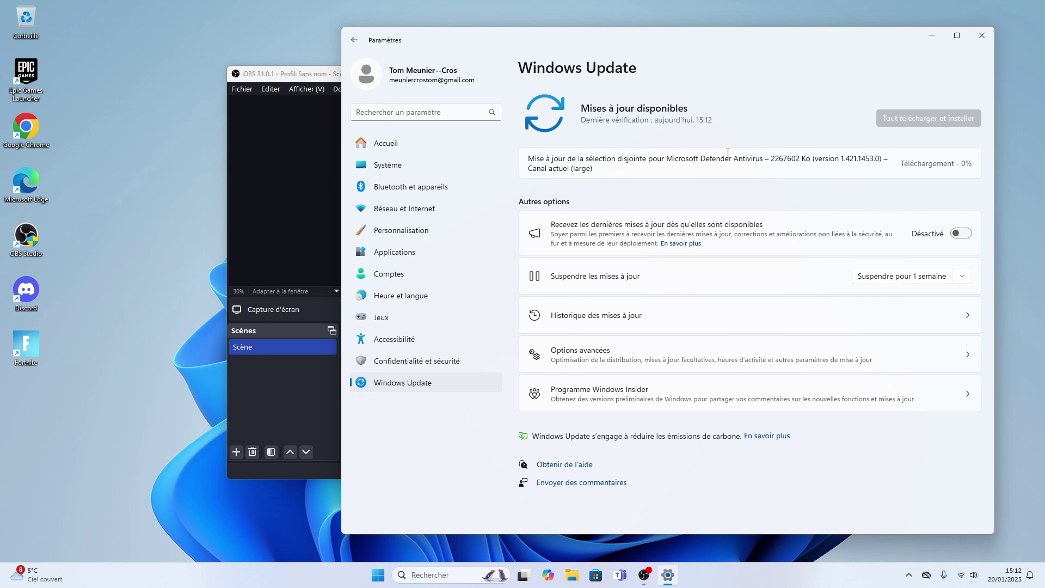
{"action": "left_click_drag", "start_coordinate": [529, 156], "coordinate": [583, 159]}
{"action": "left_click", "coordinate": [582, 159]}
{"action": "left_click", "coordinate": [322, 152]}
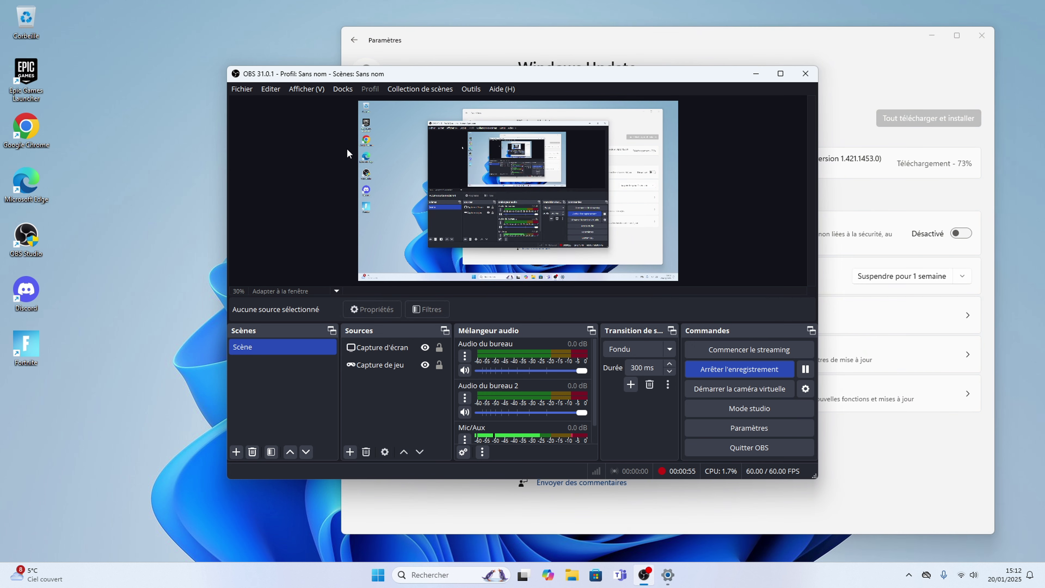
{"action": "left_click", "coordinate": [856, 98]}
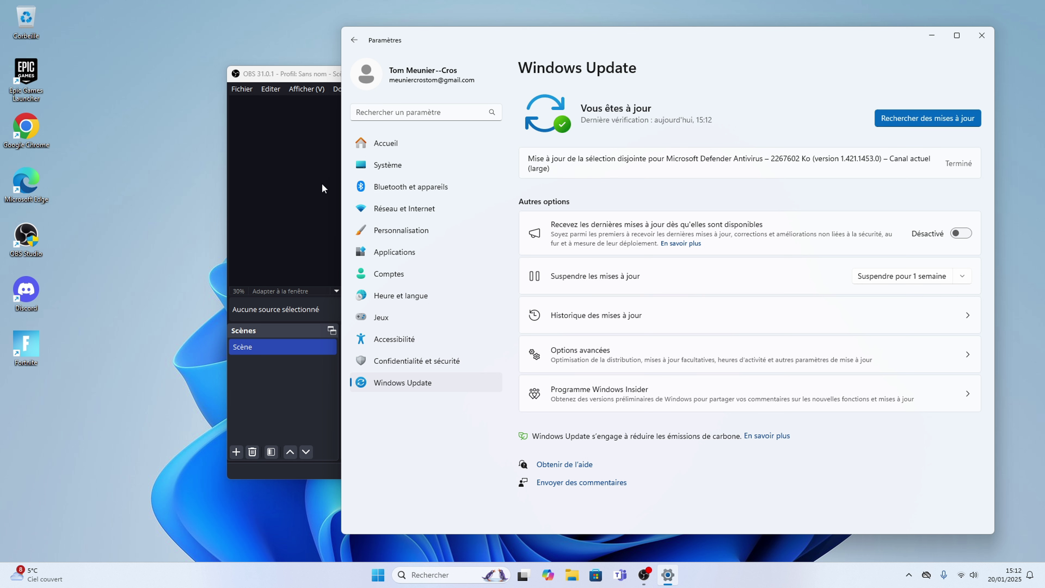
{"action": "left_click", "coordinate": [976, 46]}
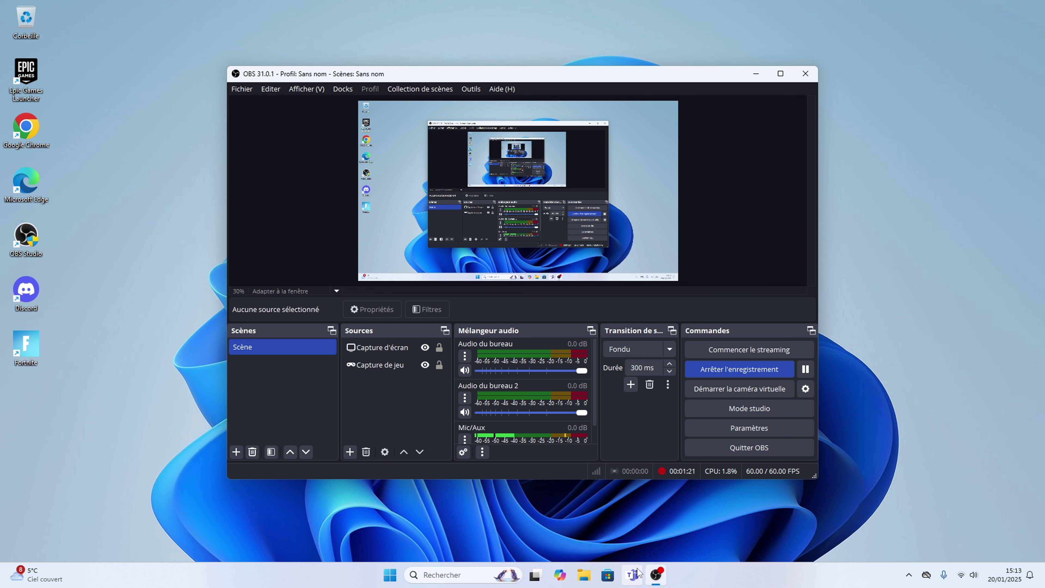
Step: Find and open the Windows graphics settings page (Graphiques) through the system search
{"action": "right_click", "coordinate": [687, 575]}
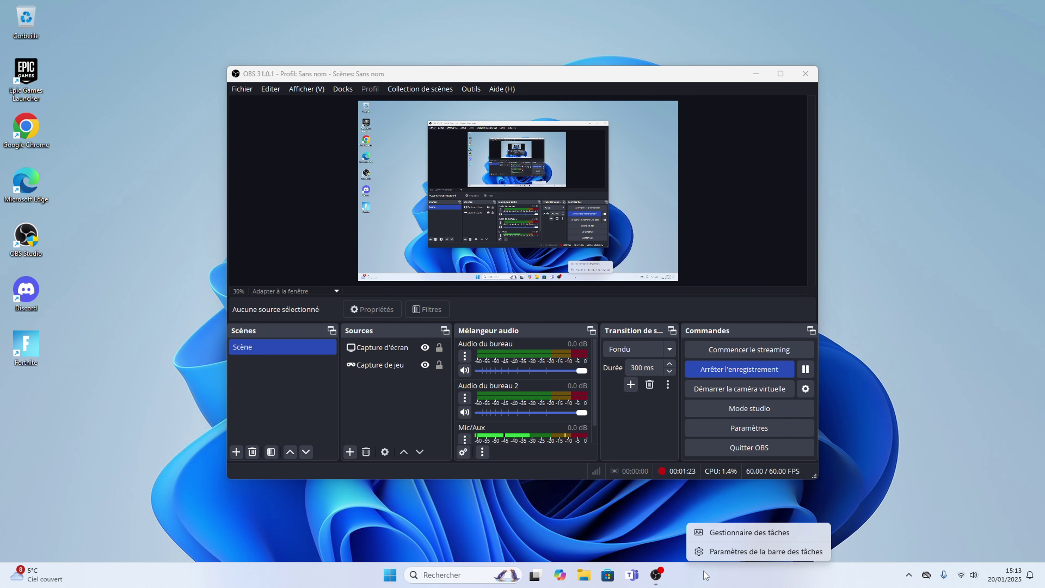
{"action": "left_click", "coordinate": [452, 574]}
{"action": "left_click", "coordinate": [452, 575]}
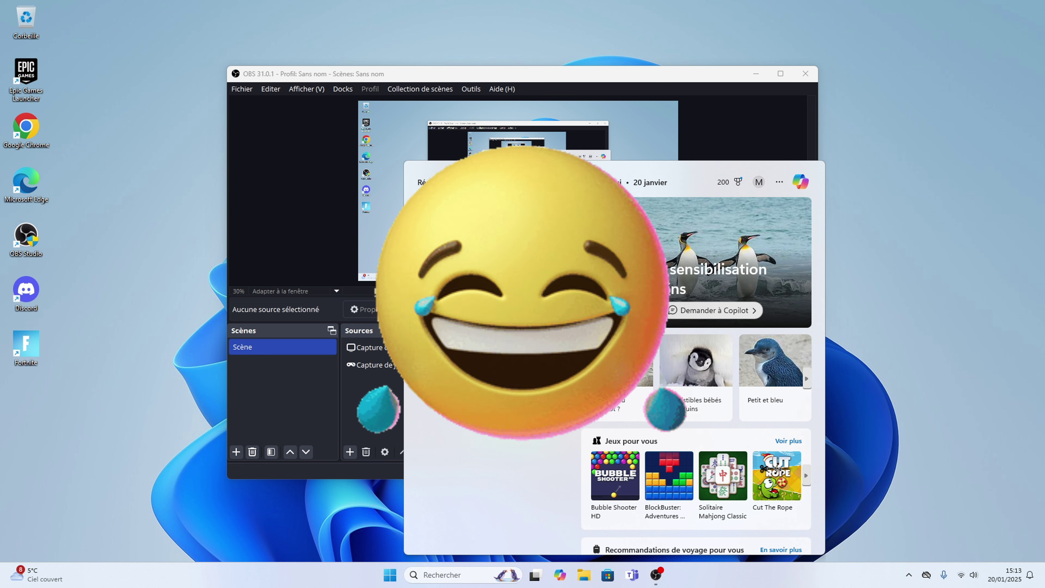
{"action": "key", "text": "Return"}
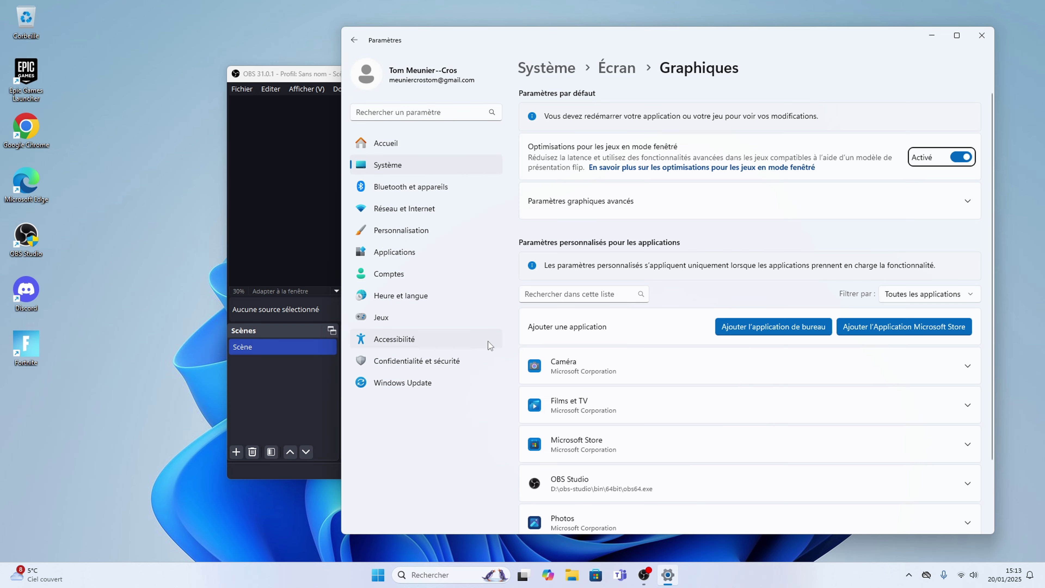
Step: Start adding a desktop application to the custom graphics settings and browse to the Fortnite folder under Epic Games on drive D
{"action": "left_click", "coordinate": [738, 330]}
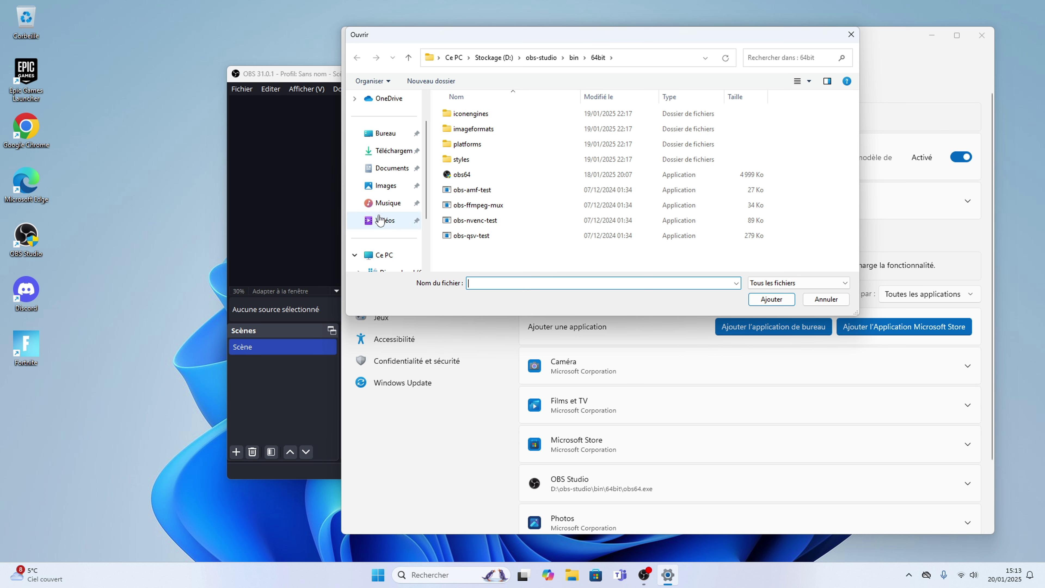
{"action": "scroll", "coordinate": [382, 214], "scroll_direction": "down", "scroll_amount": 1}
{"action": "left_click", "coordinate": [377, 203]}
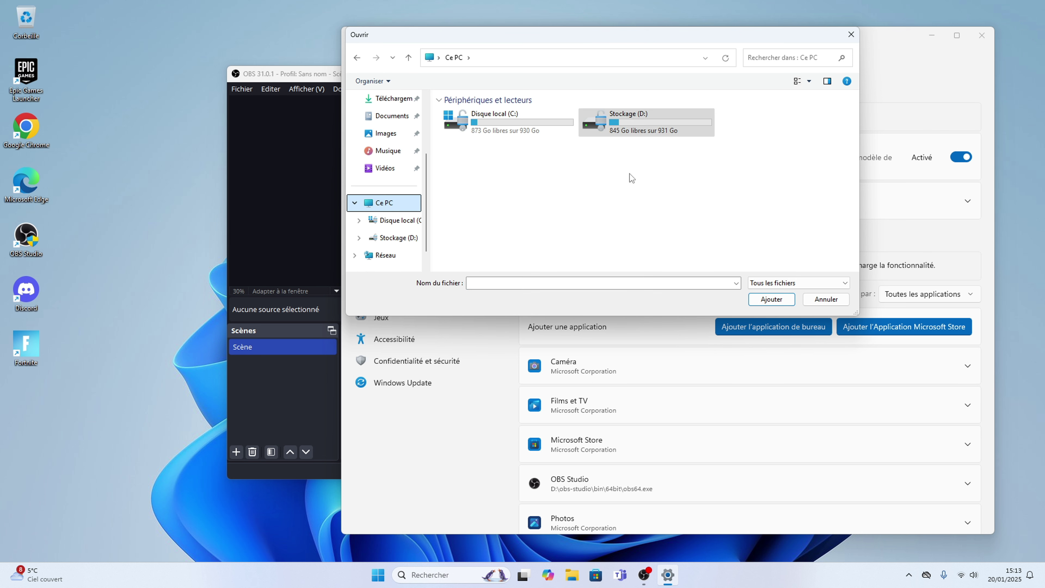
{"action": "double_click", "coordinate": [619, 119]}
{"action": "double_click", "coordinate": [494, 116]}
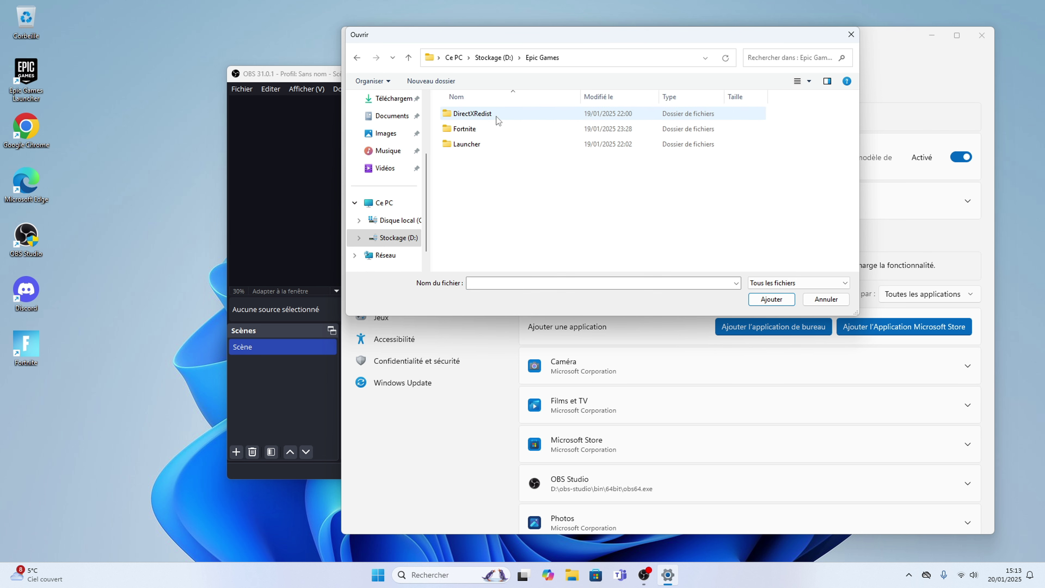
{"action": "double_click", "coordinate": [477, 129]}
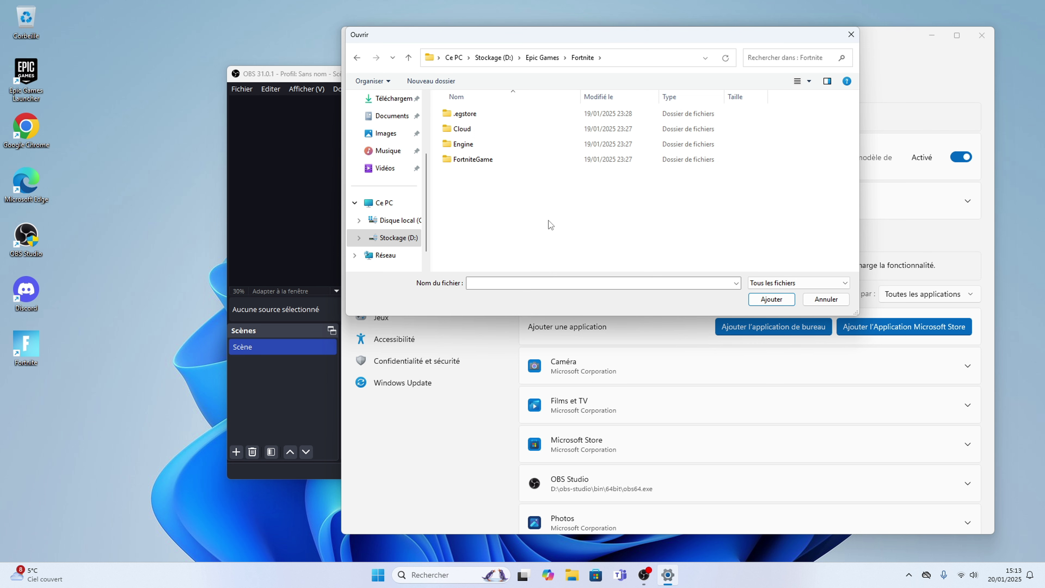
{"action": "left_click", "coordinate": [407, 56]}
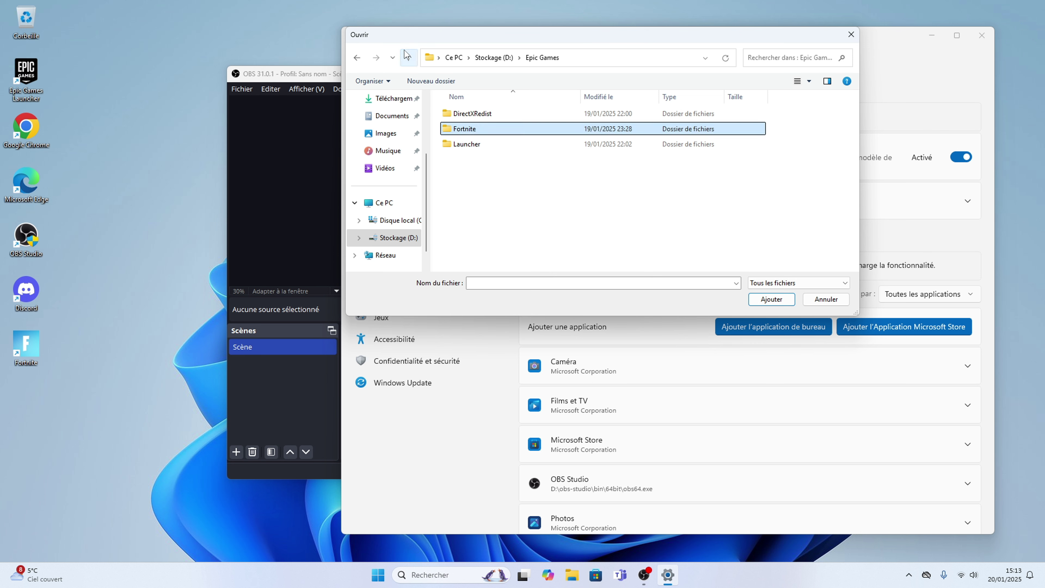
{"action": "left_click", "coordinate": [408, 57]}
{"action": "double_click", "coordinate": [495, 116]}
{"action": "double_click", "coordinate": [478, 130]}
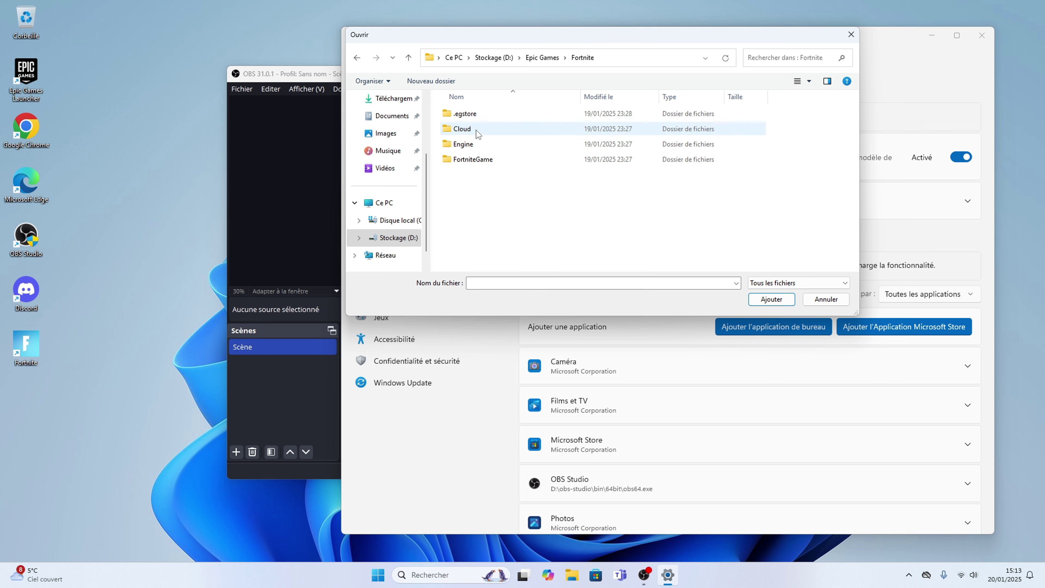
Step: Add FortniteClient-Win64-Shipping from the FortniteGame\Binaries\Win64 folder to the application list
{"action": "double_click", "coordinate": [473, 160]}
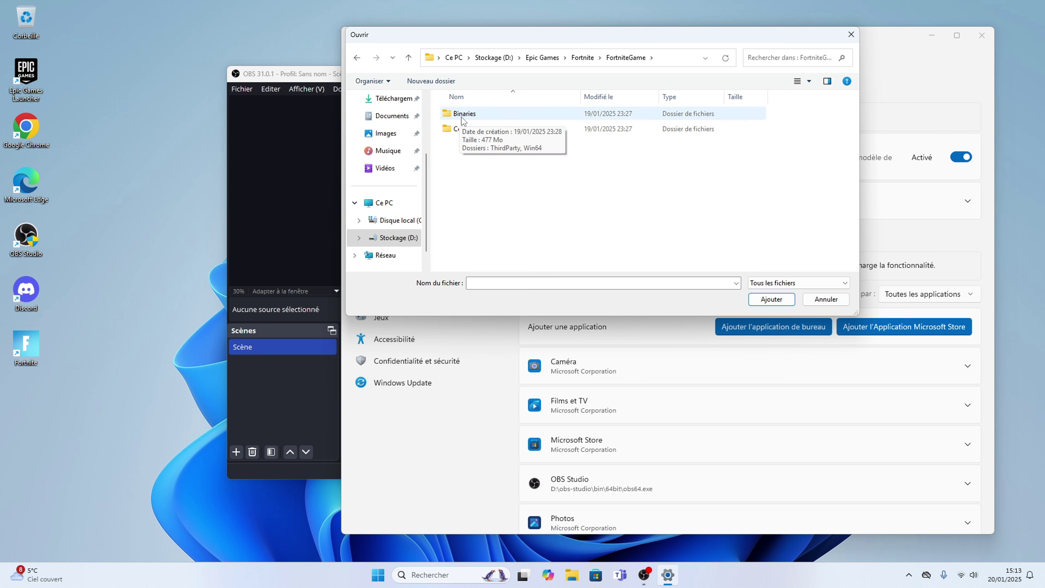
{"action": "double_click", "coordinate": [461, 117]}
{"action": "double_click", "coordinate": [461, 128]}
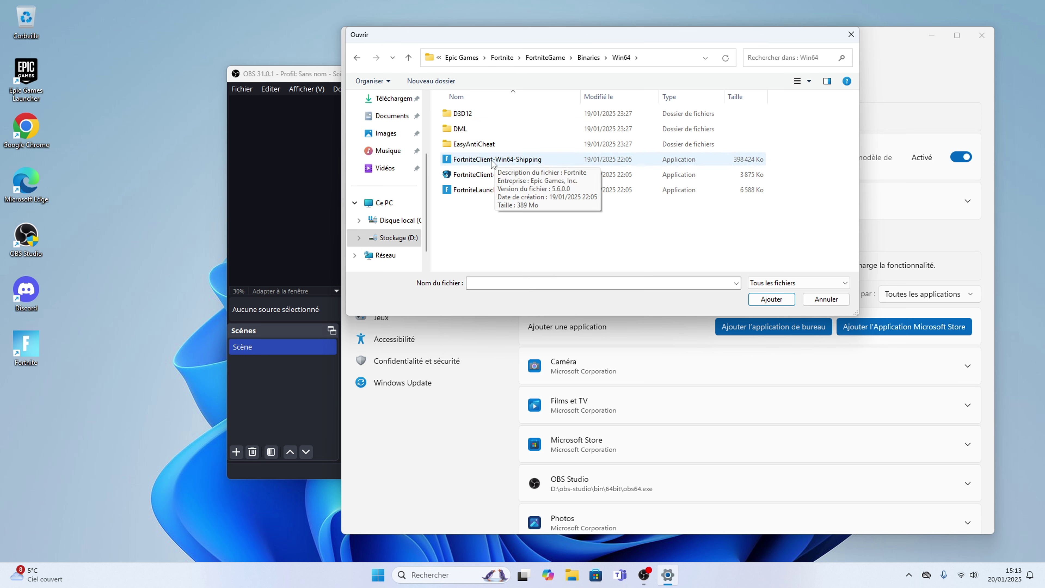
{"action": "left_click", "coordinate": [472, 161]}
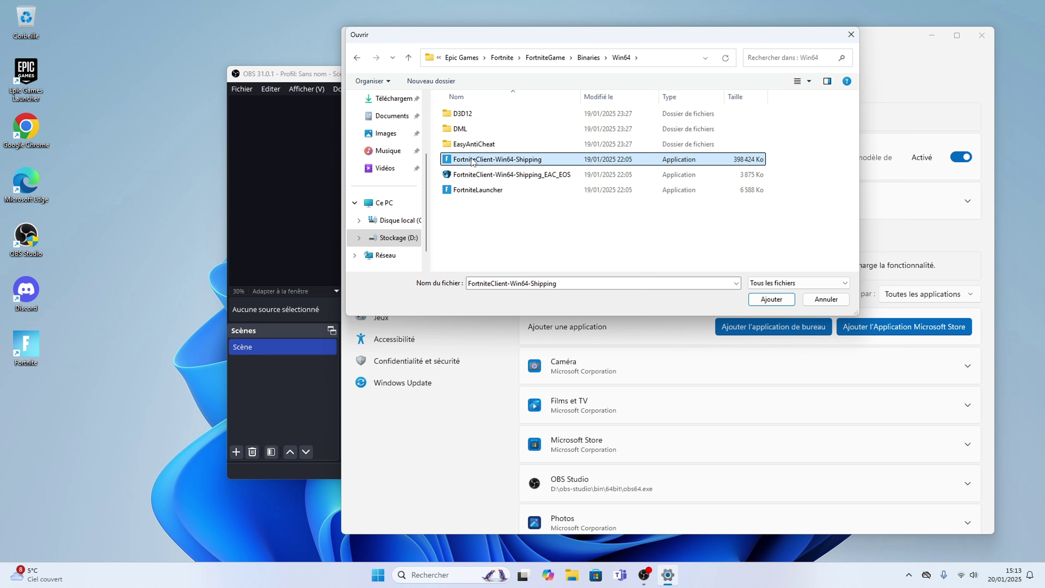
{"action": "double_click", "coordinate": [498, 163]}
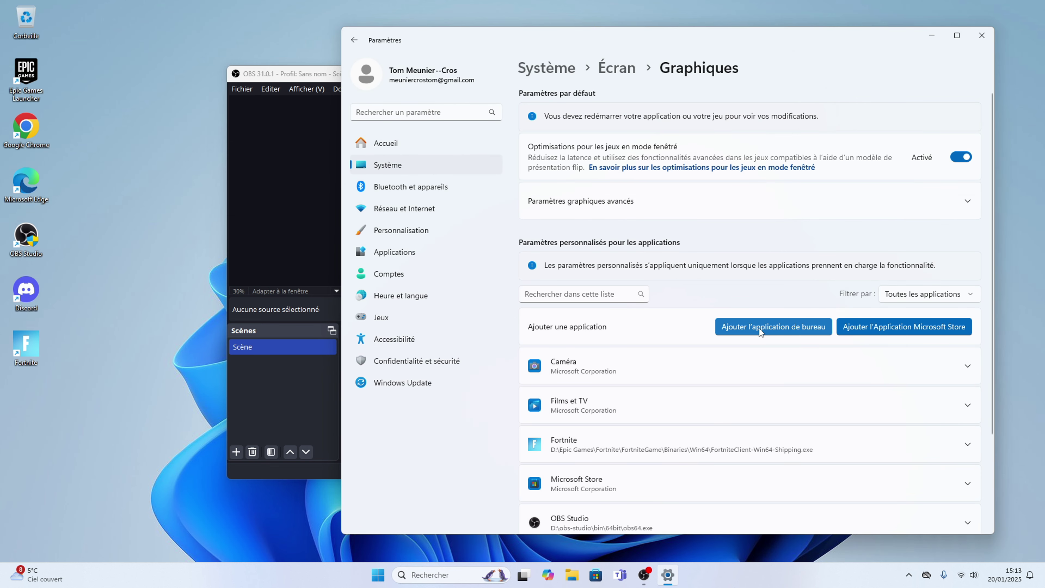
Step: Try to add the FortniteClient-Win64-Shipping desktop application to the list a second time
{"action": "scroll", "coordinate": [759, 328], "scroll_direction": "down", "scroll_amount": 3}
{"action": "scroll", "coordinate": [753, 319], "scroll_direction": "up", "scroll_amount": 3}
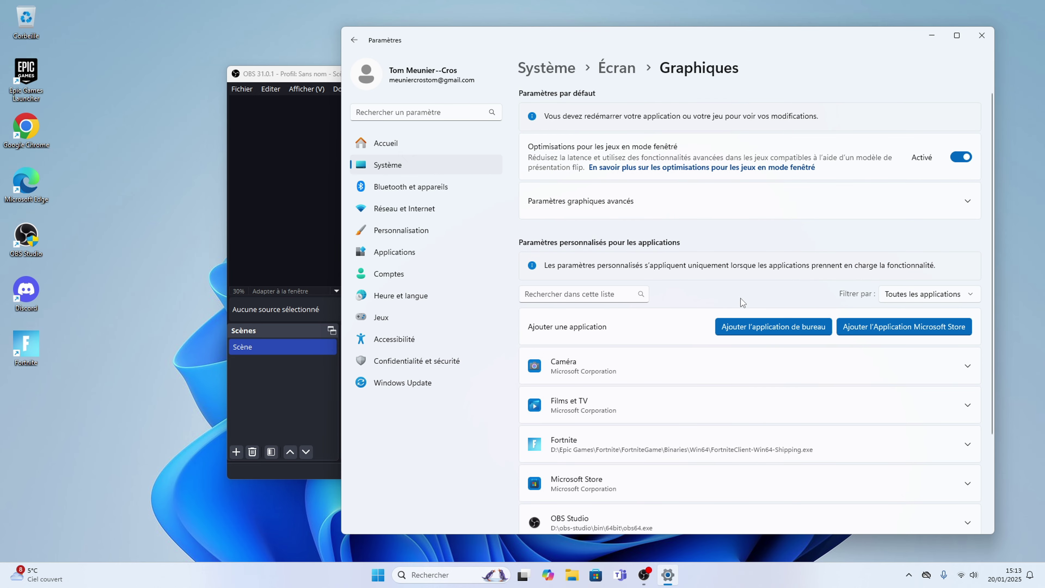
{"action": "left_click", "coordinate": [757, 326]}
{"action": "double_click", "coordinate": [478, 160]}
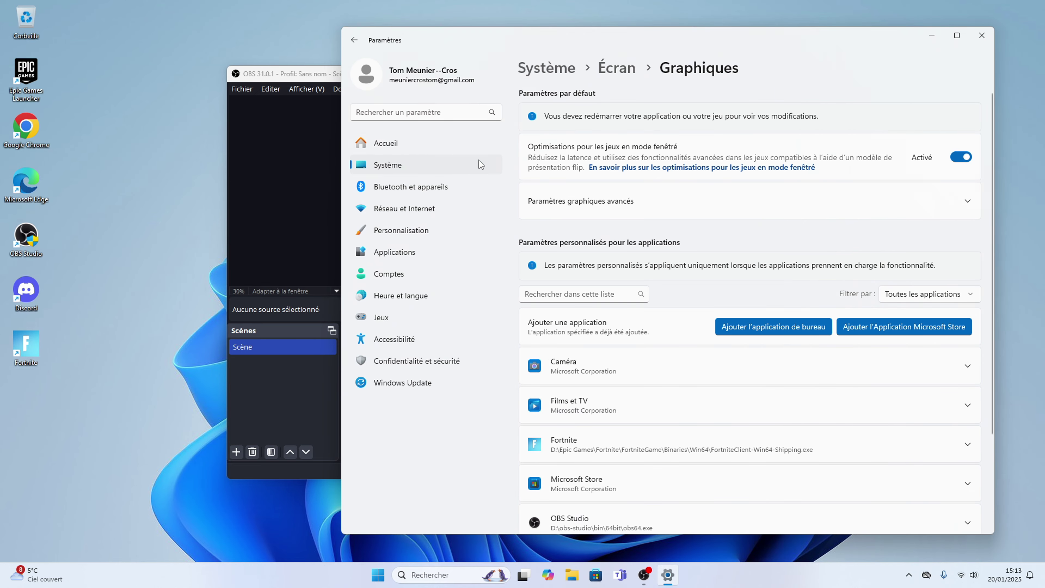
Step: Set Fortnite's GPU preference to Hautes performances (AMD Radeon RX 6750 XT) and put the settings window away
{"action": "scroll", "coordinate": [658, 326], "scroll_direction": "down", "scroll_amount": 3}
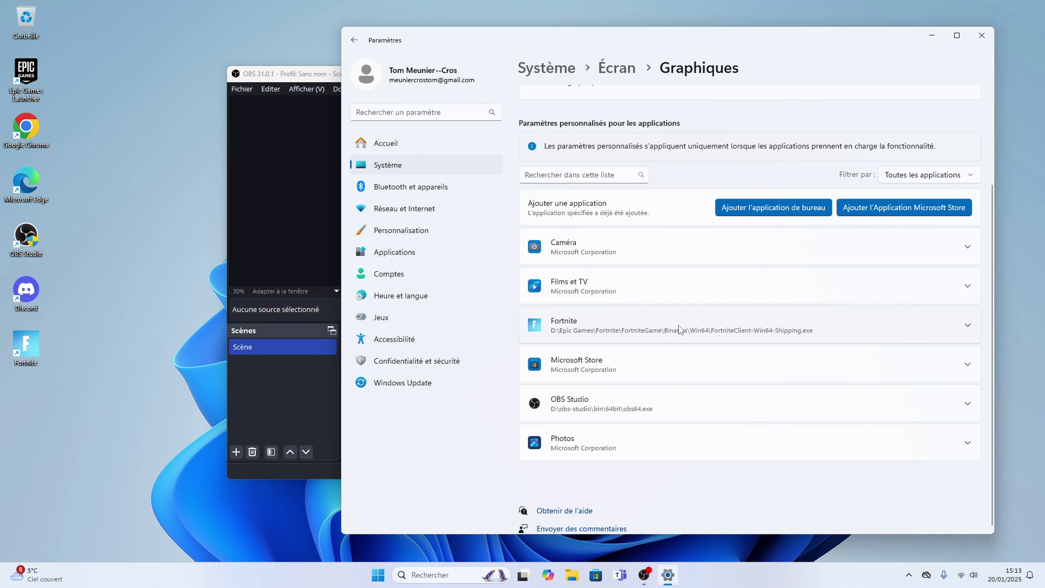
{"action": "left_click", "coordinate": [728, 325]}
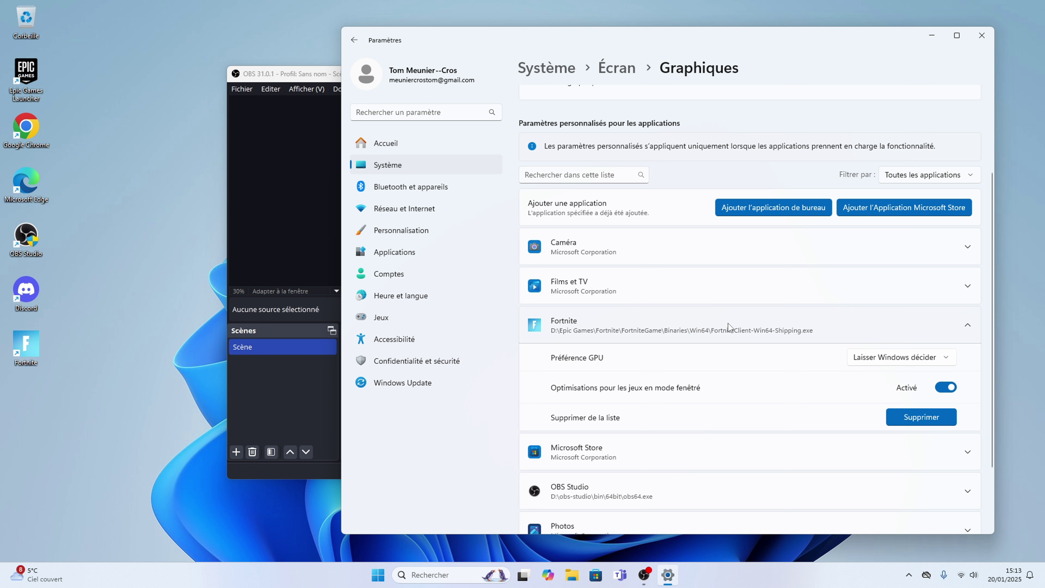
{"action": "left_click", "coordinate": [869, 361]}
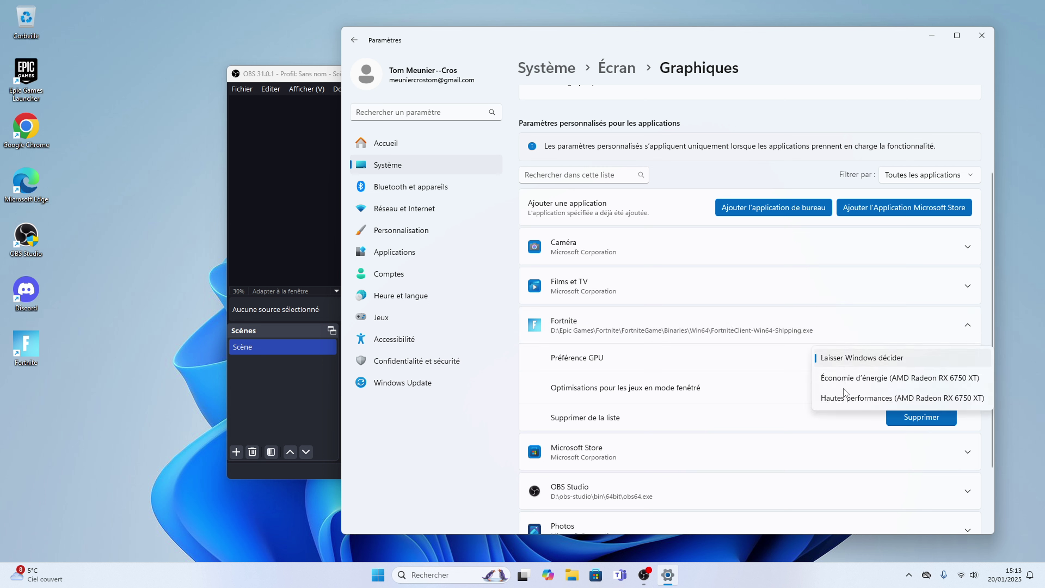
{"action": "left_click", "coordinate": [855, 397]}
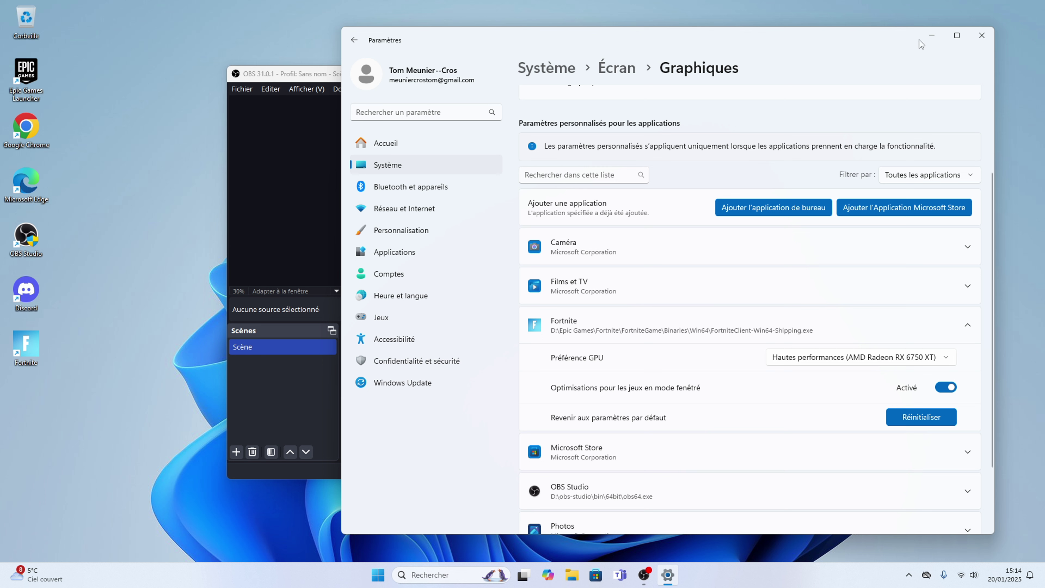
{"action": "left_click", "coordinate": [926, 36]}
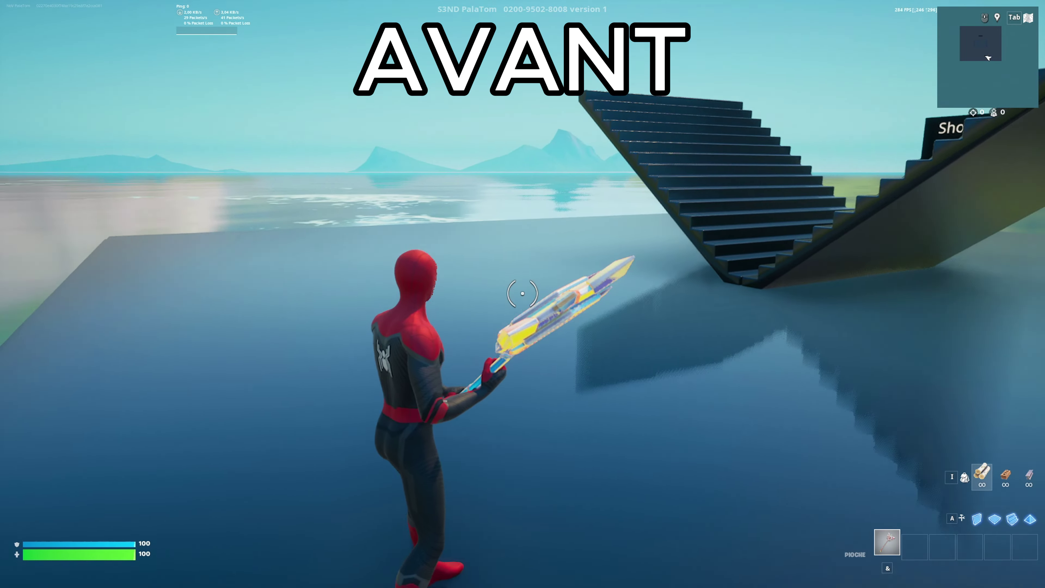
{"action": "key", "text": "z"}
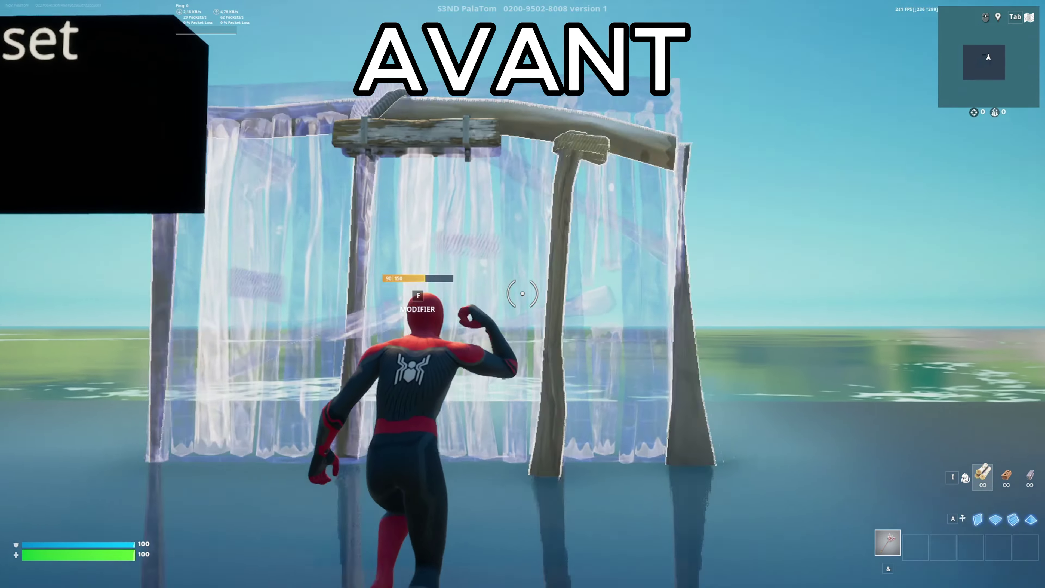
{"action": "key", "text": "f"}
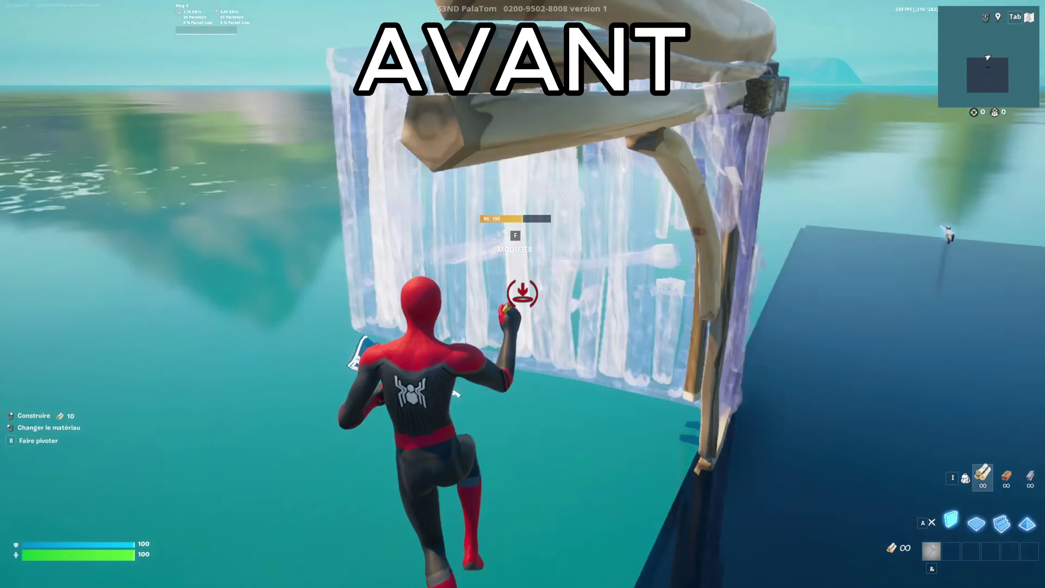
{"action": "left_click", "coordinate": [522, 294]}
{"action": "left_click", "coordinate": [522, 294]}
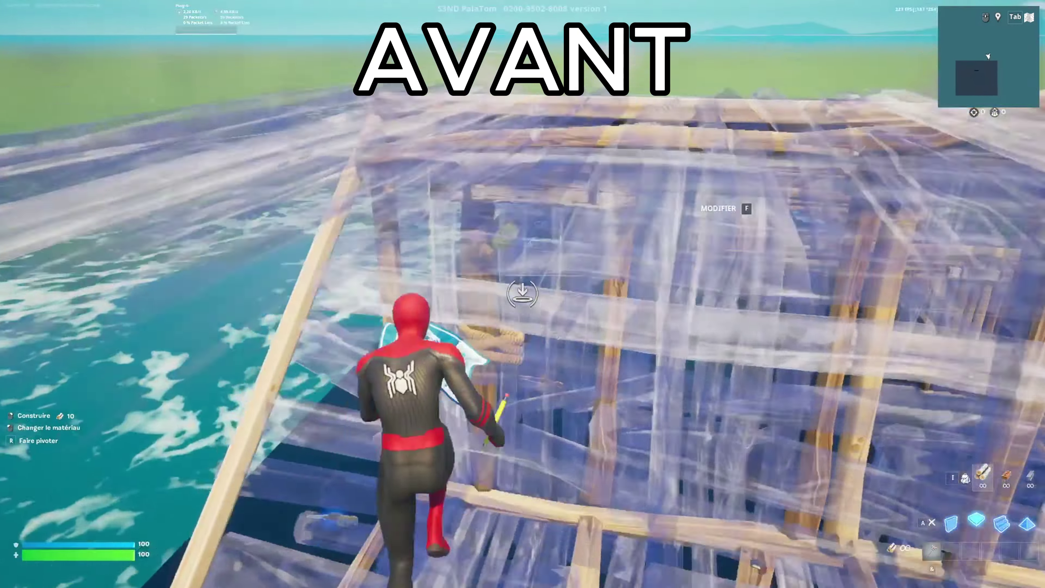
{"action": "left_click", "coordinate": [522, 293]}
{"action": "key", "text": "a"}
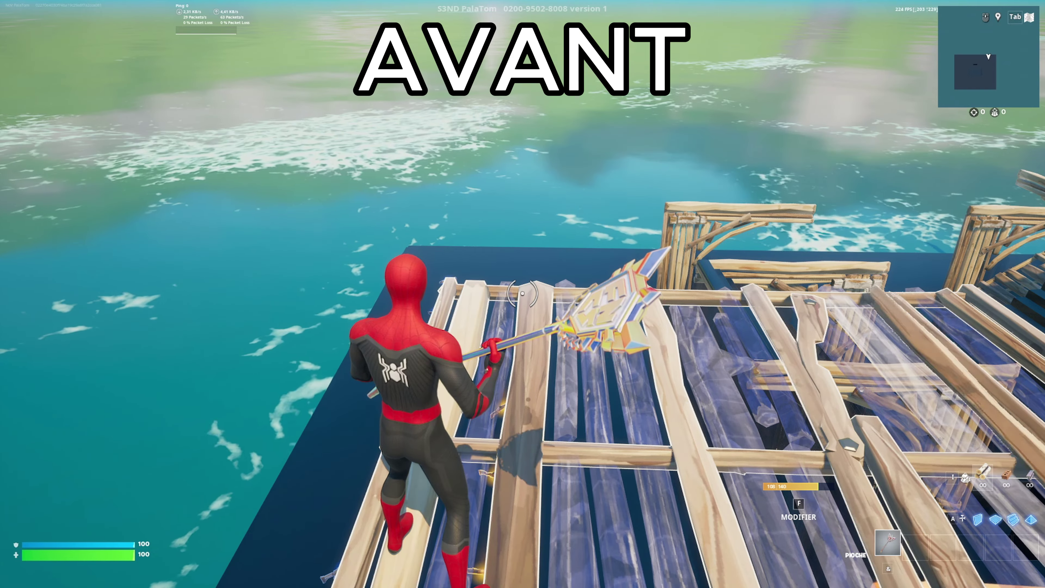
{"action": "key", "text": "z"}
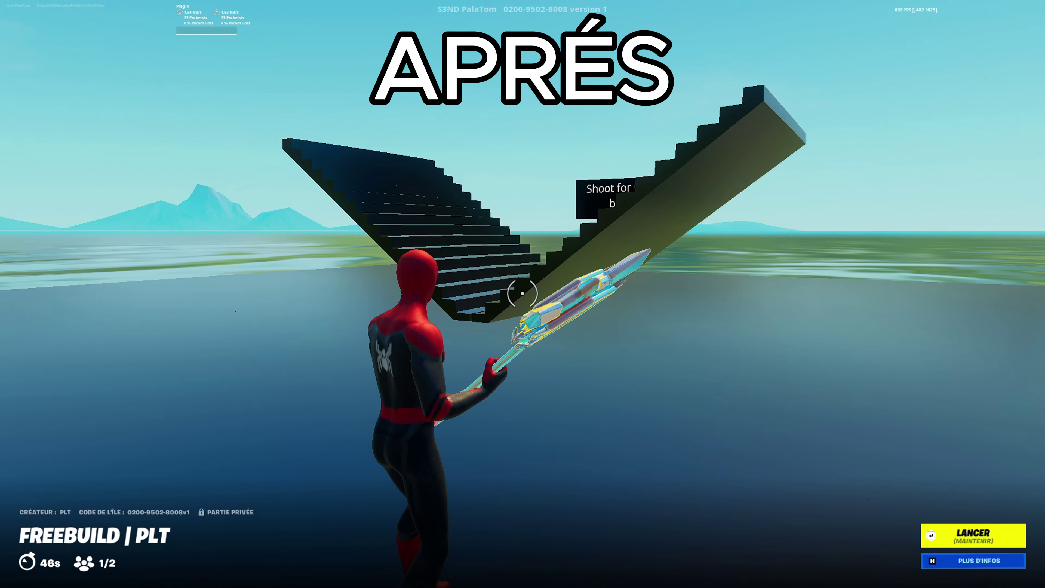
Step: Launch the match on the private FREEBUILD | PLT island in Fortnite
{"action": "key", "text": "Escape"}
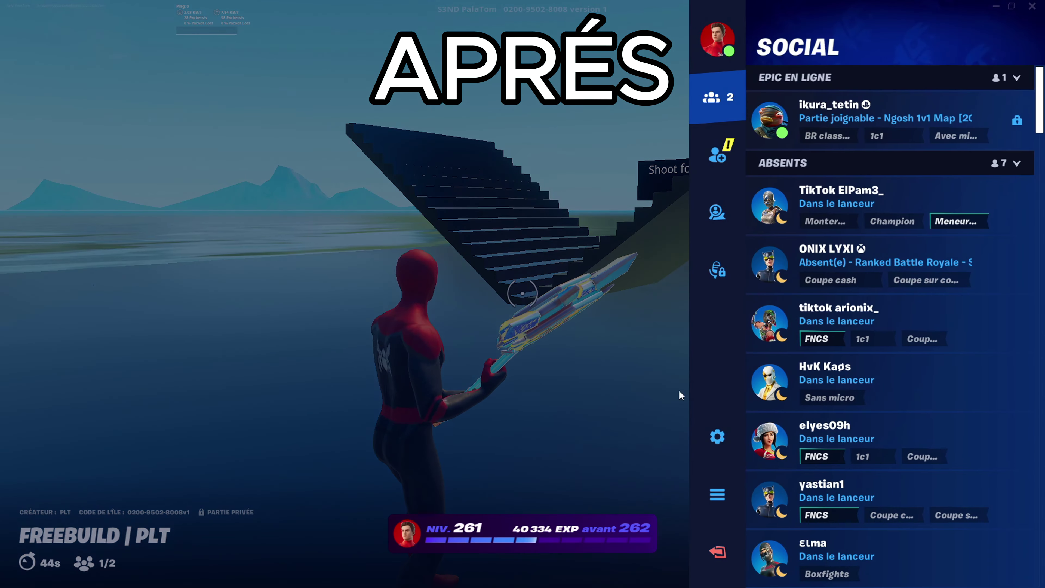
{"action": "left_click", "coordinate": [717, 494]}
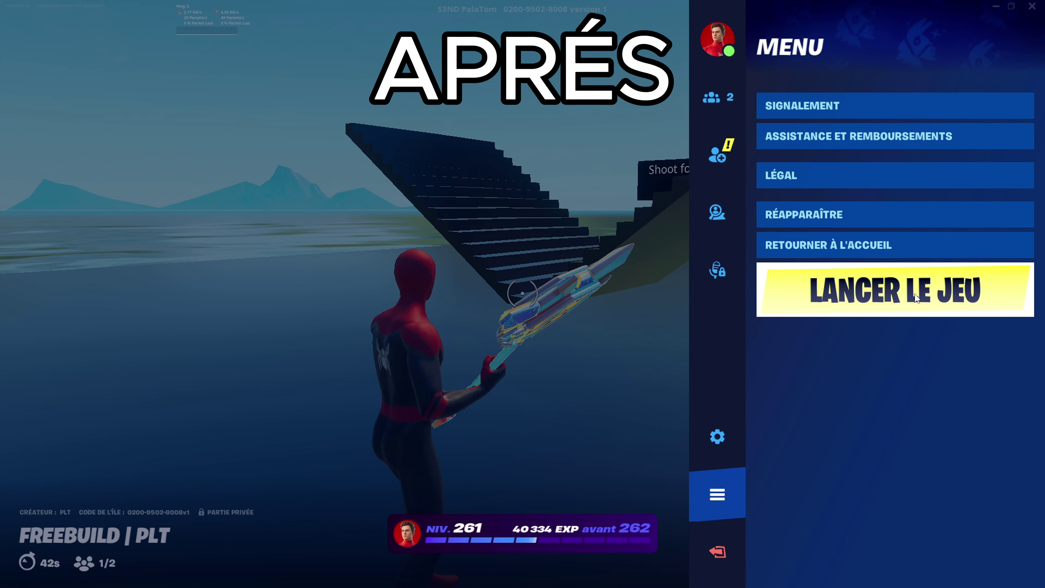
{"action": "left_click", "coordinate": [897, 298]}
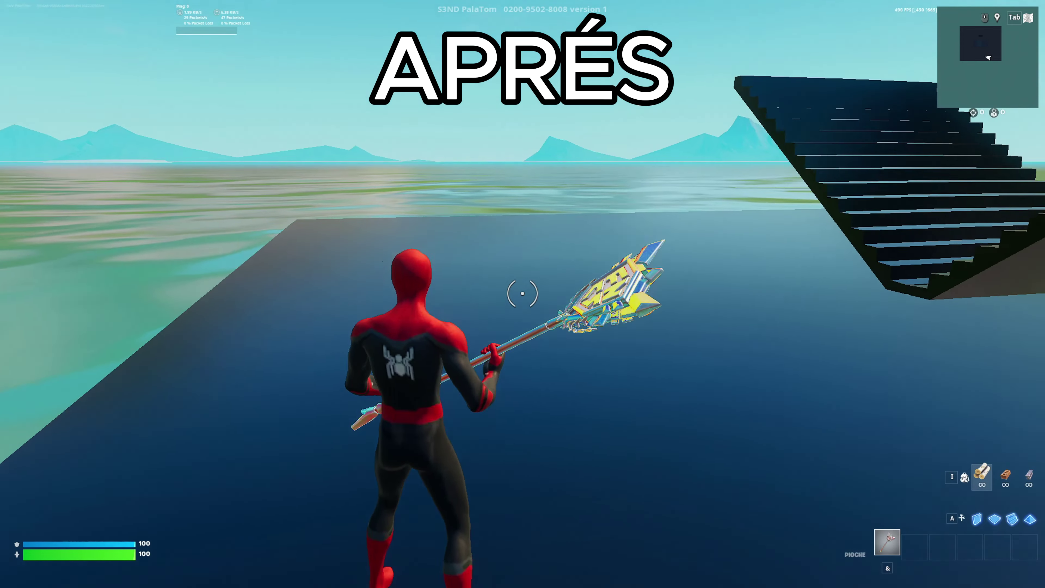
{"action": "key", "text": "o"}
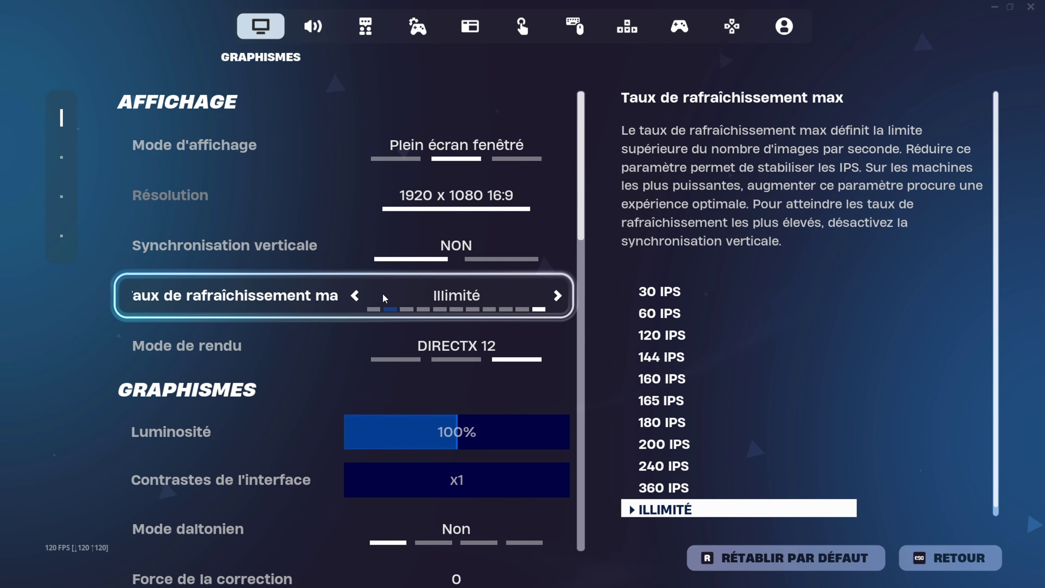
Step: Set Fortnite's display mode to Plein écran in the graphics settings
{"action": "left_click", "coordinate": [353, 145]}
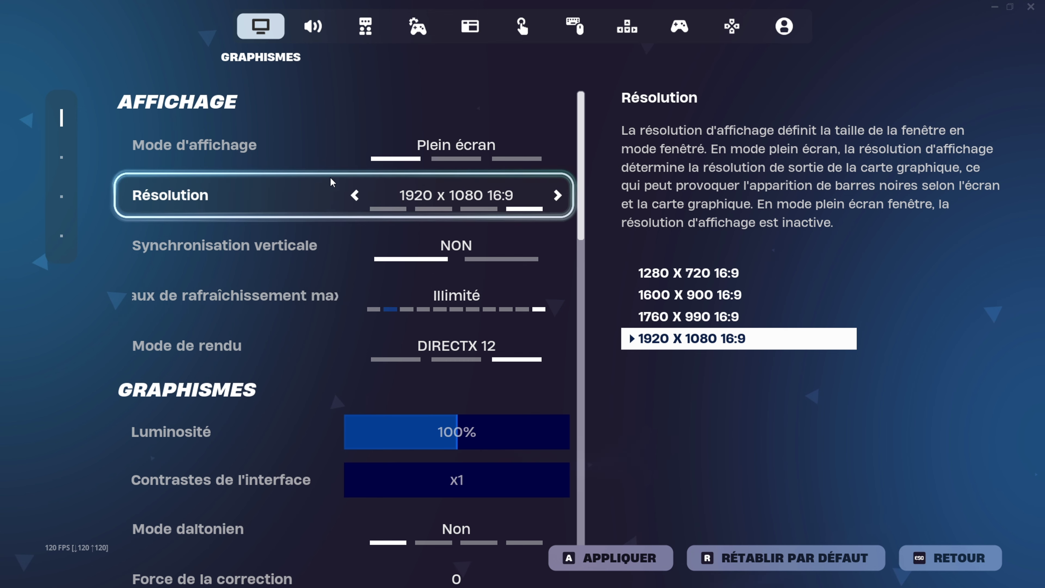
Step: Set the maximum refresh rate (Taux de rafraîchissement max) to 360 IPS in Fortnite's graphics settings
{"action": "left_click", "coordinate": [360, 298]}
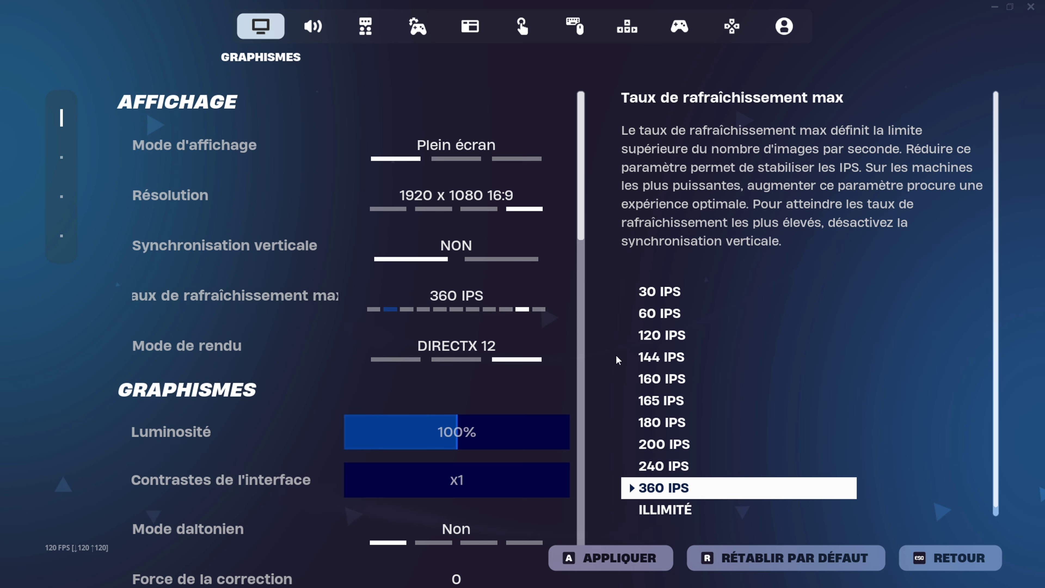
{"action": "scroll", "coordinate": [540, 408], "scroll_direction": "down", "scroll_amount": 1}
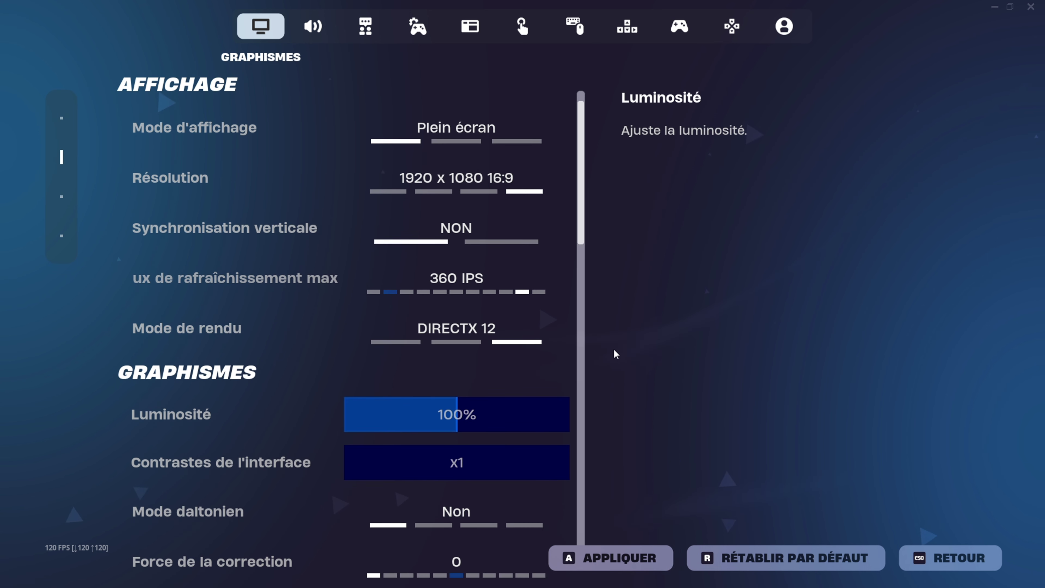
{"action": "key", "text": "super"}
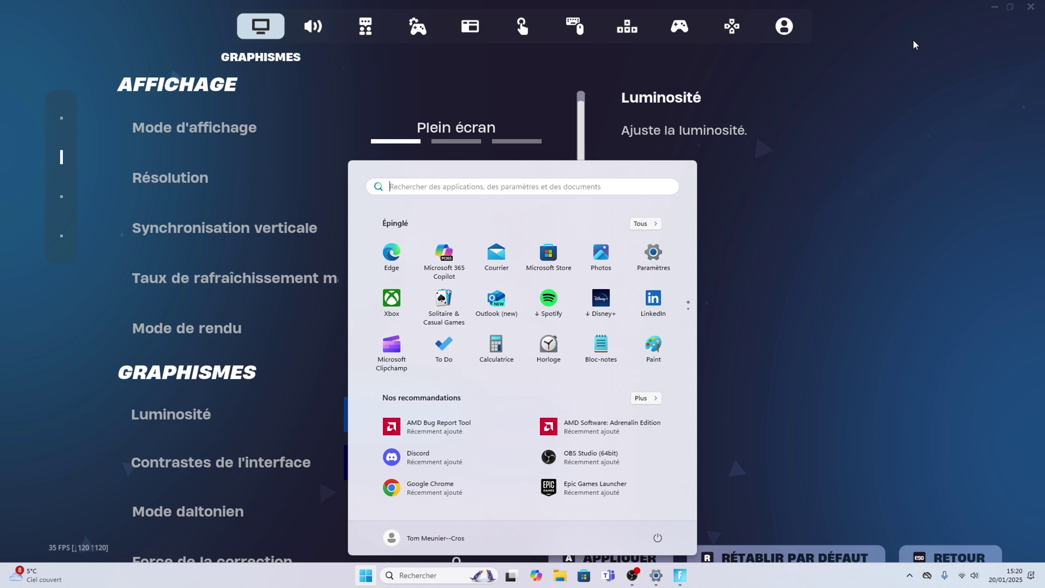
{"action": "key", "text": "super"}
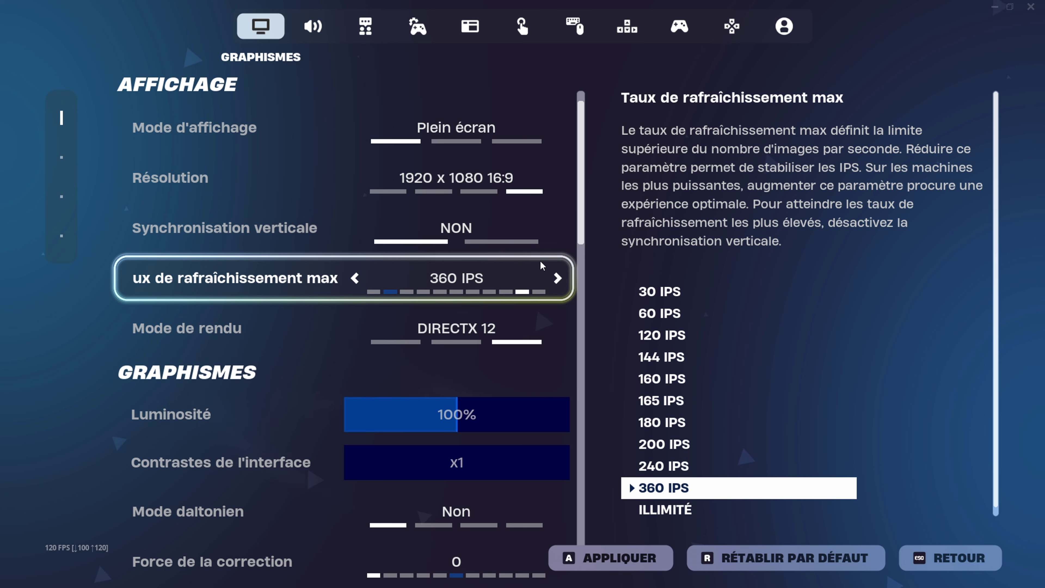
{"action": "key", "text": "super"}
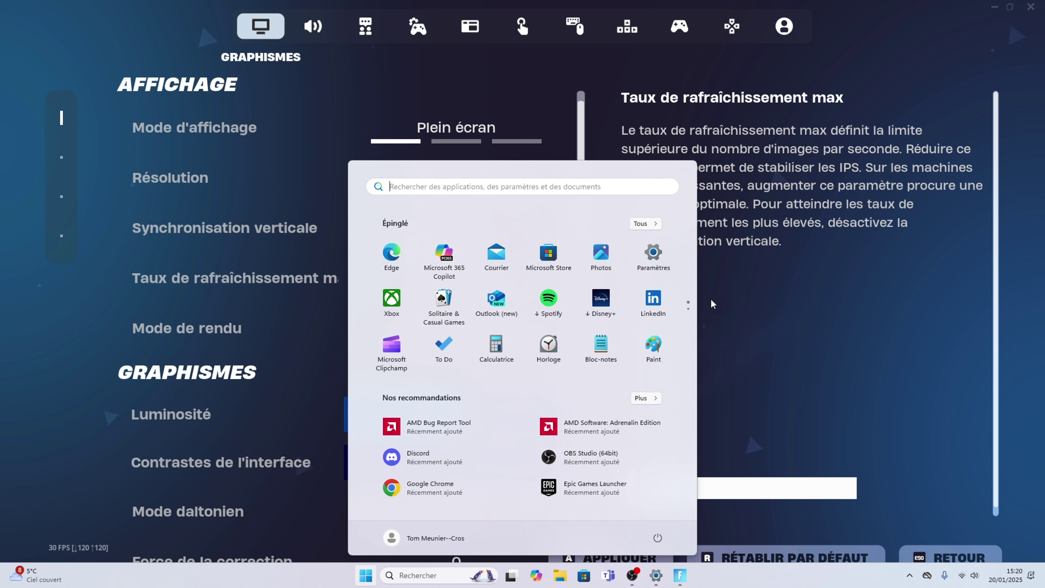
{"action": "left_click", "coordinate": [738, 296]}
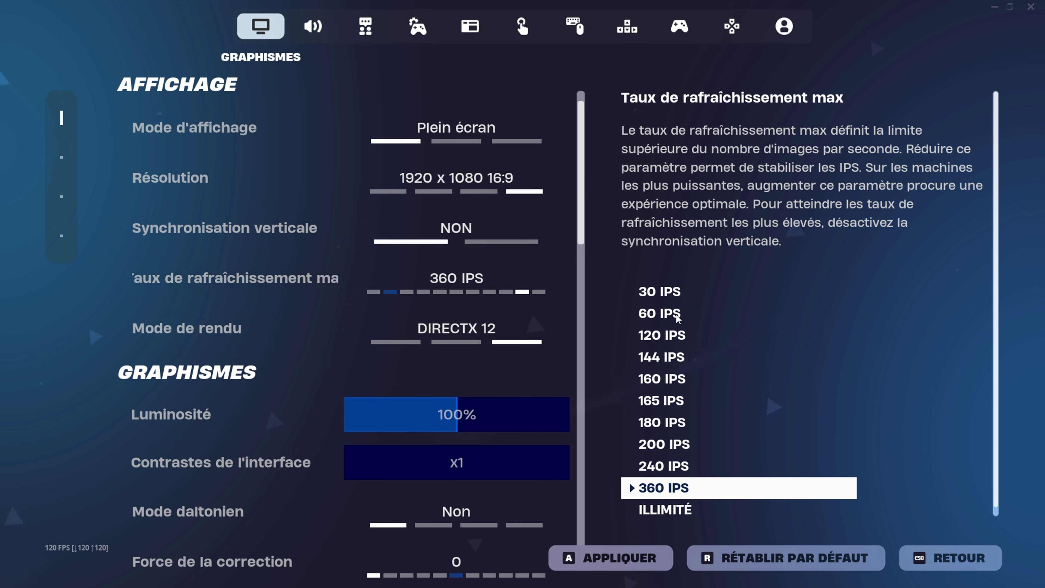
{"action": "key", "text": "super"}
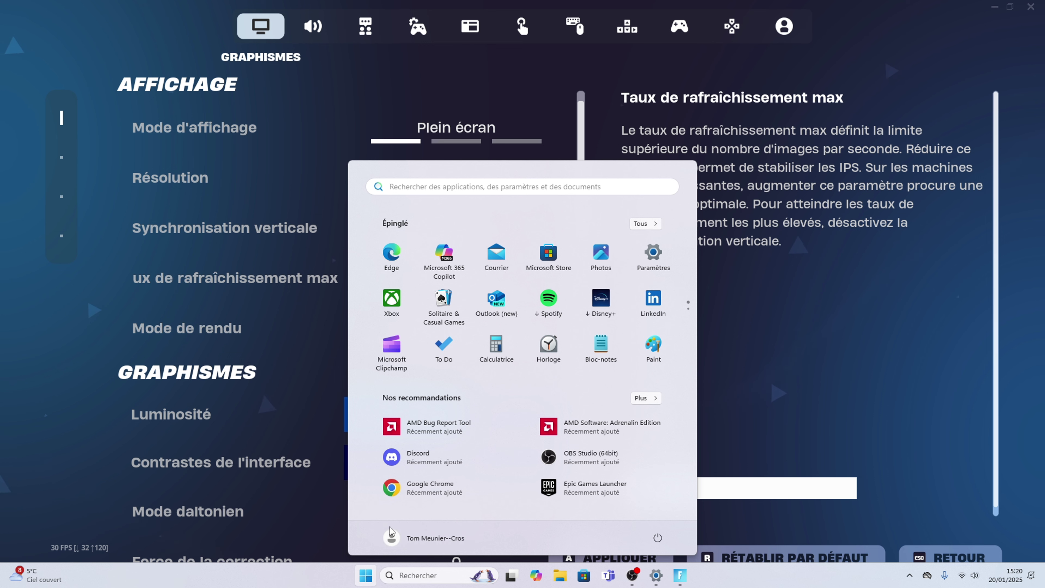
{"action": "left_click", "coordinate": [417, 556]}
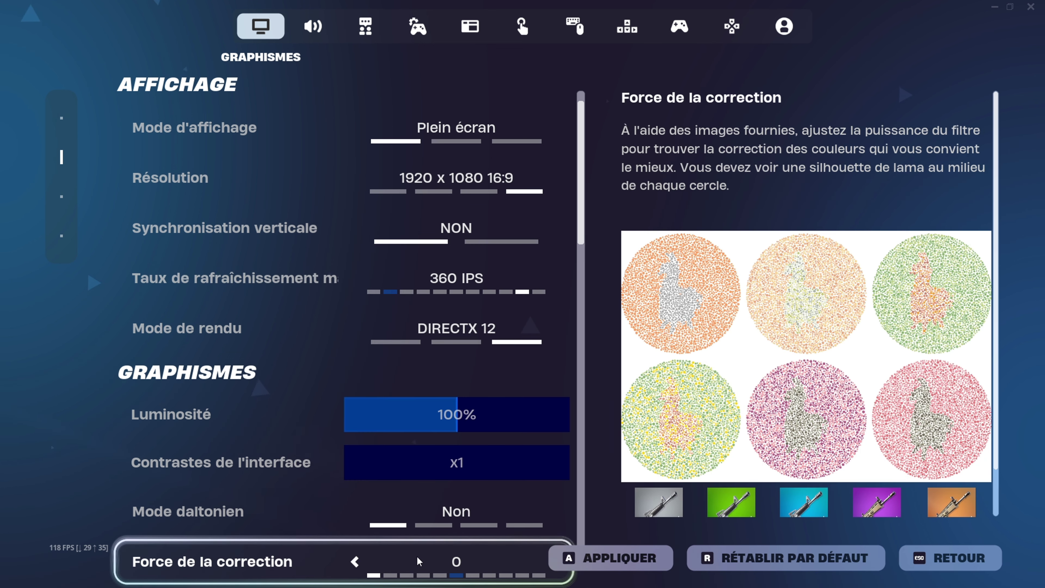
Step: Open the Roaming application data folder in File Explorer by running %appdata% over the game
{"action": "key", "text": "super+r"}
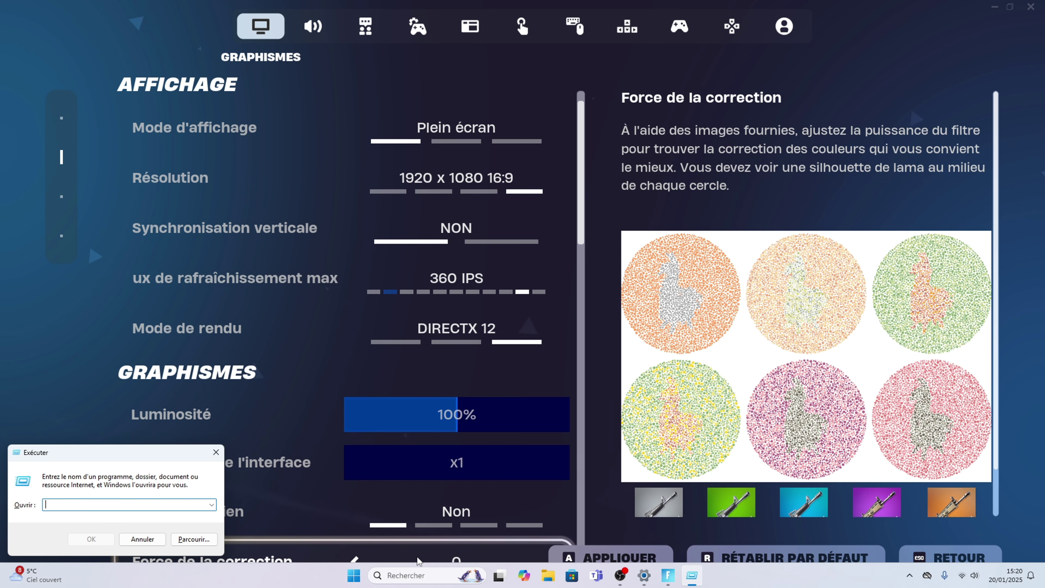
{"action": "type", "text": "appd"}
{"action": "key", "text": "BackSpace"}
{"action": "key", "text": "BackSpace"}
{"action": "key", "text": "BackSpace"}
{"action": "key", "text": "BackSpace"}
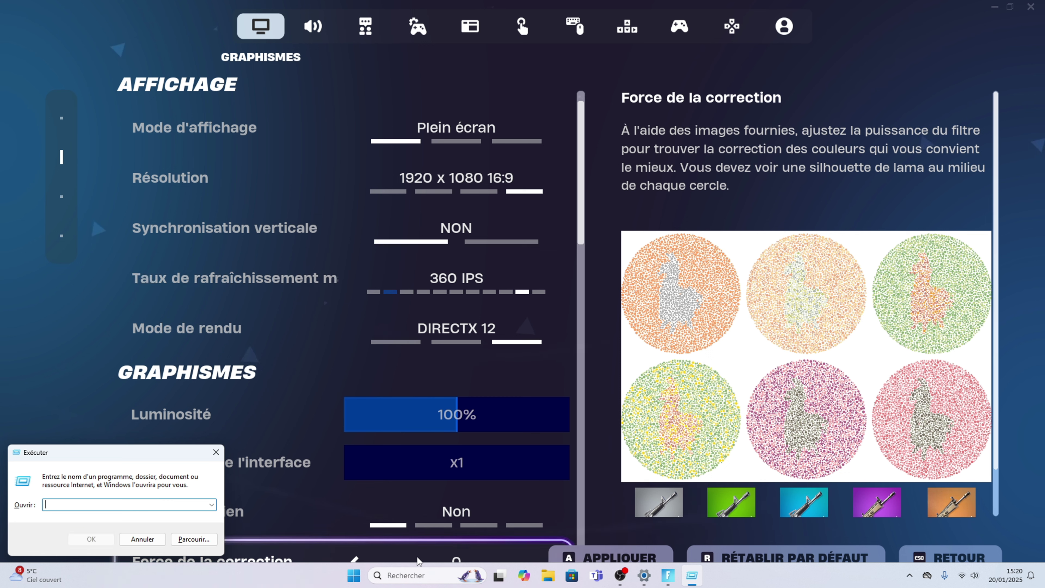
{"action": "type", "text": "%a"}
{"action": "key", "text": "BackSpace"}
{"action": "key", "text": "BackSpace"}
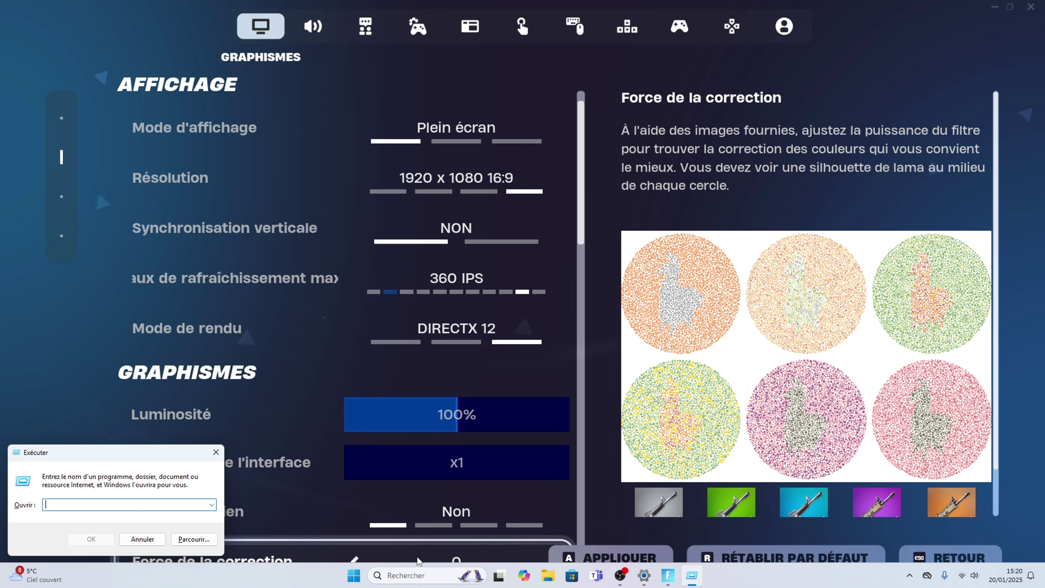
{"action": "type", "text": "%appdata"}
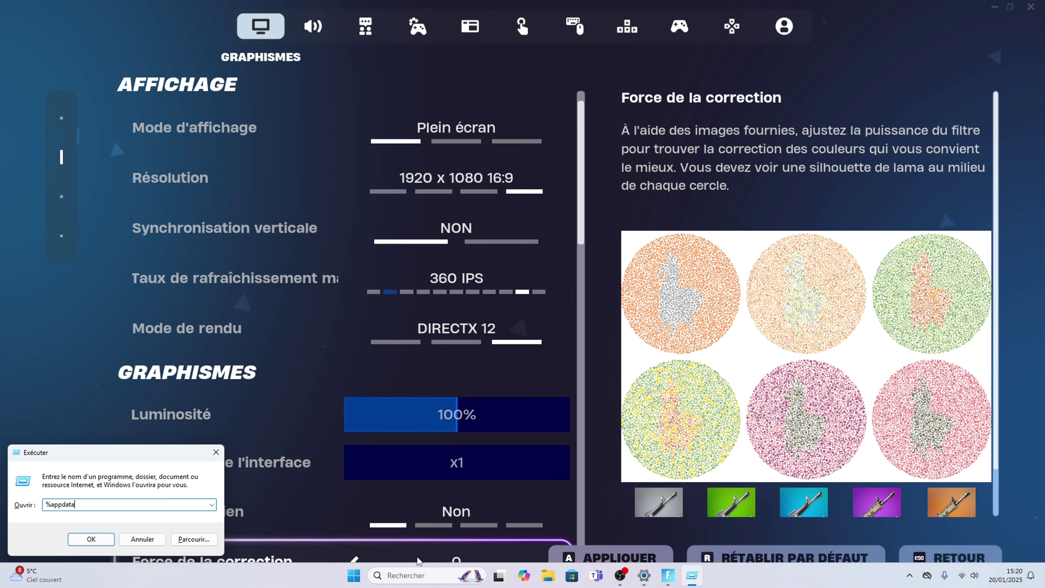
{"action": "type", "text": "%"}
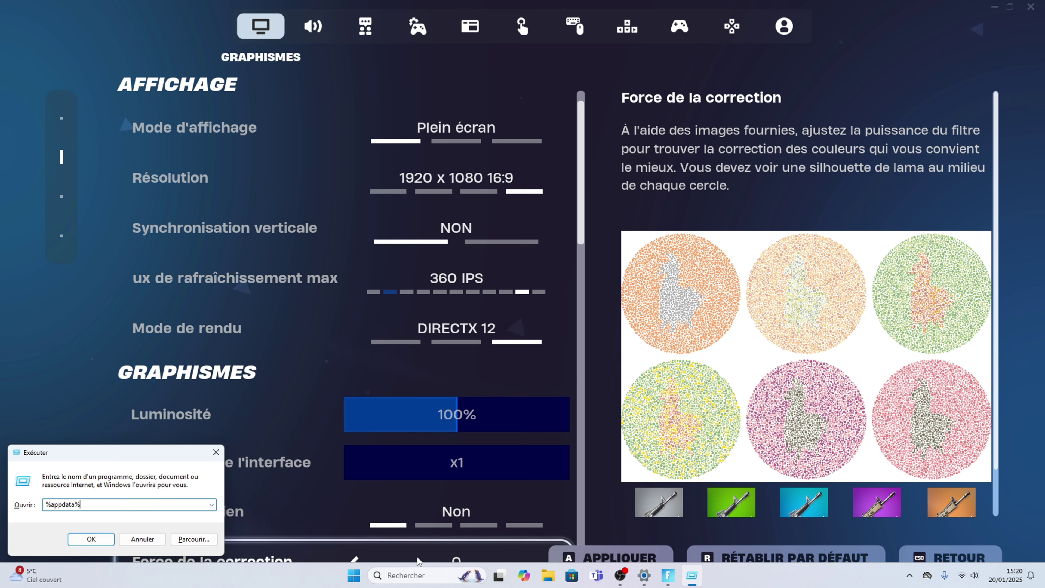
{"action": "key", "text": "Return"}
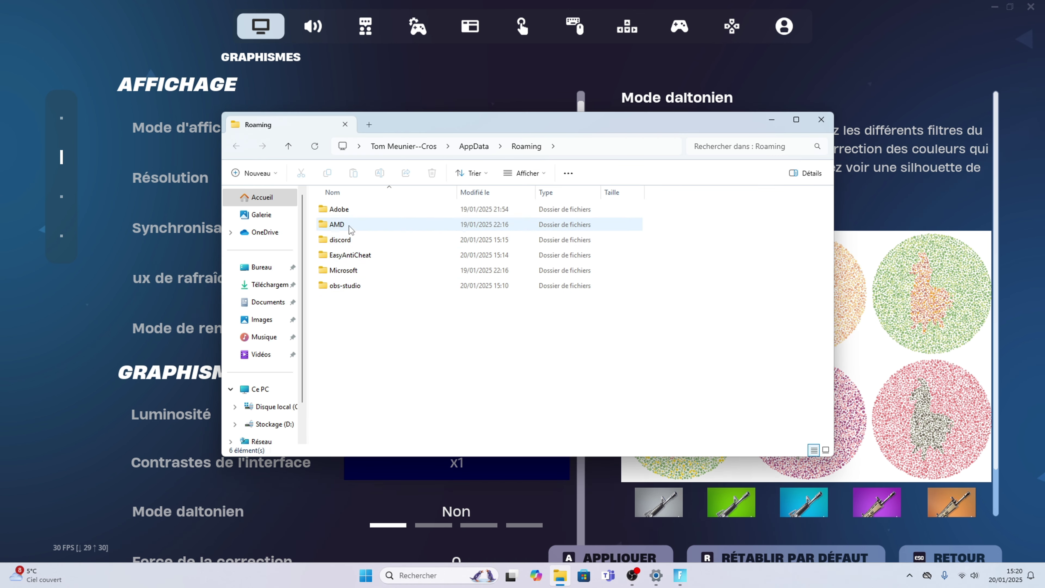
Step: Go up from the Roaming folder to its parent AppData folder
{"action": "double_click", "coordinate": [350, 255]}
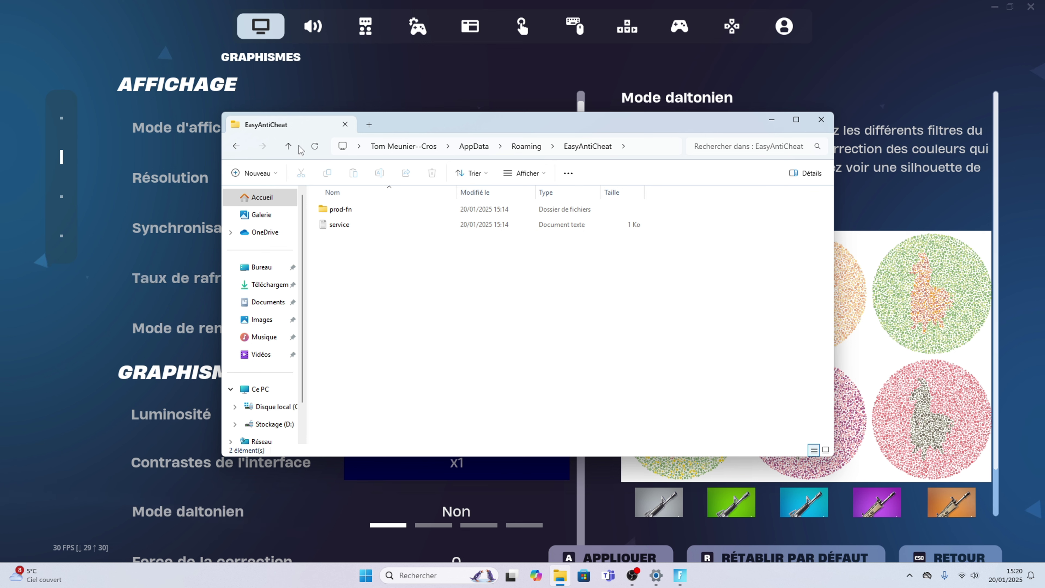
{"action": "left_click", "coordinate": [289, 146]}
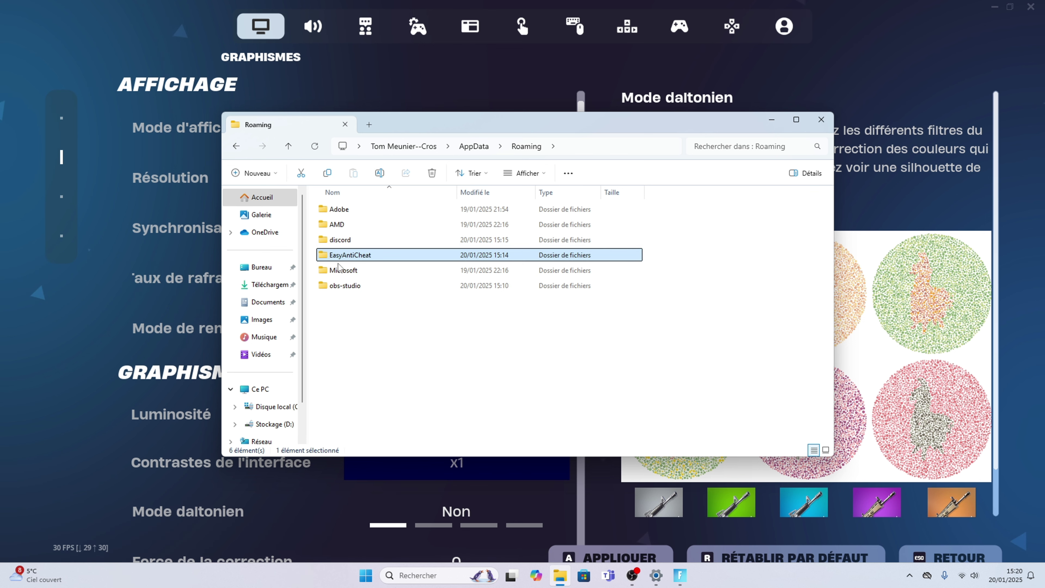
{"action": "left_click", "coordinate": [473, 146]}
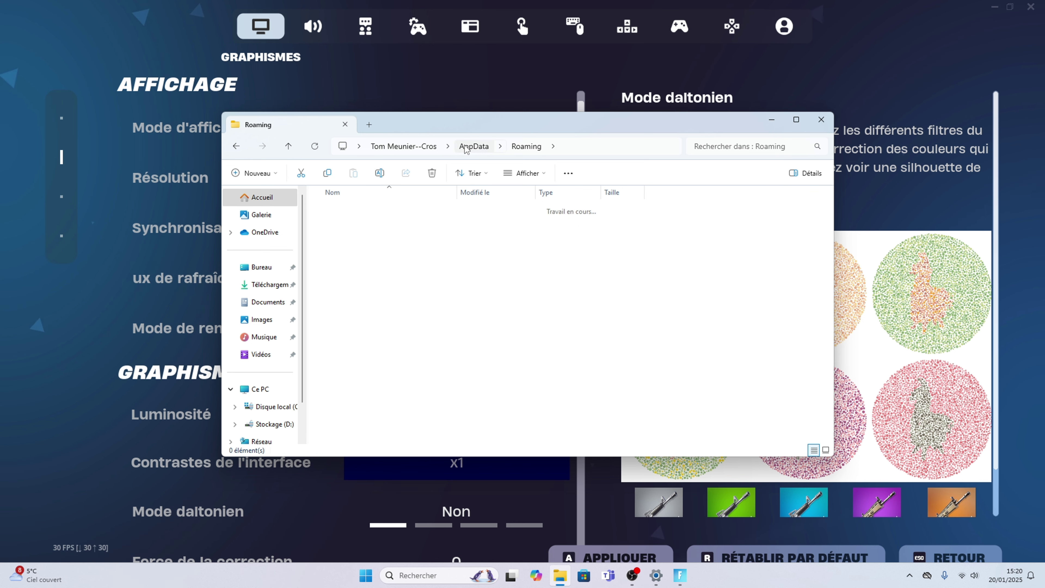
{"action": "double_click", "coordinate": [336, 208]}
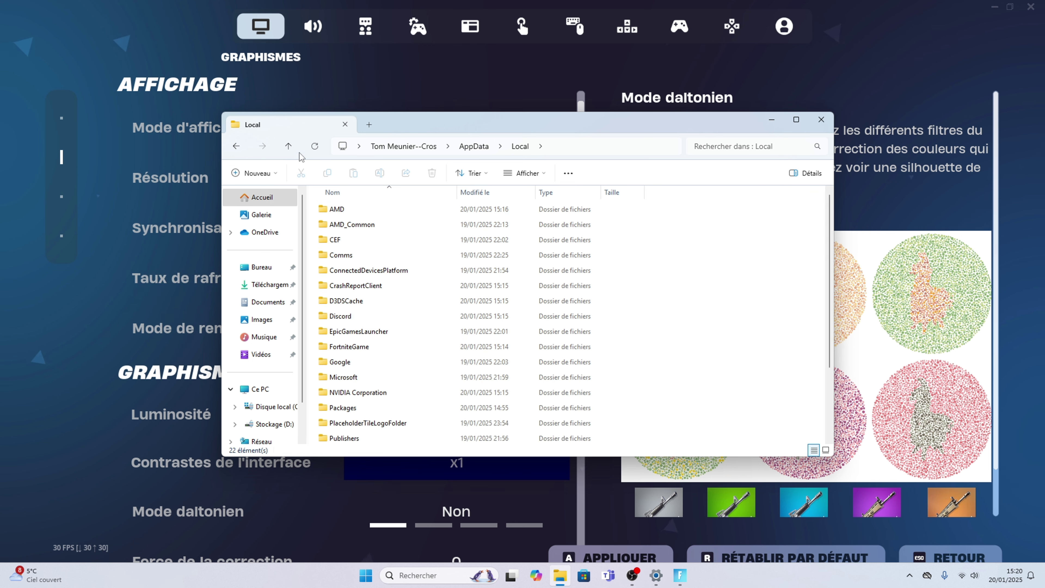
{"action": "scroll", "coordinate": [372, 284], "scroll_direction": "down", "scroll_amount": 2}
{"action": "scroll", "coordinate": [378, 282], "scroll_direction": "up", "scroll_amount": 2}
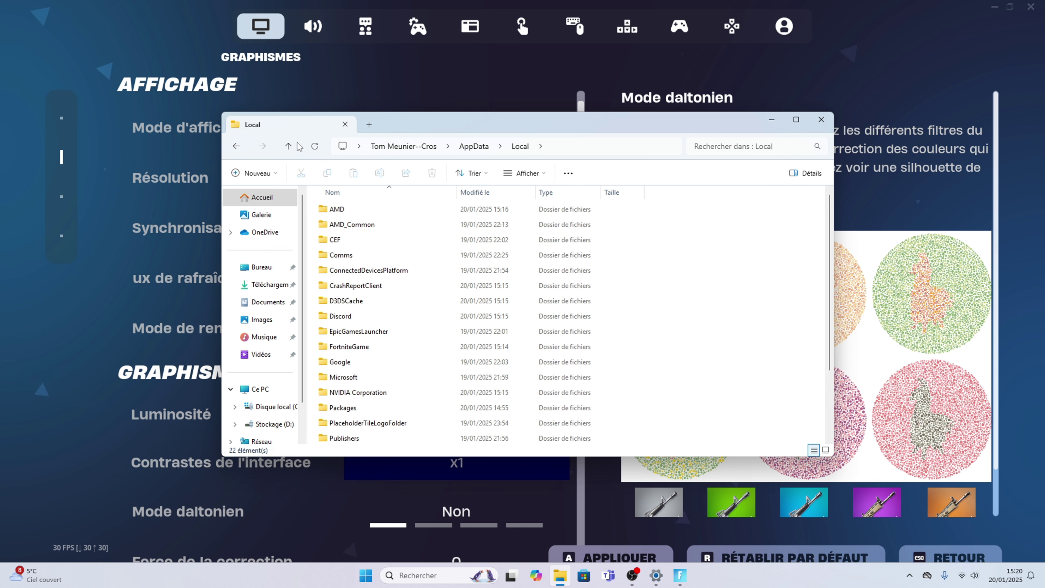
{"action": "left_click", "coordinate": [288, 146]}
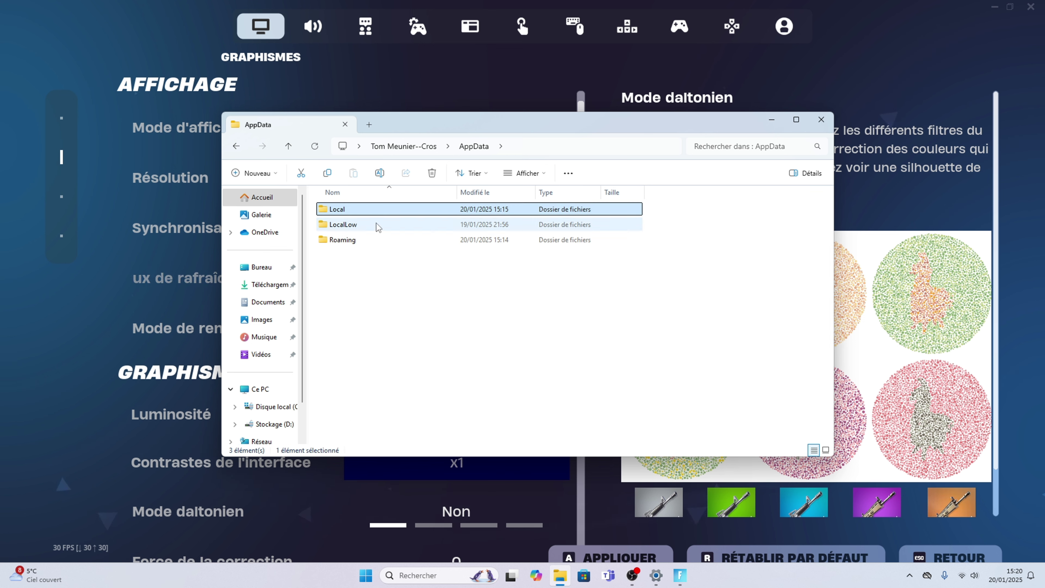
{"action": "double_click", "coordinate": [362, 213]}
{"action": "scroll", "coordinate": [340, 240], "scroll_direction": "down", "scroll_amount": 2}
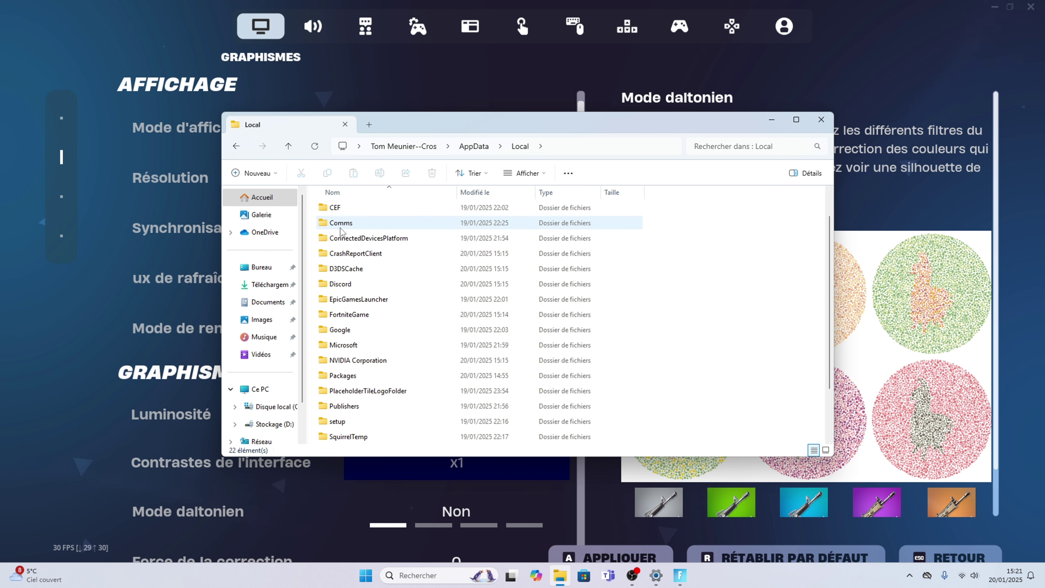
{"action": "scroll", "coordinate": [340, 242], "scroll_direction": "up", "scroll_amount": 2}
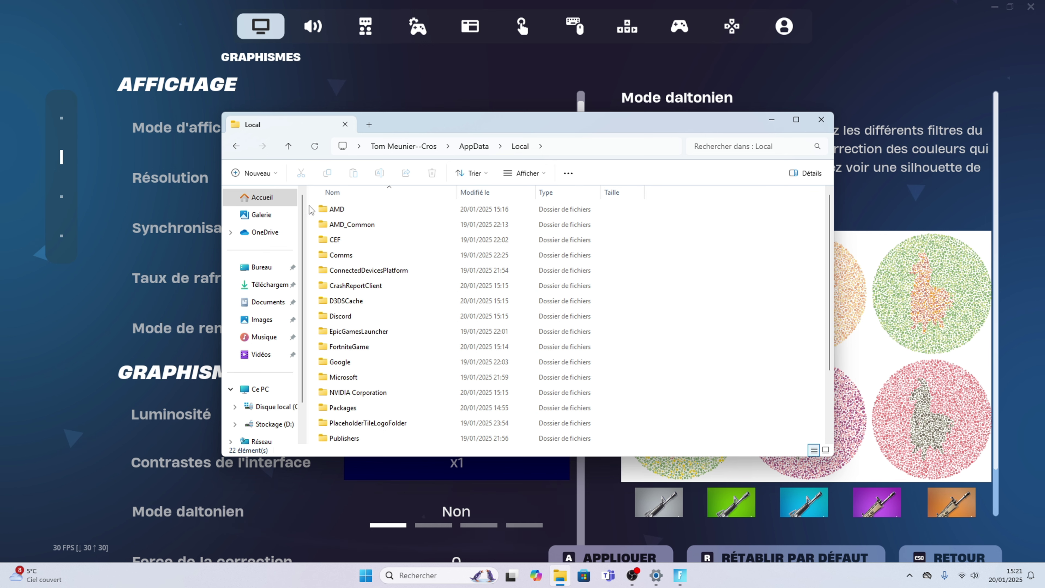
{"action": "left_click", "coordinate": [288, 146]}
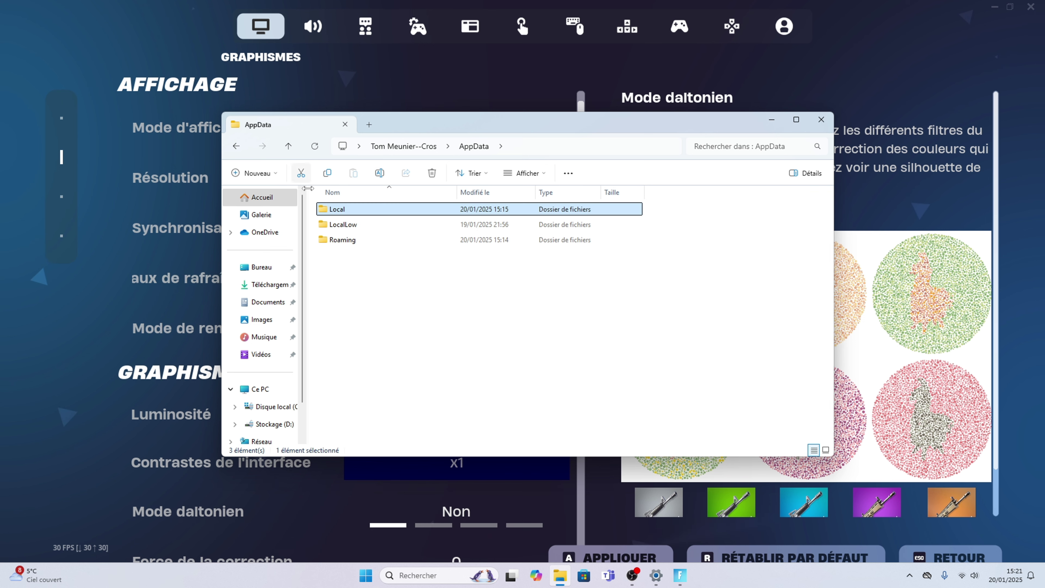
Step: Open Fortnite's configuration folder from AppData: Local > FortniteGame > Saved > Config > WindowsClient
{"action": "double_click", "coordinate": [342, 208]}
{"action": "scroll", "coordinate": [360, 321], "scroll_direction": "down", "scroll_amount": 2}
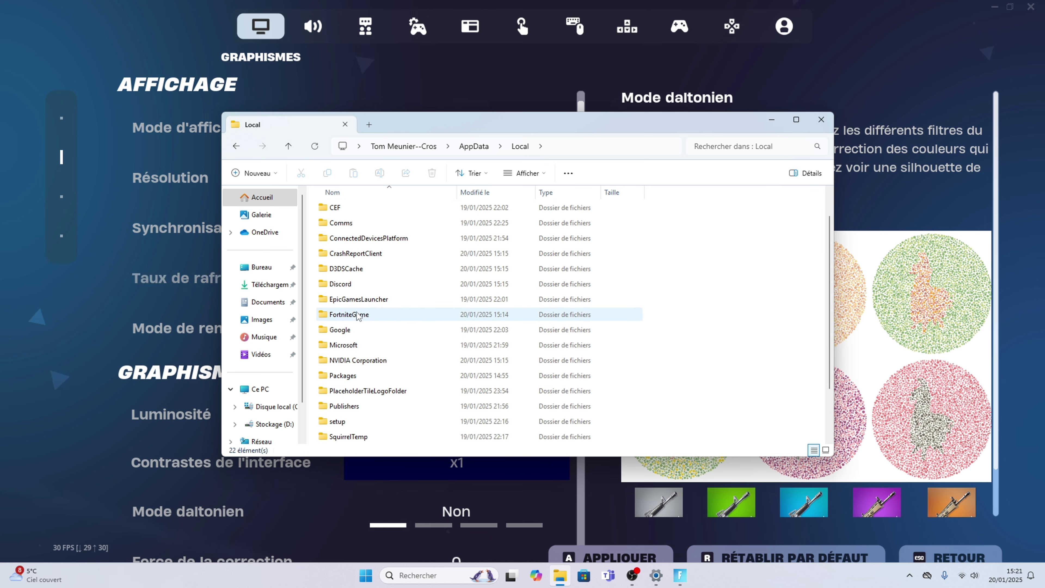
{"action": "double_click", "coordinate": [355, 313]}
{"action": "double_click", "coordinate": [345, 209]}
{"action": "double_click", "coordinate": [342, 224]}
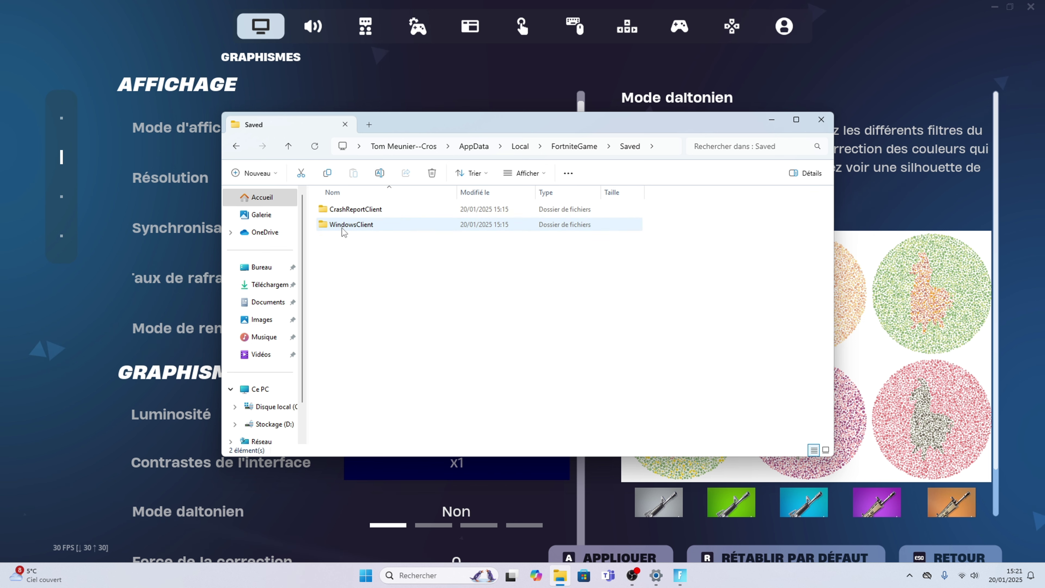
{"action": "double_click", "coordinate": [346, 224]}
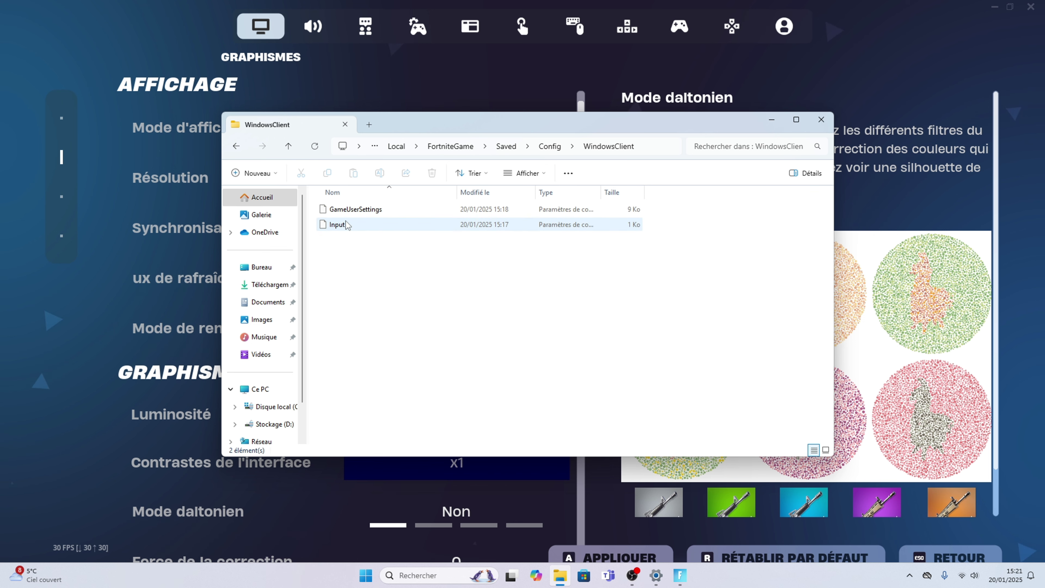
Step: Turn on the read-only attribute (Lecture seule) for the GameUserSettings file and apply it
{"action": "left_click", "coordinate": [353, 210]}
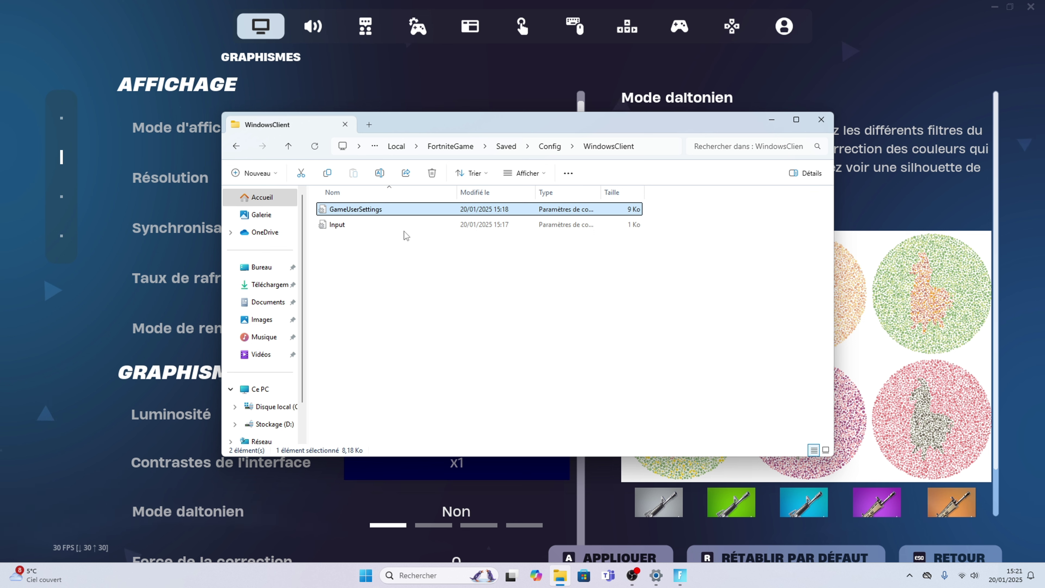
{"action": "right_click", "coordinate": [358, 209]}
{"action": "left_click", "coordinate": [412, 401]}
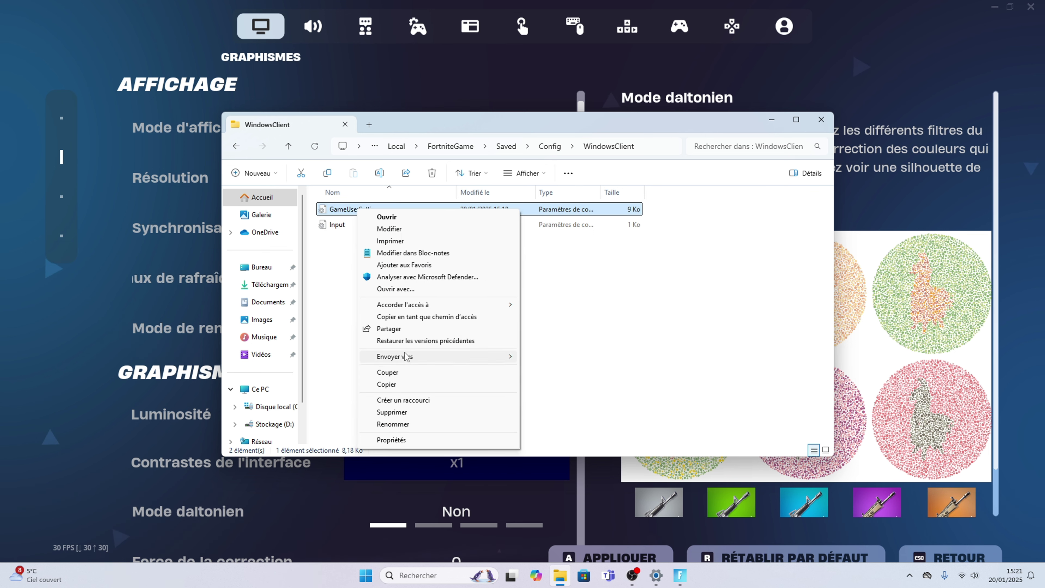
{"action": "left_click", "coordinate": [398, 440]}
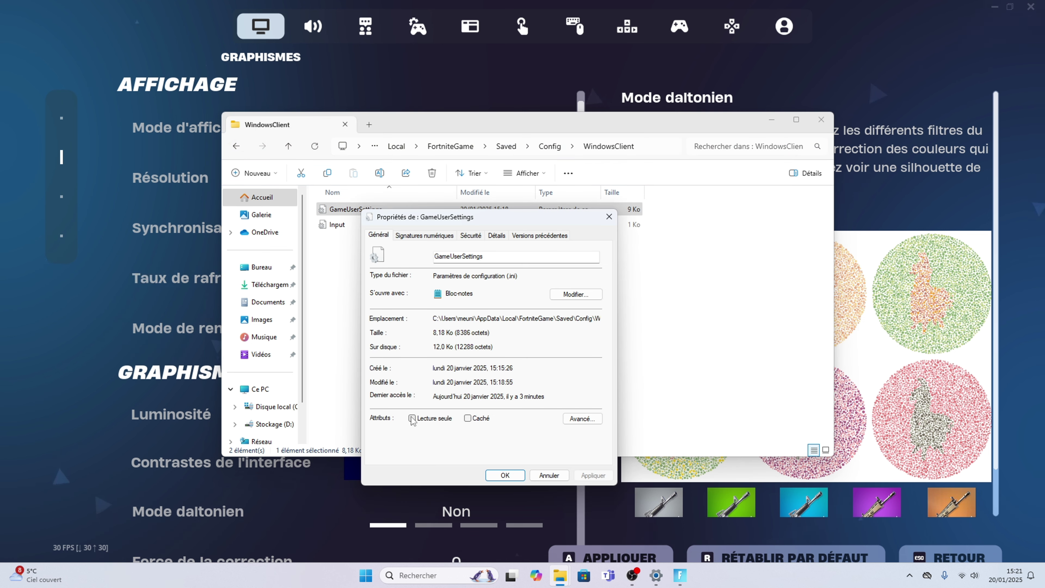
{"action": "left_click", "coordinate": [583, 476]}
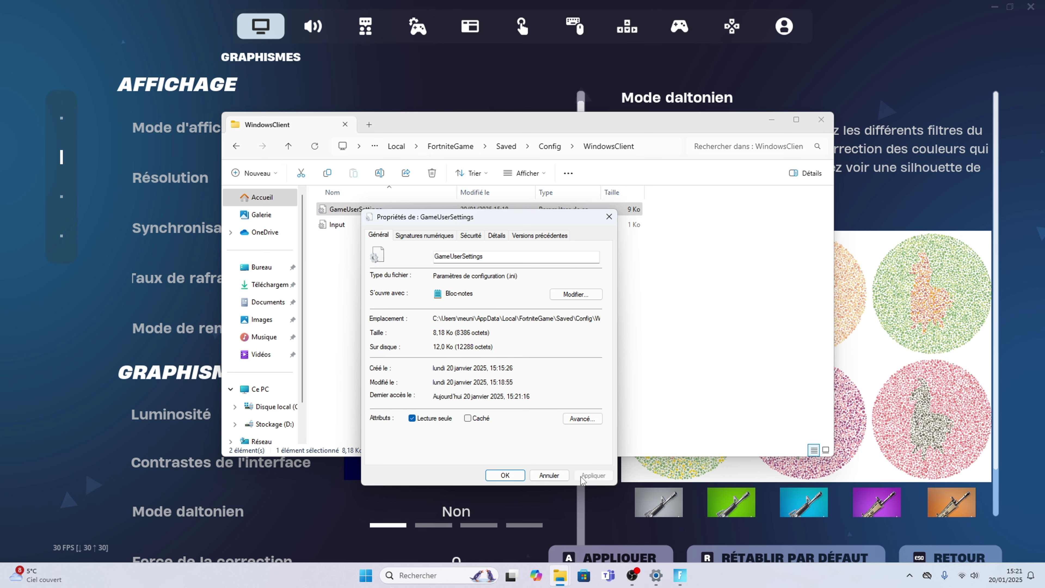
{"action": "left_click", "coordinate": [503, 475]}
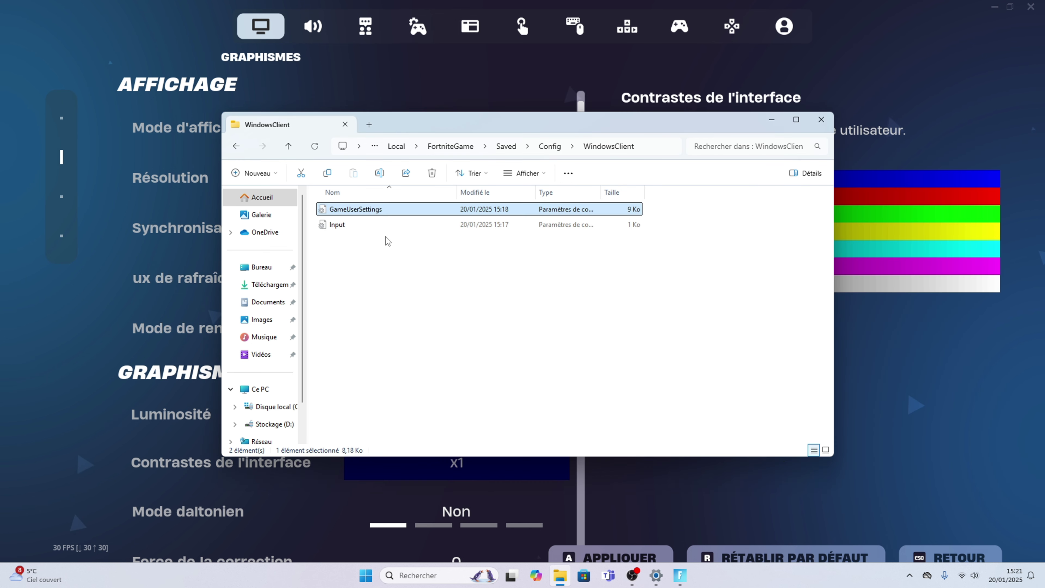
Step: Open the GameUserSettings file in the text editor and locate the FrontendFrameRateLimit entry
{"action": "left_click", "coordinate": [381, 209]}
{"action": "double_click", "coordinate": [427, 211]}
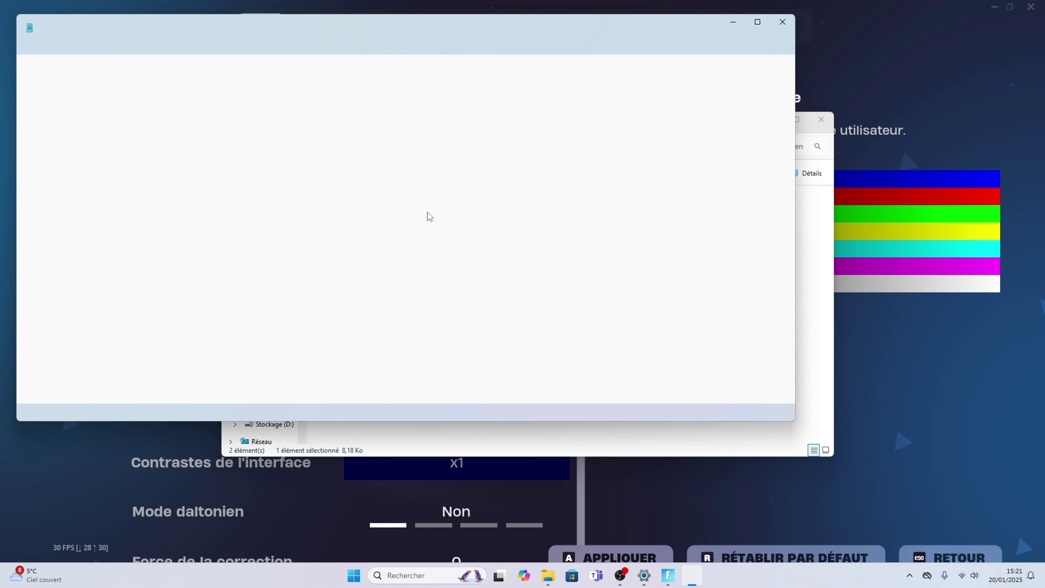
{"action": "left_click", "coordinate": [224, 99]}
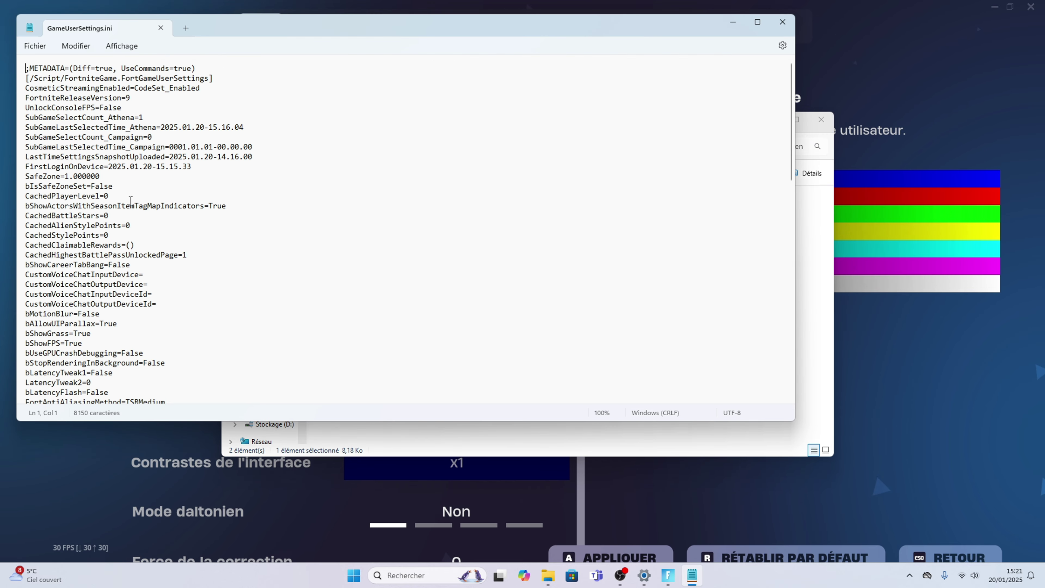
{"action": "scroll", "coordinate": [131, 200], "scroll_direction": "down", "scroll_amount": 6}
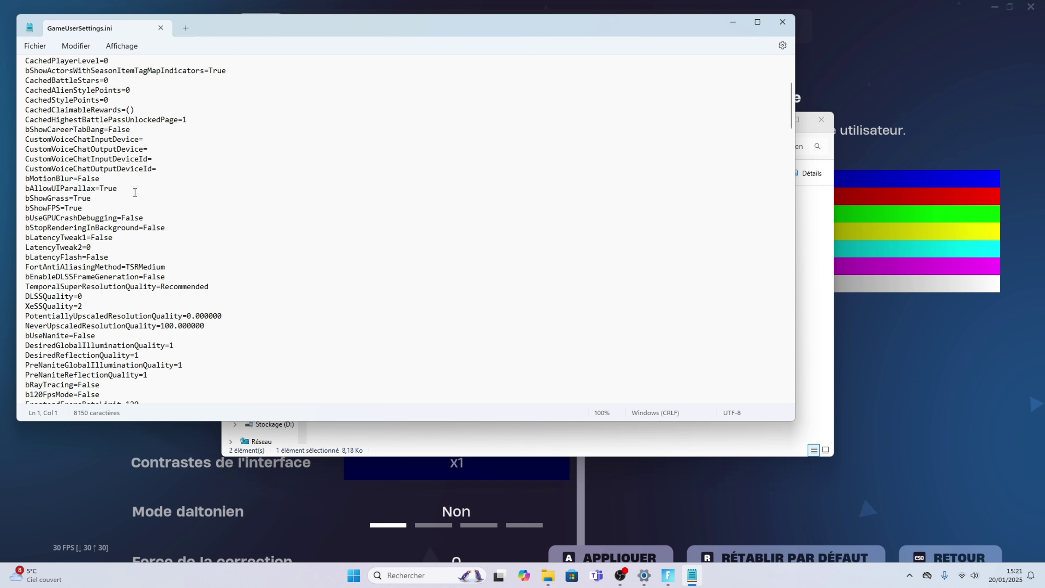
{"action": "scroll", "coordinate": [135, 196], "scroll_direction": "down", "scroll_amount": 4}
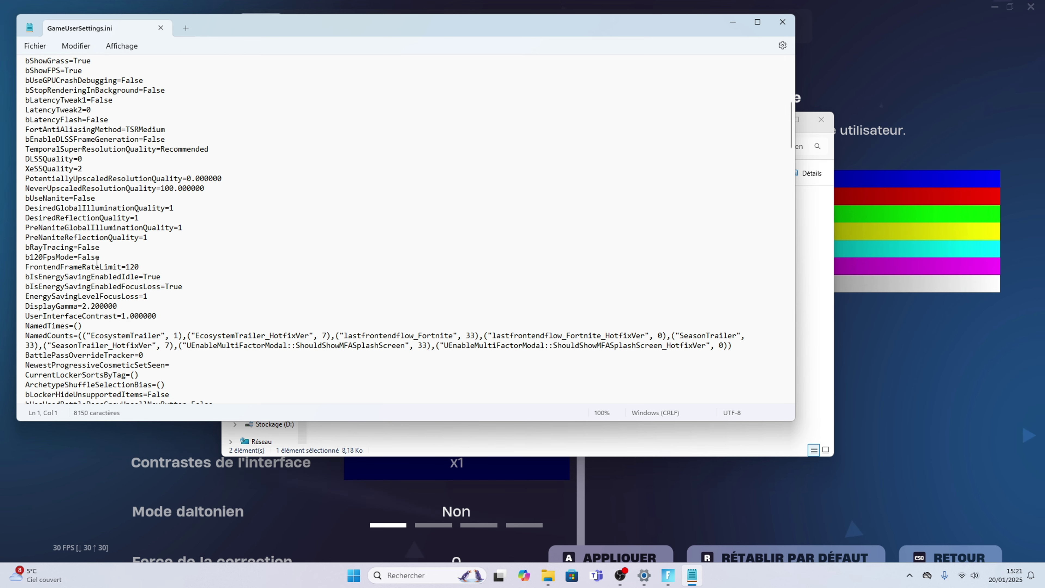
{"action": "scroll", "coordinate": [100, 266], "scroll_direction": "down", "scroll_amount": 1}
{"action": "scroll", "coordinate": [123, 274], "scroll_direction": "up", "scroll_amount": 2}
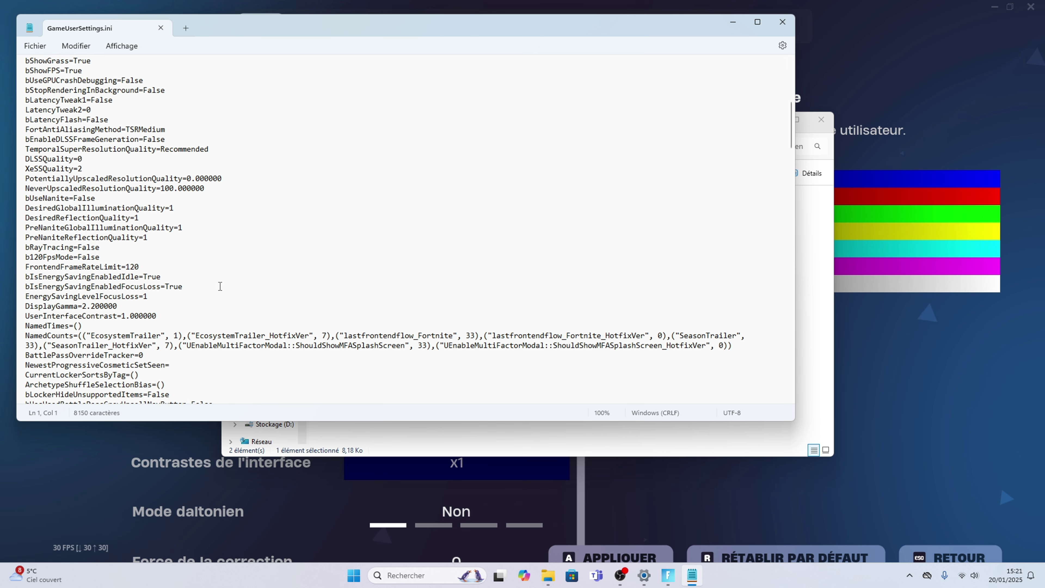
Step: Switch back to Fortnite, apply the modified graphics settings and keep the changes
{"action": "left_click", "coordinate": [883, 456]}
{"action": "left_click", "coordinate": [631, 559]}
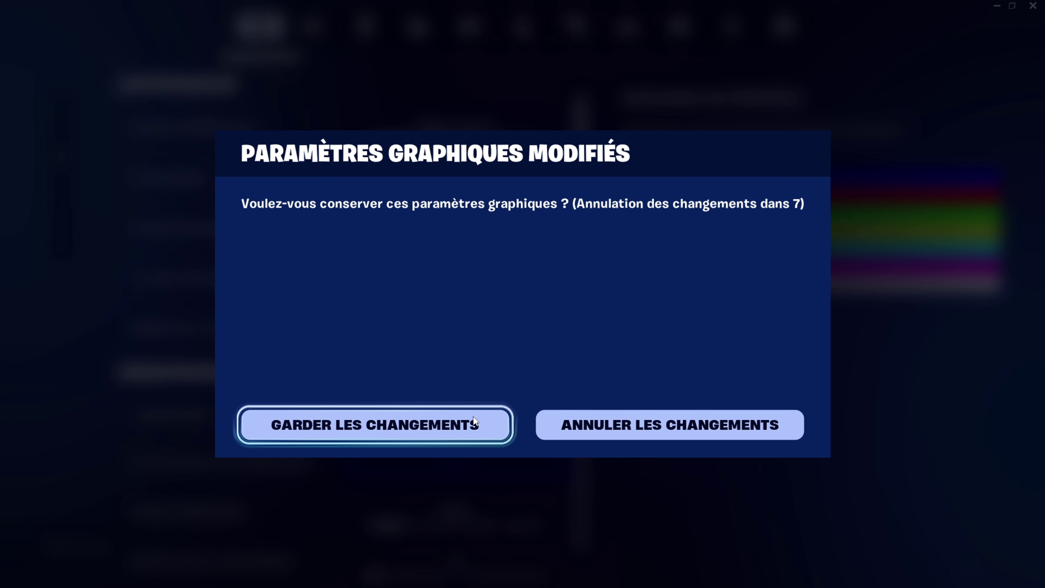
{"action": "left_click", "coordinate": [474, 419]}
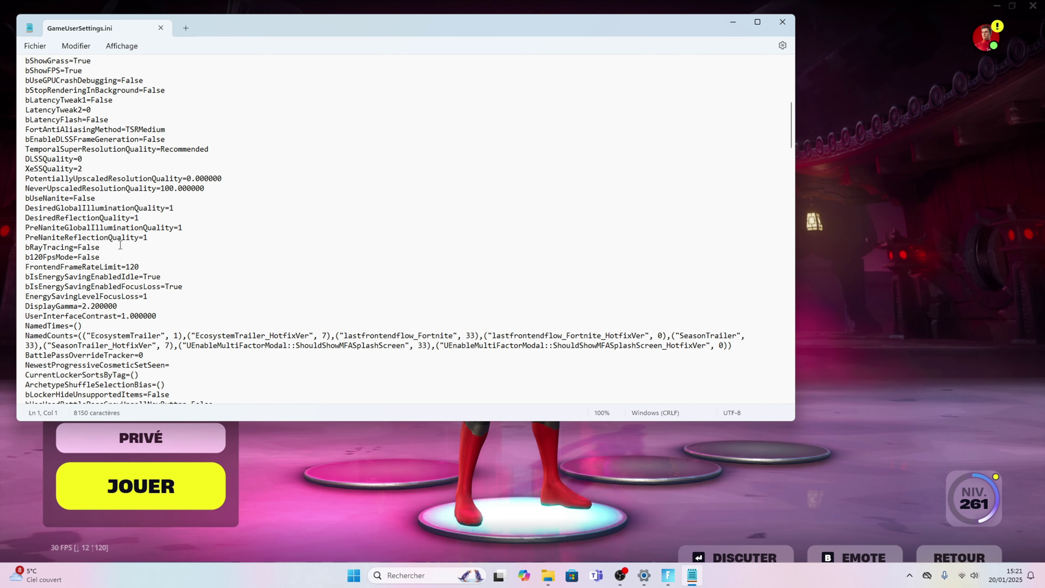
Step: Set the FrontendFrameRateLimit value to 360 in GameUserSettings.ini
{"action": "left_click_drag", "start_coordinate": [147, 267], "coordinate": [67, 263]}
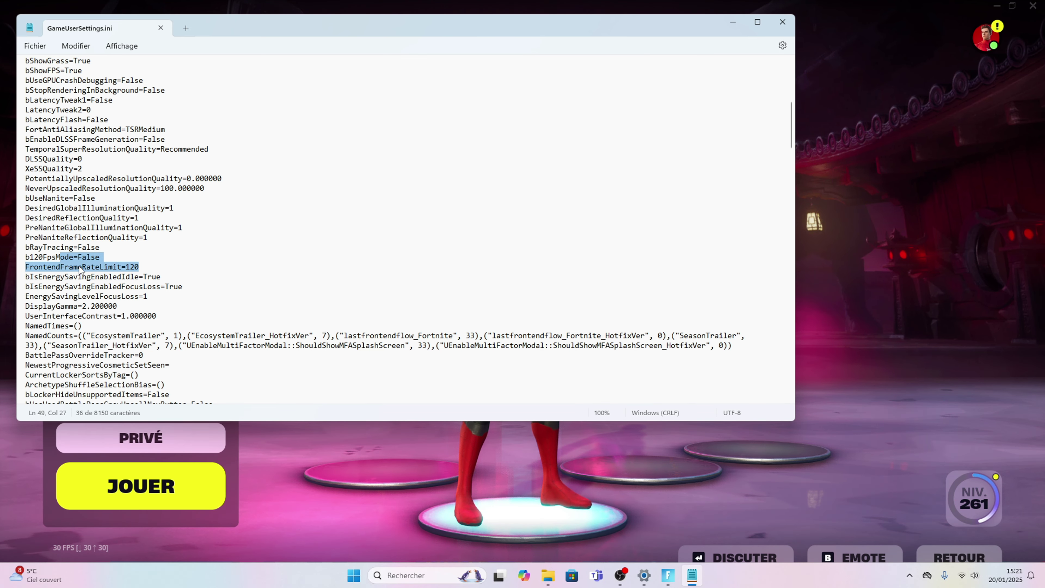
{"action": "left_click", "coordinate": [78, 267]}
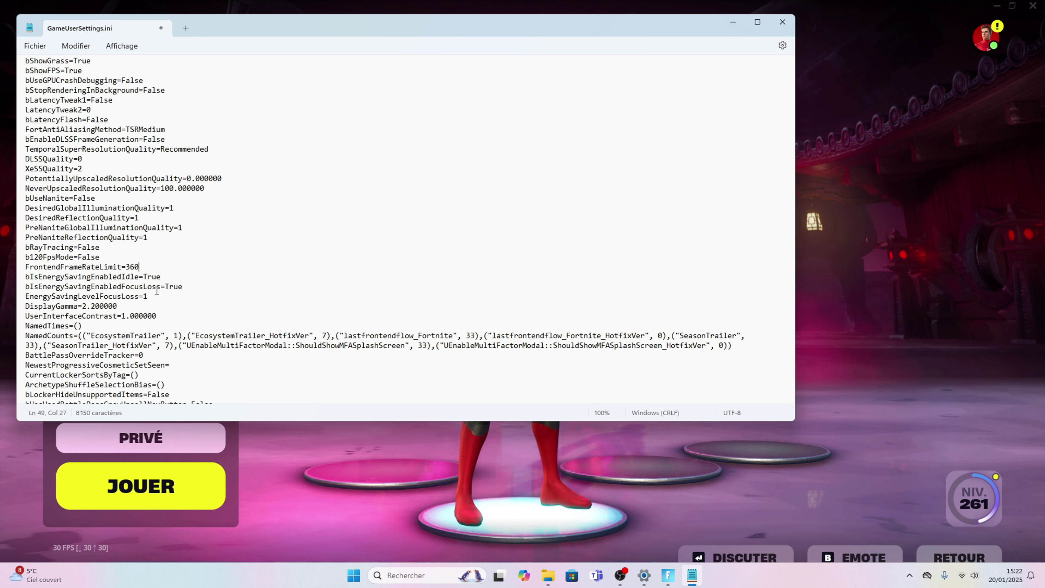
Step: Examine the resolution and desired screen width and height entries further down in GameUserSettings.ini
{"action": "scroll", "coordinate": [157, 290], "scroll_direction": "down", "scroll_amount": 2}
{"action": "scroll", "coordinate": [131, 313], "scroll_direction": "down", "scroll_amount": 7}
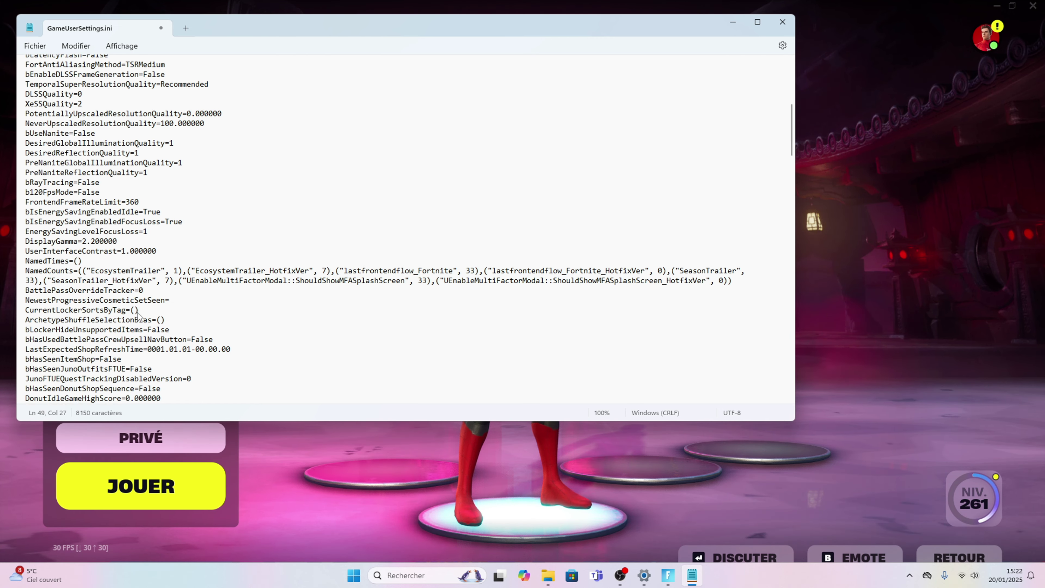
{"action": "scroll", "coordinate": [141, 309], "scroll_direction": "down", "scroll_amount": 12}
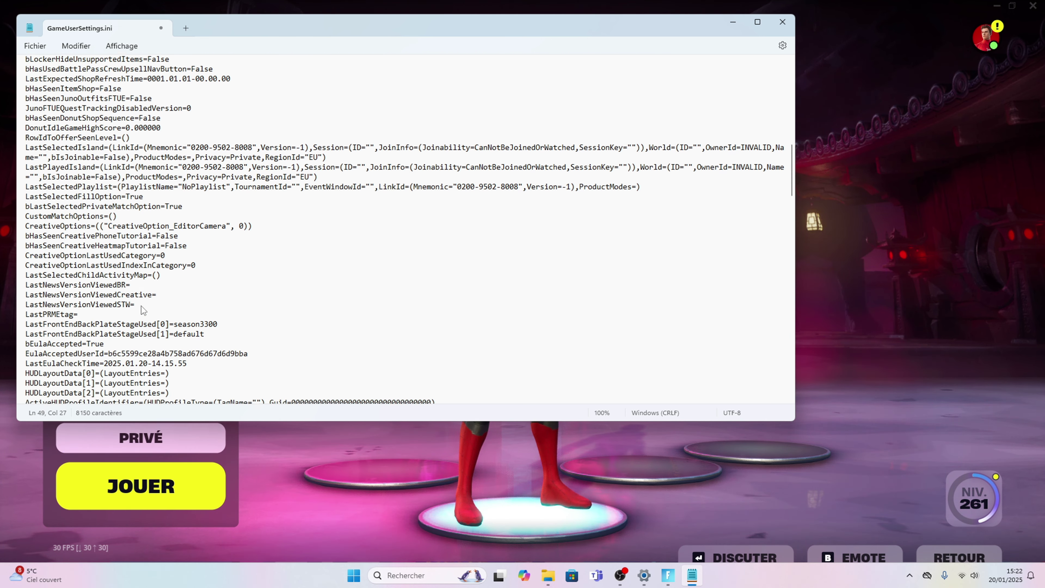
{"action": "scroll", "coordinate": [140, 313], "scroll_direction": "down", "scroll_amount": 7}
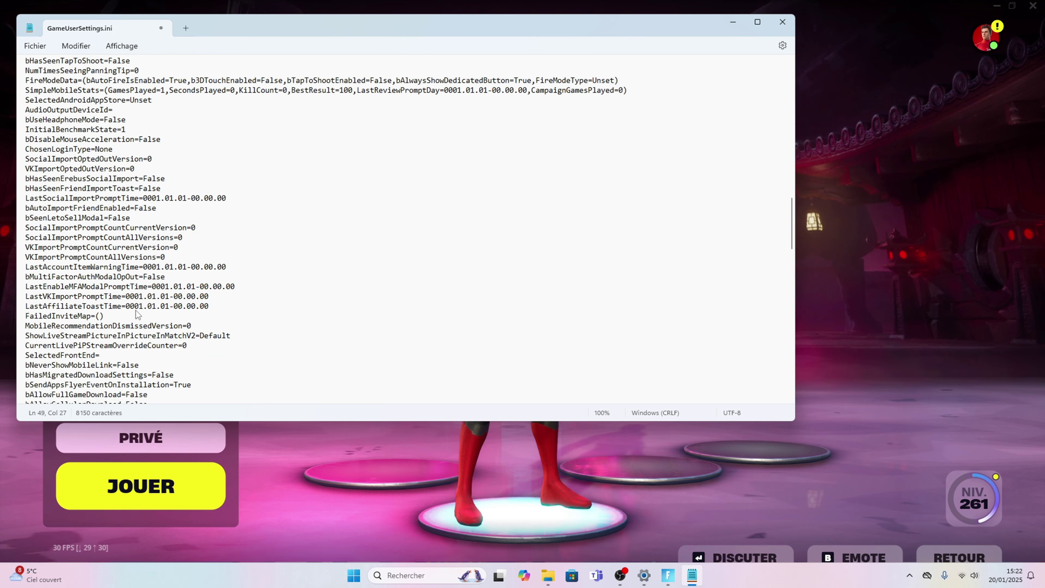
{"action": "scroll", "coordinate": [136, 314], "scroll_direction": "down", "scroll_amount": 5}
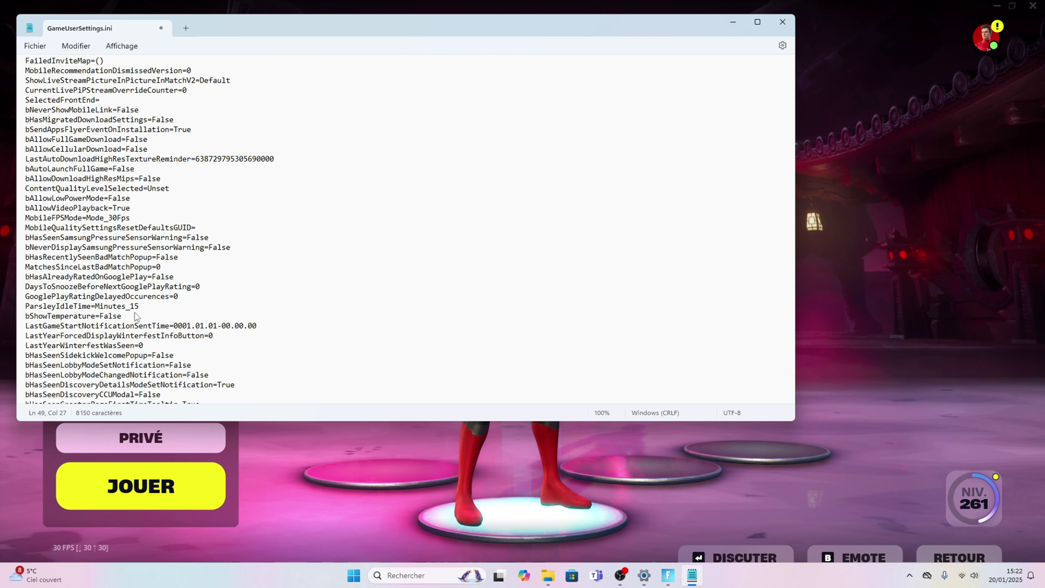
{"action": "scroll", "coordinate": [135, 315], "scroll_direction": "down", "scroll_amount": 6}
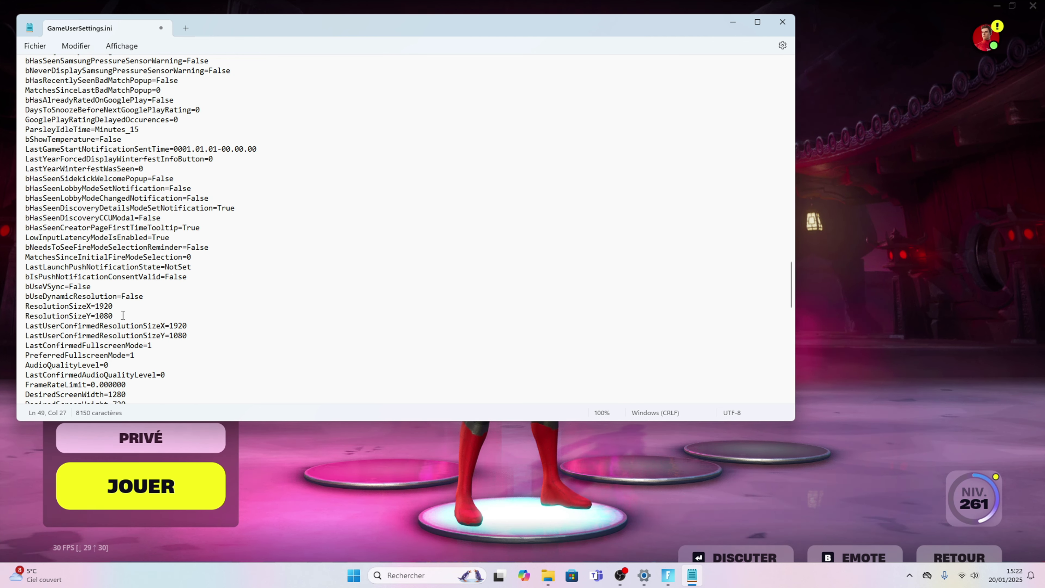
{"action": "scroll", "coordinate": [120, 315], "scroll_direction": "down", "scroll_amount": 1}
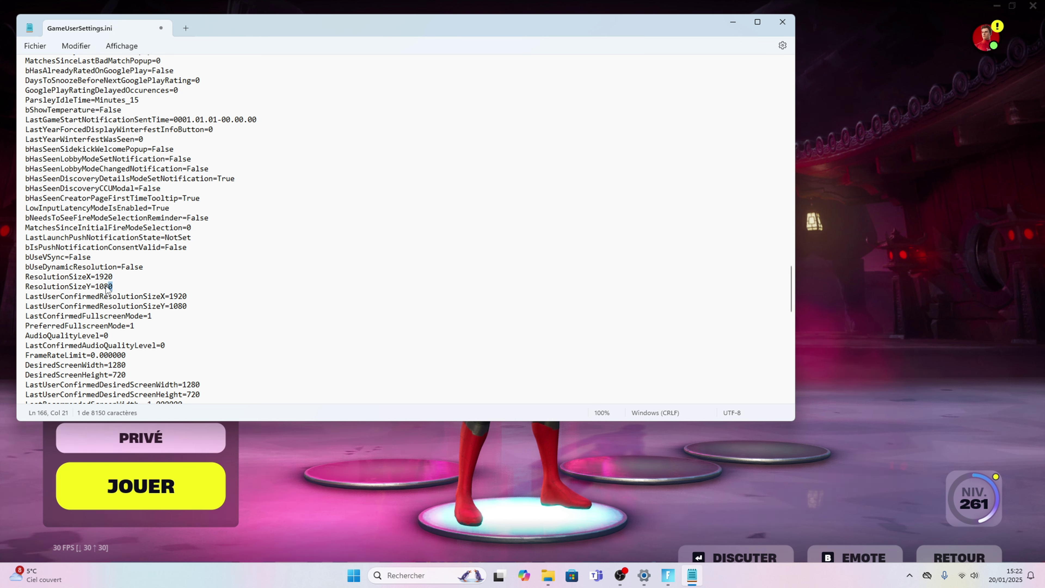
{"action": "left_click_drag", "start_coordinate": [179, 302], "coordinate": [174, 300]}
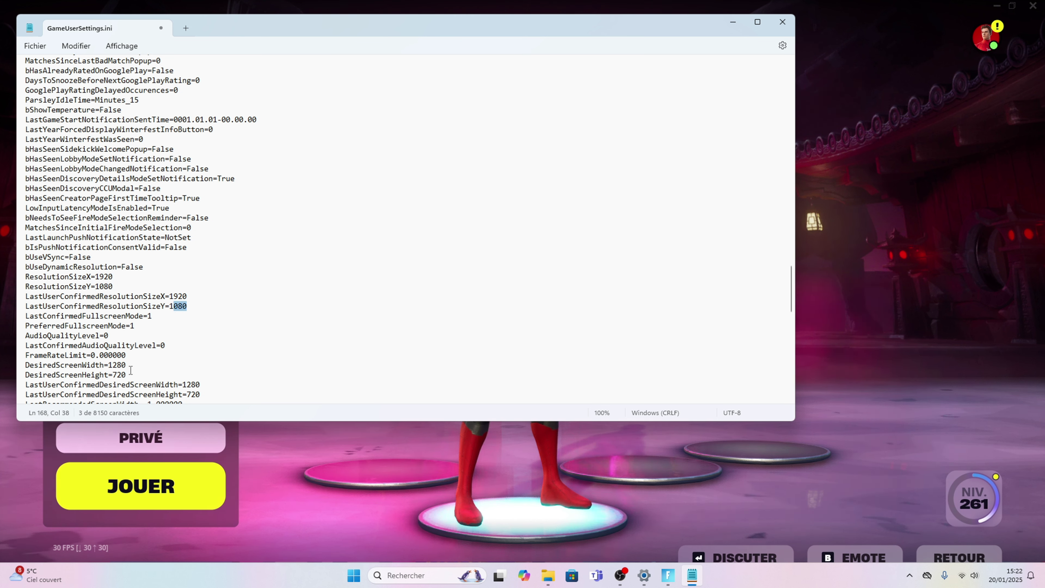
{"action": "double_click", "coordinate": [124, 375]}
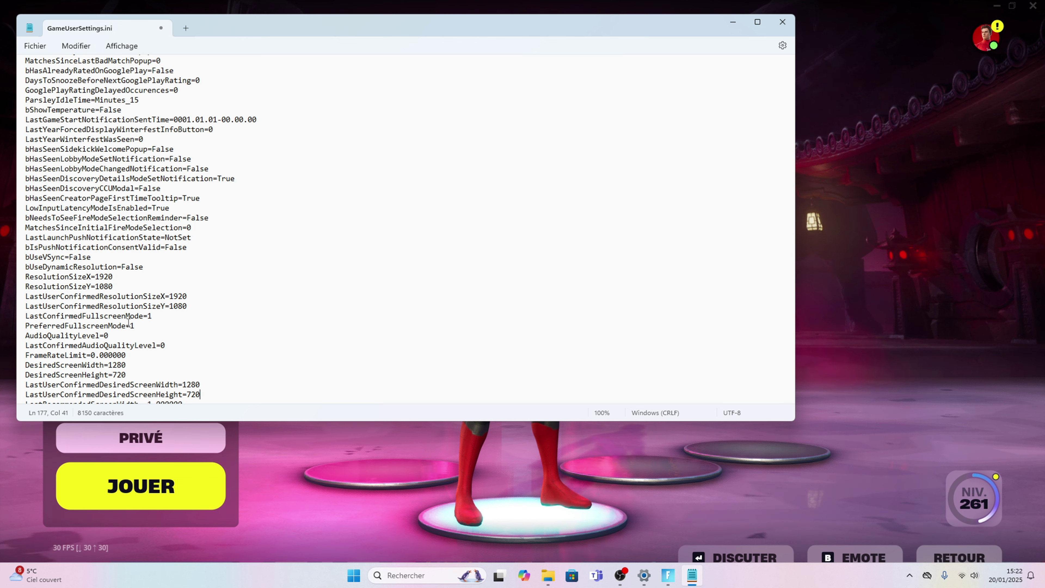
{"action": "scroll", "coordinate": [165, 319], "scroll_direction": "down", "scroll_amount": 2}
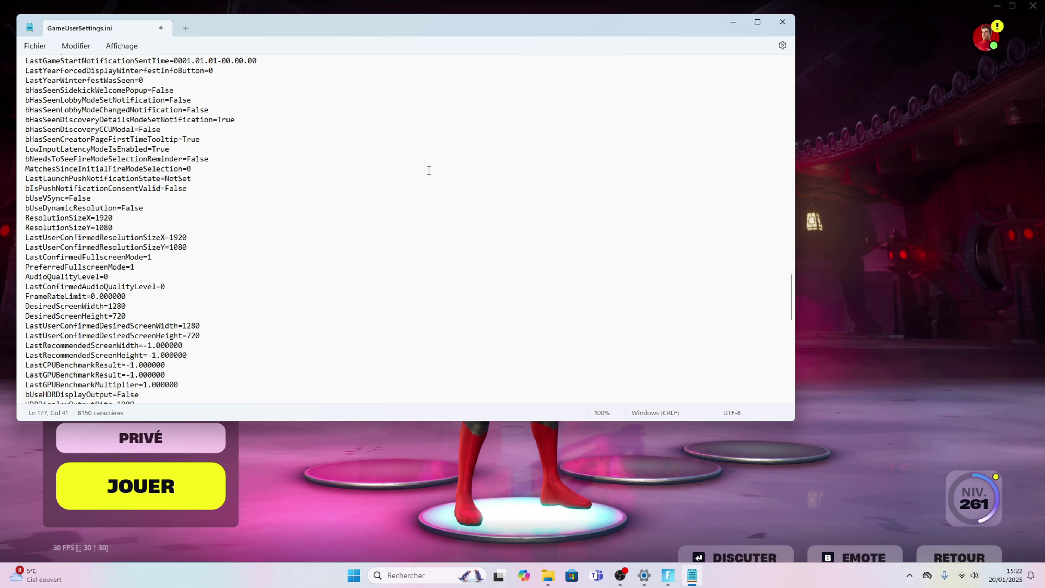
{"action": "scroll", "coordinate": [715, 72], "scroll_direction": "up", "scroll_amount": 10}
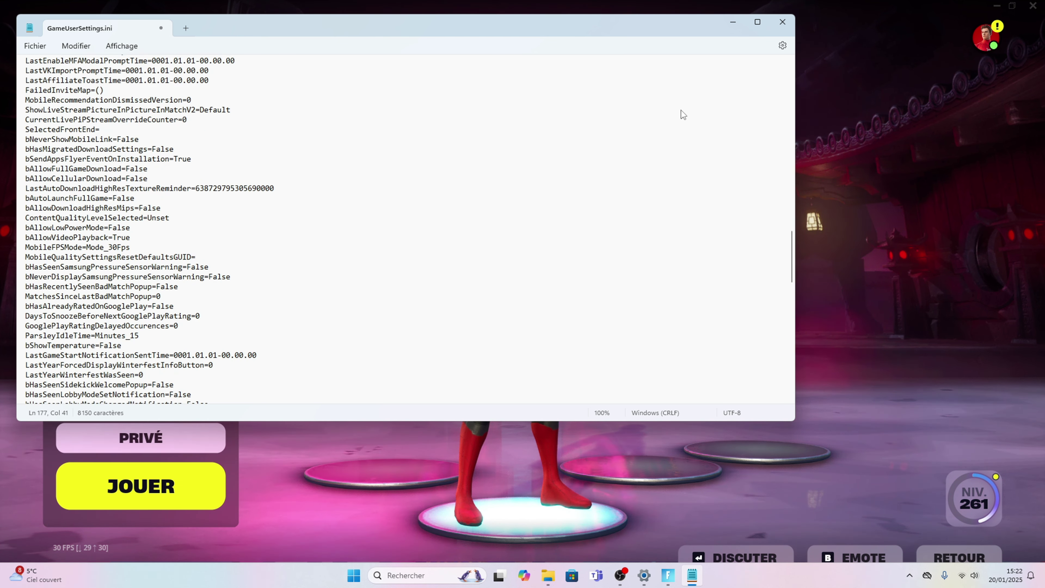
Step: Try to save the edited GameUserSettings file, then dismiss the save dialog
{"action": "key", "text": "ctrl+shift+s"}
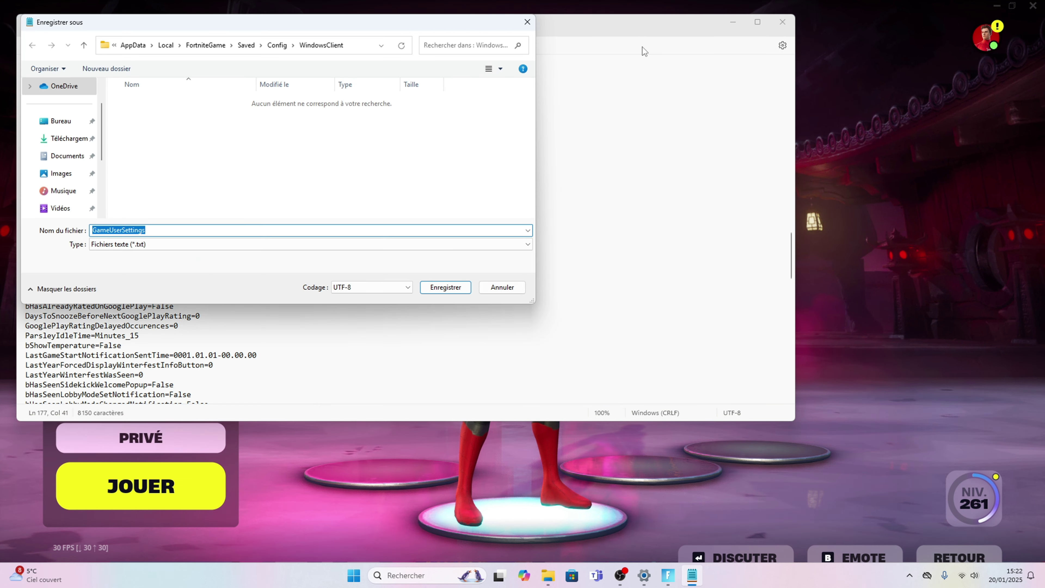
{"action": "left_click", "coordinate": [524, 21]}
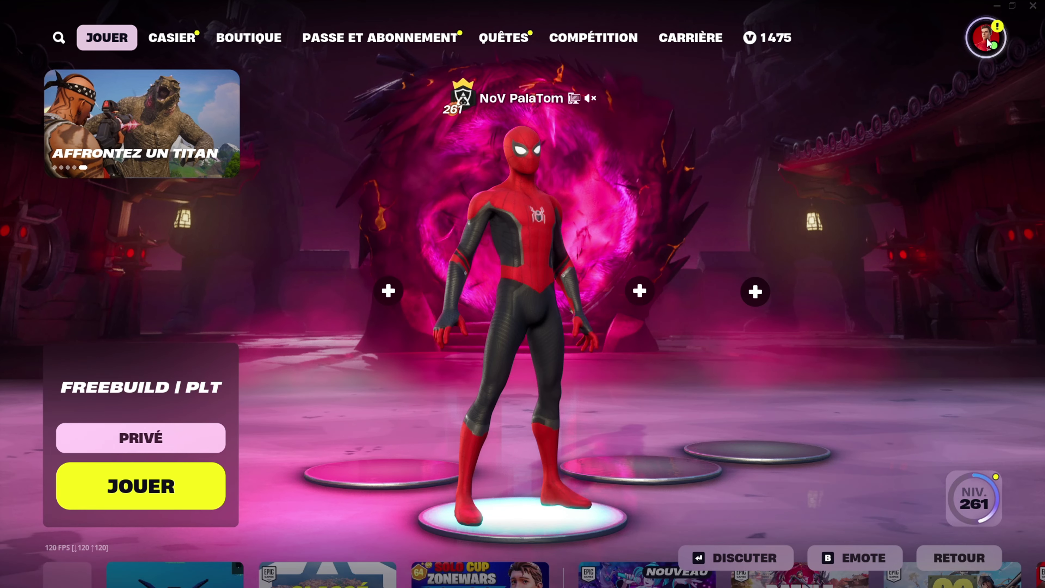
Step: Open Fortnite's graphics settings, set the brightness (Luminosité) to 150% and apply it
{"action": "left_click", "coordinate": [986, 35]}
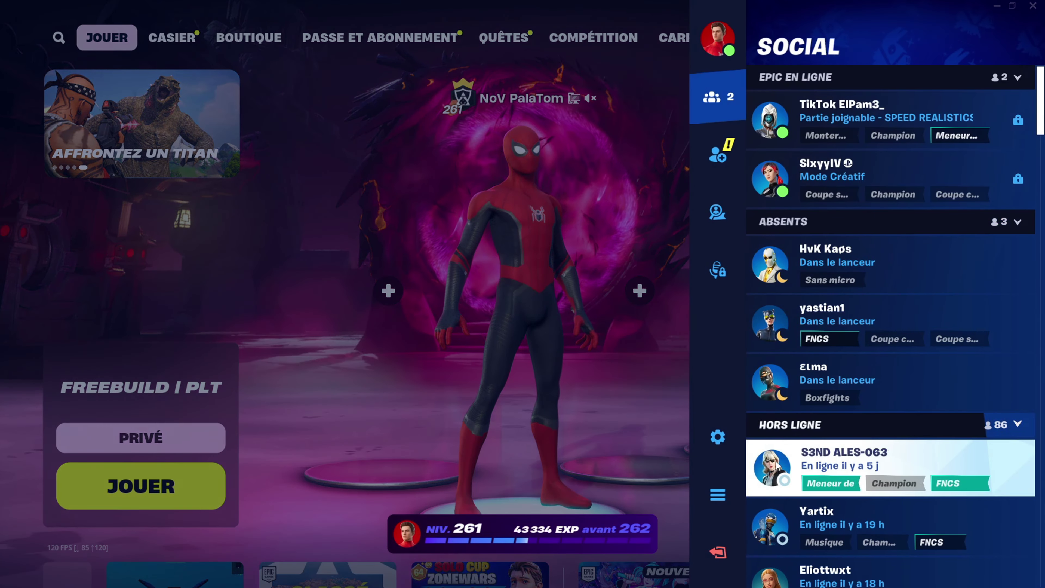
{"action": "left_click", "coordinate": [707, 442]}
{"action": "scroll", "coordinate": [433, 348], "scroll_direction": "down", "scroll_amount": 3}
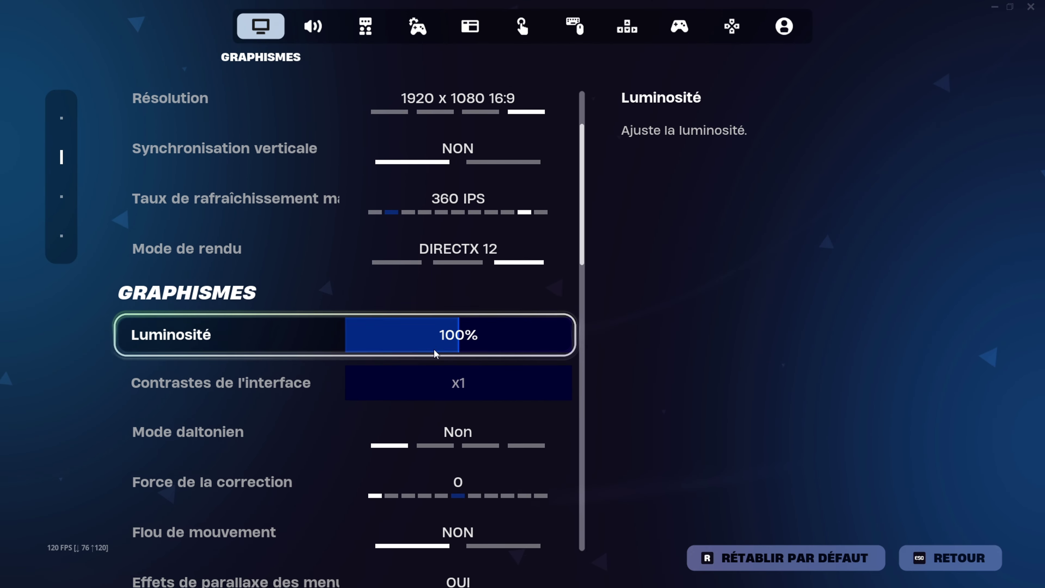
{"action": "scroll", "coordinate": [433, 348], "scroll_direction": "down", "scroll_amount": 1}
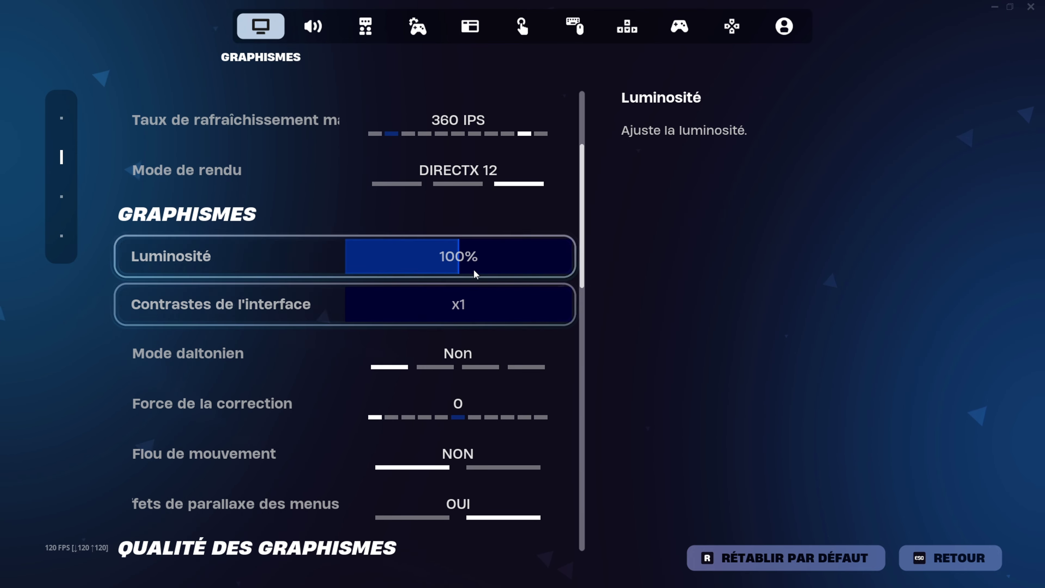
{"action": "left_click_drag", "start_coordinate": [460, 263], "coordinate": [601, 257]}
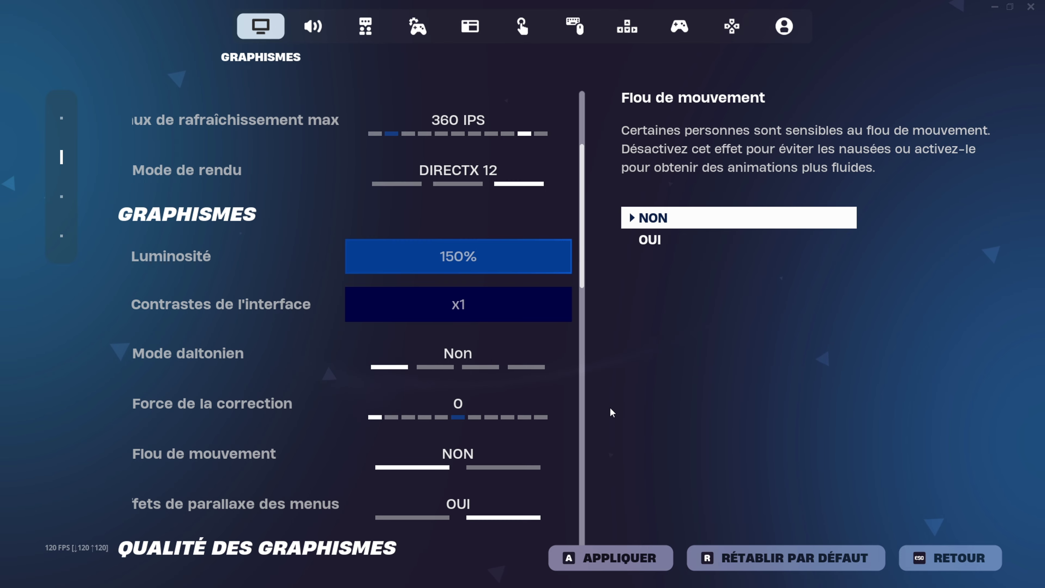
{"action": "left_click_drag", "start_coordinate": [516, 256], "coordinate": [602, 276]}
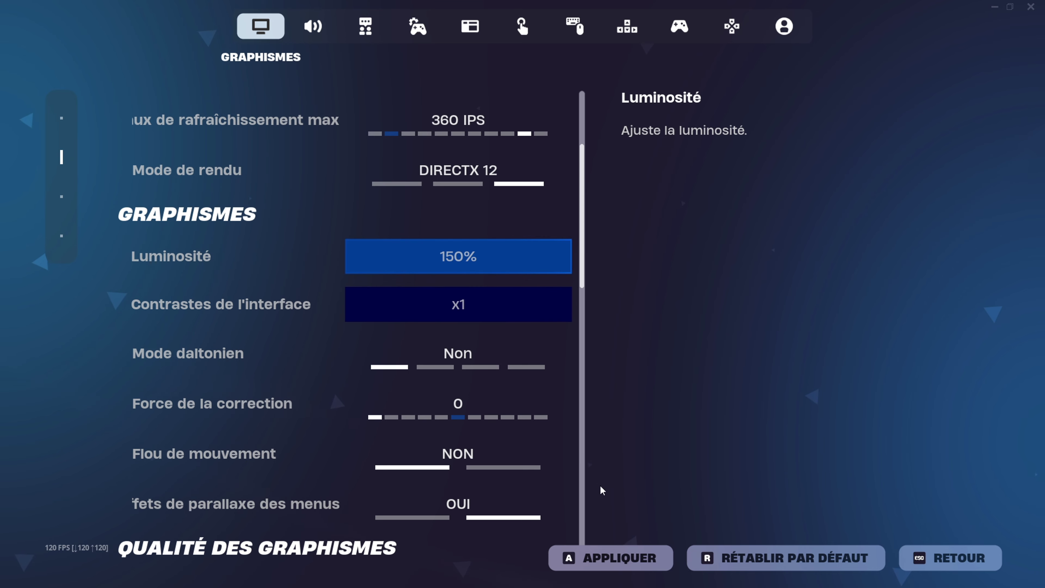
{"action": "left_click", "coordinate": [623, 549]}
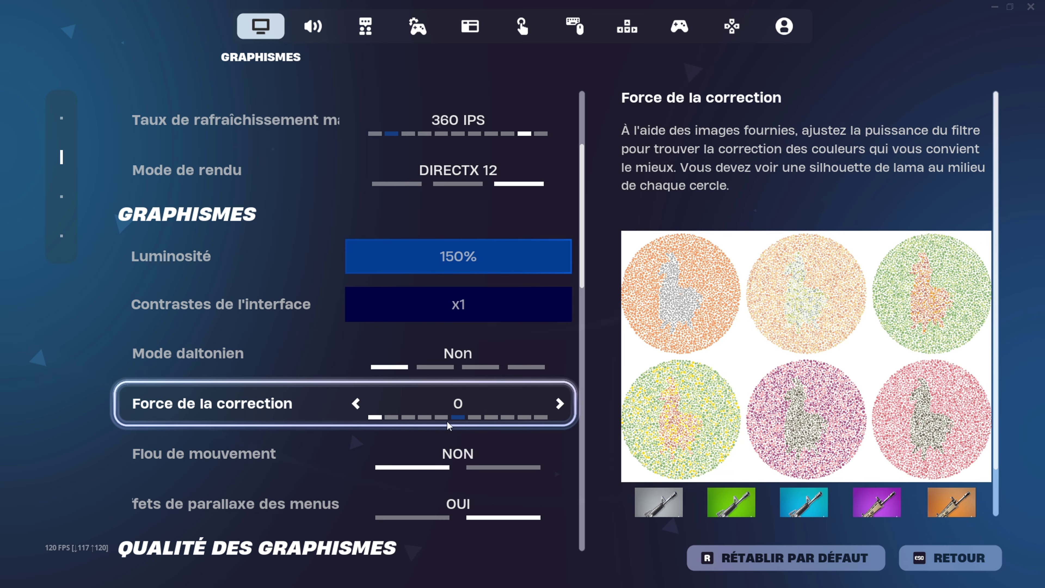
Step: Set the menu parallax effects (Effets de parallaxe des menus) to NON
{"action": "scroll", "coordinate": [446, 421], "scroll_direction": "down", "scroll_amount": 1}
{"action": "scroll", "coordinate": [447, 421], "scroll_direction": "down", "scroll_amount": 2}
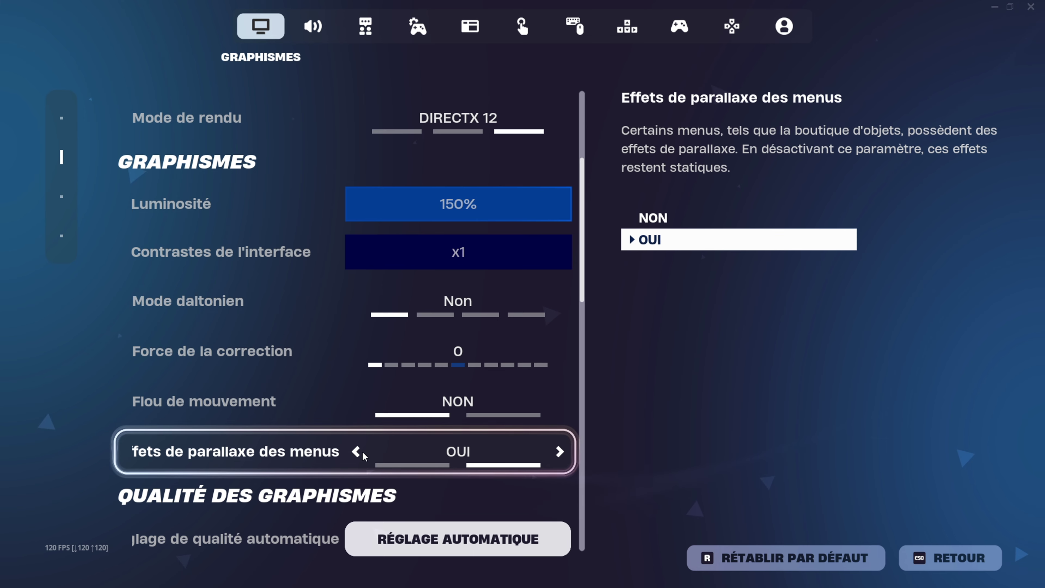
{"action": "left_click", "coordinate": [357, 451]}
Step: Set the graphics quality preset (Préréglages de qualité) to Faible
{"action": "scroll", "coordinate": [501, 436], "scroll_direction": "down", "scroll_amount": 4}
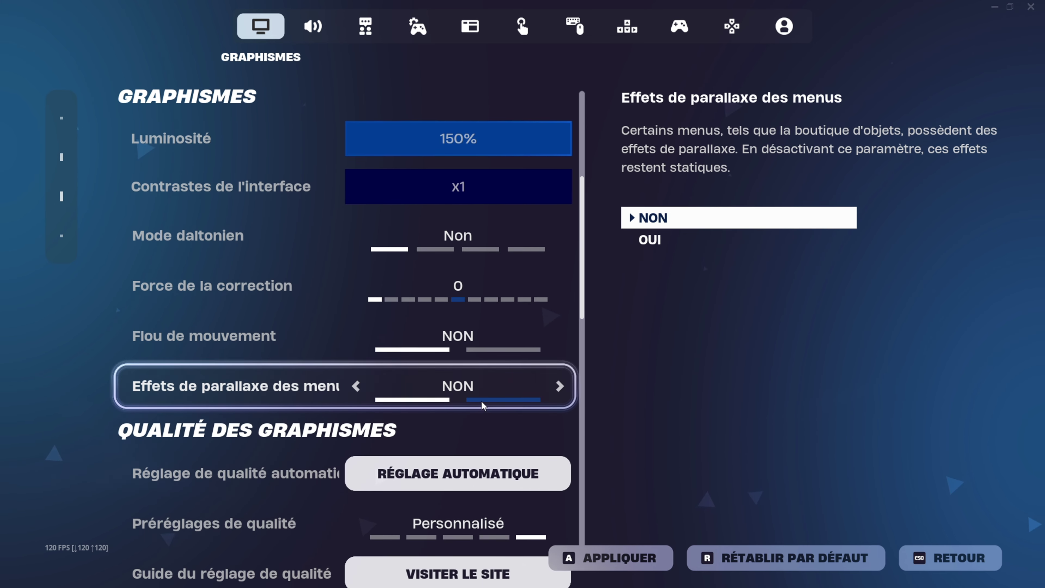
{"action": "scroll", "coordinate": [481, 401], "scroll_direction": "down", "scroll_amount": 4}
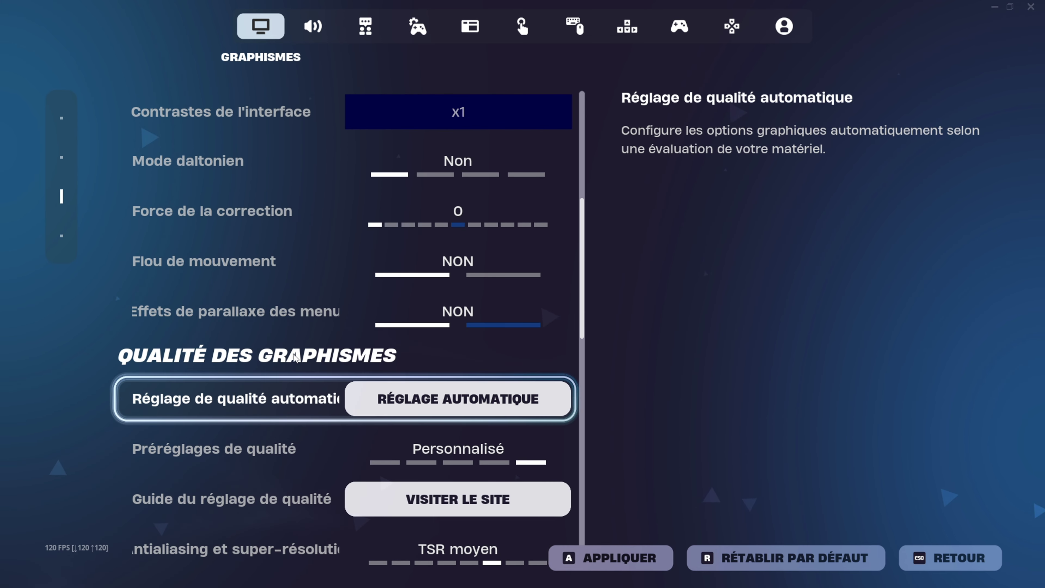
{"action": "scroll", "coordinate": [460, 431], "scroll_direction": "down", "scroll_amount": 3}
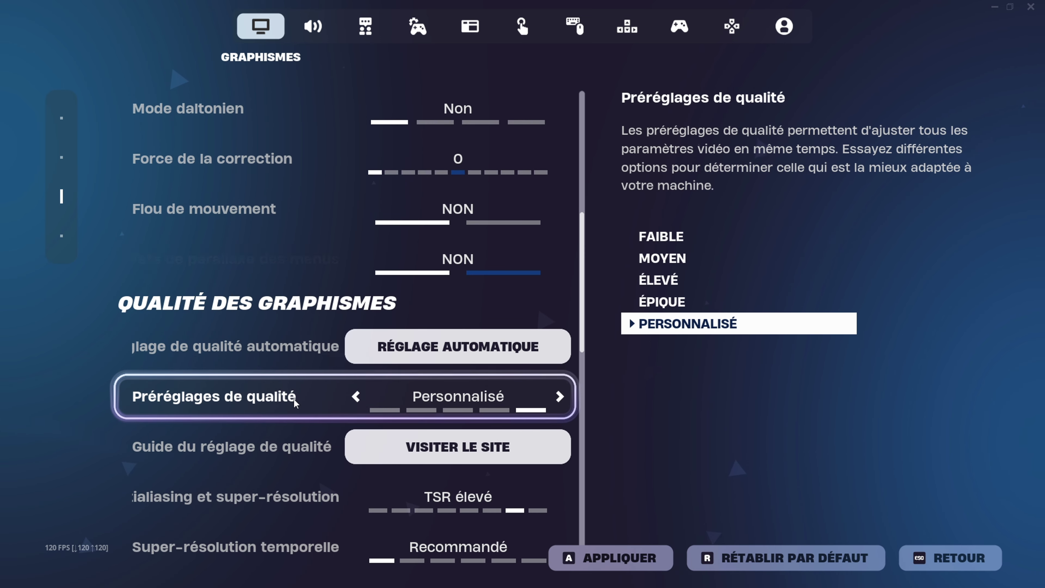
{"action": "left_click", "coordinate": [561, 397]}
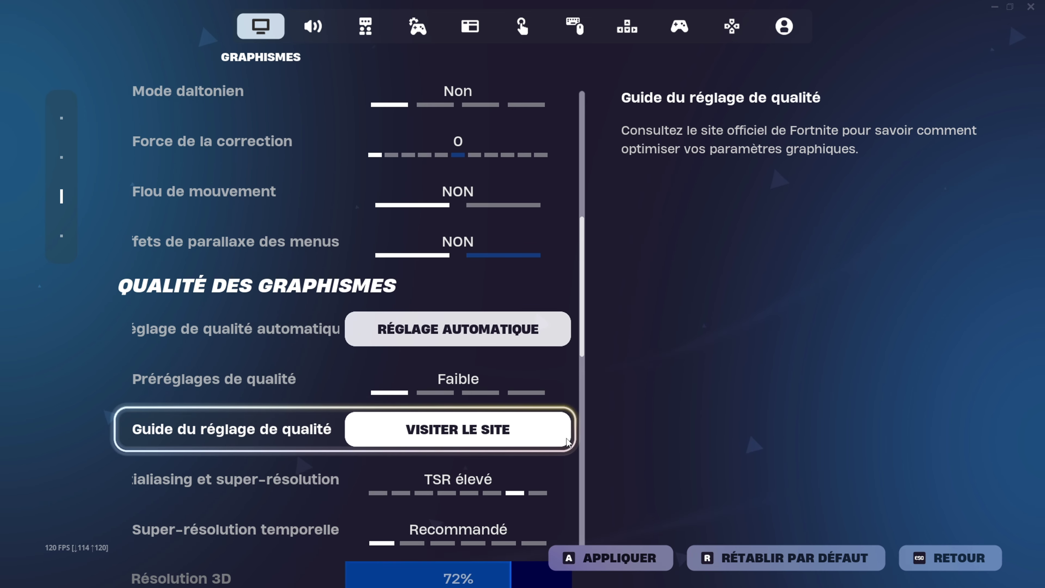
Step: Set Antialiasing et super-résolution to Désactivé in the graphics quality settings
{"action": "scroll", "coordinate": [487, 420], "scroll_direction": "down", "scroll_amount": 4}
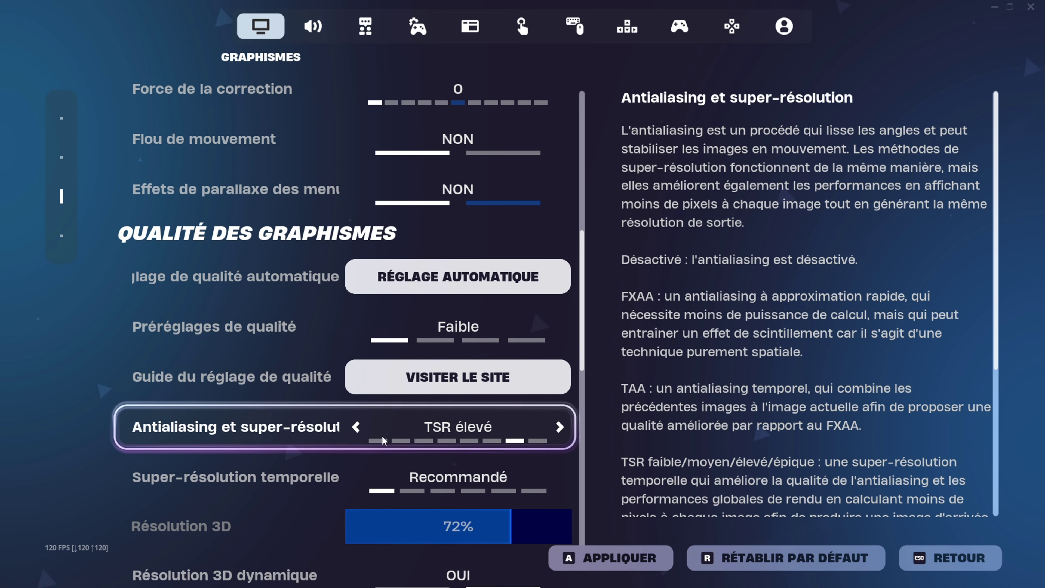
{"action": "left_click", "coordinate": [355, 427]}
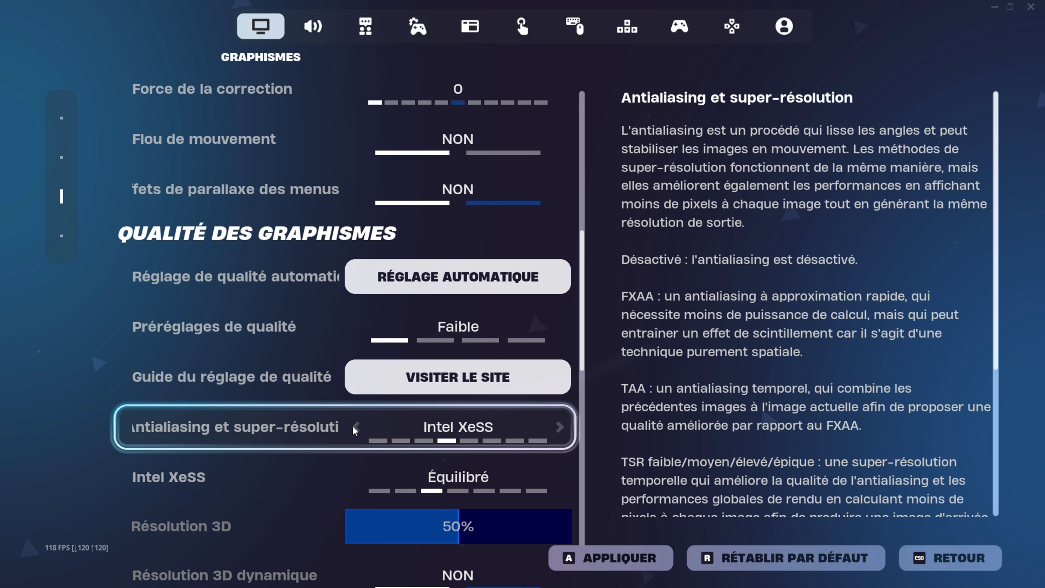
{"action": "left_click", "coordinate": [355, 426]}
{"action": "left_click", "coordinate": [355, 427]}
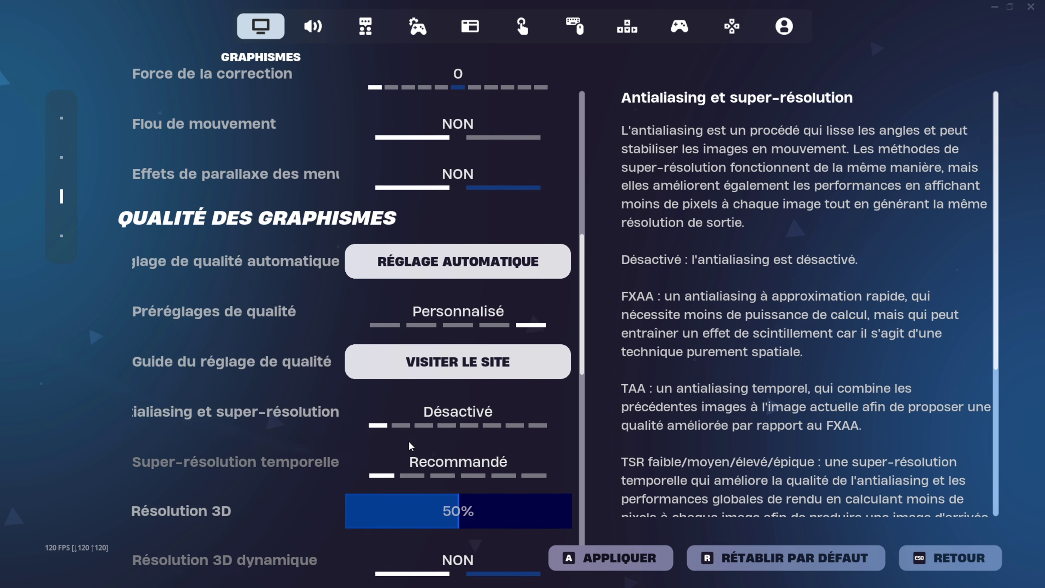
Step: Set the 3D resolution (Résolution 3D) to 100% in the graphics quality settings
{"action": "scroll", "coordinate": [408, 440], "scroll_direction": "down", "scroll_amount": 3}
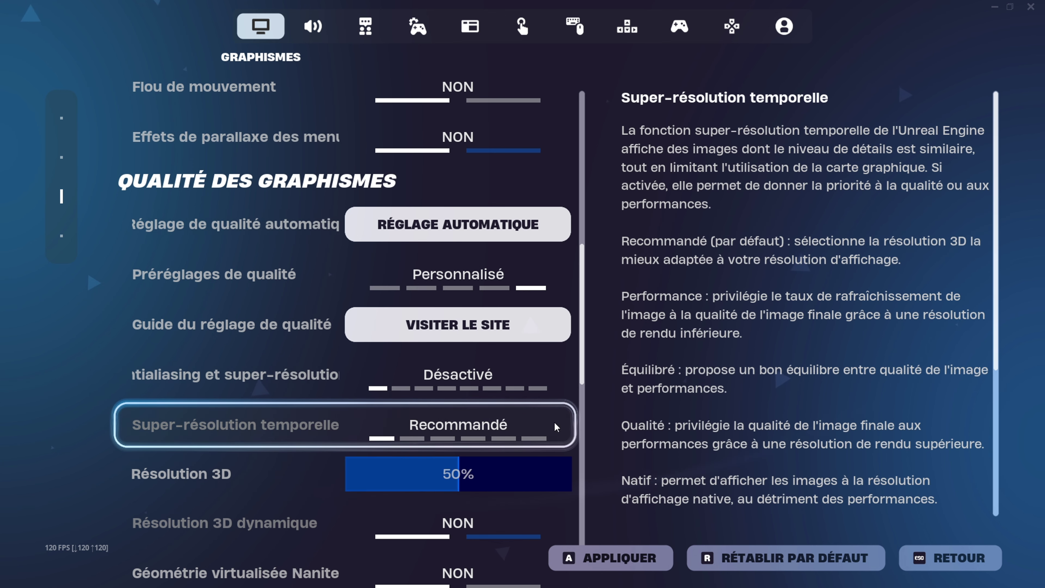
{"action": "left_click", "coordinate": [452, 477]}
{"action": "left_click", "coordinate": [514, 461]}
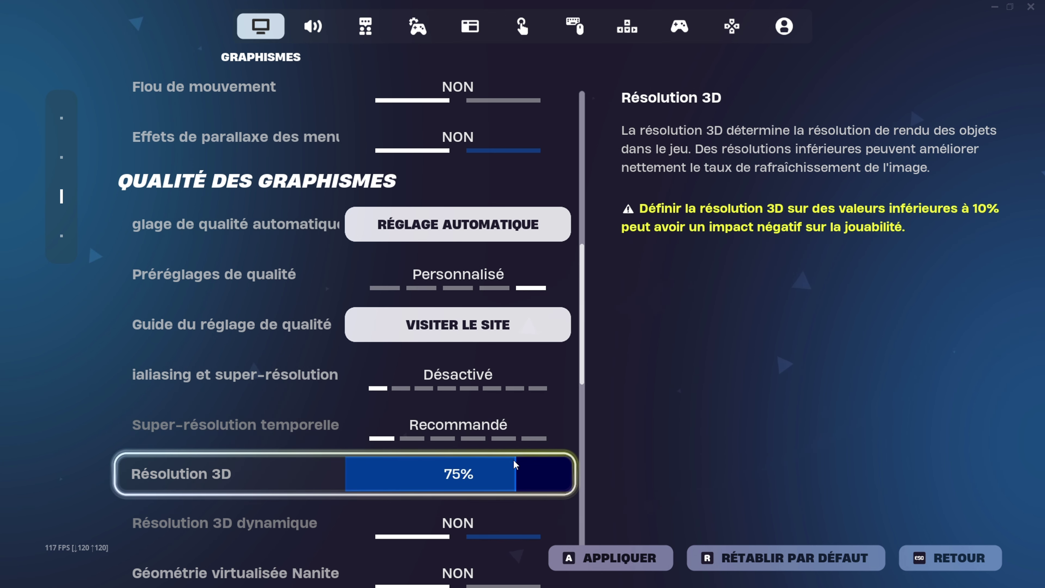
{"action": "left_click", "coordinate": [520, 471]}
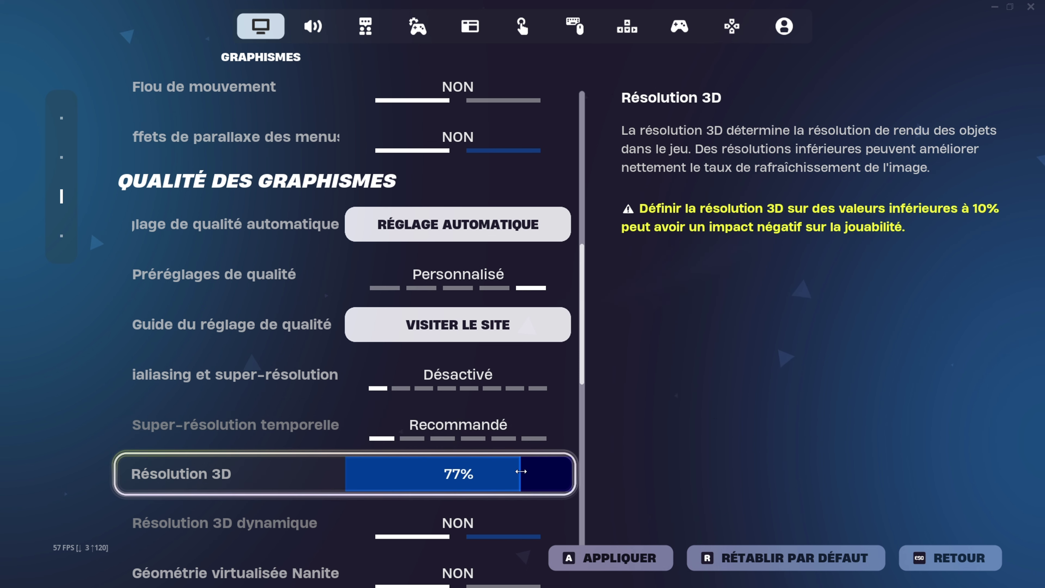
{"action": "left_click", "coordinate": [590, 465]}
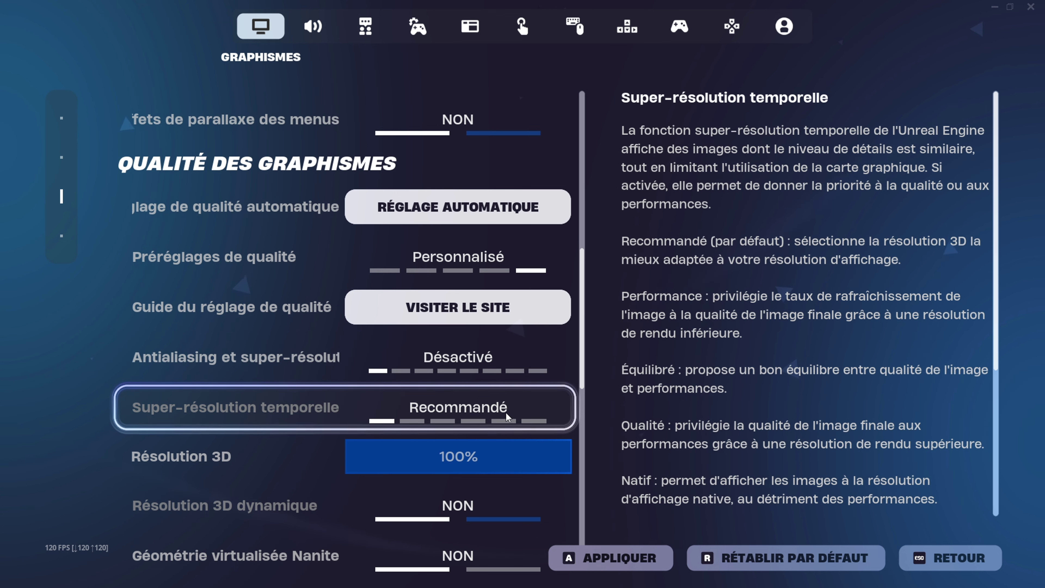
{"action": "scroll", "coordinate": [508, 407], "scroll_direction": "down", "scroll_amount": 1}
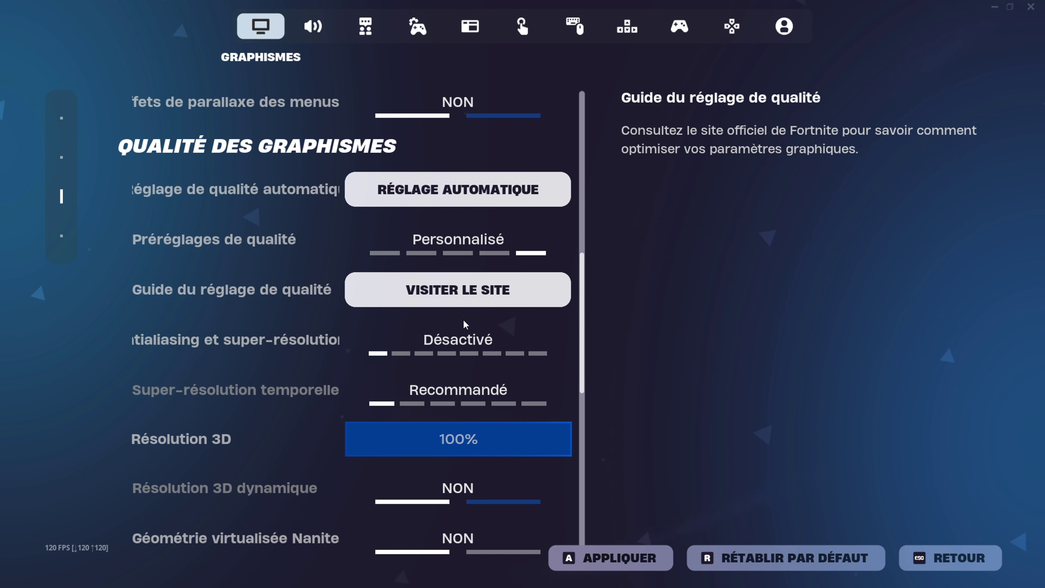
{"action": "left_click", "coordinate": [552, 342]}
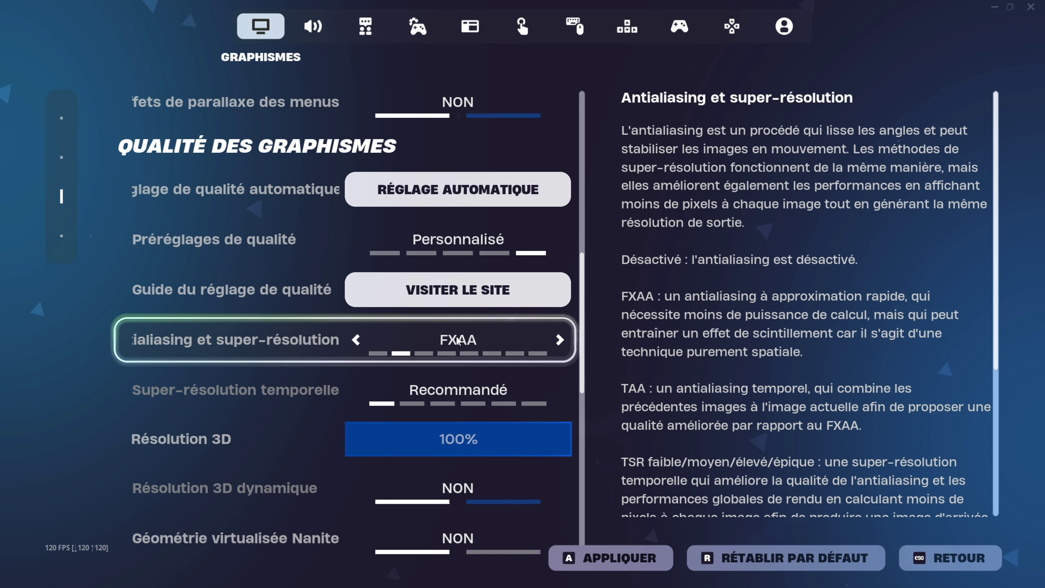
{"action": "left_click", "coordinate": [357, 340]}
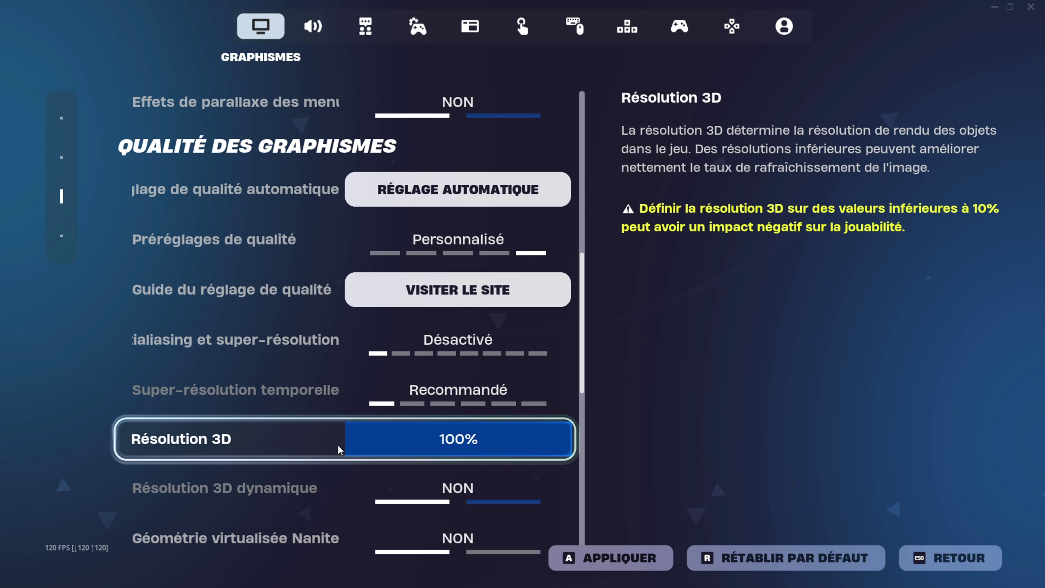
Step: Set the view distance (Distance d'affichage) to Épique in the graphics quality settings
{"action": "scroll", "coordinate": [338, 447], "scroll_direction": "down", "scroll_amount": 1}
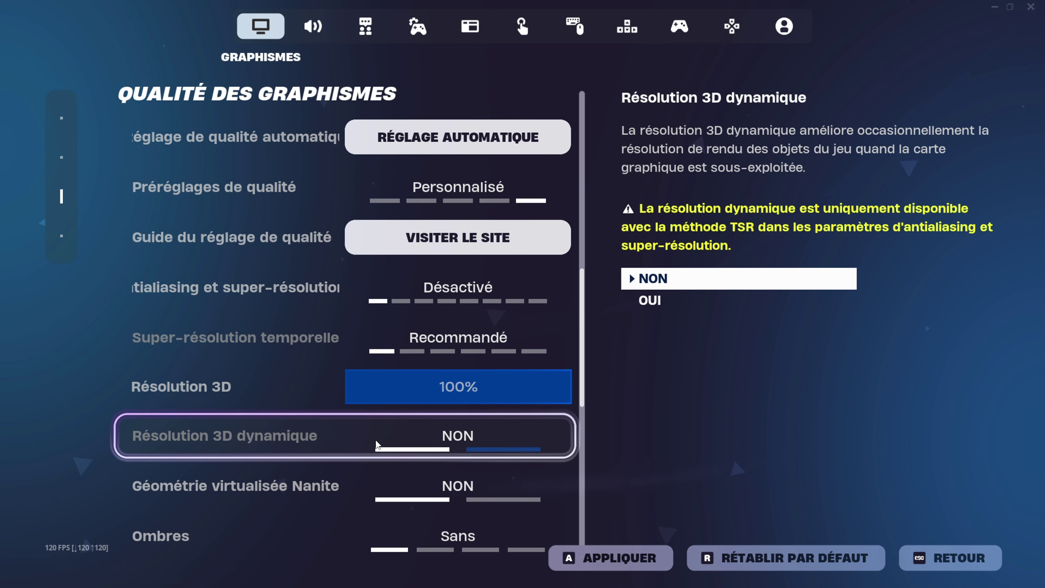
{"action": "scroll", "coordinate": [446, 444], "scroll_direction": "down", "scroll_amount": 1}
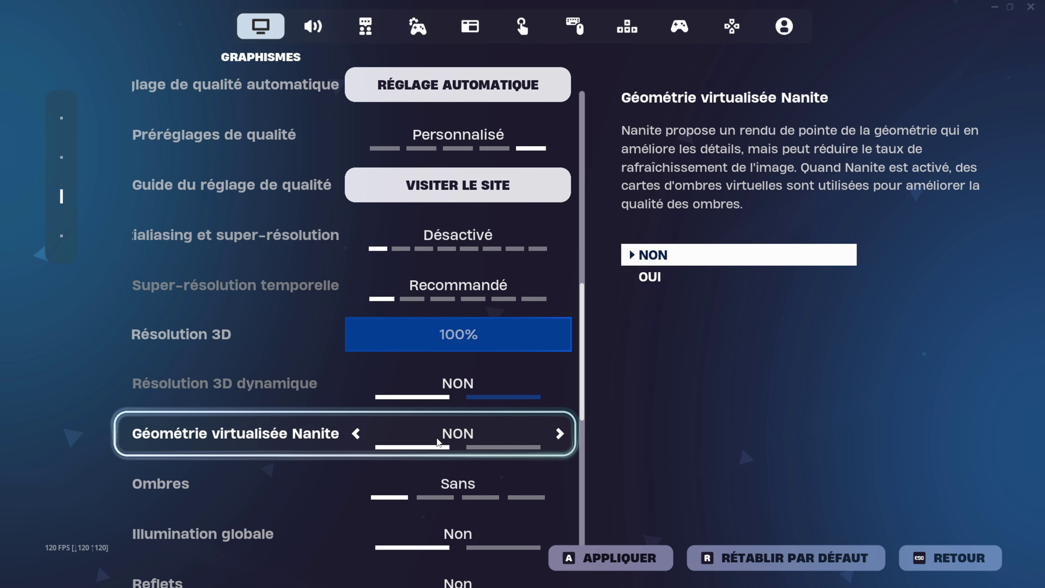
{"action": "scroll", "coordinate": [429, 435], "scroll_direction": "down", "scroll_amount": 2}
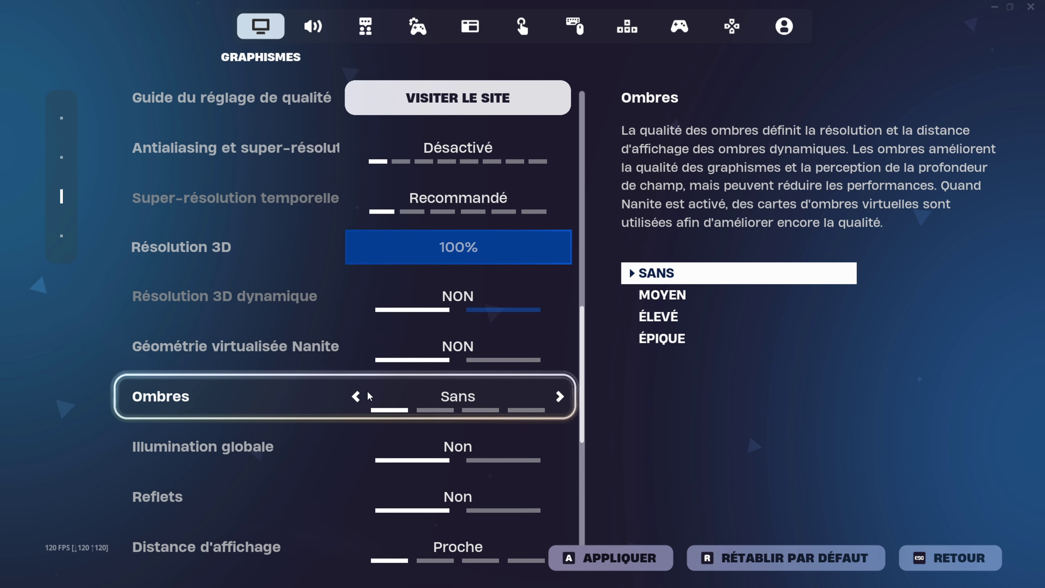
{"action": "scroll", "coordinate": [410, 381], "scroll_direction": "down", "scroll_amount": 1}
{"action": "scroll", "coordinate": [287, 350], "scroll_direction": "down", "scroll_amount": 1}
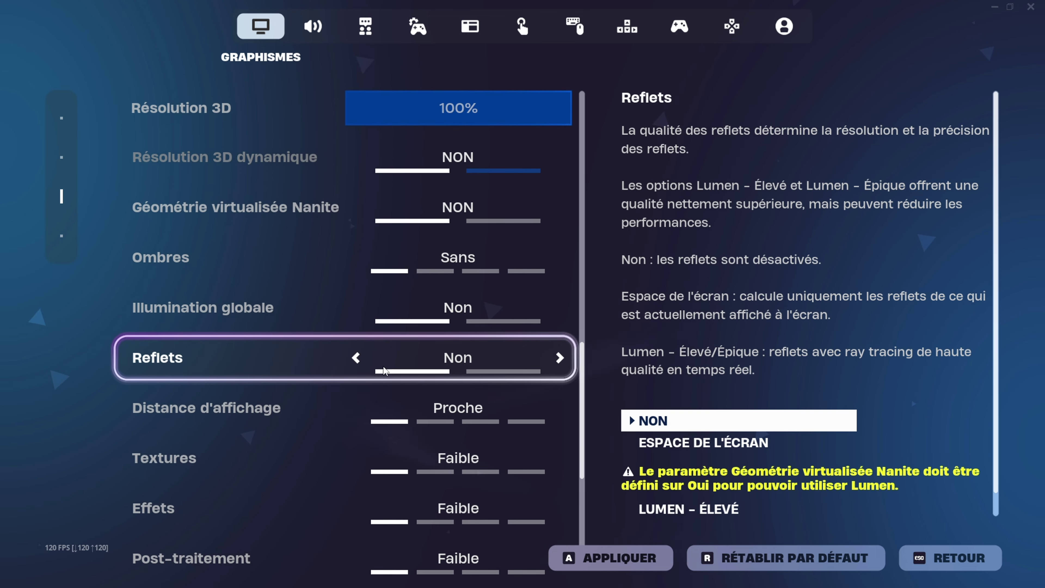
{"action": "scroll", "coordinate": [395, 383], "scroll_direction": "down", "scroll_amount": 1}
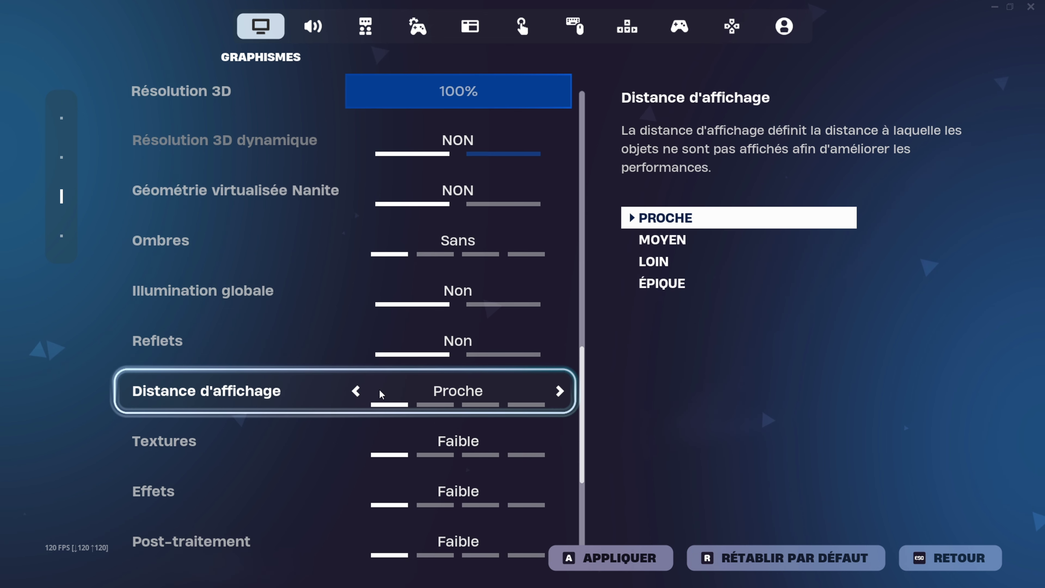
{"action": "left_click", "coordinate": [560, 390]}
{"action": "left_click", "coordinate": [560, 390]}
{"action": "left_click", "coordinate": [560, 390]}
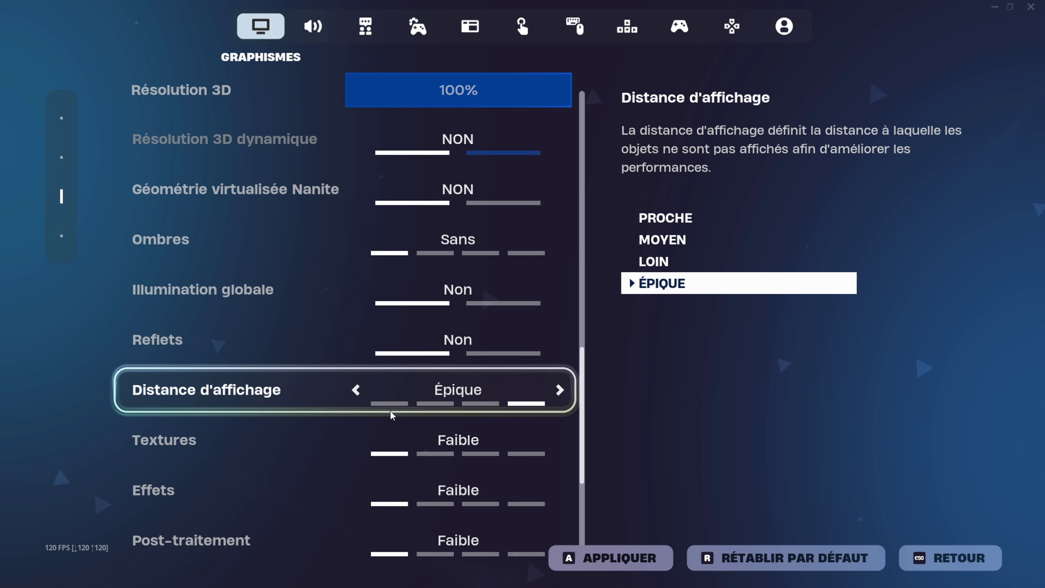
Step: Set the FPS display (Affichage des IPS) to NON in the advanced graphics settings
{"action": "scroll", "coordinate": [376, 454], "scroll_direction": "down", "scroll_amount": 1}
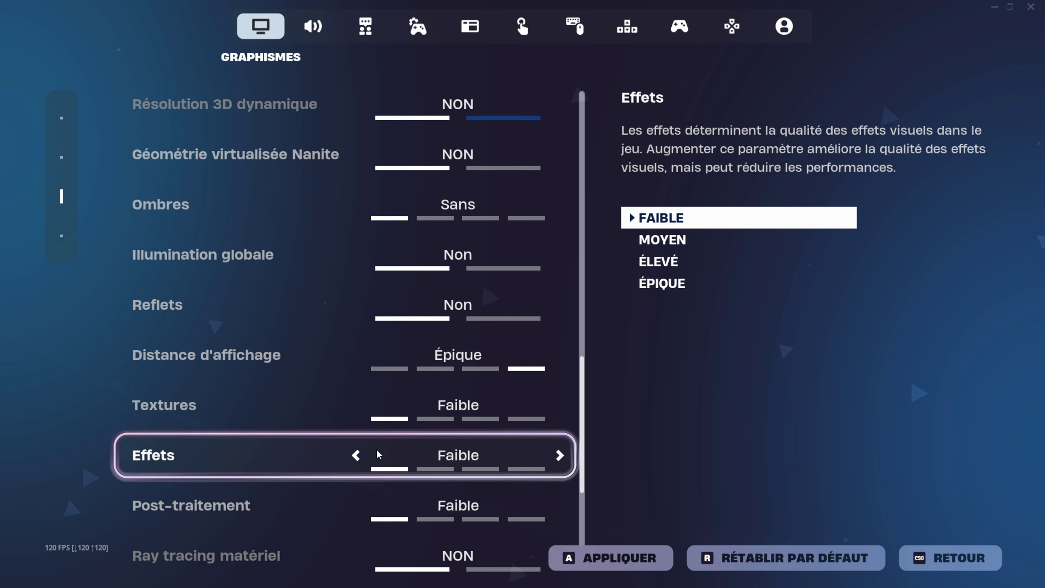
{"action": "scroll", "coordinate": [382, 457], "scroll_direction": "down", "scroll_amount": 1}
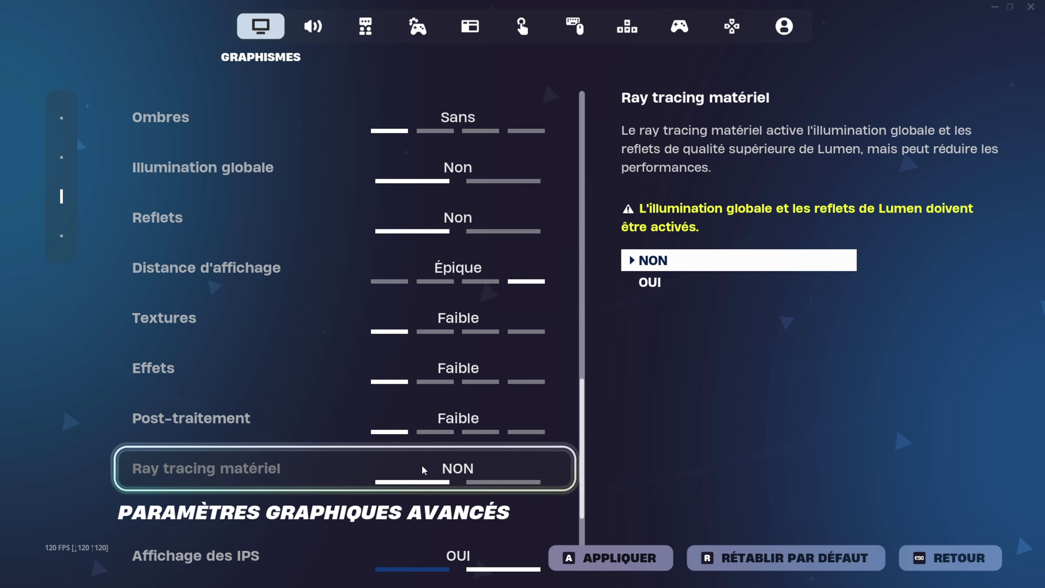
{"action": "scroll", "coordinate": [412, 464], "scroll_direction": "down", "scroll_amount": 1}
{"action": "scroll", "coordinate": [372, 465], "scroll_direction": "down", "scroll_amount": 2}
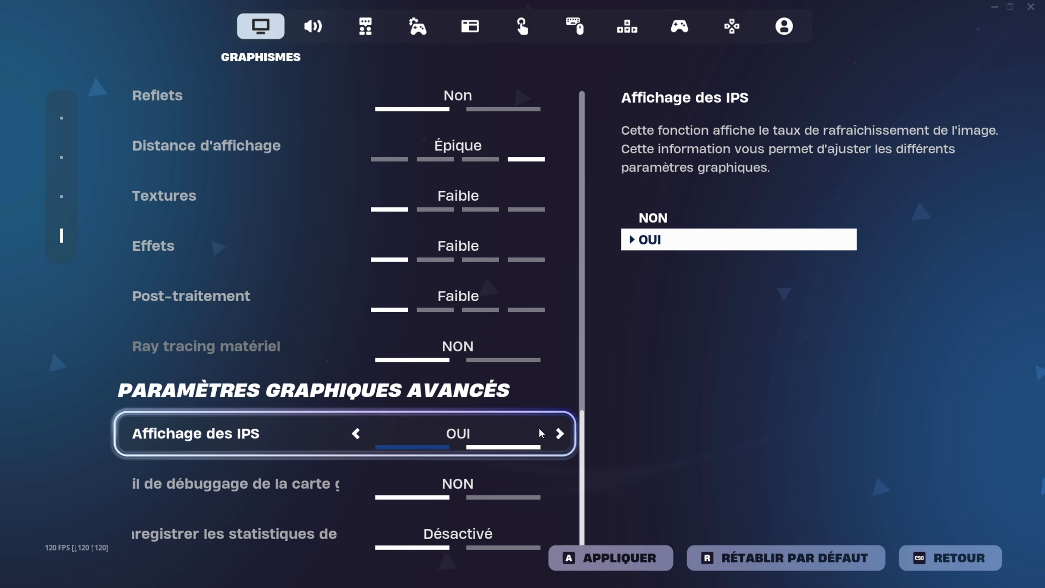
{"action": "left_click", "coordinate": [560, 432]}
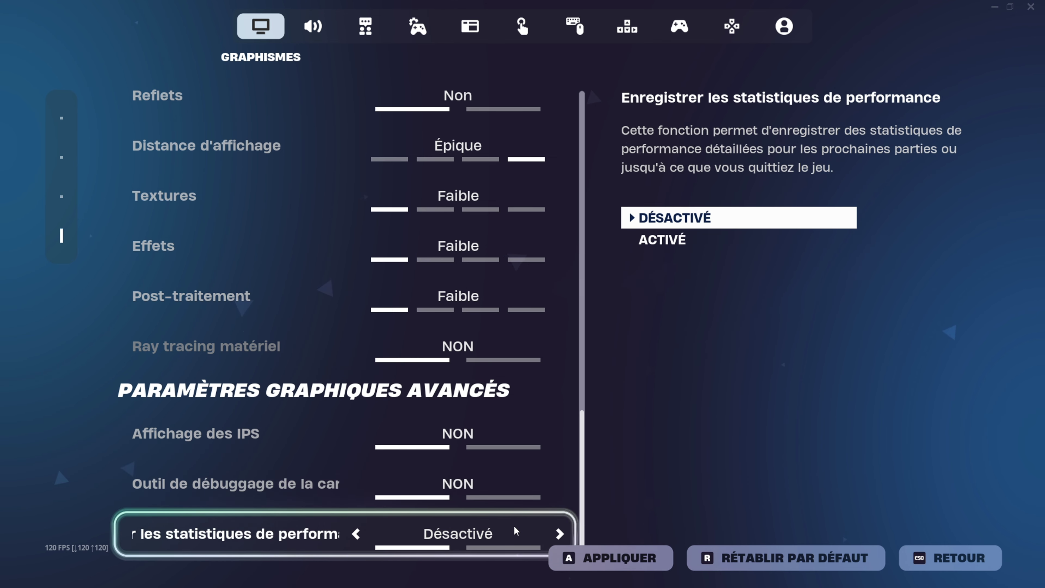
Step: Open the audio settings and set the sound quality (Qualité du son) to Faible
{"action": "left_click", "coordinate": [312, 26]}
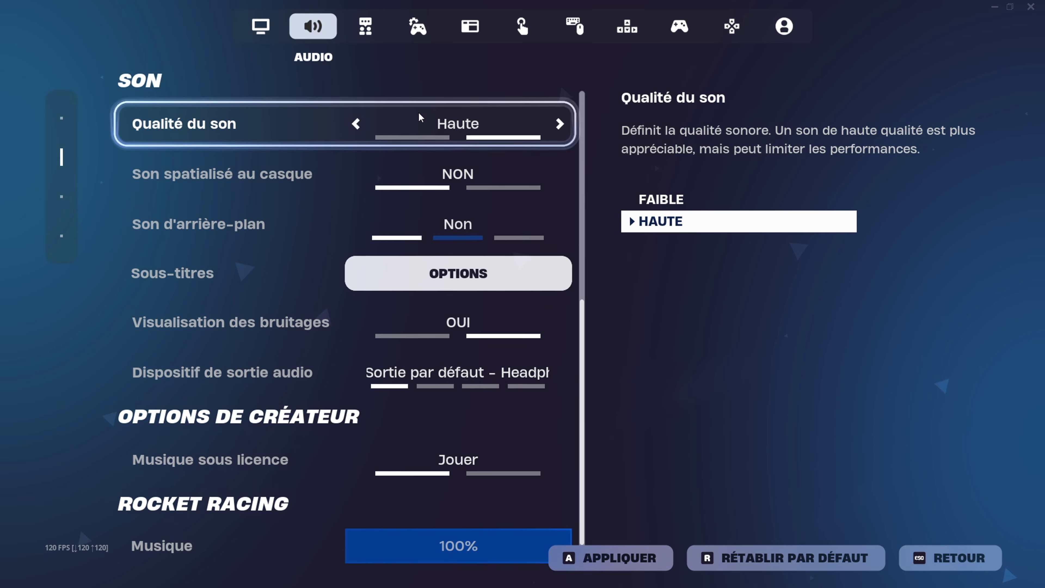
{"action": "scroll", "coordinate": [398, 125], "scroll_direction": "up", "scroll_amount": 5}
{"action": "scroll", "coordinate": [414, 209], "scroll_direction": "up", "scroll_amount": 2}
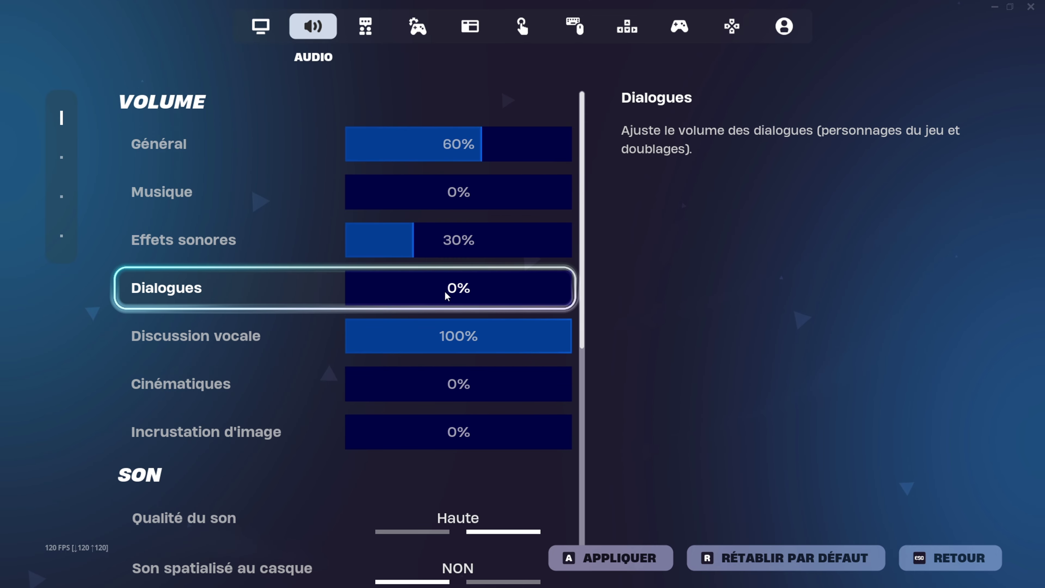
{"action": "scroll", "coordinate": [379, 328], "scroll_direction": "down", "scroll_amount": 3}
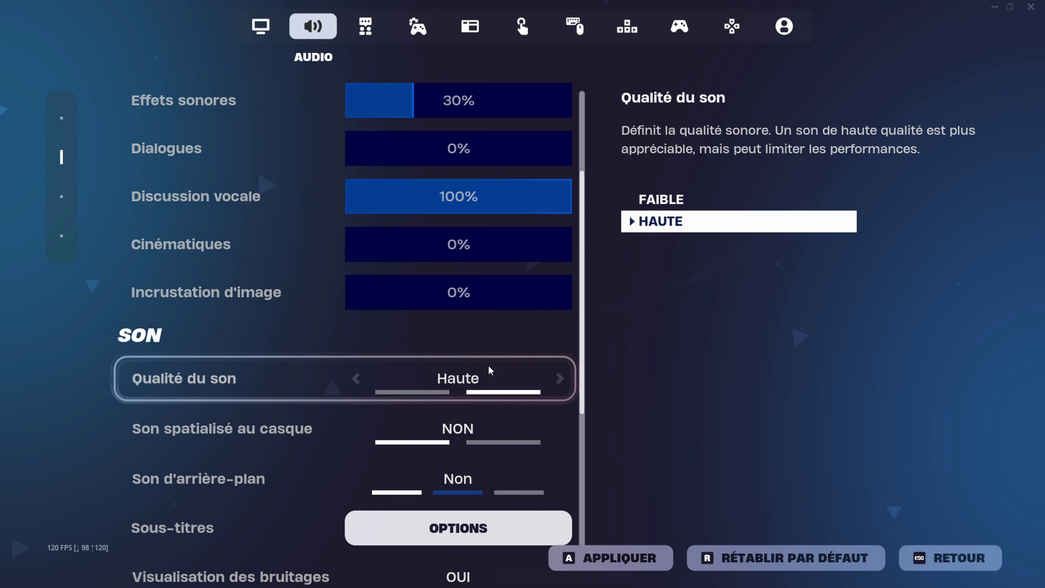
{"action": "left_click", "coordinate": [559, 378]}
Step: Open the subtitle (Sous-titres) options, check their settings and return to the audio settings
{"action": "scroll", "coordinate": [530, 406], "scroll_direction": "down", "scroll_amount": 2}
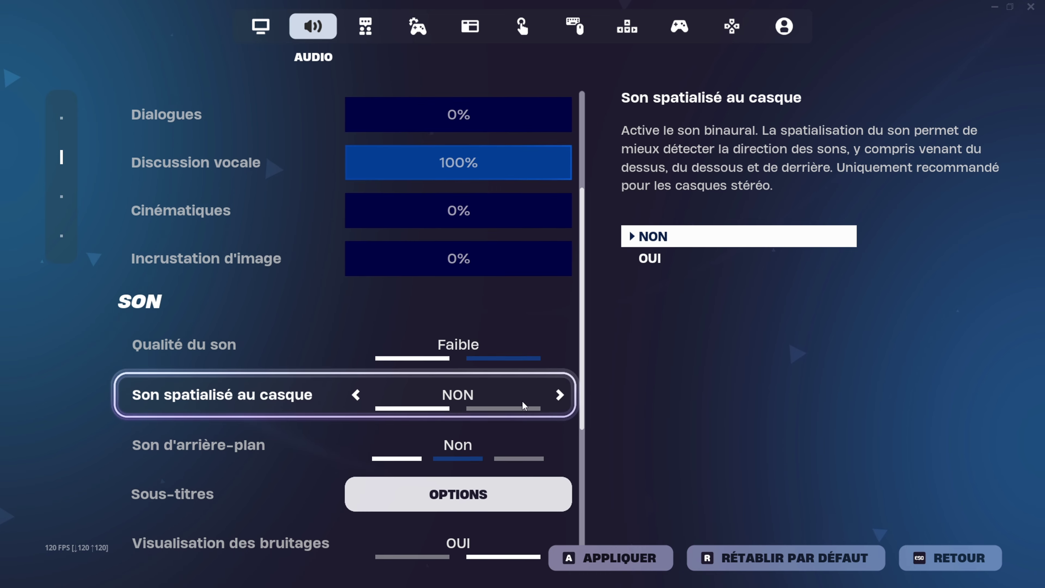
{"action": "scroll", "coordinate": [456, 411], "scroll_direction": "down", "scroll_amount": 1}
{"action": "left_click", "coordinate": [455, 424]}
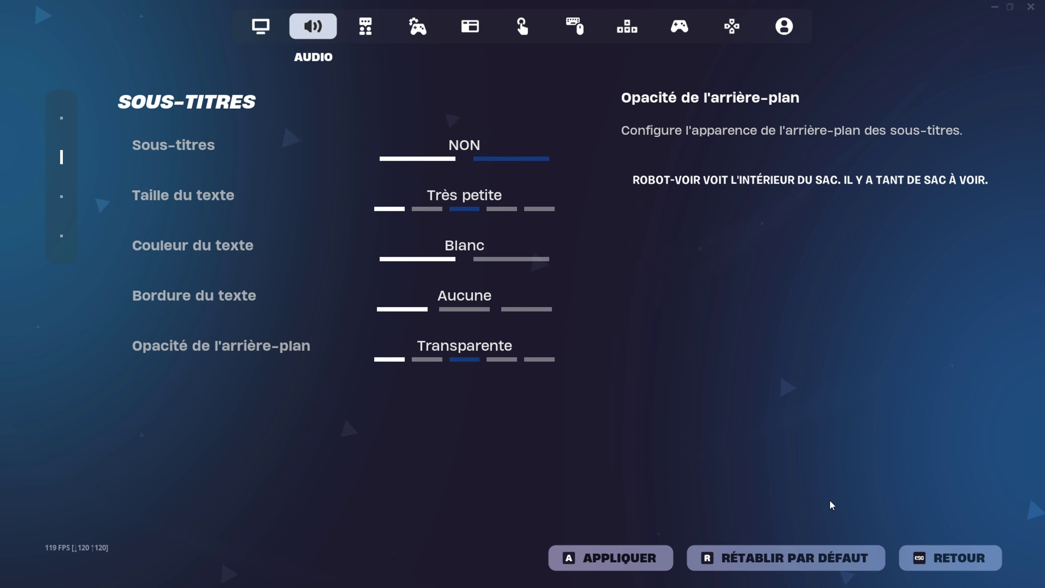
{"action": "left_click", "coordinate": [933, 556]}
Step: Set the Rocket Racing music volume (Musique) to 0% in the audio settings
{"action": "scroll", "coordinate": [457, 412], "scroll_direction": "down", "scroll_amount": 5}
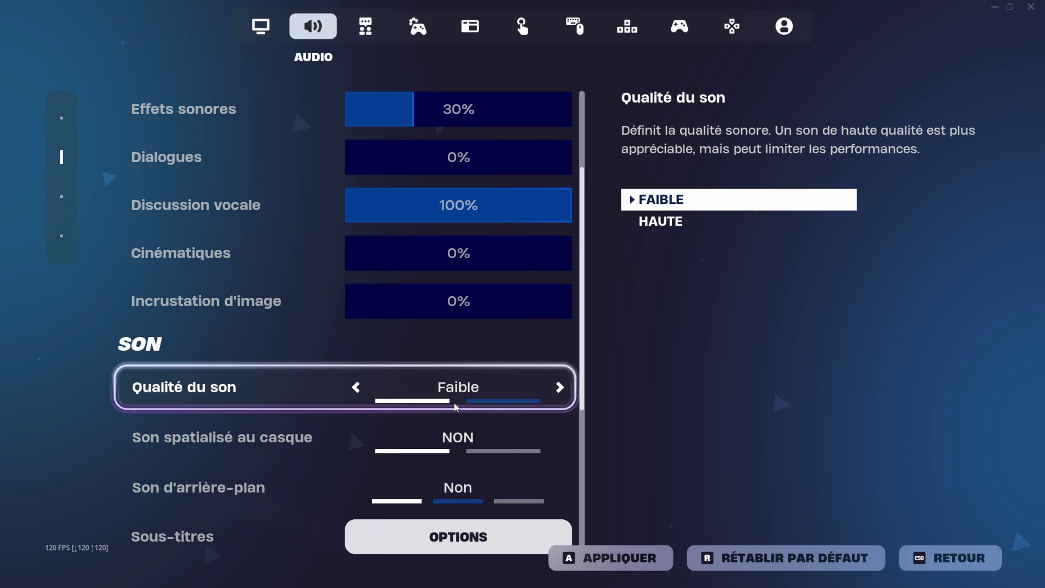
{"action": "scroll", "coordinate": [453, 395], "scroll_direction": "down", "scroll_amount": 3}
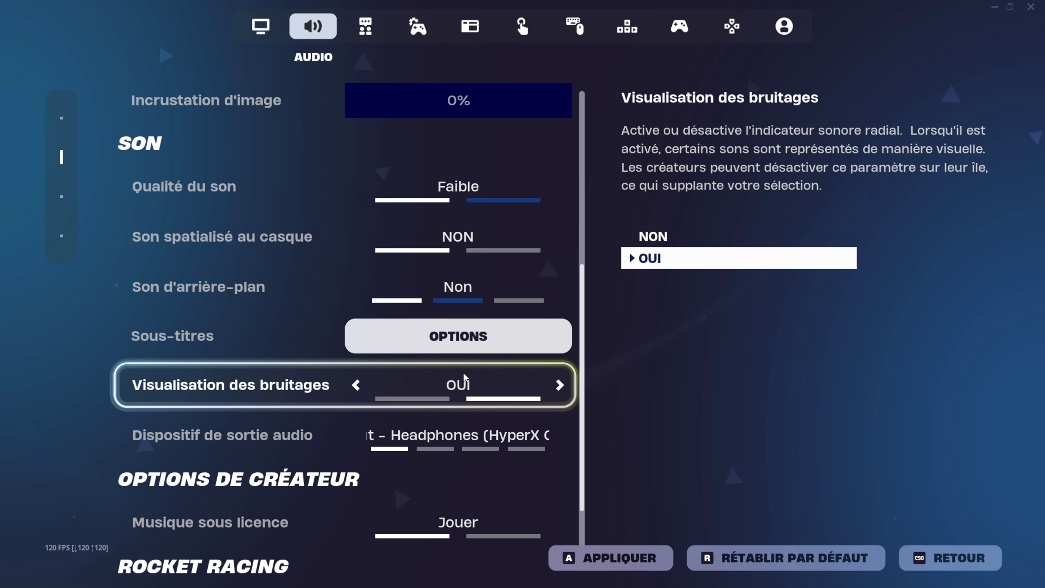
{"action": "scroll", "coordinate": [444, 396], "scroll_direction": "down", "scroll_amount": 2}
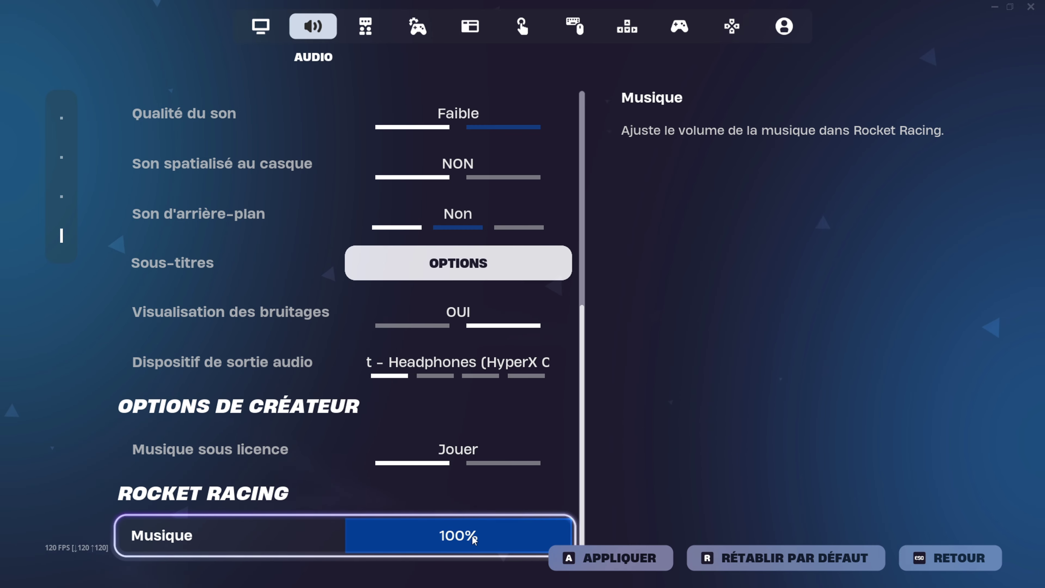
{"action": "left_click", "coordinate": [444, 534]}
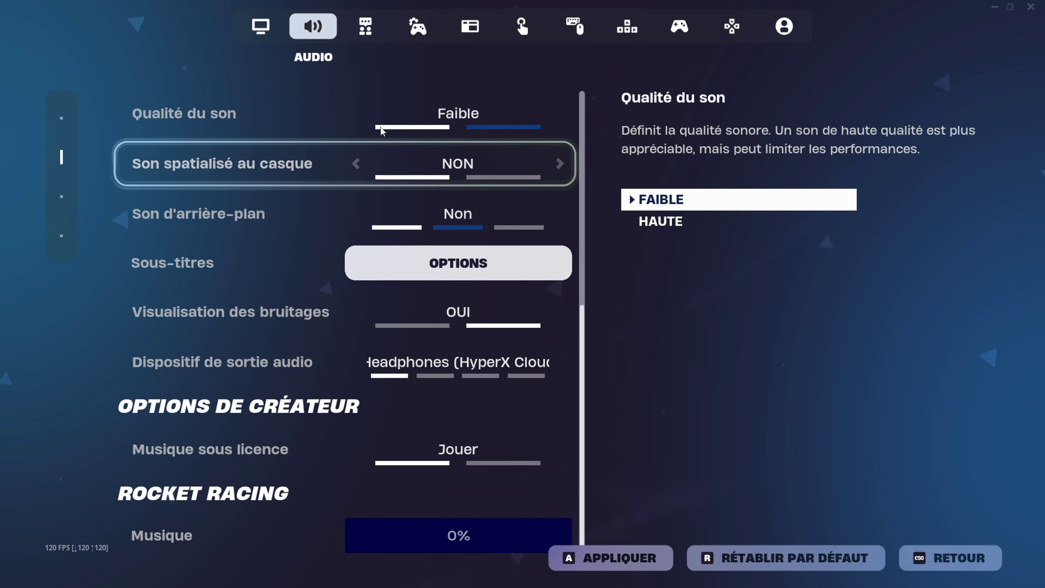
Step: Open the communication settings and review the voice chat and text chat options
{"action": "left_click", "coordinate": [367, 27]}
{"action": "scroll", "coordinate": [413, 93], "scroll_direction": "up", "scroll_amount": 2}
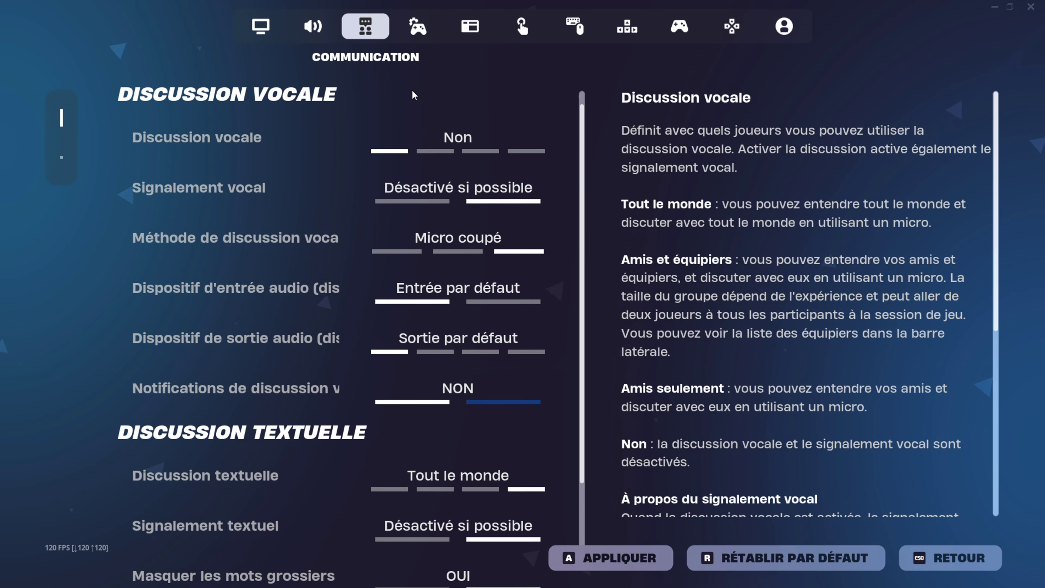
{"action": "scroll", "coordinate": [439, 155], "scroll_direction": "down", "scroll_amount": 1}
{"action": "scroll", "coordinate": [440, 157], "scroll_direction": "down", "scroll_amount": 1}
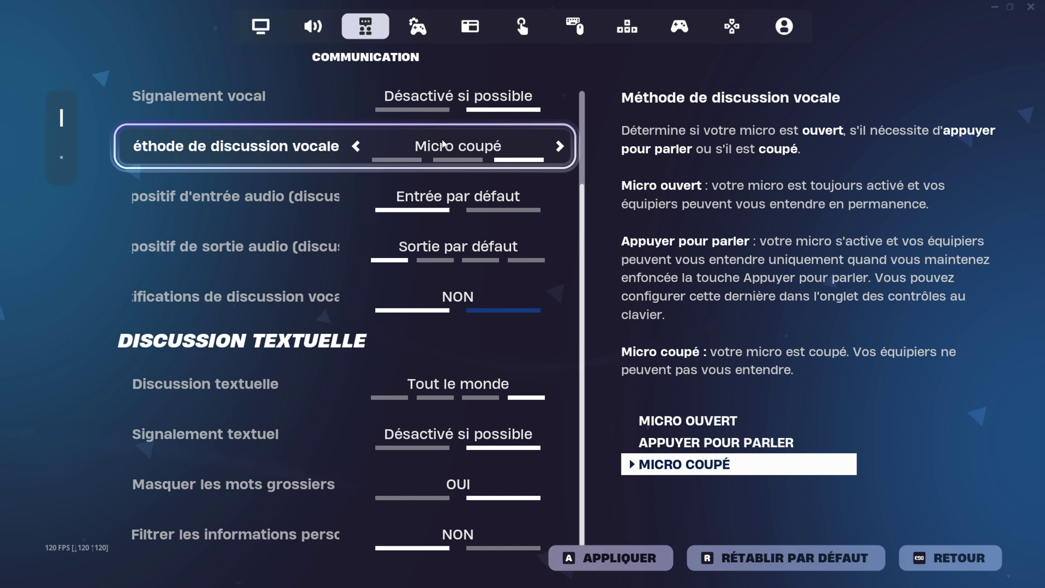
Step: Open the gameplay (Jouabilité) settings and set the sleep delay (Activer la veille après) to Jamais
{"action": "left_click", "coordinate": [413, 30]}
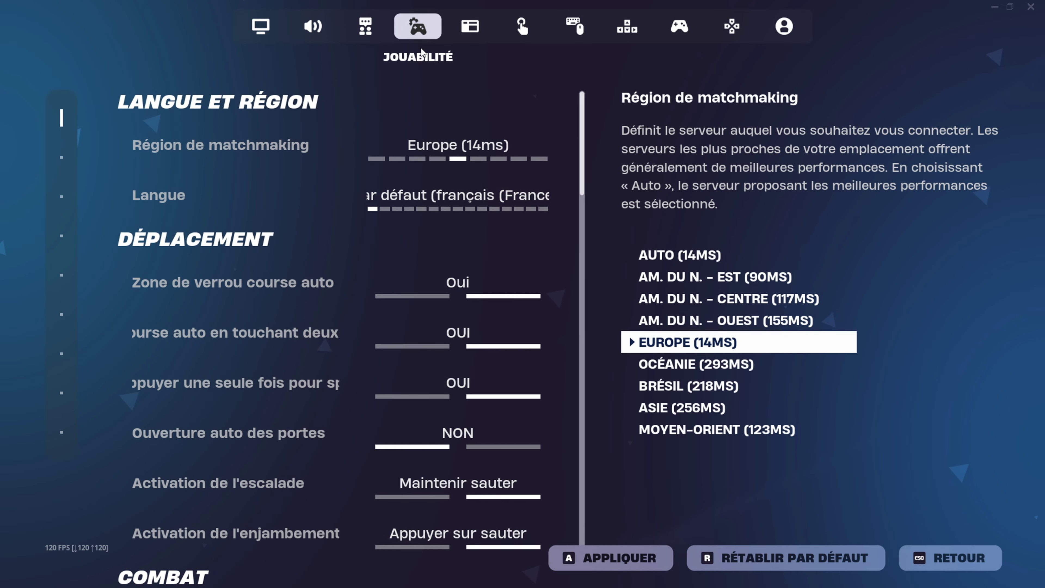
{"action": "scroll", "coordinate": [492, 193], "scroll_direction": "down", "scroll_amount": 3}
{"action": "scroll", "coordinate": [487, 187], "scroll_direction": "down", "scroll_amount": 20}
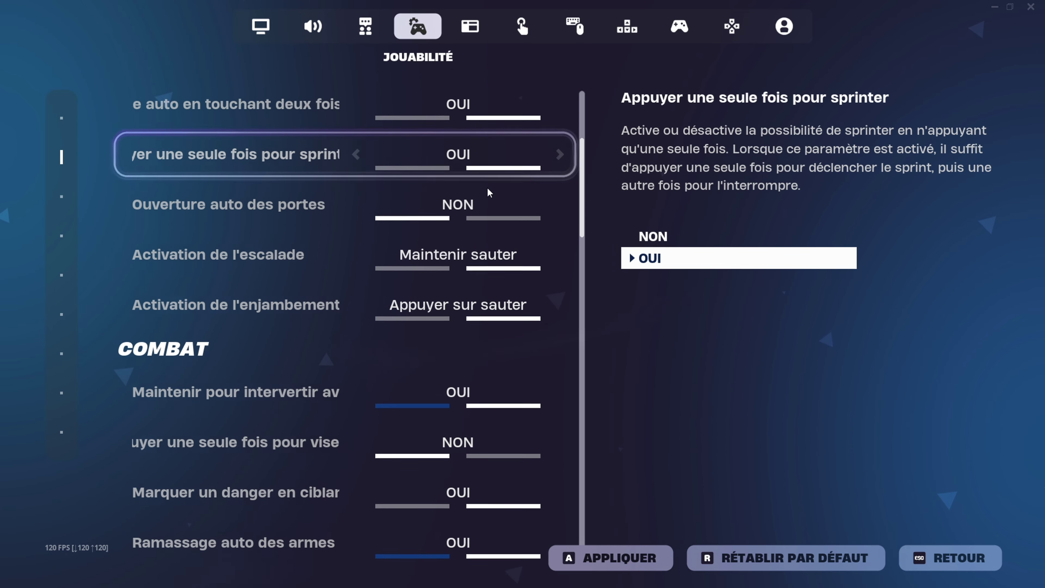
{"action": "left_click_drag", "start_coordinate": [583, 274], "coordinate": [571, 531]}
{"action": "scroll", "coordinate": [320, 196], "scroll_direction": "up", "scroll_amount": 7}
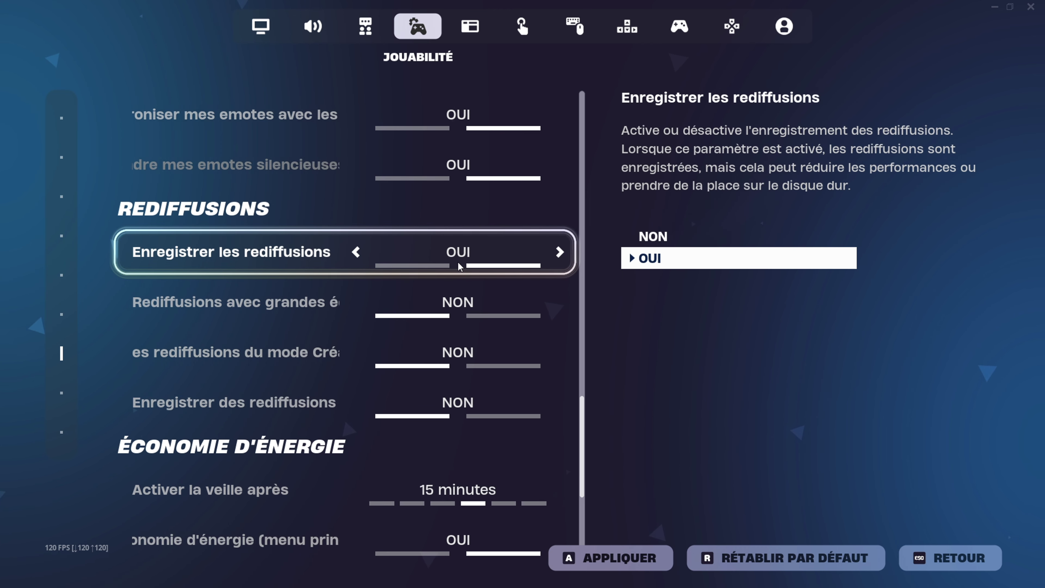
{"action": "scroll", "coordinate": [393, 253], "scroll_direction": "down", "scroll_amount": 4}
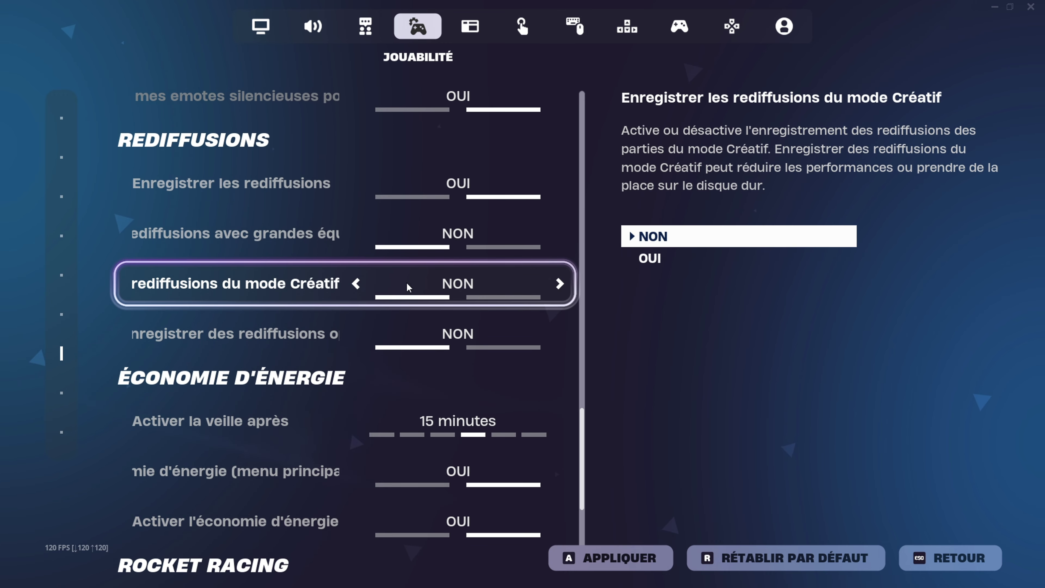
{"action": "left_click", "coordinate": [359, 312]}
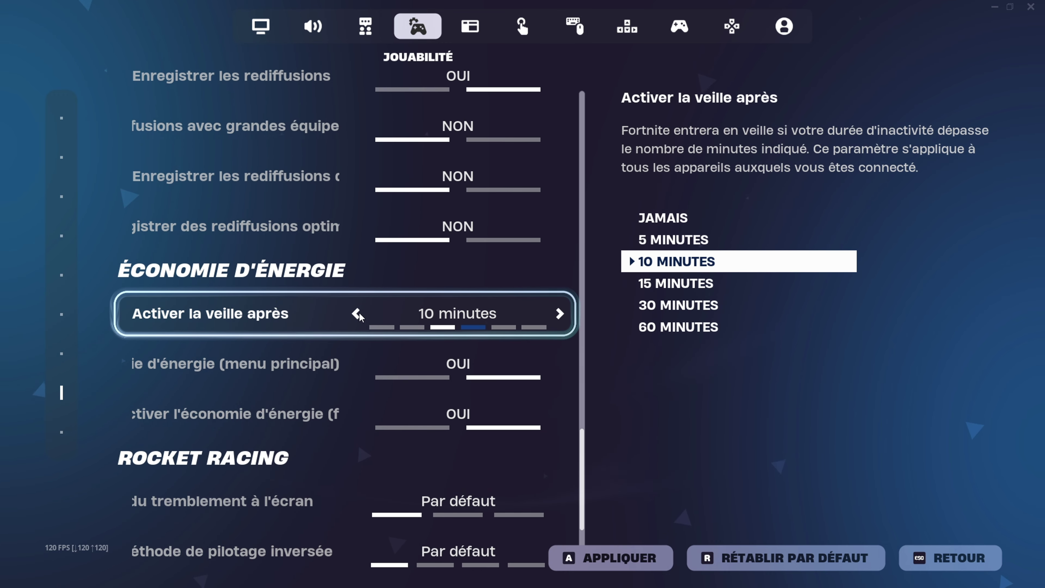
{"action": "left_click", "coordinate": [359, 312]}
{"action": "left_click", "coordinate": [359, 312]}
Step: Set the energy saving options for the main menu and for the inactive window both to NON
{"action": "left_click", "coordinate": [372, 366]}
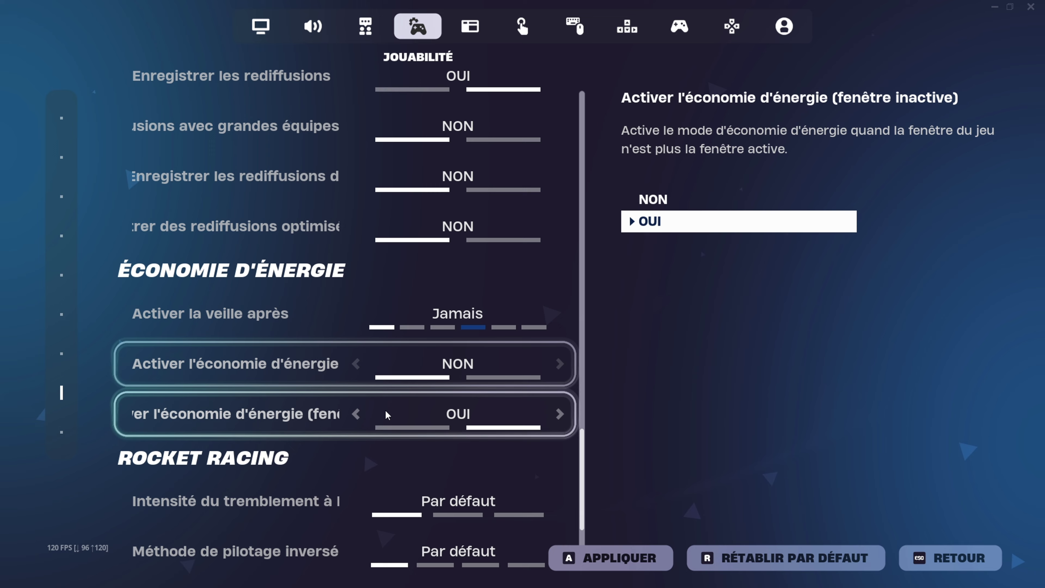
{"action": "left_click", "coordinate": [358, 415]}
{"action": "scroll", "coordinate": [386, 412], "scroll_direction": "down", "scroll_amount": 3}
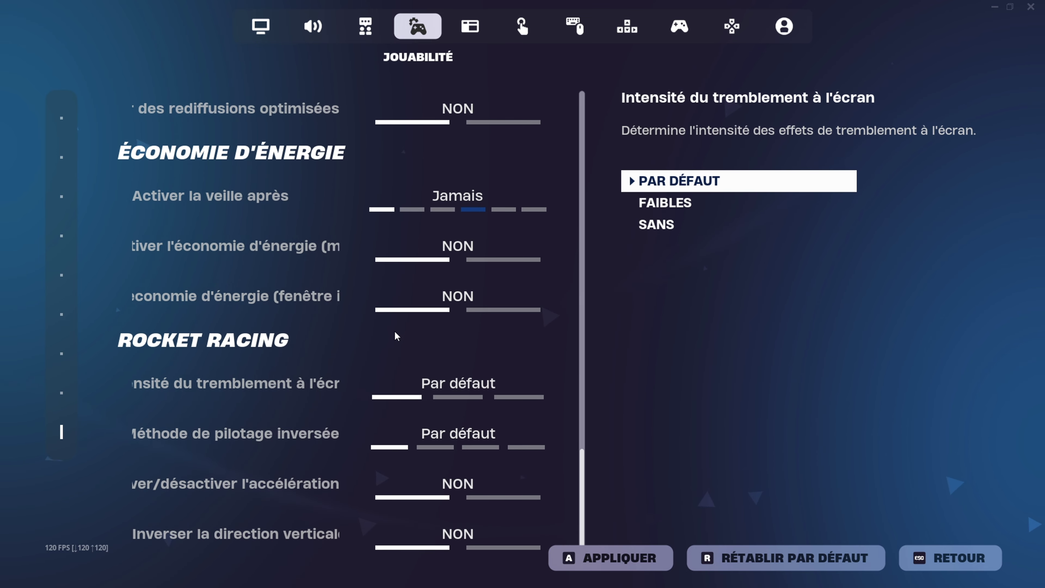
Step: Open the game interface (Interface de jeu) settings and review the HUD and damage number options
{"action": "scroll", "coordinate": [382, 220], "scroll_direction": "up", "scroll_amount": 7}
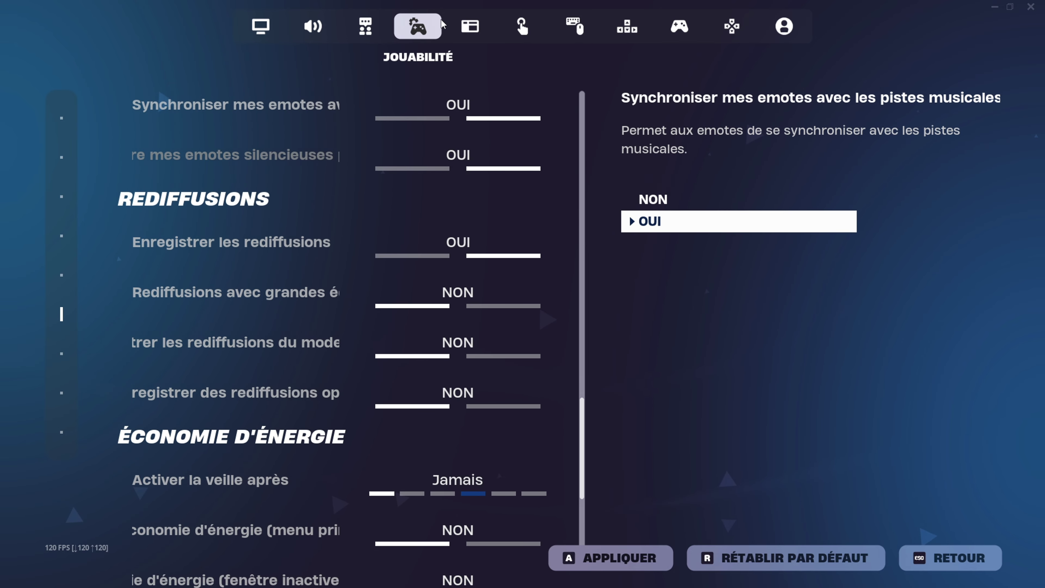
{"action": "left_click", "coordinate": [470, 26]}
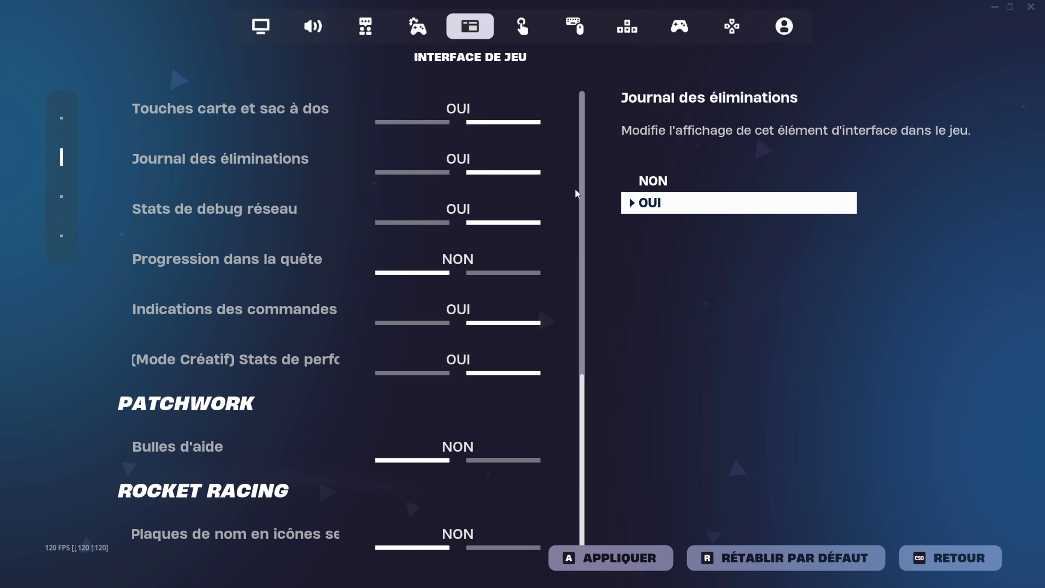
{"action": "scroll", "coordinate": [575, 188], "scroll_direction": "up", "scroll_amount": 10}
{"action": "scroll", "coordinate": [465, 296], "scroll_direction": "down", "scroll_amount": 1}
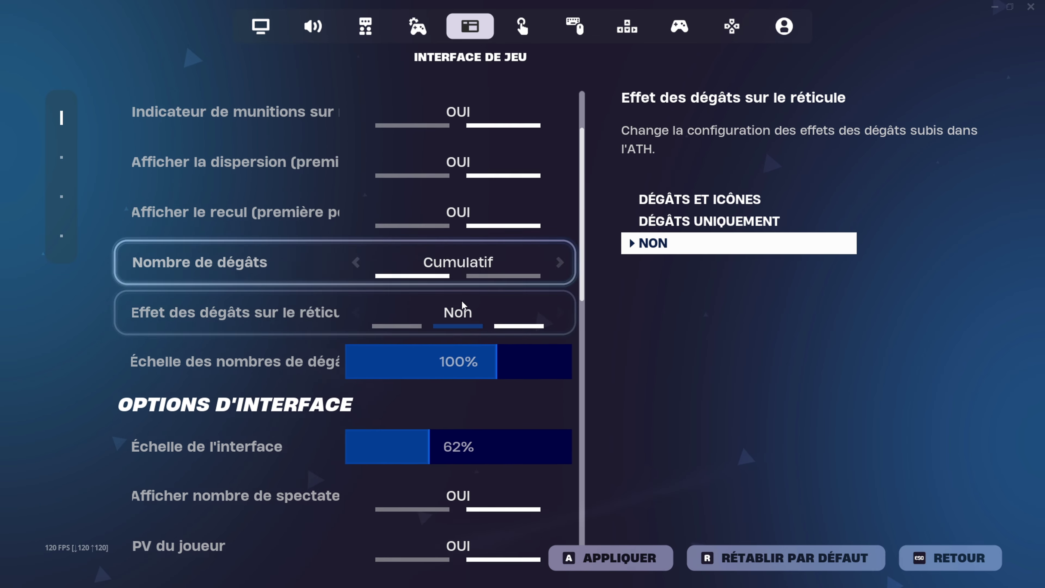
{"action": "scroll", "coordinate": [464, 321], "scroll_direction": "down", "scroll_amount": 1}
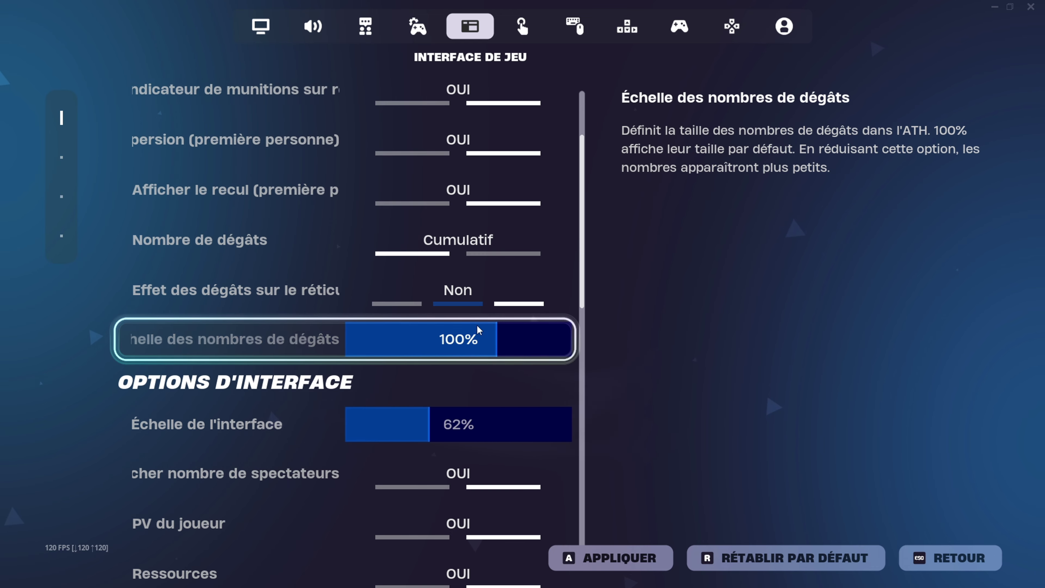
{"action": "left_click", "coordinate": [521, 24]}
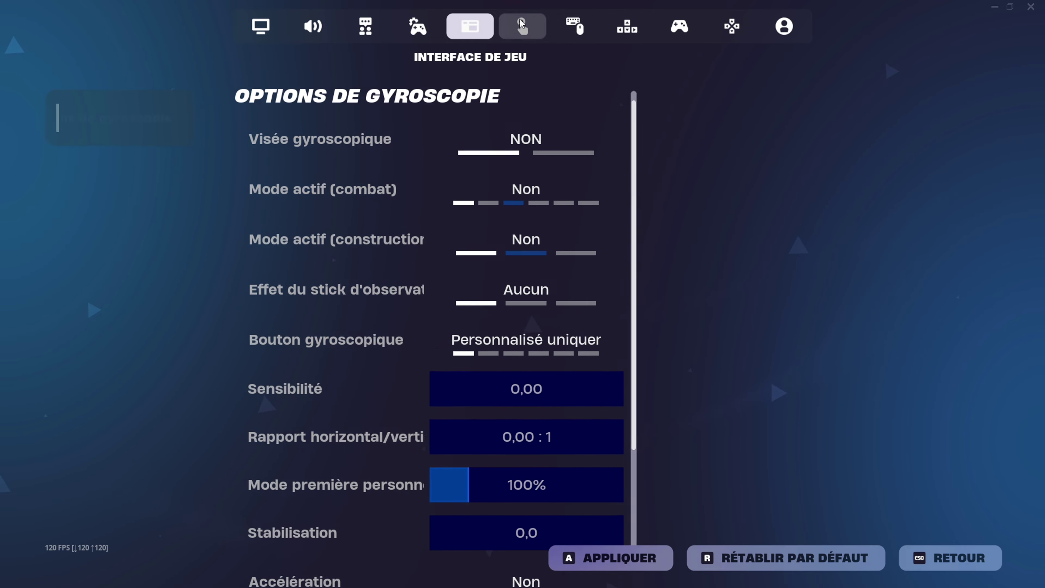
{"action": "left_click", "coordinate": [464, 28]}
{"action": "scroll", "coordinate": [468, 345], "scroll_direction": "down", "scroll_amount": 2}
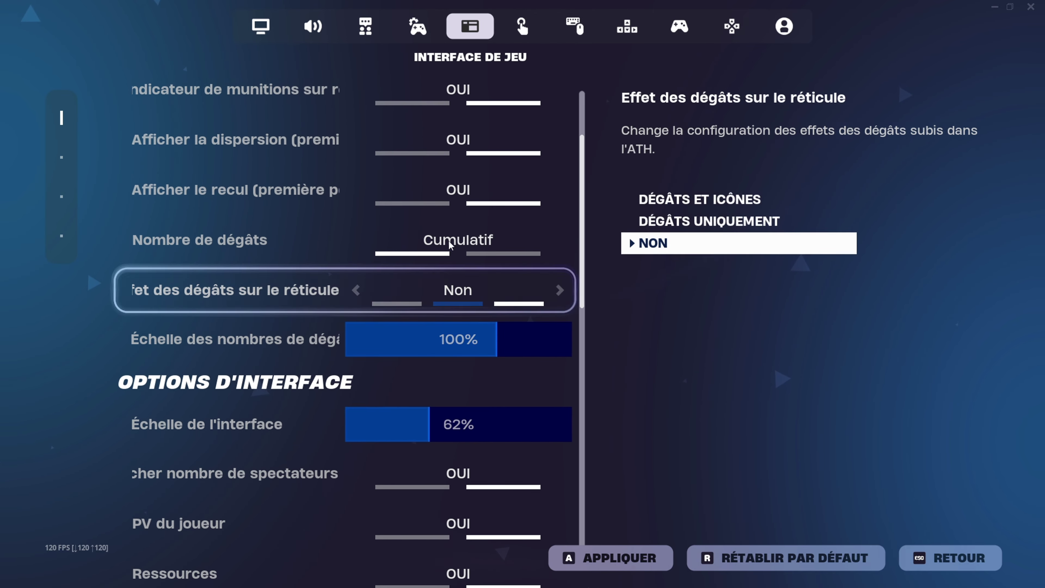
Step: Set the gyroscope first-person mode (Mode première personne) to 5% in the touch and motion settings and review the other gyroscope options
{"action": "left_click", "coordinate": [530, 22]}
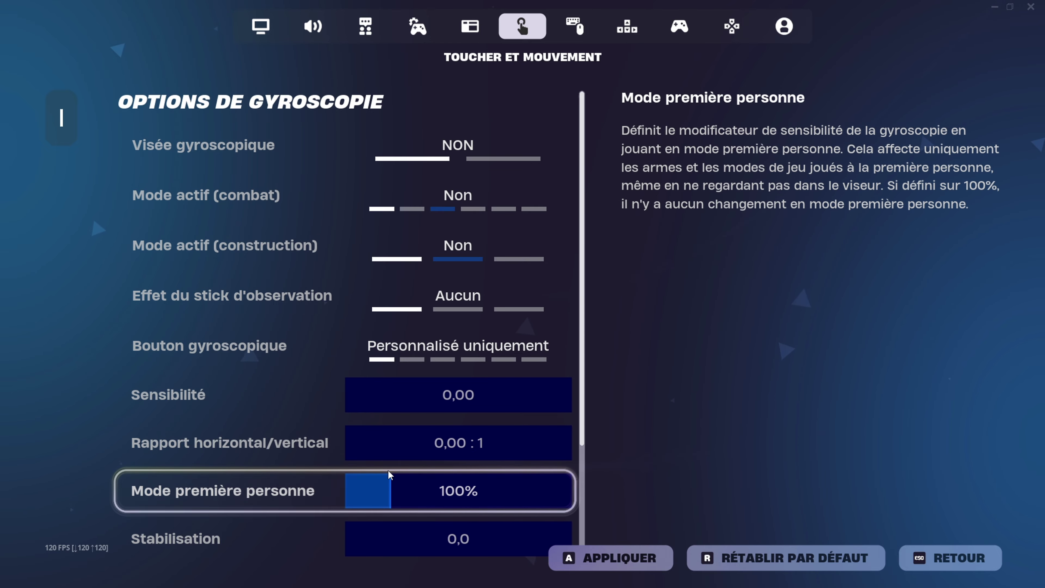
{"action": "left_click_drag", "start_coordinate": [388, 489], "coordinate": [347, 490]}
{"action": "scroll", "coordinate": [415, 321], "scroll_direction": "down", "scroll_amount": 3}
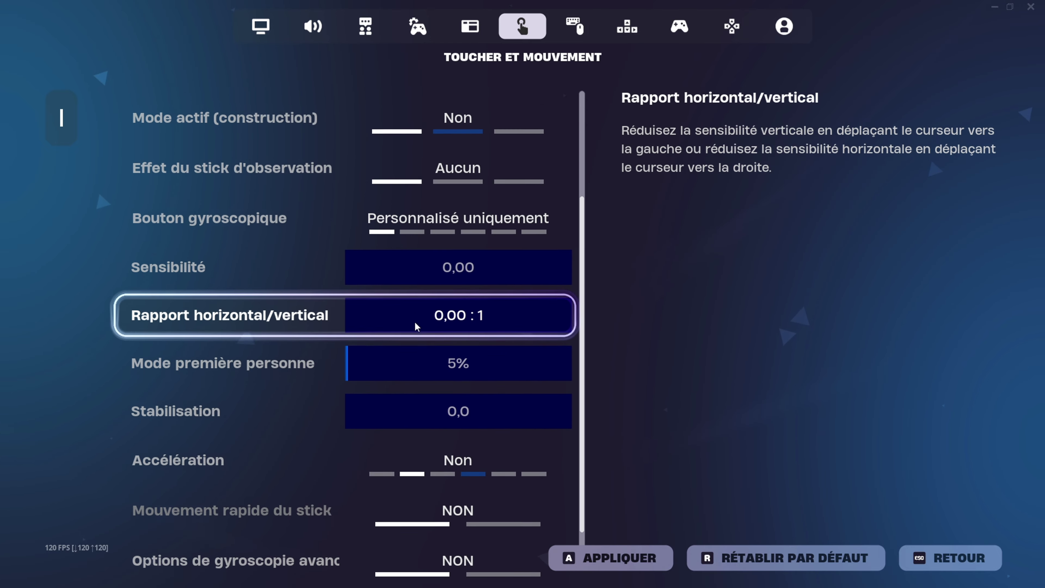
{"action": "scroll", "coordinate": [416, 350], "scroll_direction": "up", "scroll_amount": 2}
{"action": "scroll", "coordinate": [416, 354], "scroll_direction": "down", "scroll_amount": 1}
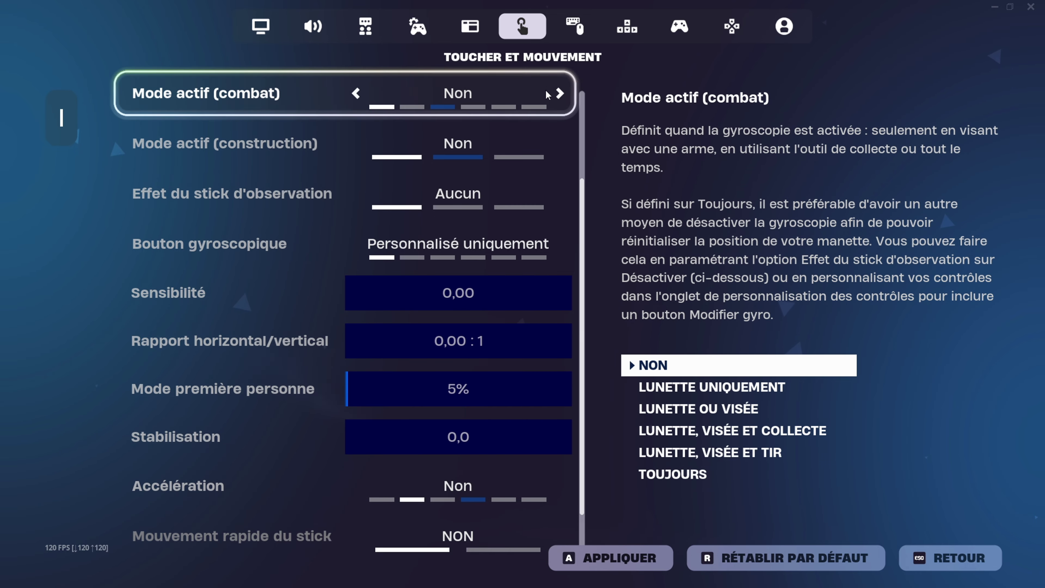
{"action": "scroll", "coordinate": [508, 242], "scroll_direction": "up", "scroll_amount": 1}
{"action": "scroll", "coordinate": [396, 179], "scroll_direction": "down", "scroll_amount": 2}
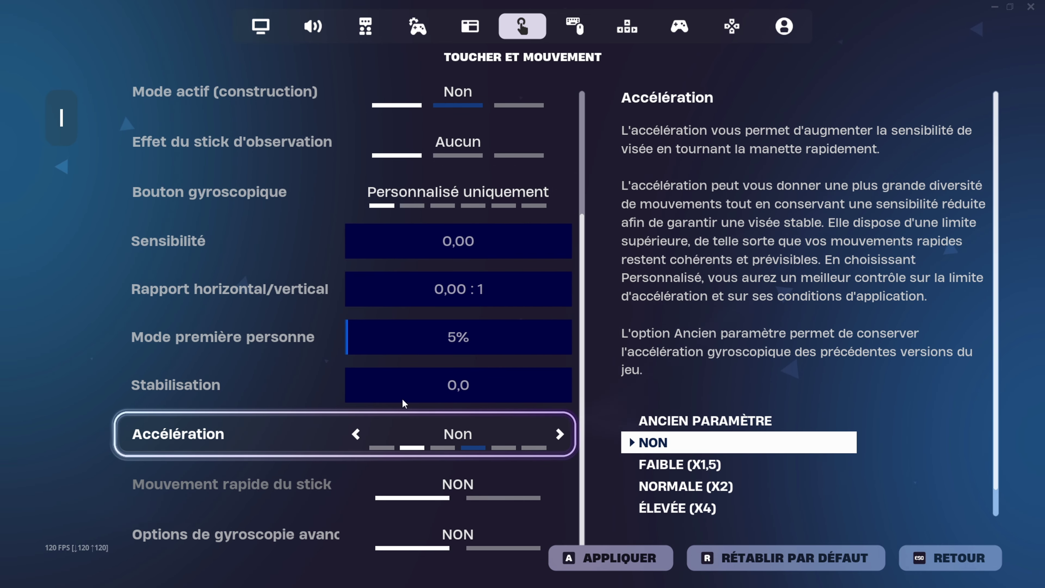
Step: Look through the mouse and keyboard, keyboard controls, controller and controller configuration settings
{"action": "left_click", "coordinate": [575, 26]}
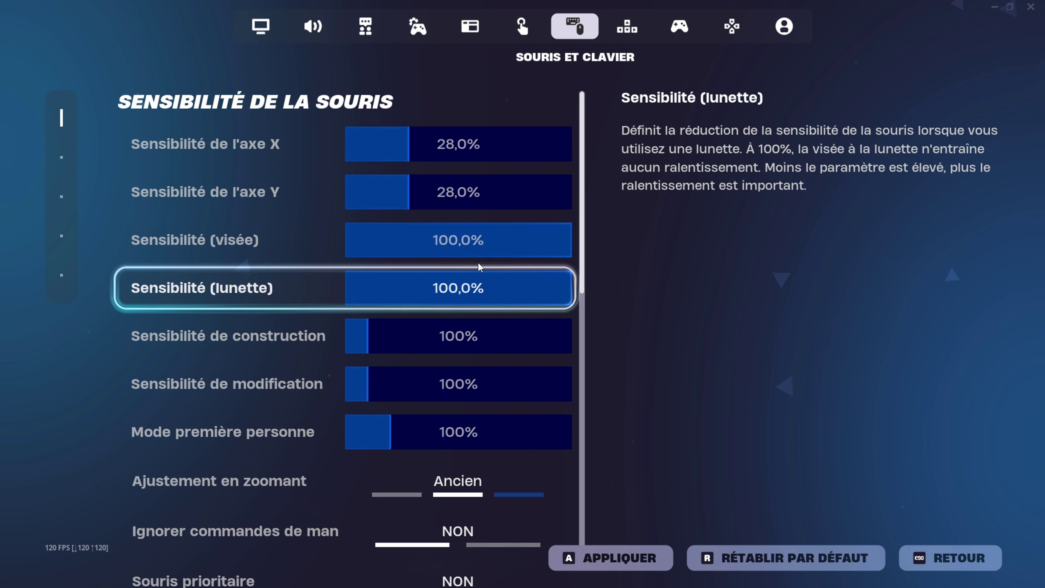
{"action": "scroll", "coordinate": [385, 387], "scroll_direction": "down", "scroll_amount": 8}
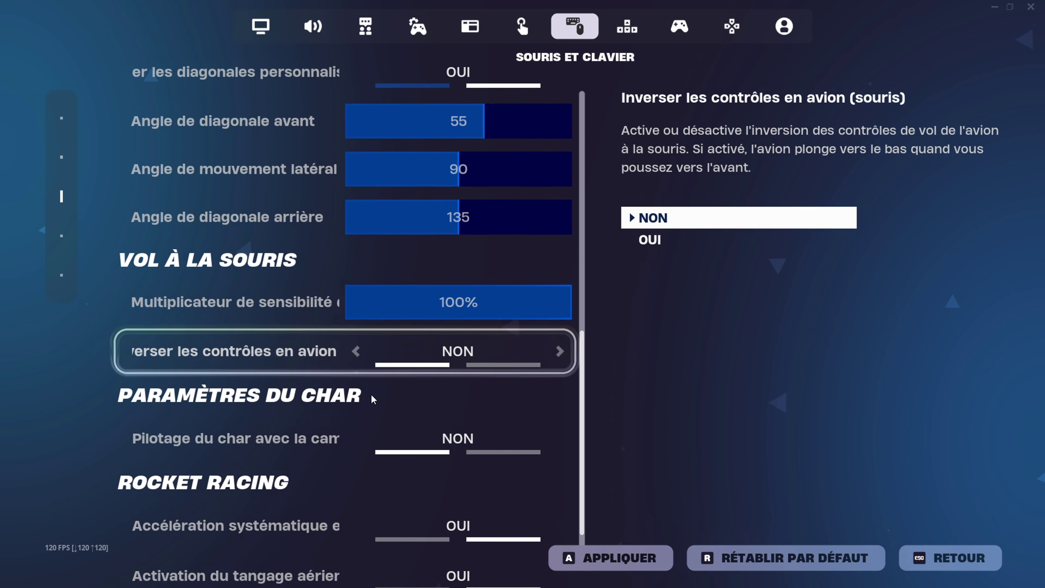
{"action": "scroll", "coordinate": [371, 394], "scroll_direction": "down", "scroll_amount": 1}
{"action": "left_click", "coordinate": [625, 27]}
{"action": "scroll", "coordinate": [549, 204], "scroll_direction": "down", "scroll_amount": 15}
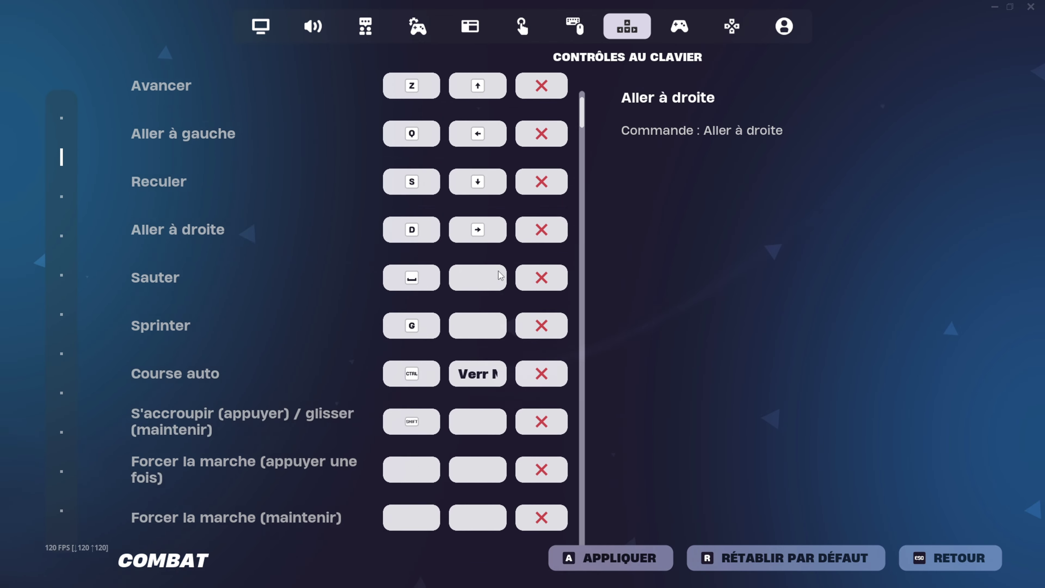
{"action": "scroll", "coordinate": [549, 204], "scroll_direction": "down", "scroll_amount": 4}
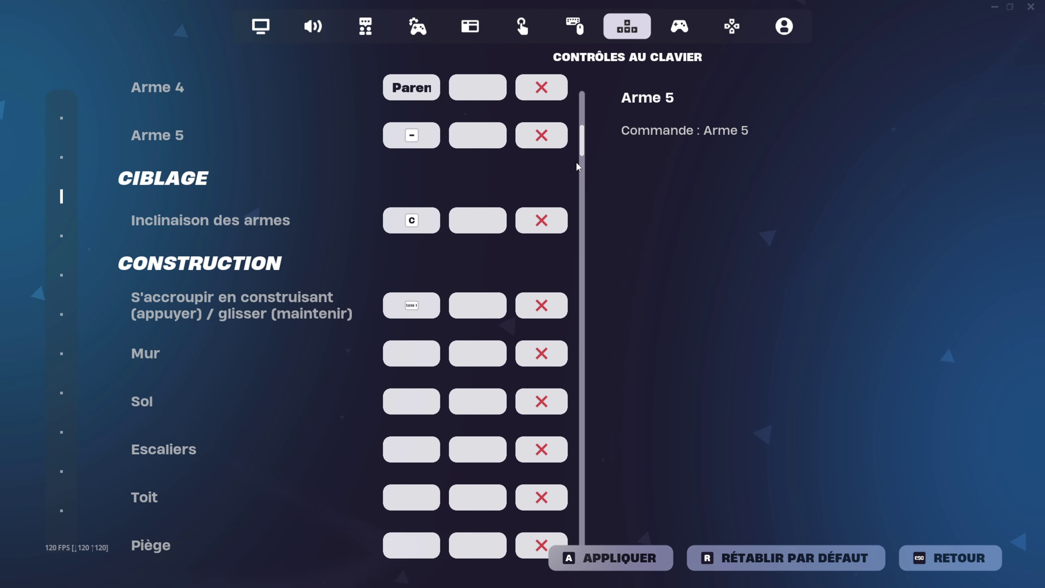
{"action": "left_click", "coordinate": [672, 37]}
{"action": "scroll", "coordinate": [535, 200], "scroll_direction": "down", "scroll_amount": 18}
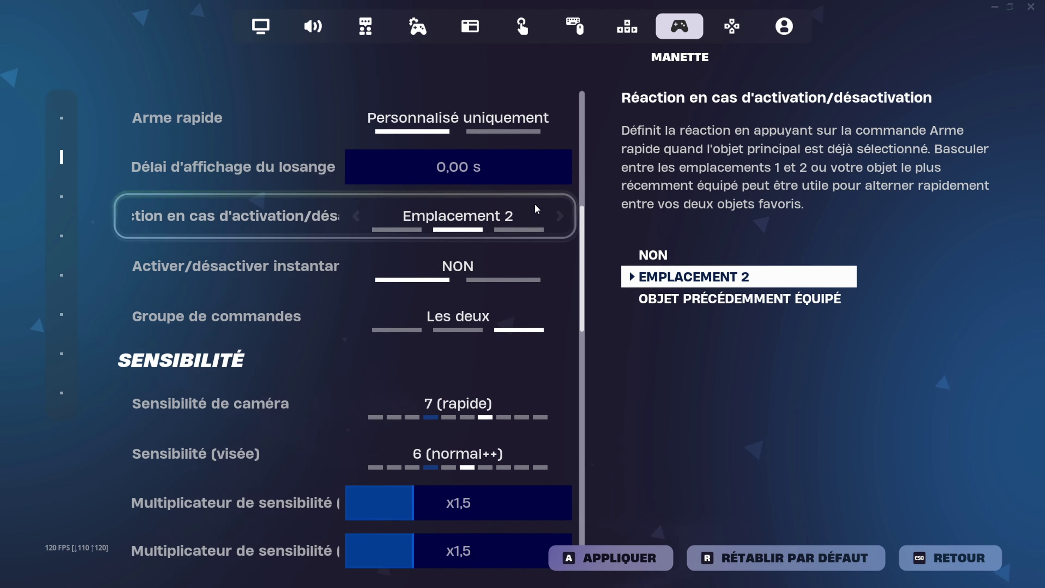
{"action": "scroll", "coordinate": [535, 200], "scroll_direction": "down", "scroll_amount": 8}
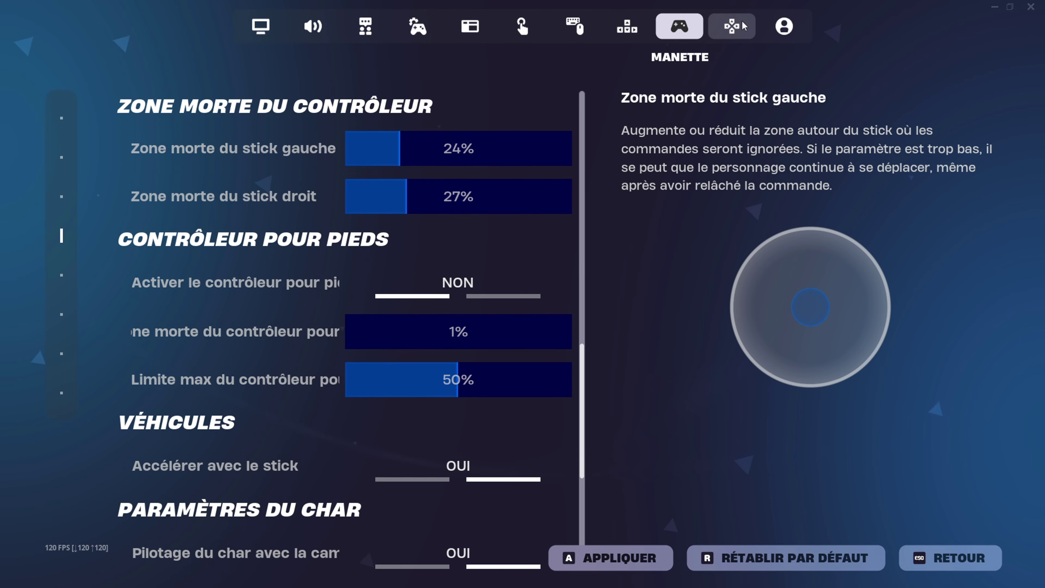
{"action": "left_click", "coordinate": [735, 24]}
{"action": "left_click_drag", "start_coordinate": [582, 162], "coordinate": [609, 377]}
Step: Review the account and privacy (Compte et confidentialité) settings and apply the pending settings changes
{"action": "left_click", "coordinate": [785, 27]}
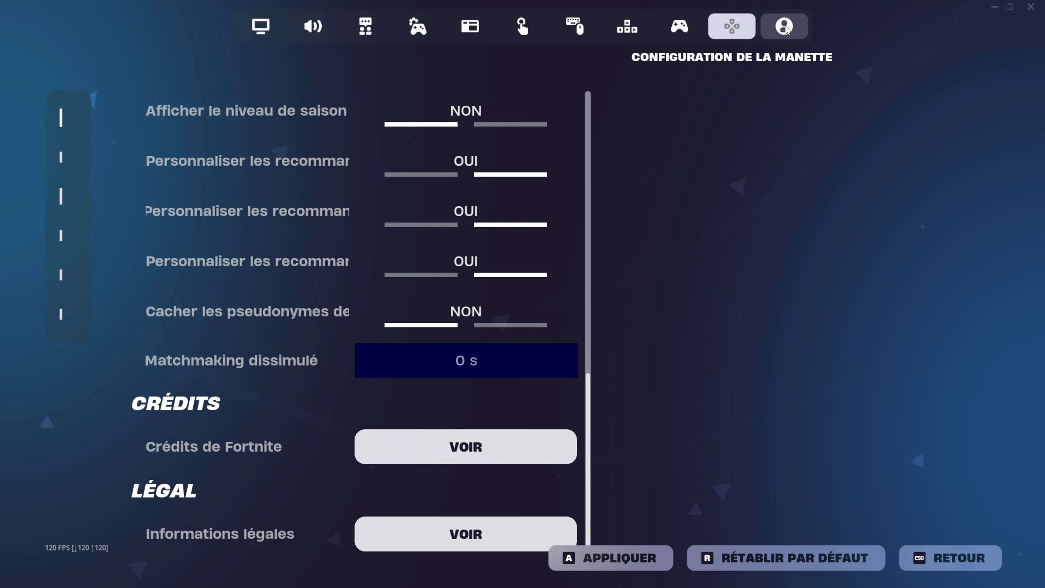
{"action": "scroll", "coordinate": [525, 188], "scroll_direction": "up", "scroll_amount": 5}
{"action": "scroll", "coordinate": [568, 174], "scroll_direction": "up", "scroll_amount": 10}
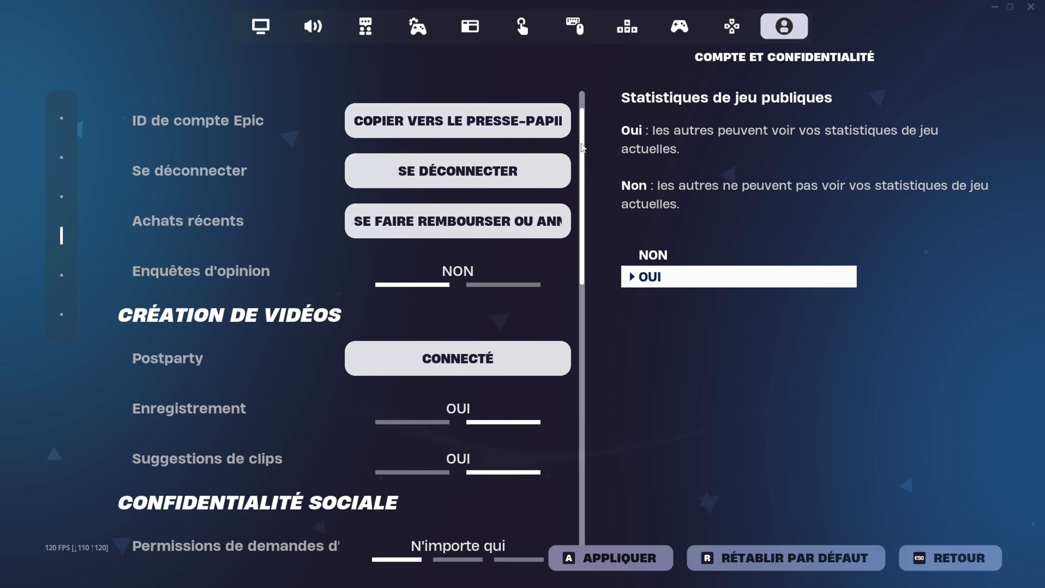
{"action": "scroll", "coordinate": [441, 249], "scroll_direction": "down", "scroll_amount": 1}
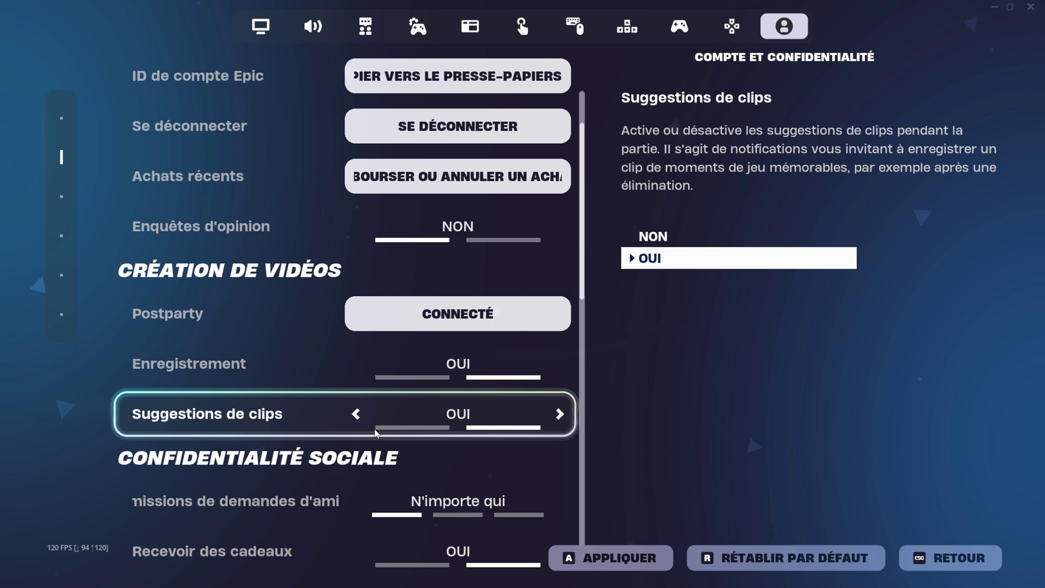
{"action": "scroll", "coordinate": [362, 416], "scroll_direction": "down", "scroll_amount": 4}
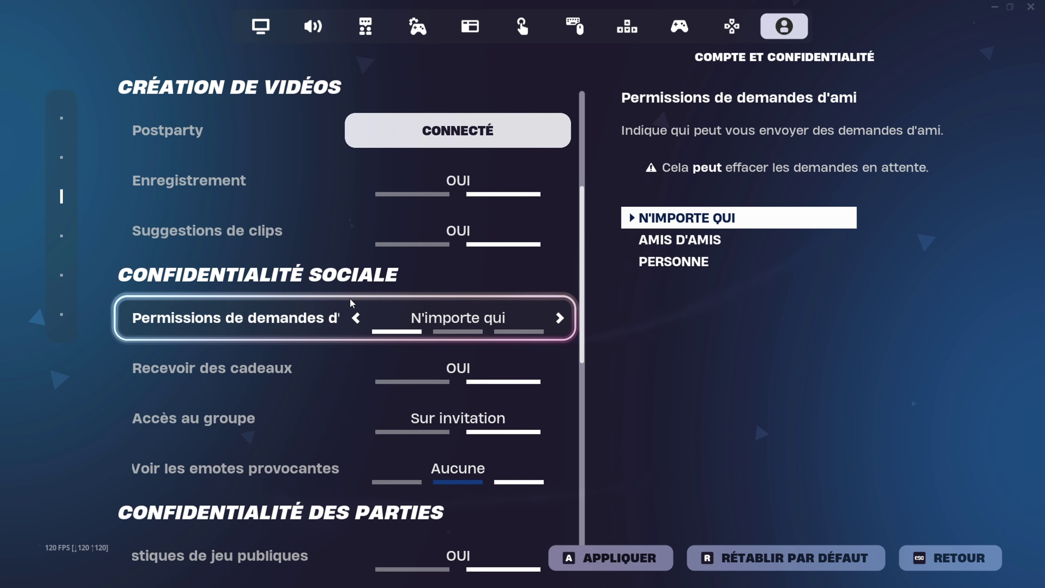
{"action": "scroll", "coordinate": [387, 296], "scroll_direction": "down", "scroll_amount": 4}
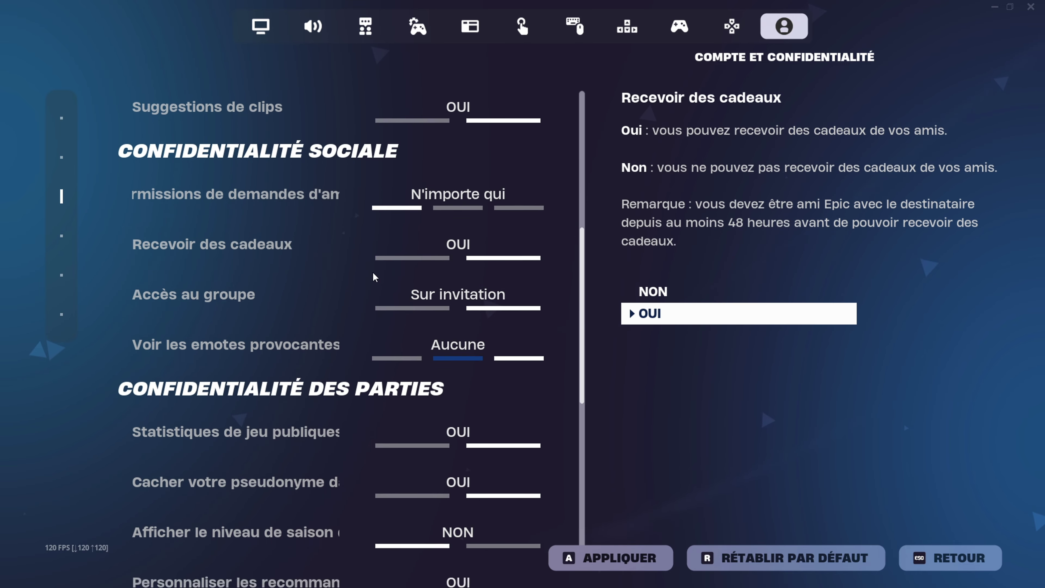
{"action": "scroll", "coordinate": [374, 283], "scroll_direction": "down", "scroll_amount": 8}
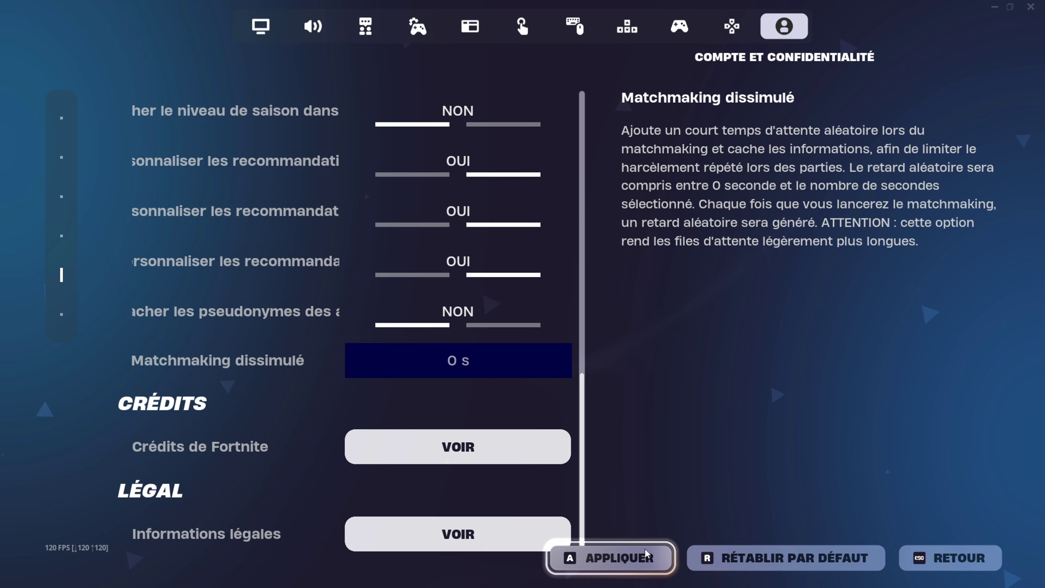
{"action": "left_click", "coordinate": [611, 557]}
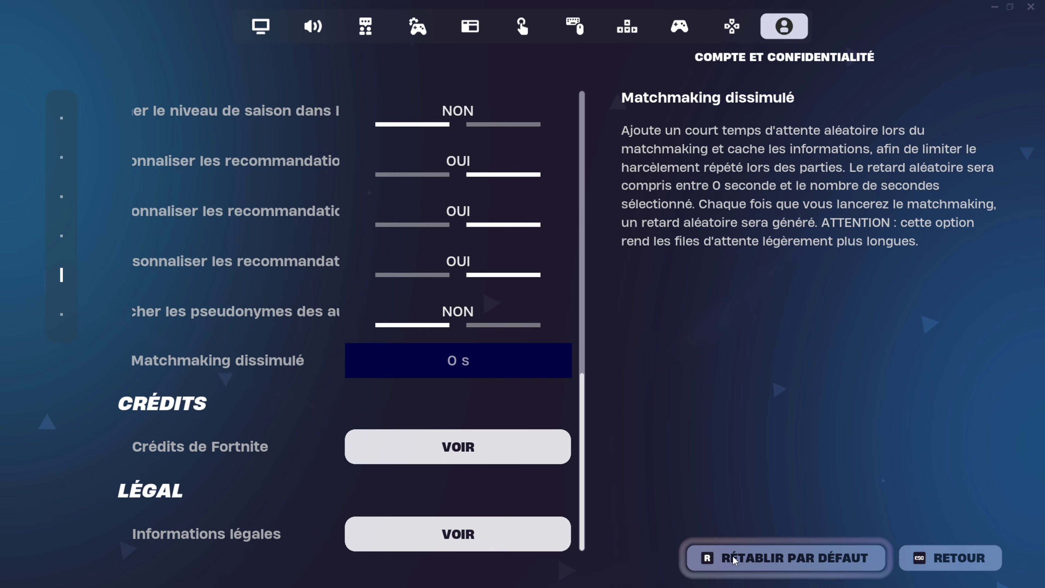
Step: Set the rendering mode (Mode de rendu) to Performance – Qualité visuelle réduite in the graphics settings, apply it and restart the game
{"action": "left_click", "coordinate": [268, 23]}
{"action": "scroll", "coordinate": [372, 207], "scroll_direction": "down", "scroll_amount": 10}
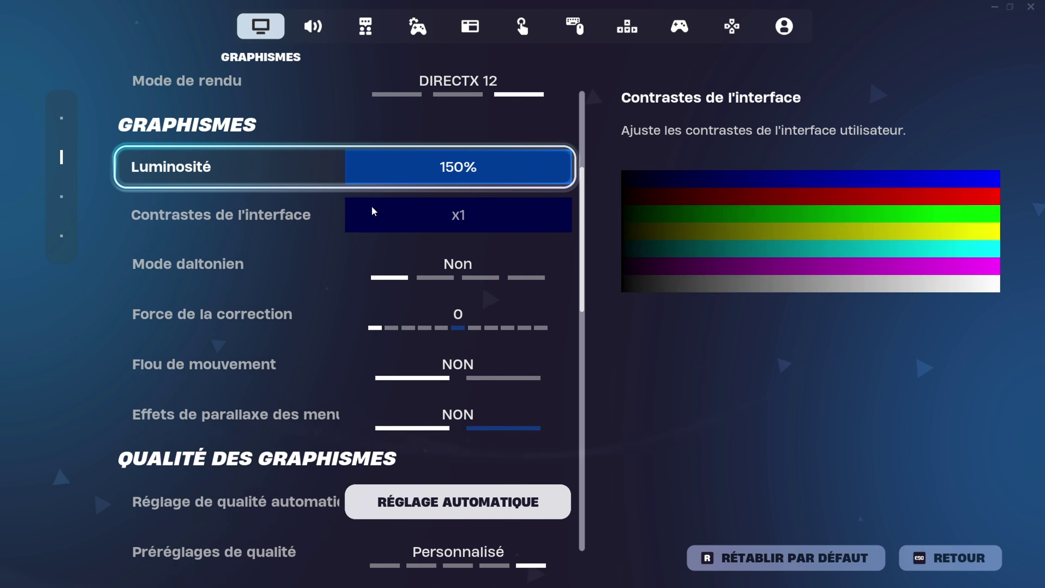
{"action": "scroll", "coordinate": [371, 203], "scroll_direction": "down", "scroll_amount": 9}
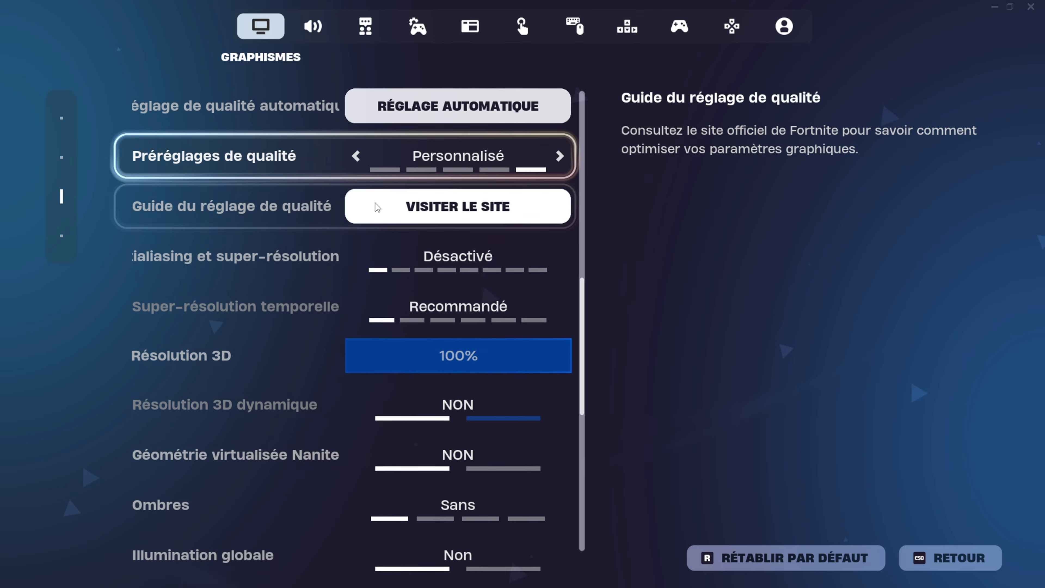
{"action": "scroll", "coordinate": [383, 203], "scroll_direction": "up", "scroll_amount": 12}
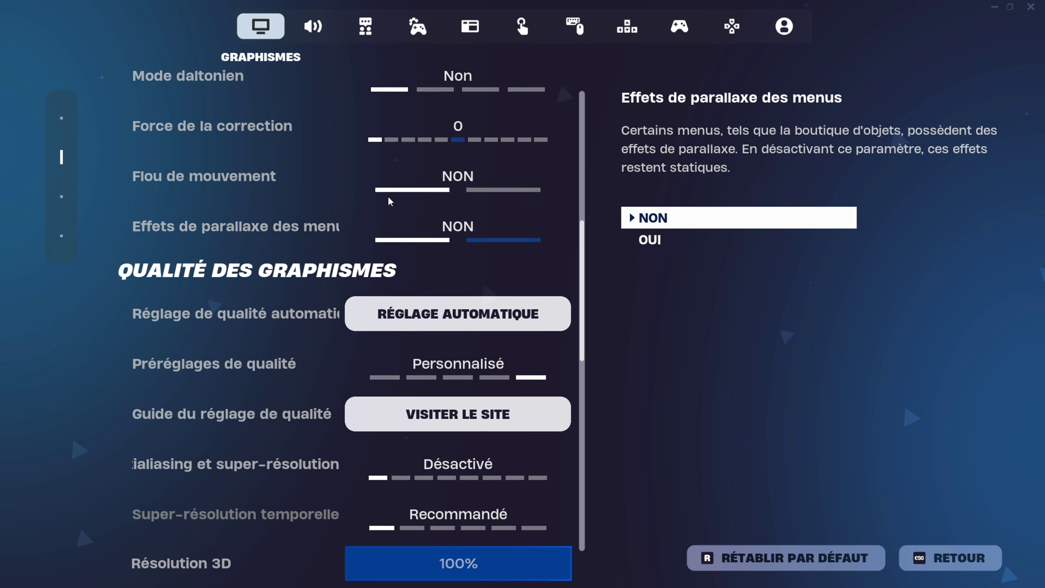
{"action": "scroll", "coordinate": [389, 200], "scroll_direction": "up", "scroll_amount": 5}
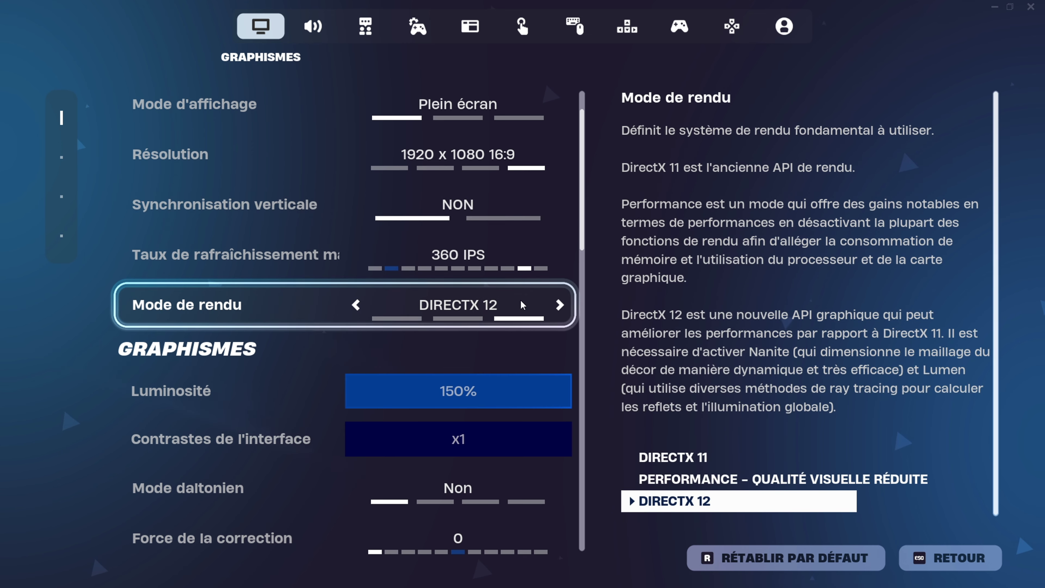
{"action": "left_click", "coordinate": [560, 305]}
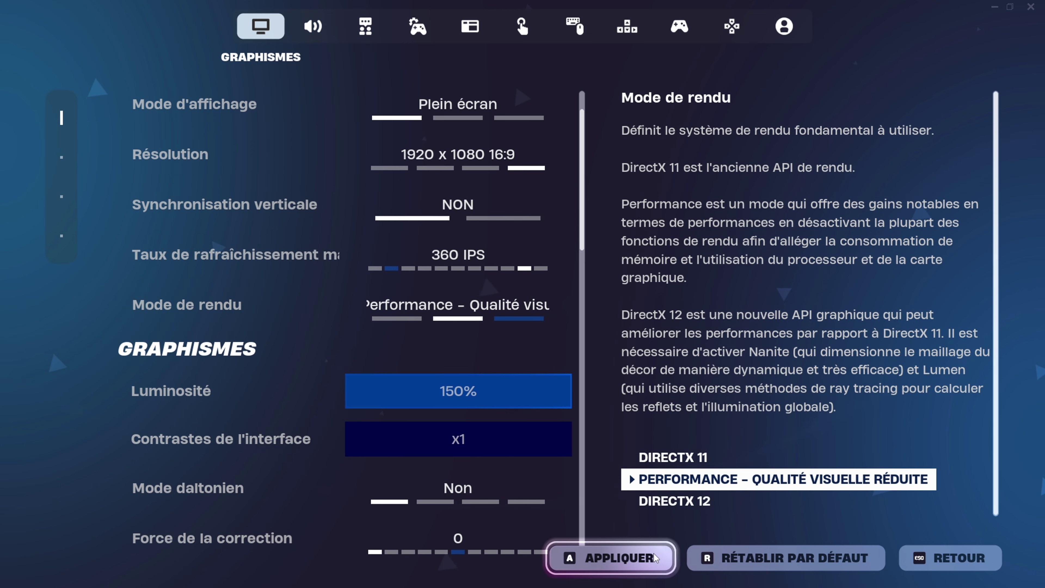
{"action": "left_click", "coordinate": [610, 558]}
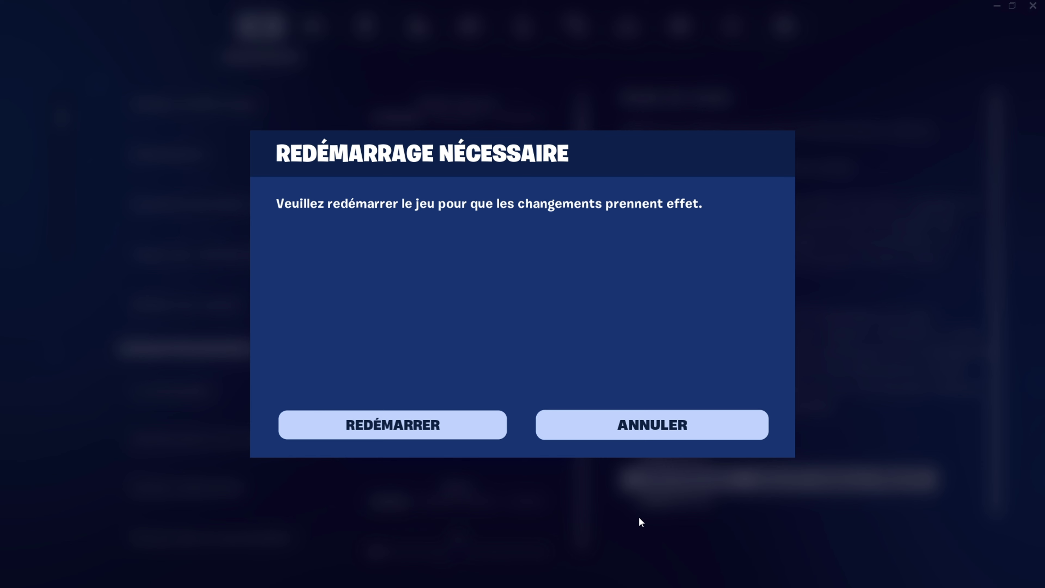
{"action": "left_click", "coordinate": [449, 426]}
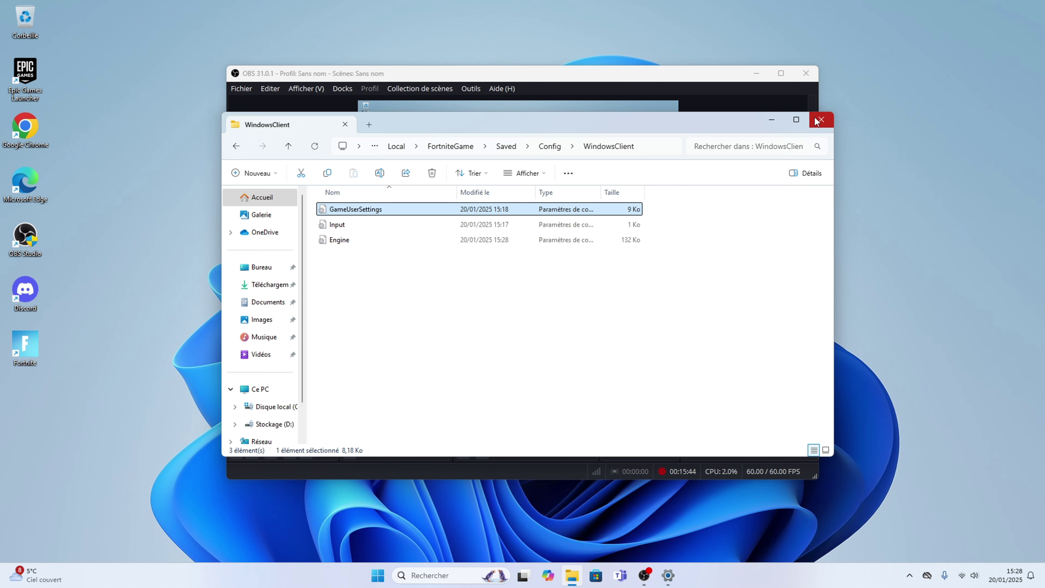
Step: Close the WindowsClient folder window and open Fortnite's installation options from the Epic Games Launcher library
{"action": "left_click", "coordinate": [816, 118]}
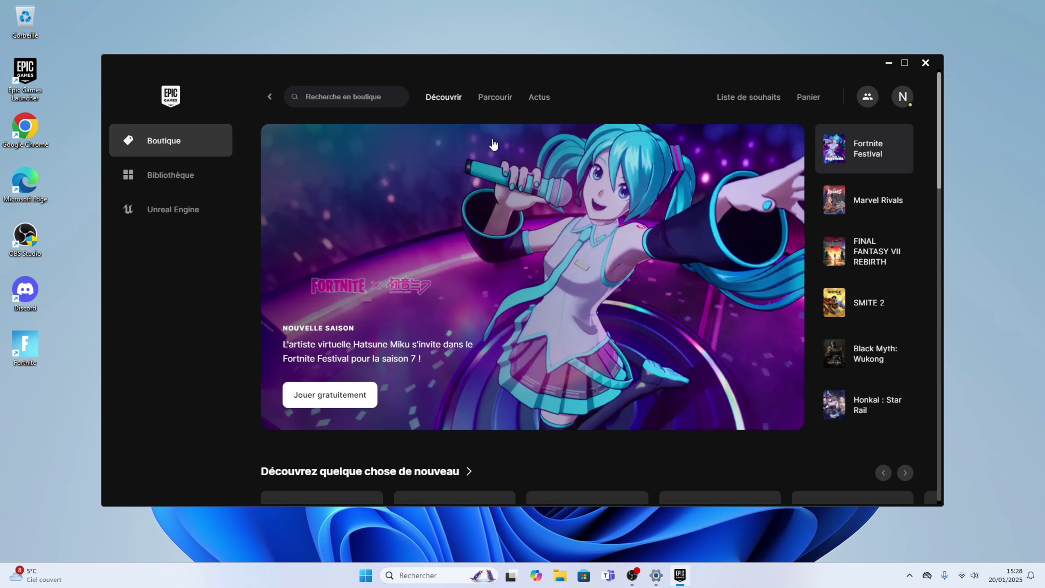
{"action": "left_click", "coordinate": [163, 181]}
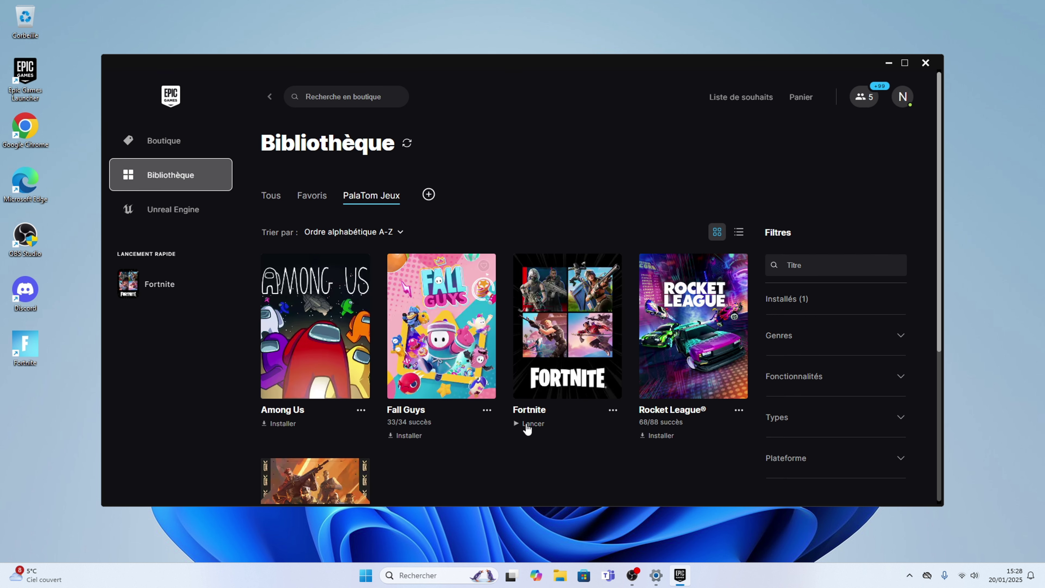
{"action": "left_click", "coordinate": [613, 410]}
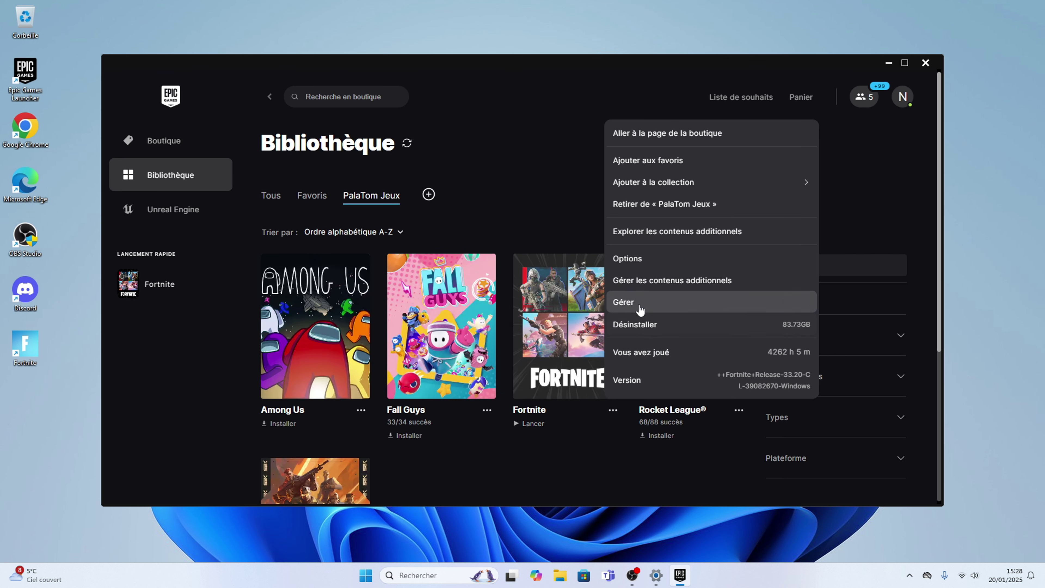
{"action": "left_click", "coordinate": [637, 259]}
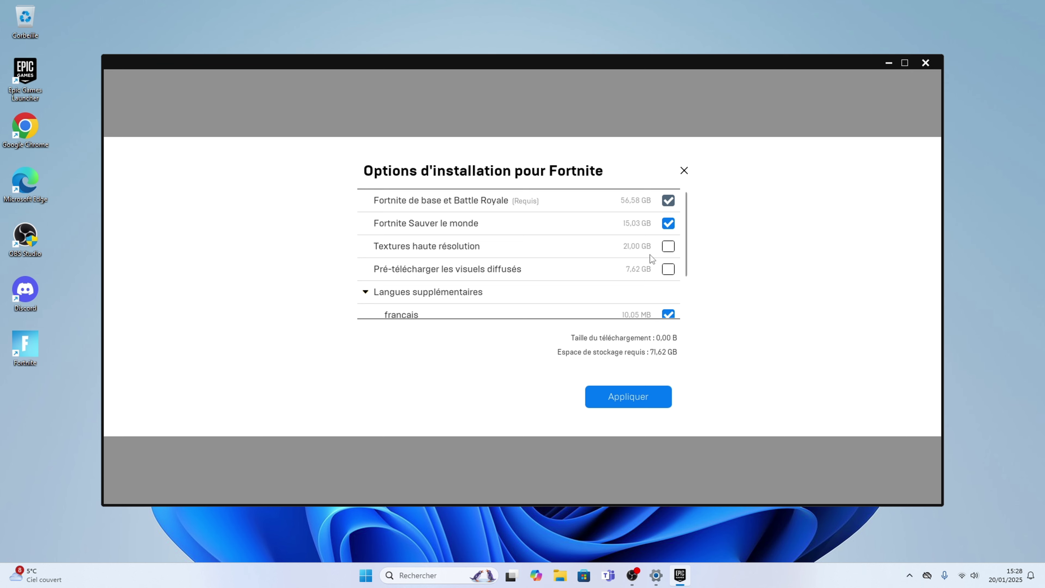
Step: Apply Fortnite's installation options with Fortnite Sauver le monde and français selected and the high-resolution textures deselected, and close the Epic Games Launcher
{"action": "left_click", "coordinate": [668, 227]}
{"action": "left_click", "coordinate": [668, 230]}
{"action": "left_click", "coordinate": [664, 227]}
{"action": "left_click", "coordinate": [664, 227]}
{"action": "scroll", "coordinate": [613, 288], "scroll_direction": "down", "scroll_amount": 1}
{"action": "scroll", "coordinate": [613, 284], "scroll_direction": "down", "scroll_amount": 2}
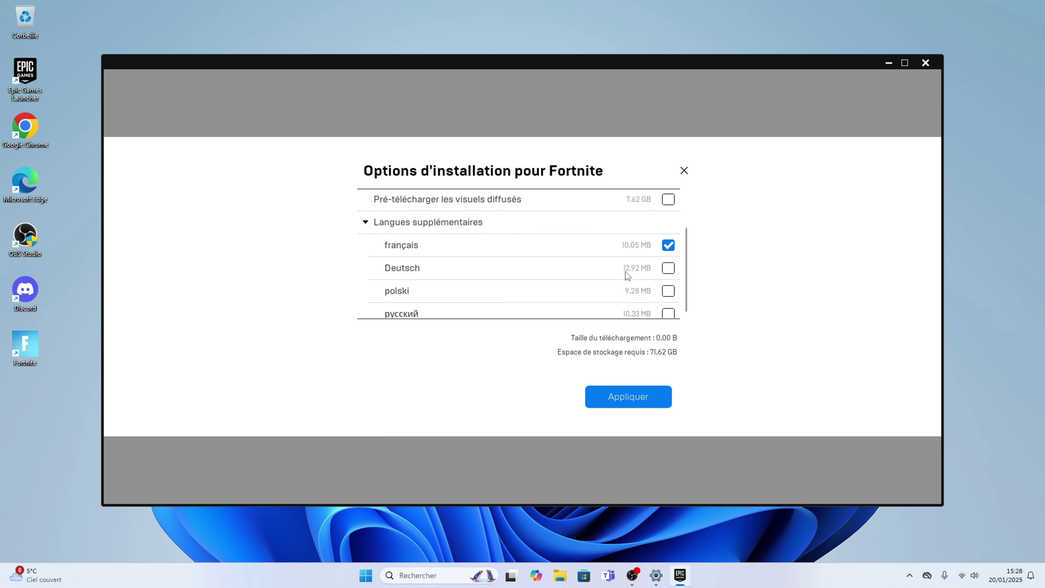
{"action": "scroll", "coordinate": [618, 270], "scroll_direction": "up", "scroll_amount": 3}
{"action": "scroll", "coordinate": [637, 286], "scroll_direction": "down", "scroll_amount": 3}
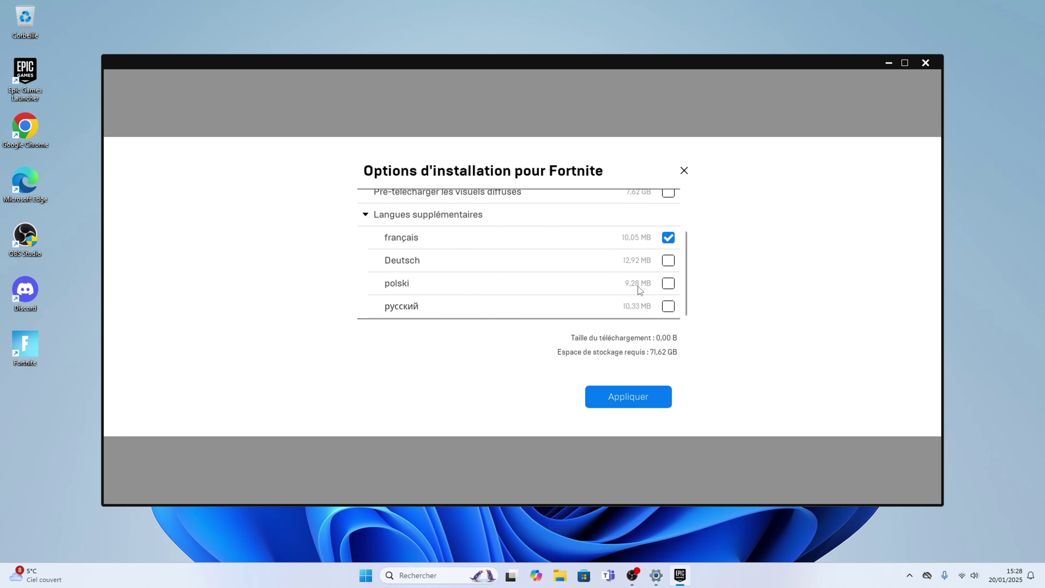
{"action": "left_click", "coordinate": [635, 399]}
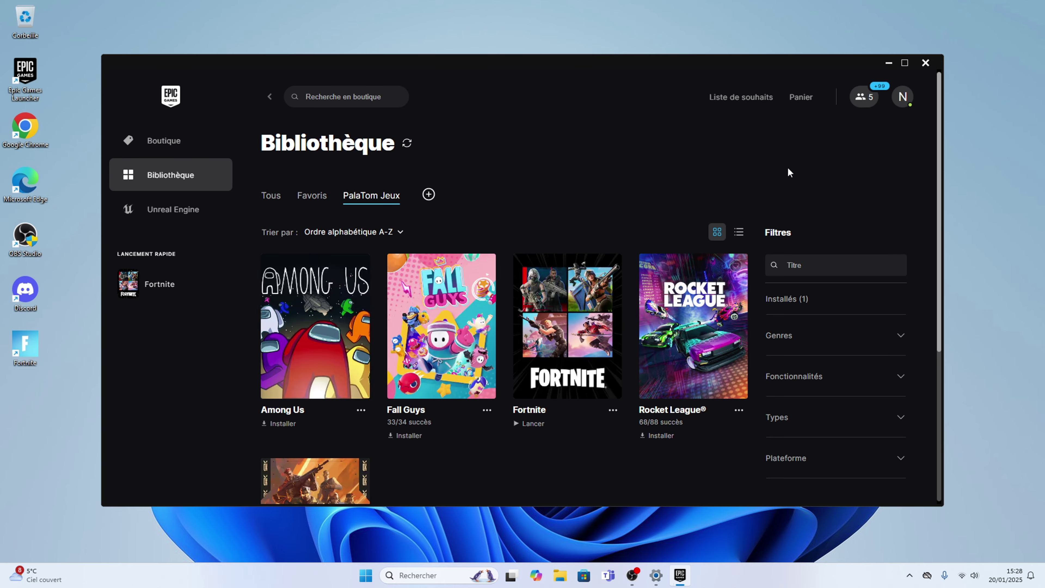
{"action": "left_click", "coordinate": [926, 65]}
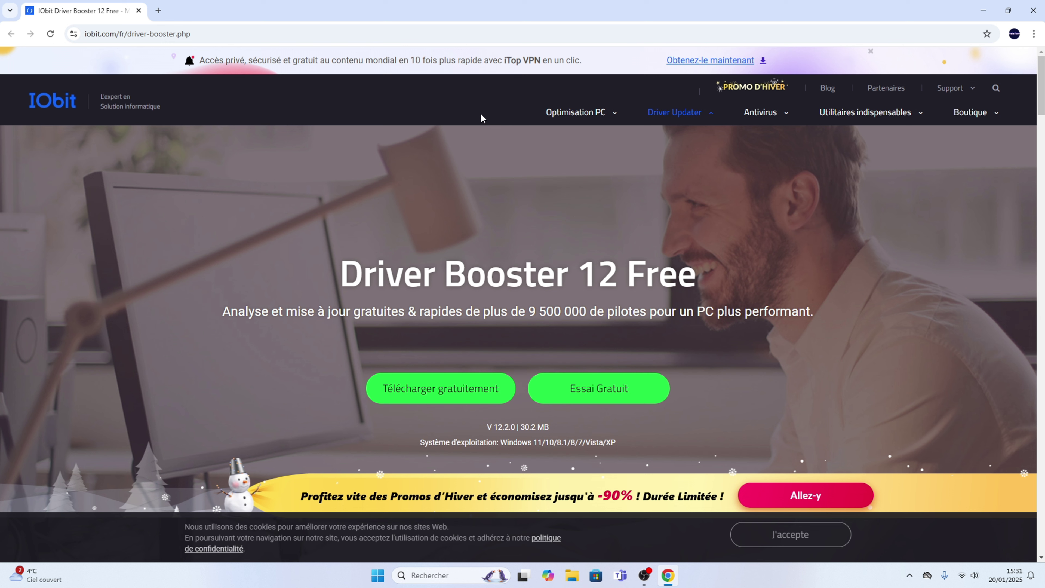
Step: Download Driver Booster 12 Free from the IObit page, launch driver_booster_setup.exe and close the browser
{"action": "left_click", "coordinate": [183, 29]}
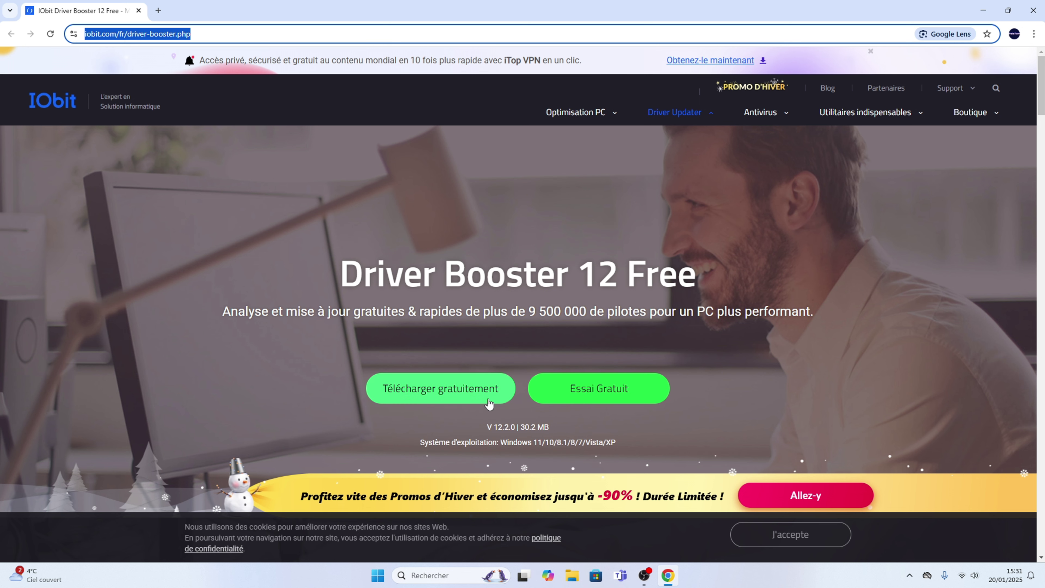
{"action": "left_click", "coordinate": [441, 388]}
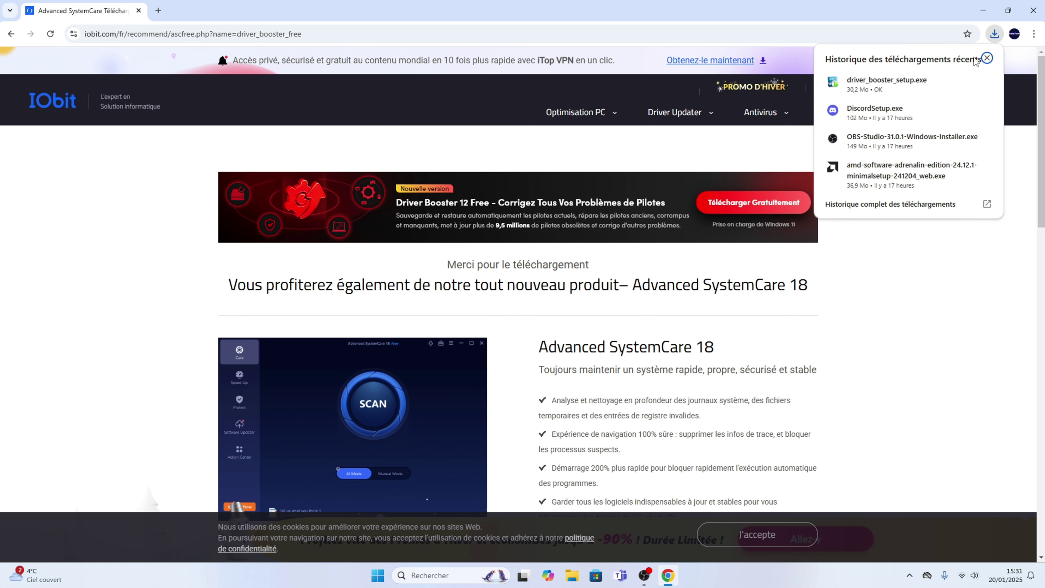
{"action": "left_click", "coordinate": [885, 93]}
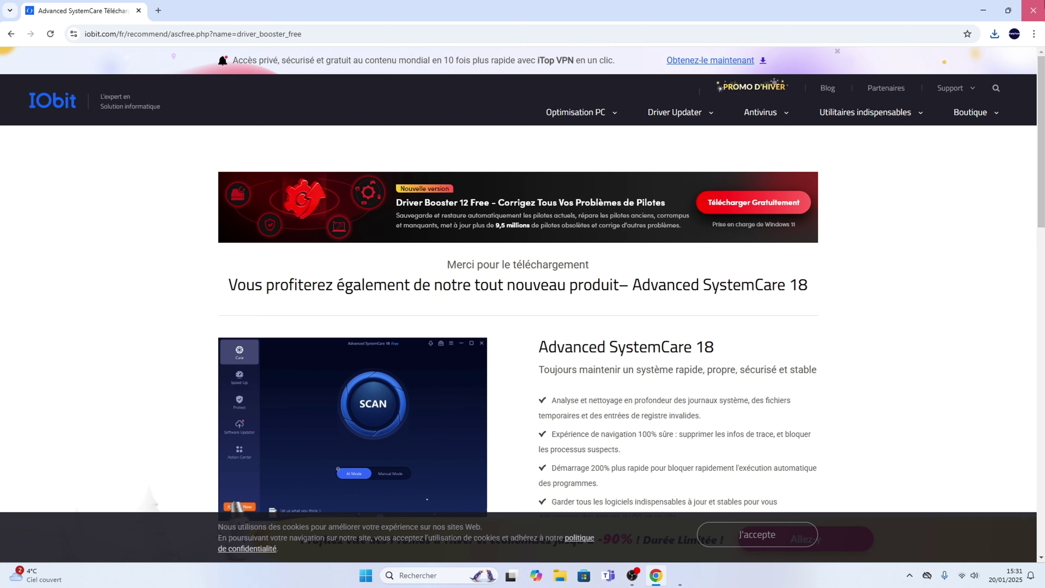
{"action": "left_click", "coordinate": [1032, 7]}
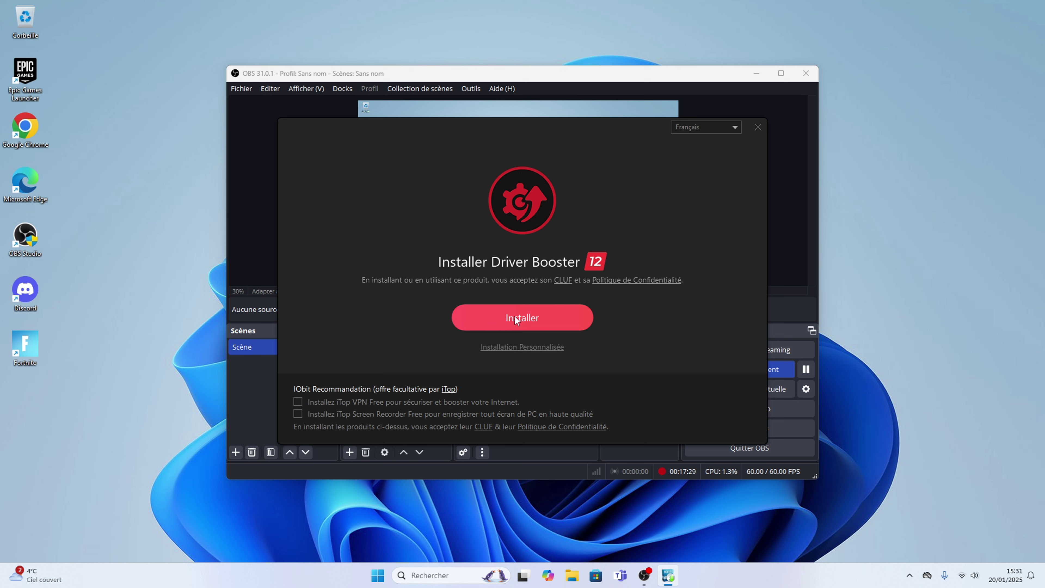
Step: Install Driver Booster 12 in French, declining the iTop Easy Desktop and Advanced SystemCare offers, and close the promotional web page
{"action": "left_click", "coordinate": [500, 319]}
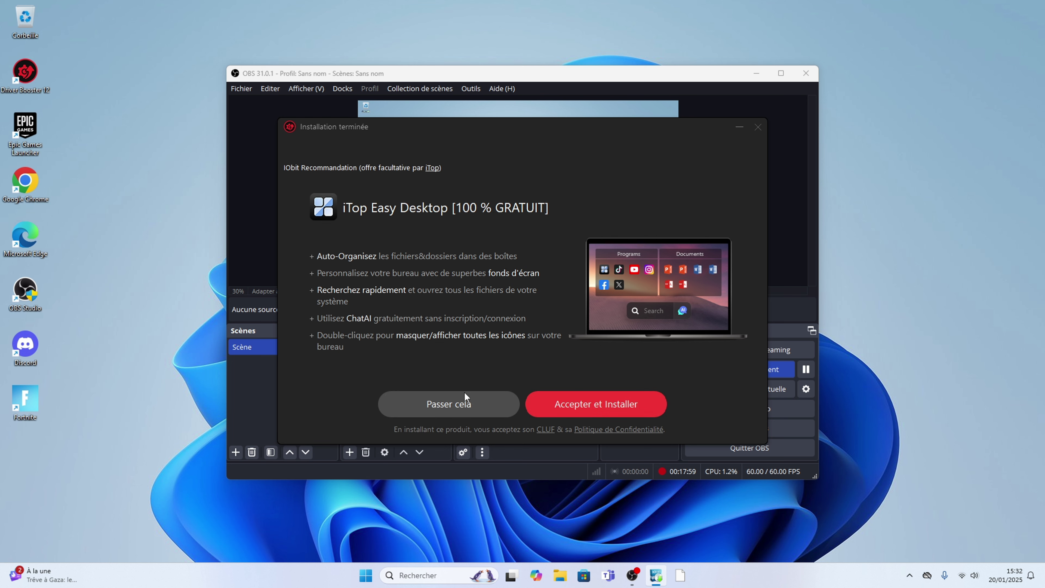
{"action": "left_click", "coordinate": [449, 403]}
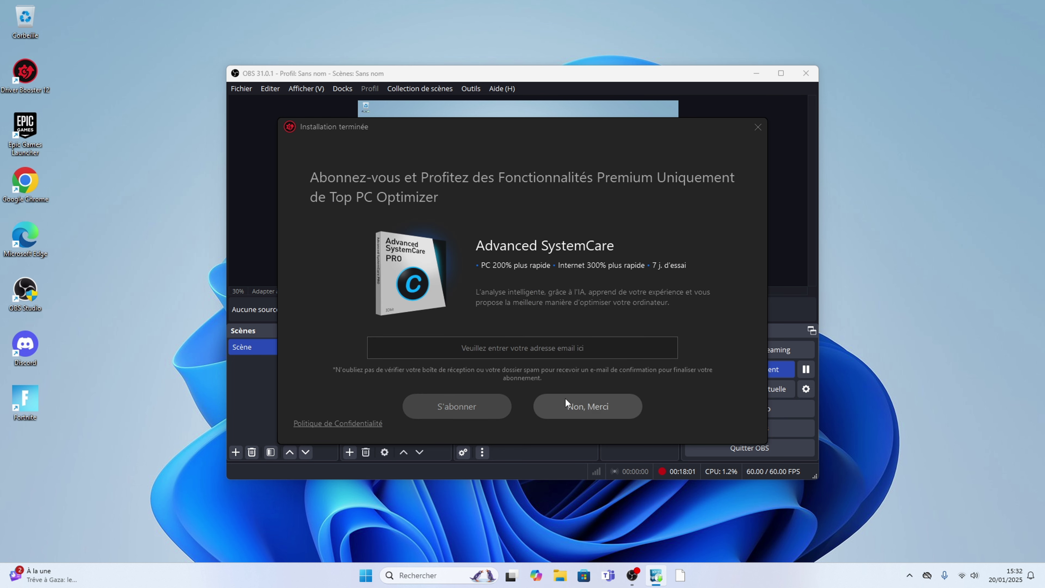
{"action": "left_click", "coordinate": [598, 406]}
{"action": "left_click", "coordinate": [514, 368]}
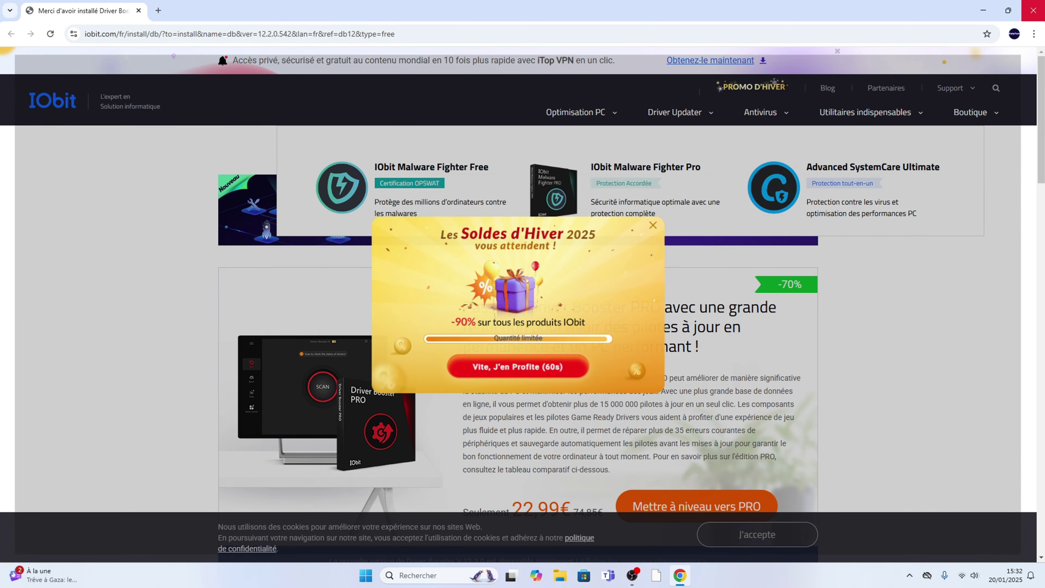
{"action": "left_click", "coordinate": [1032, 11]}
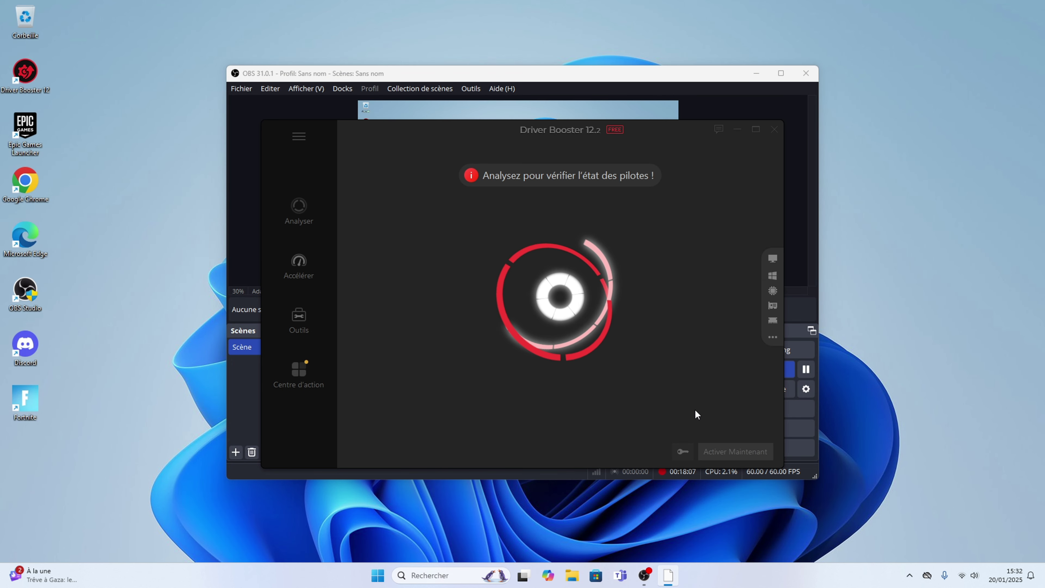
Step: Scan the PC's drivers with Driver Booster, update all the outdated ones without an immediate restart and close the program
{"action": "left_click", "coordinate": [592, 318]}
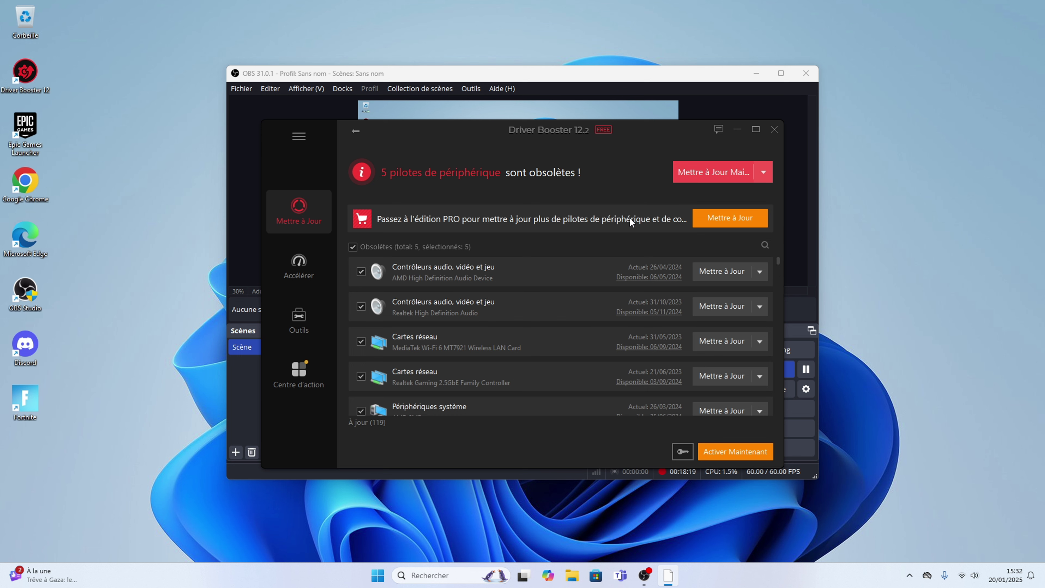
{"action": "left_click", "coordinate": [612, 361]}
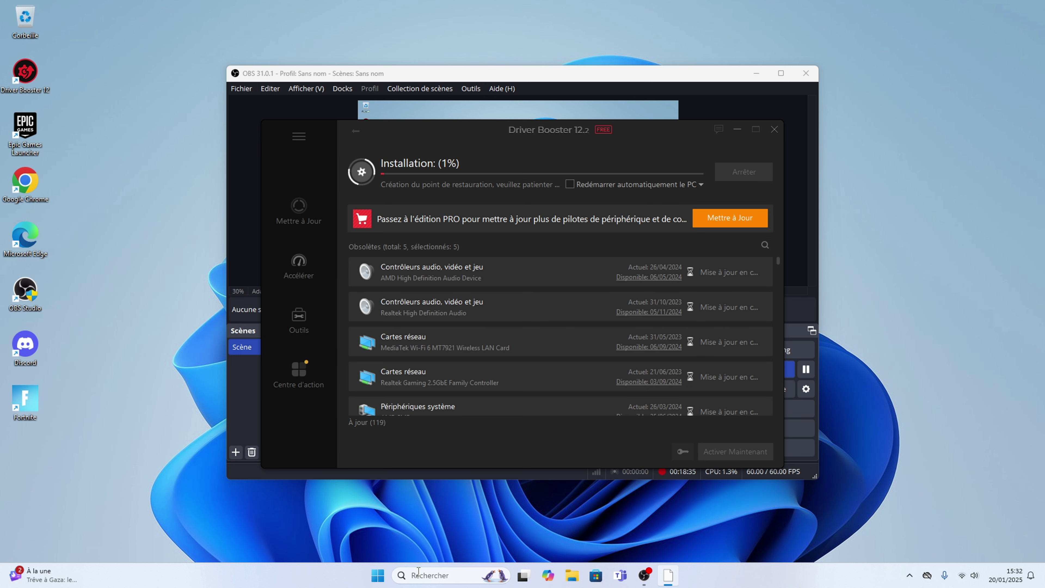
{"action": "left_click", "coordinate": [376, 576]}
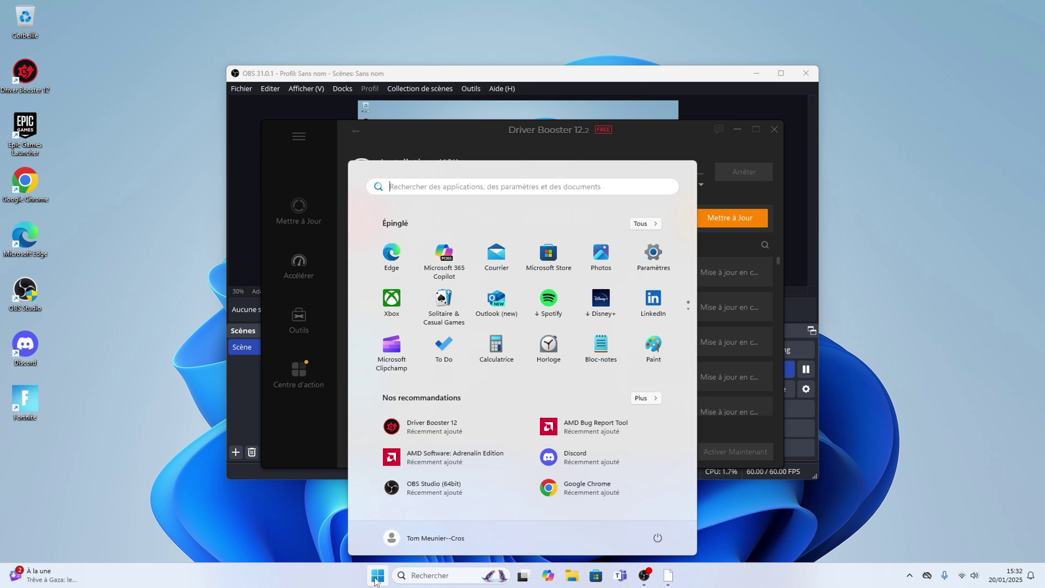
{"action": "left_click", "coordinate": [376, 576]}
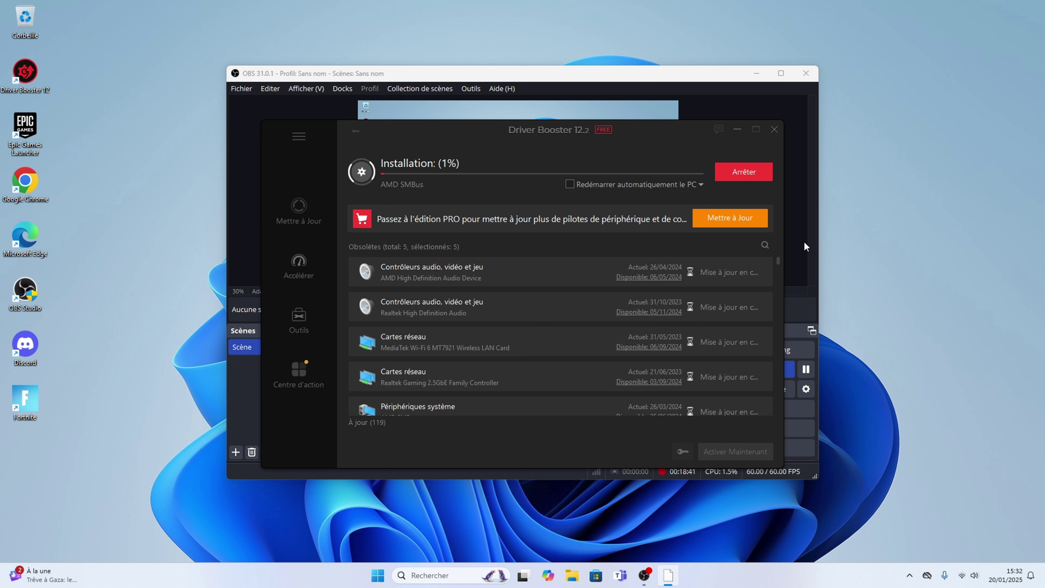
{"action": "left_click", "coordinate": [810, 249]}
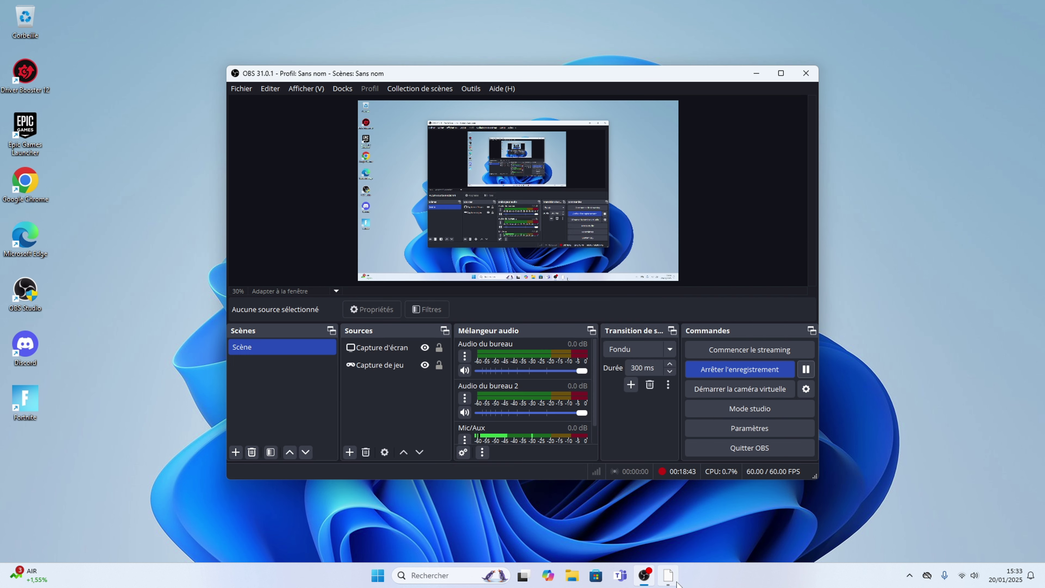
{"action": "left_click", "coordinate": [669, 578]}
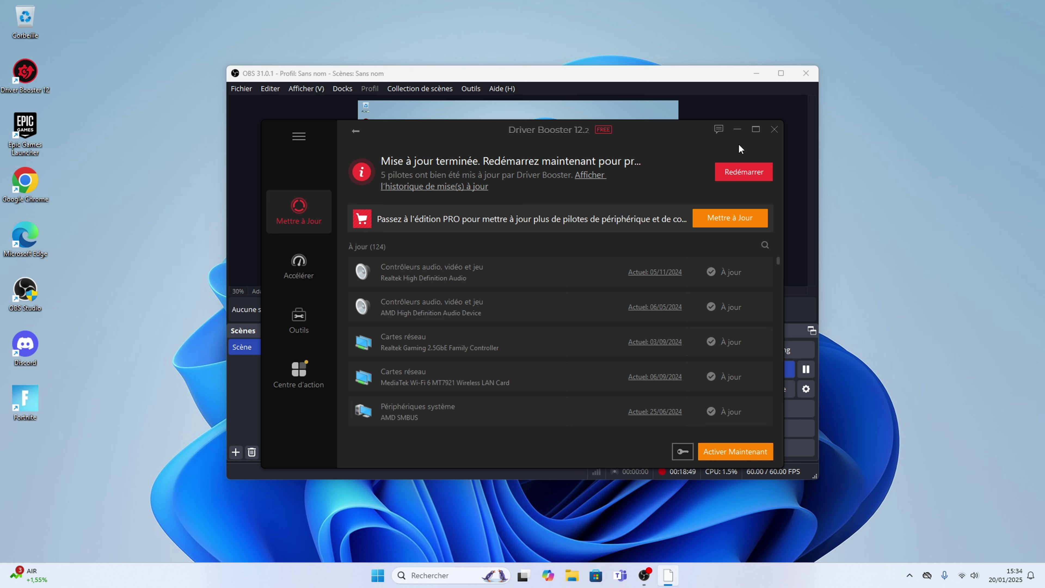
{"action": "left_click", "coordinate": [773, 130]}
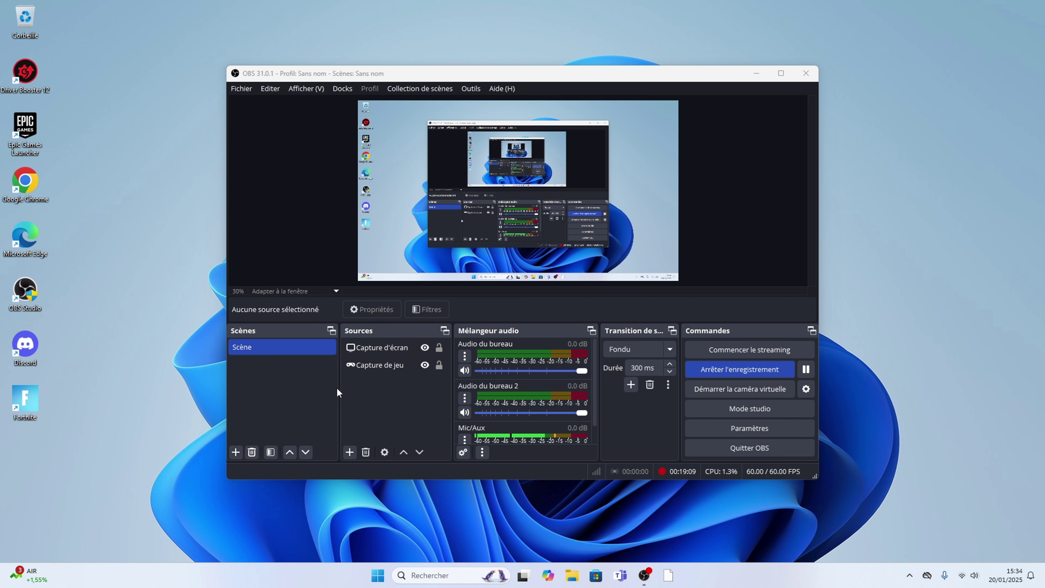
Step: Create a Windows system restore point with the description 20/01/2025 and close the system properties
{"action": "left_click", "coordinate": [418, 574]}
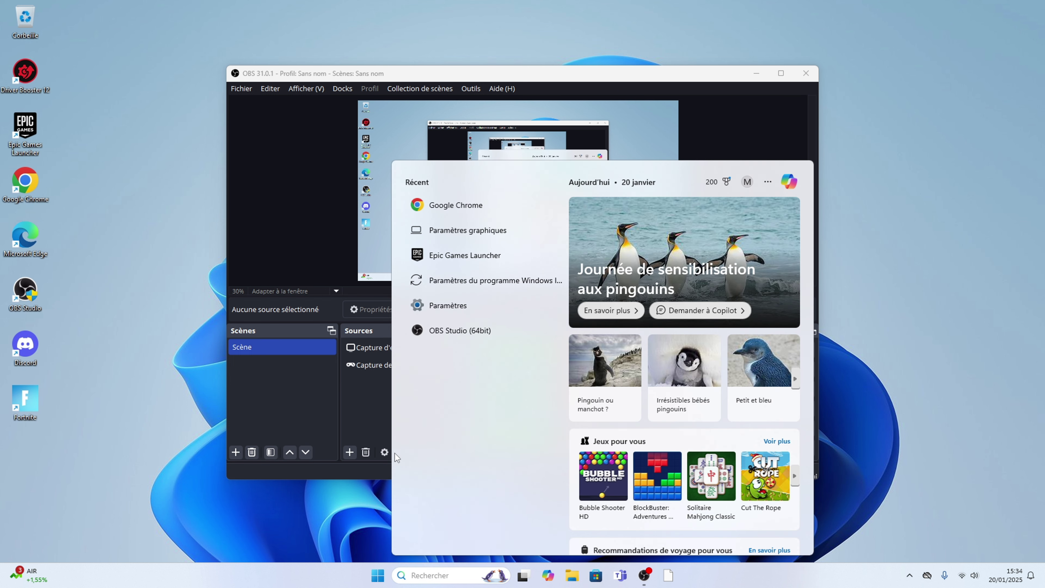
{"action": "type", "text": "restau"}
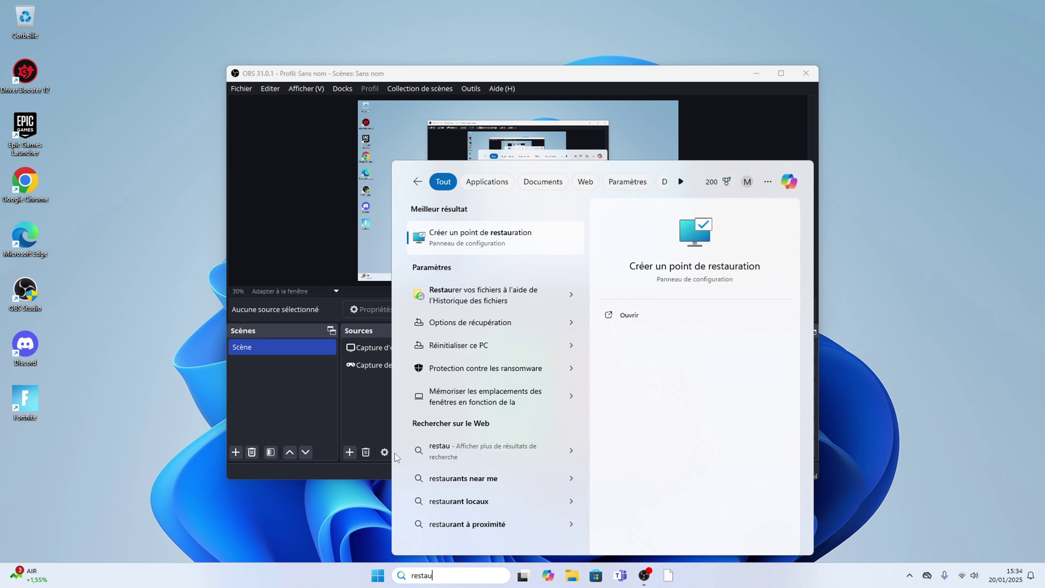
{"action": "key", "text": "Return"}
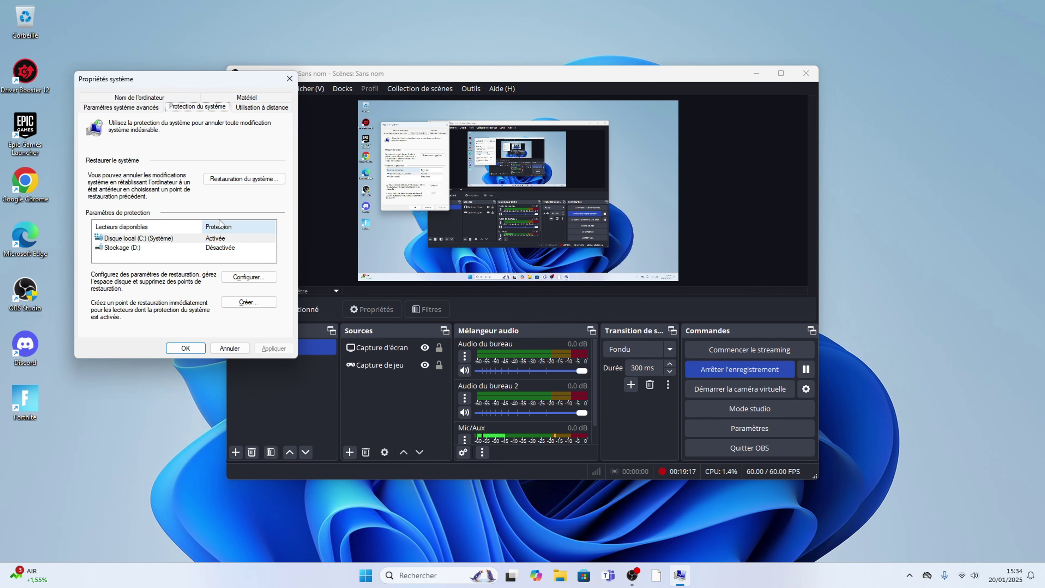
{"action": "left_click", "coordinate": [169, 238]}
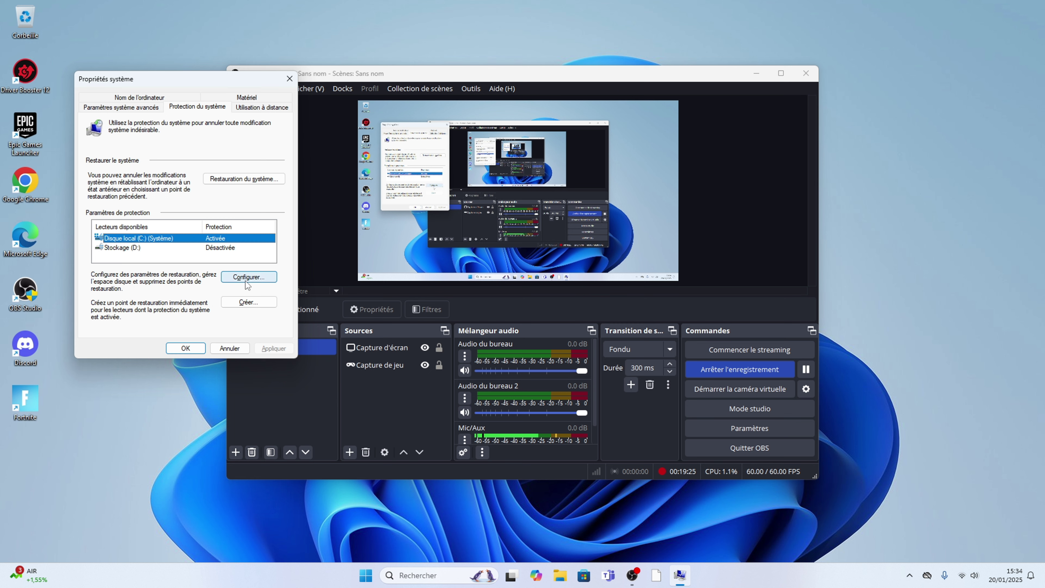
{"action": "left_click", "coordinate": [249, 302]}
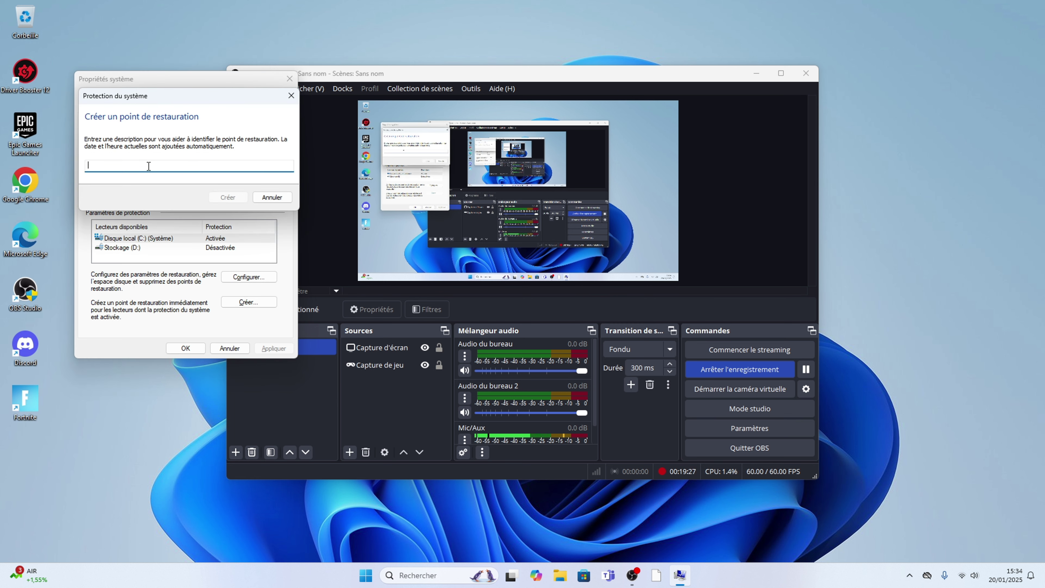
{"action": "type", "text": "20/01/2025"}
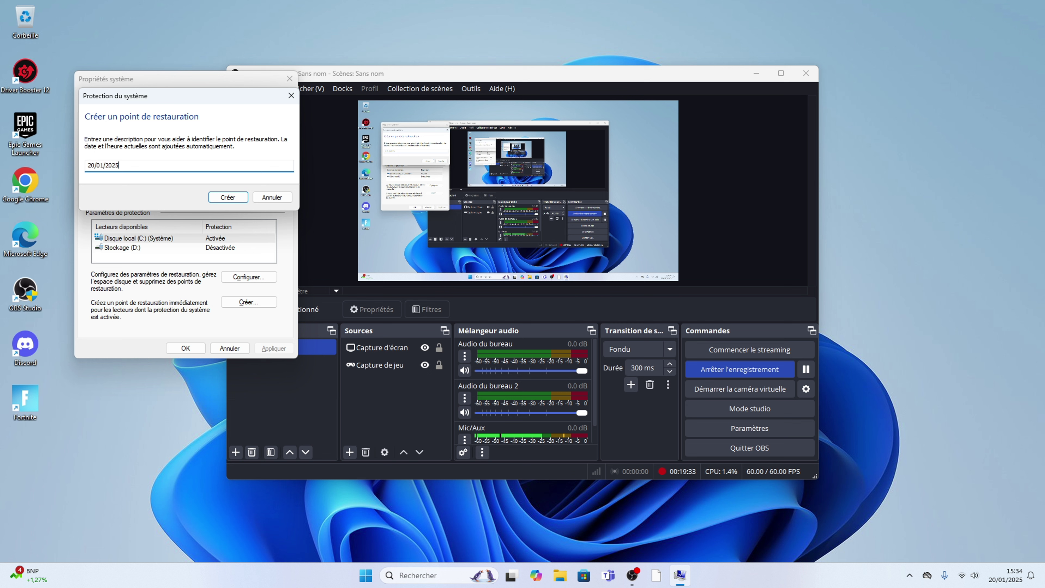
{"action": "left_click", "coordinate": [228, 198]}
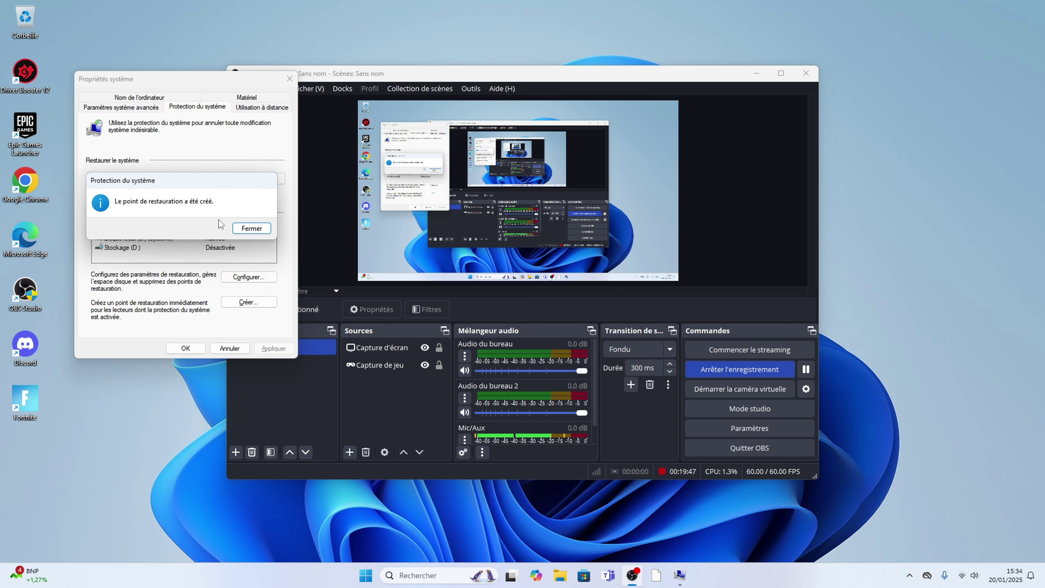
{"action": "left_click", "coordinate": [257, 229]}
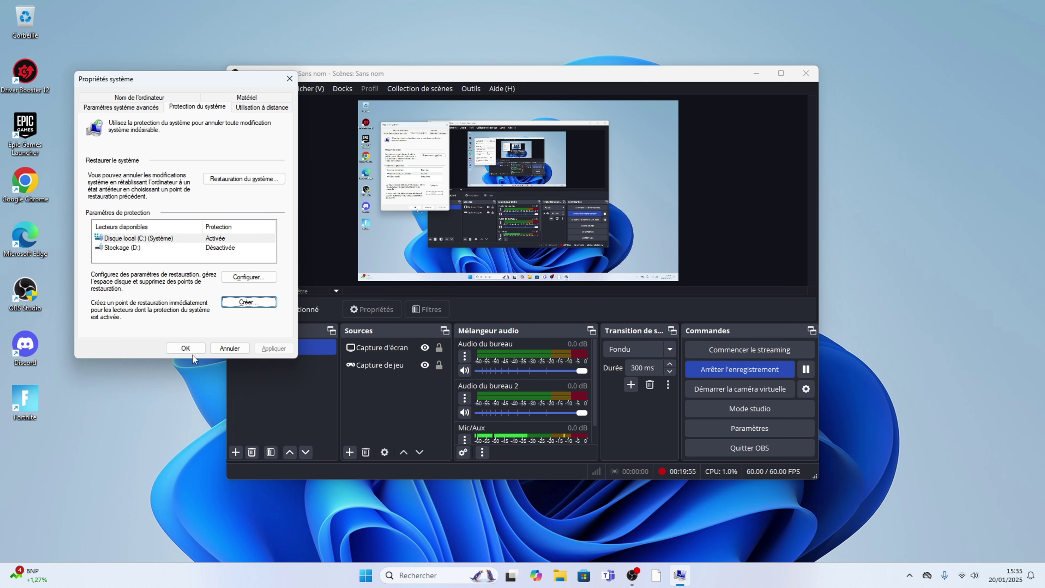
{"action": "left_click", "coordinate": [185, 348]}
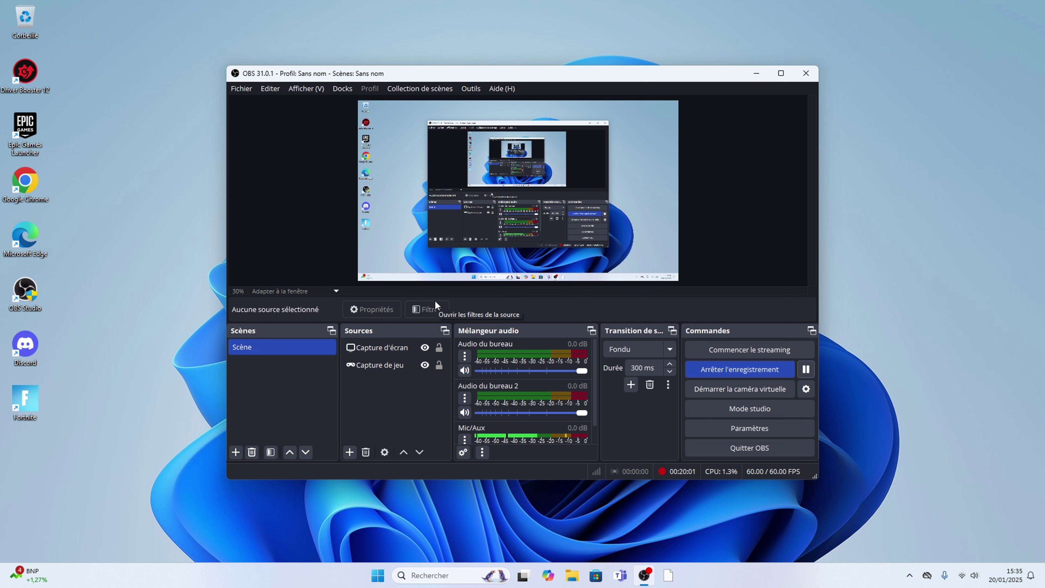
{"action": "left_click", "coordinate": [457, 575]}
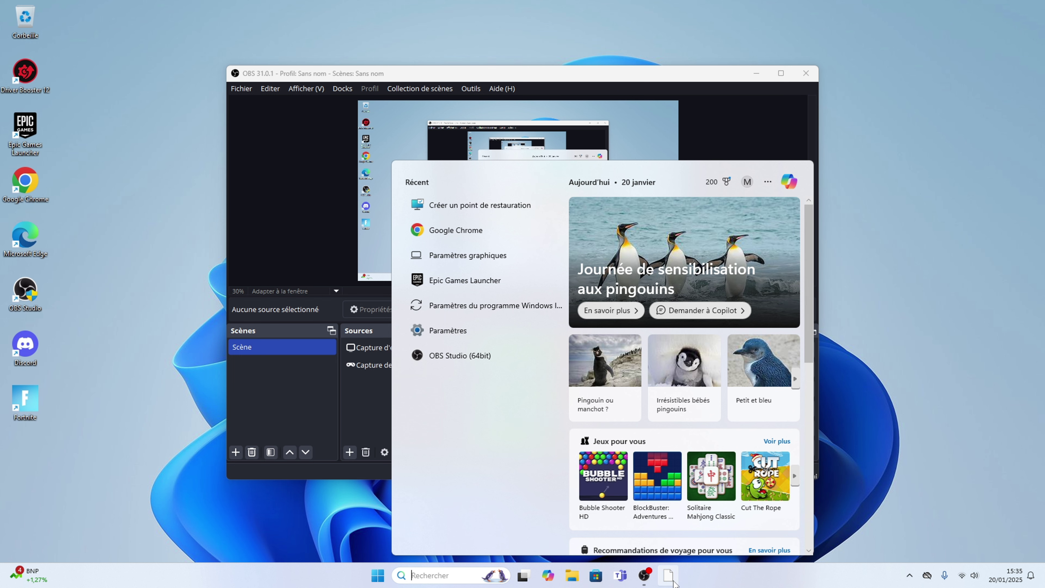
{"action": "left_click", "coordinate": [697, 141]}
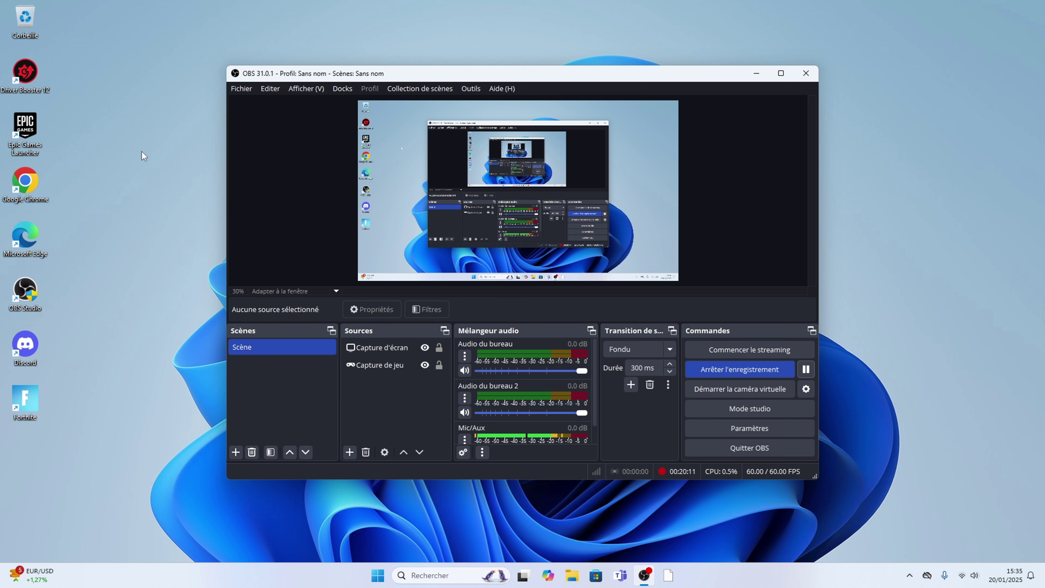
Step: Create a new folder on the desktop and name it Pa
{"action": "right_click", "coordinate": [74, 57]}
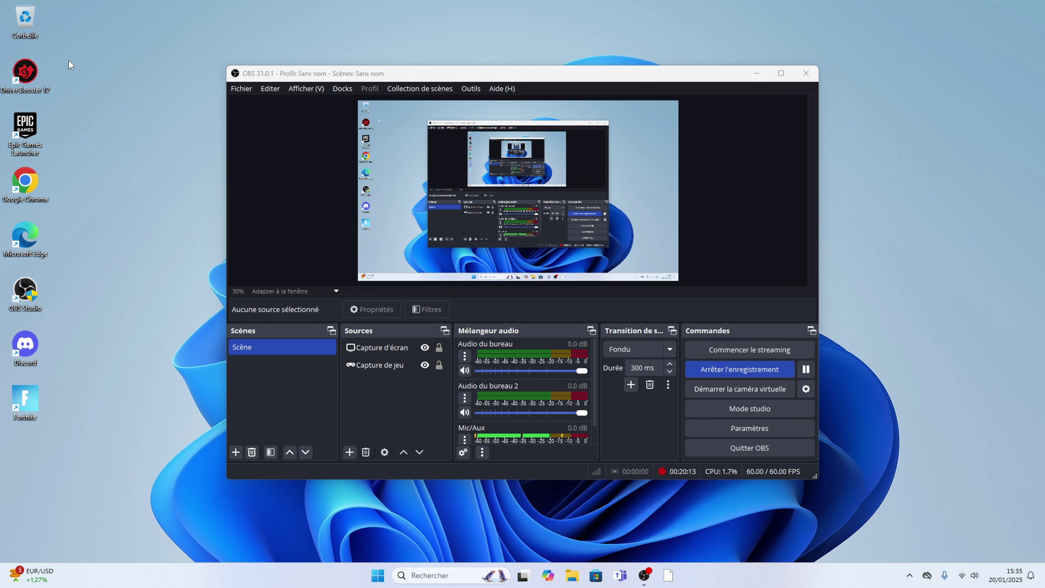
{"action": "mouse_move", "coordinate": [127, 128]}
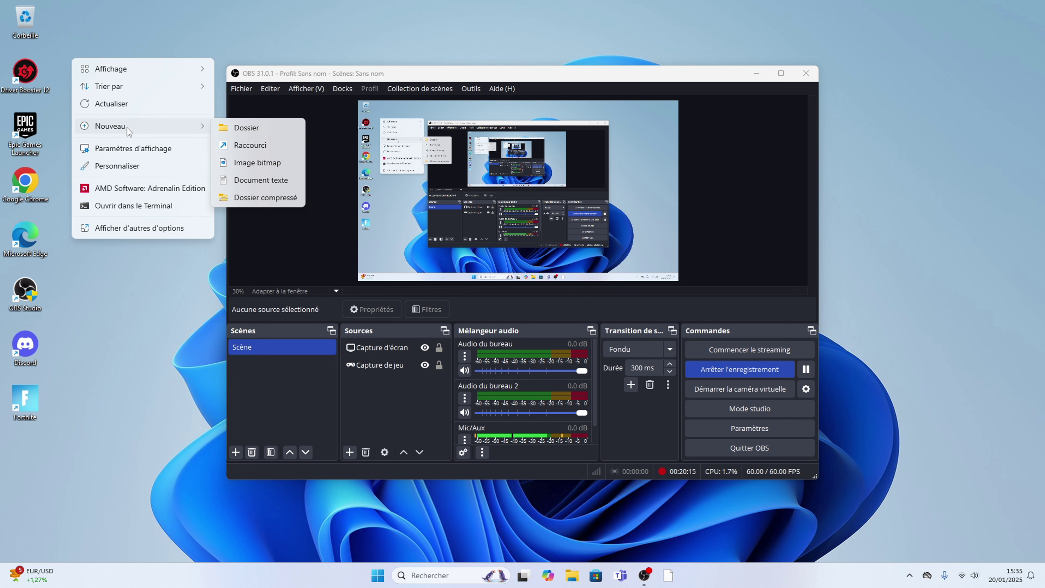
{"action": "left_click", "coordinate": [234, 130]}
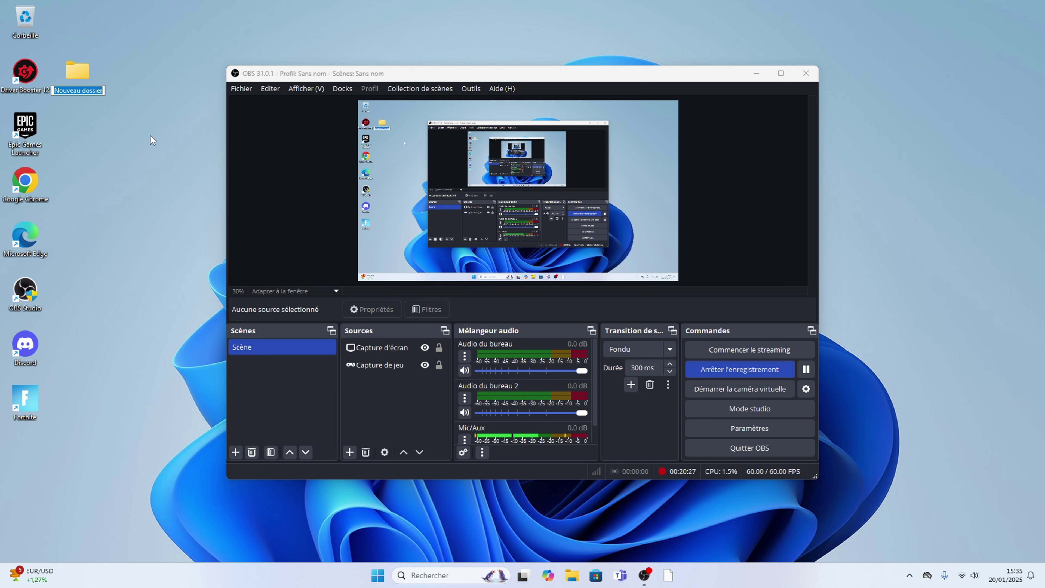
{"action": "key", "text": "BackSpace"}
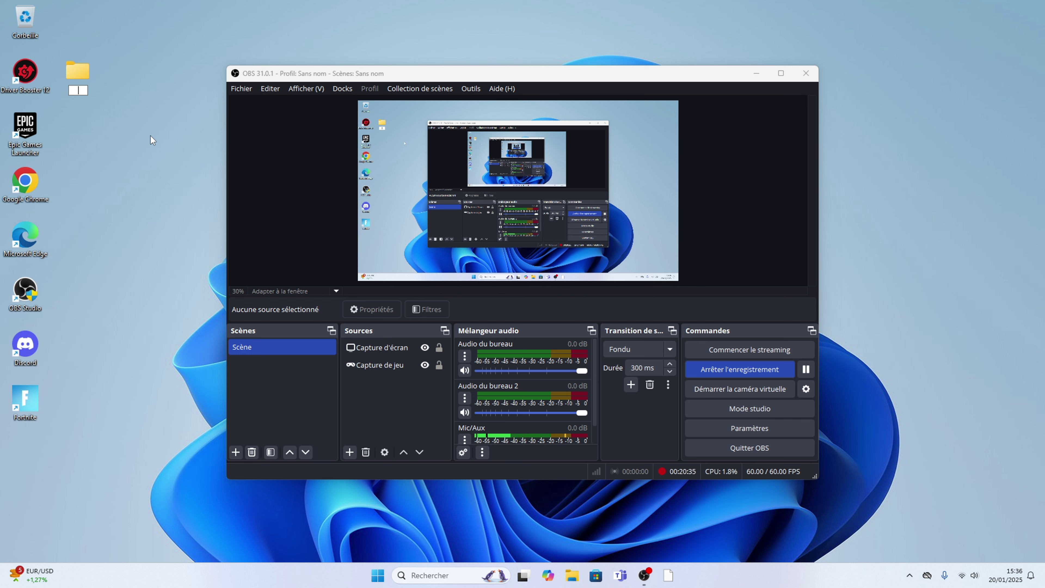
{"action": "type", "text": "Pa"}
{"action": "key", "text": "Return"}
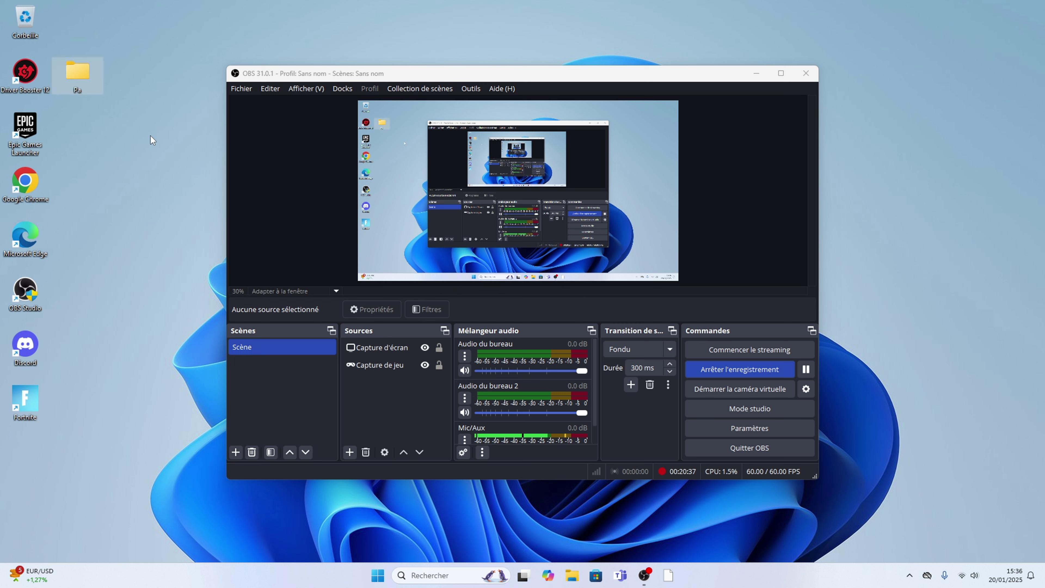
Step: Rename the new desktop folder as PalaTom
{"action": "right_click", "coordinate": [81, 83]}
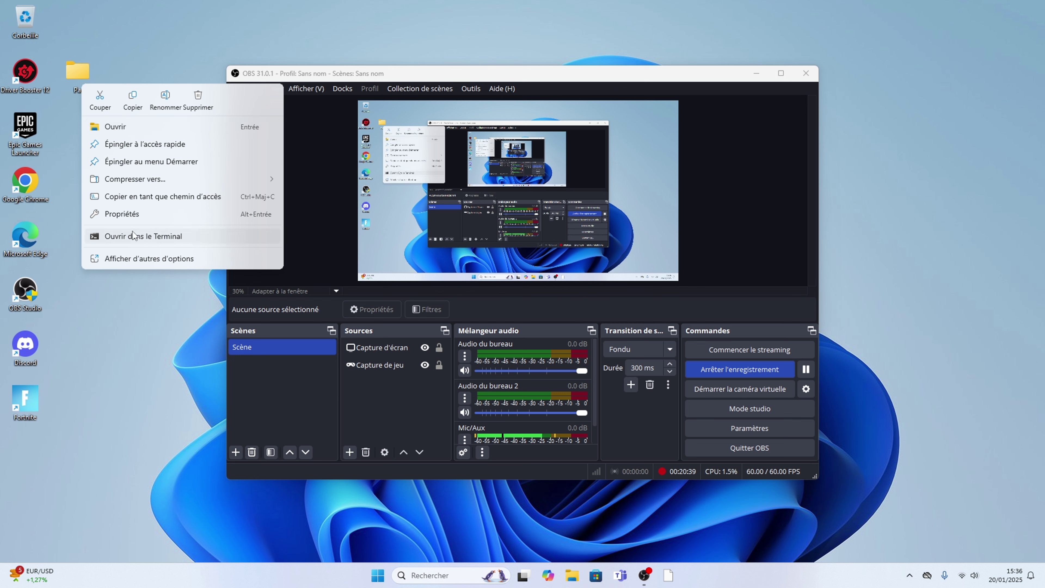
{"action": "left_click", "coordinate": [131, 257]}
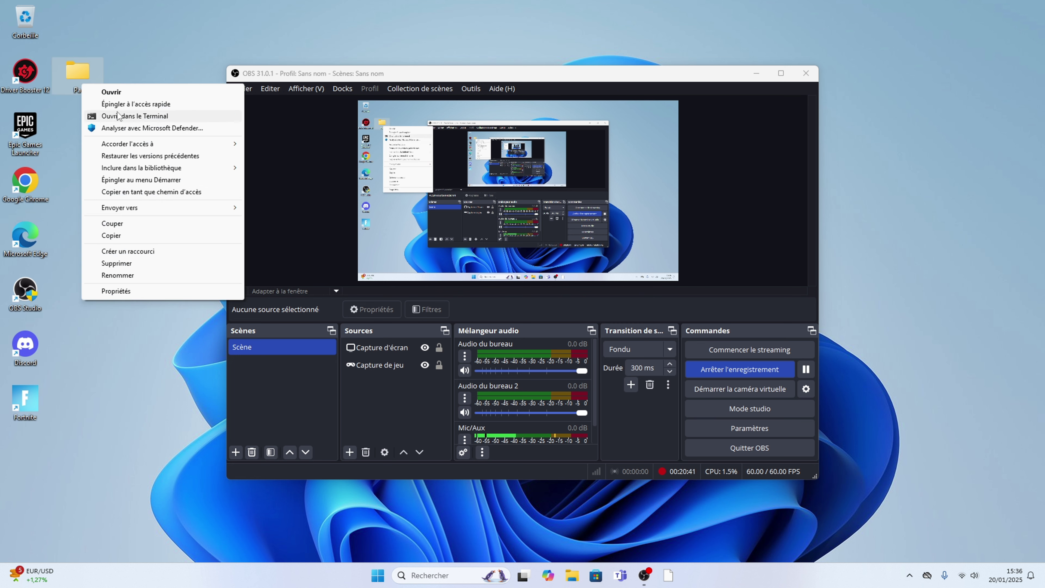
{"action": "left_click", "coordinate": [117, 275]}
{"action": "type", "text": "Pal"}
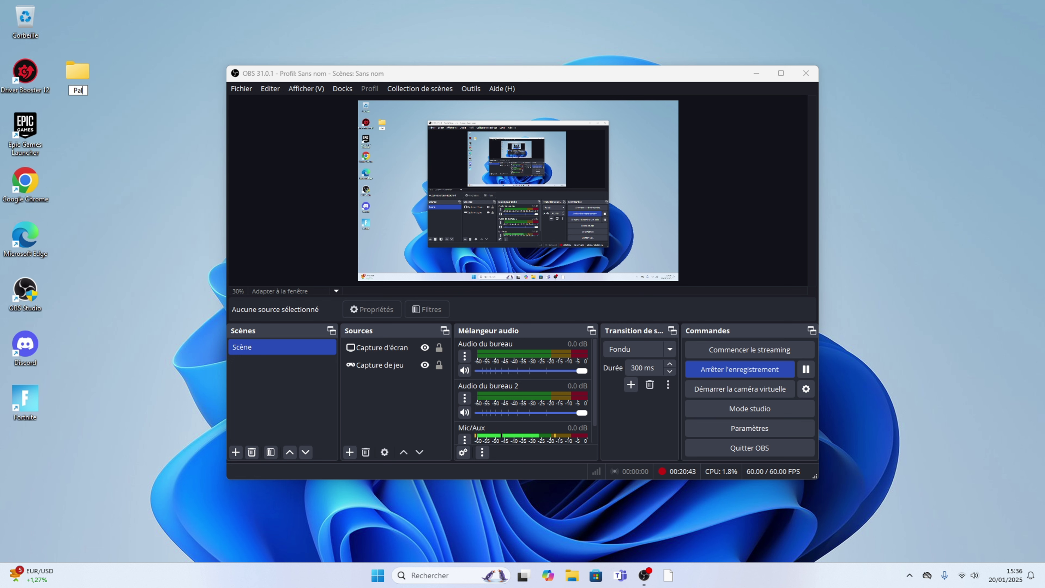
{"action": "type", "text": "aTom"}
{"action": "key", "text": "Return"}
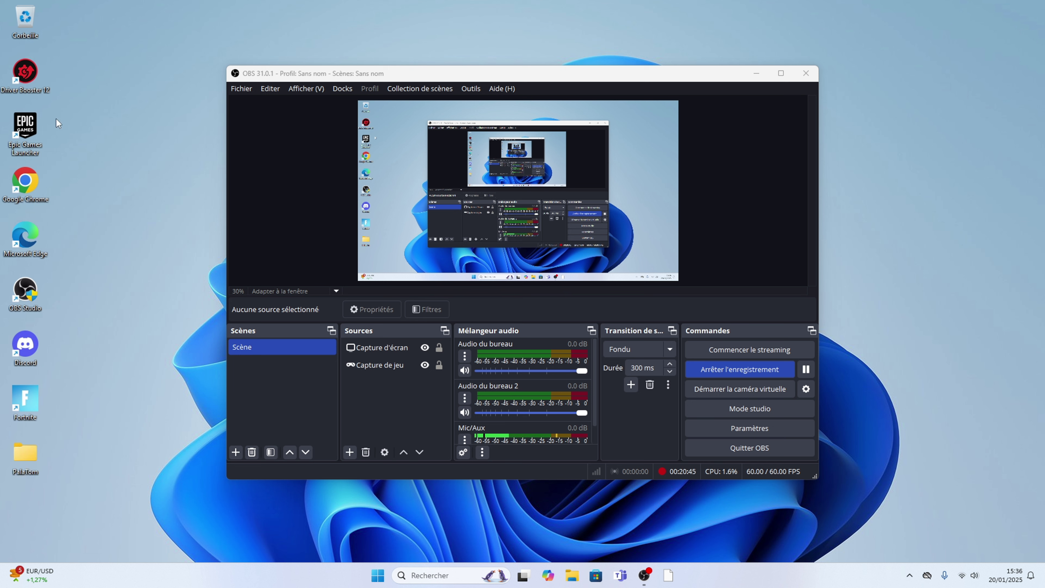
Step: Move the Fortnite, Discord and OBS Studio desktop shortcuts into the PalaTom folder
{"action": "mouse_move", "coordinate": [25, 76]}
{"action": "left_mouse_down"}
{"action": "mouse_move", "coordinate": [62, 187]}
{"action": "mouse_move", "coordinate": [41, 431]}
{"action": "mouse_move", "coordinate": [19, 60]}
{"action": "left_mouse_up"}
{"action": "left_click_drag", "start_coordinate": [24, 398], "coordinate": [25, 453]}
{"action": "left_click_drag", "start_coordinate": [28, 355], "coordinate": [27, 452]}
{"action": "left_click_drag", "start_coordinate": [14, 305], "coordinate": [25, 453]}
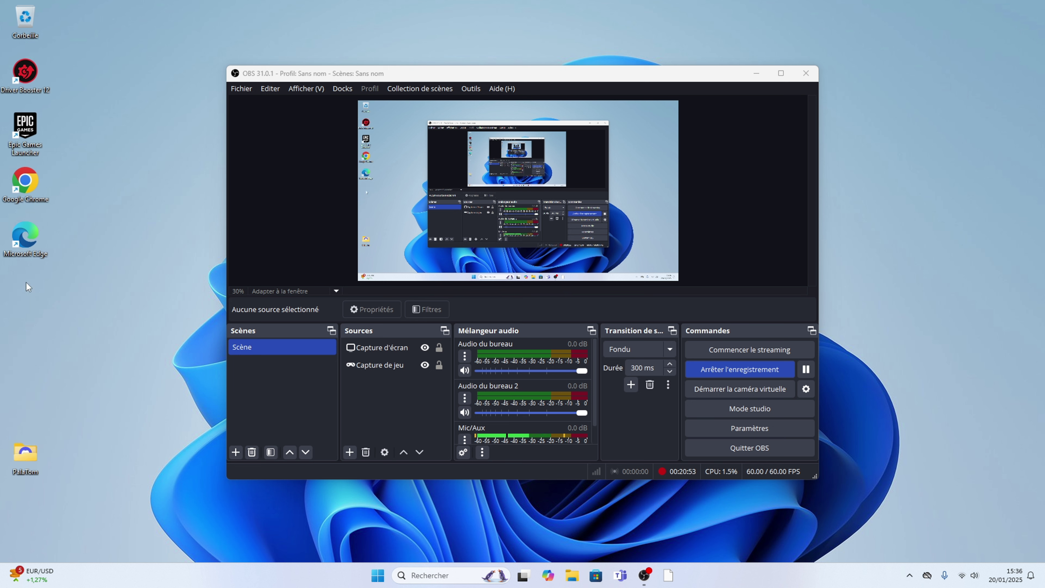
Step: Delete the Microsoft Edge shortcut from the desktop
{"action": "mouse_move", "coordinate": [24, 238]}
{"action": "left_mouse_down"}
{"action": "mouse_move", "coordinate": [56, 364]}
{"action": "mouse_move", "coordinate": [41, 456]}
{"action": "mouse_move", "coordinate": [28, 235]}
{"action": "left_mouse_up"}
{"action": "right_click", "coordinate": [27, 231]}
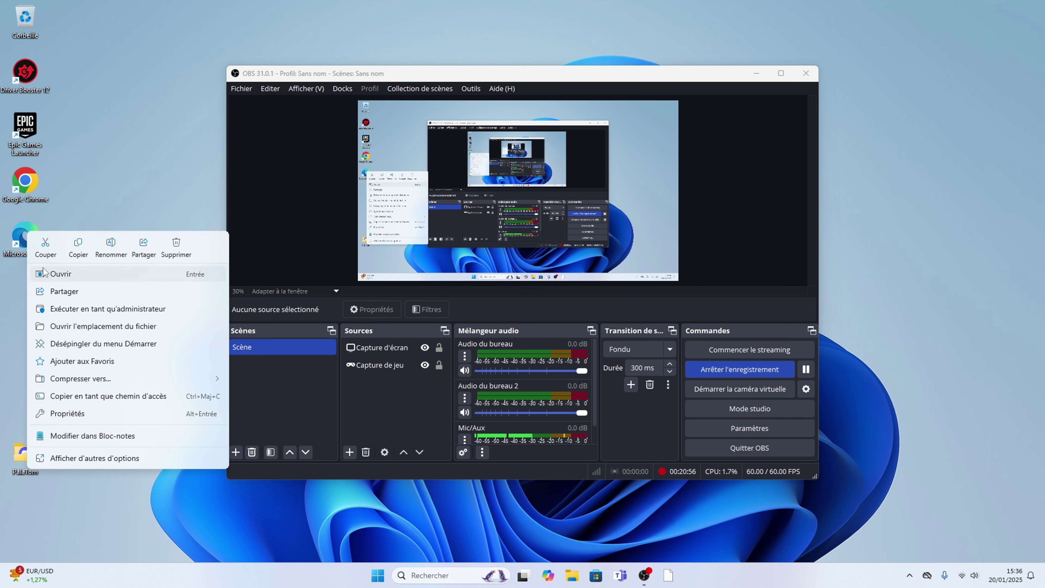
{"action": "left_click", "coordinate": [71, 462]}
{"action": "left_click", "coordinate": [72, 447]}
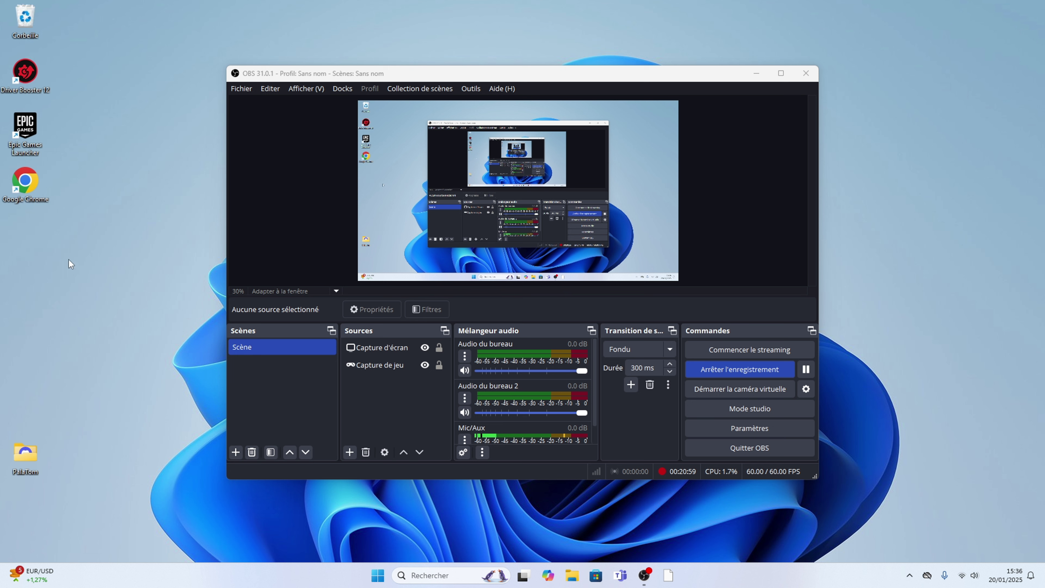
Step: Move the Google Chrome, Epic Games Launcher and Driver Booster 12 desktop shortcuts into the PalaTom folder
{"action": "left_click_drag", "start_coordinate": [25, 182], "coordinate": [41, 453]}
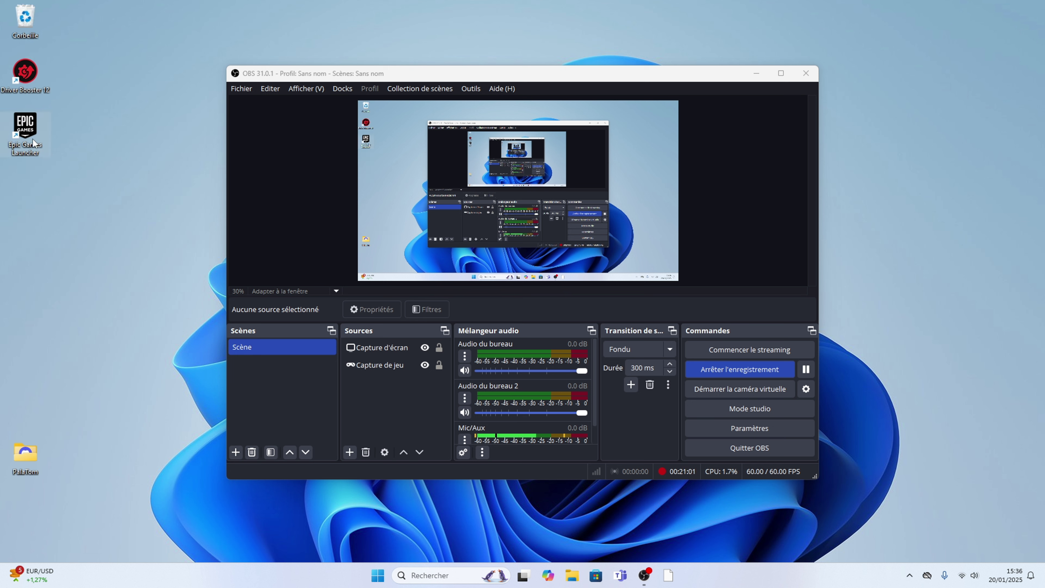
{"action": "left_click_drag", "start_coordinate": [33, 139], "coordinate": [45, 451]}
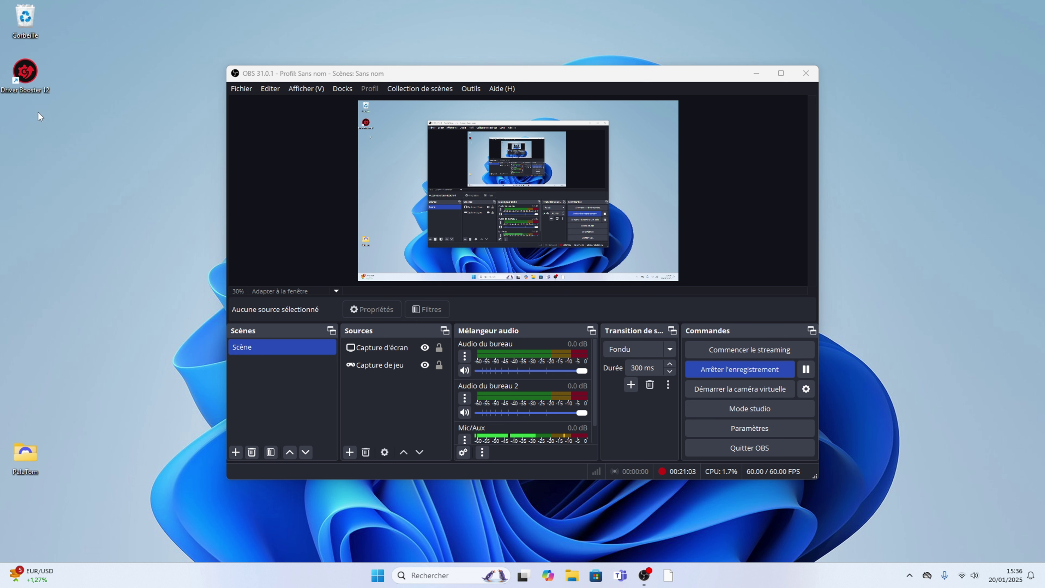
{"action": "left_click_drag", "start_coordinate": [97, 296], "coordinate": [36, 77]}
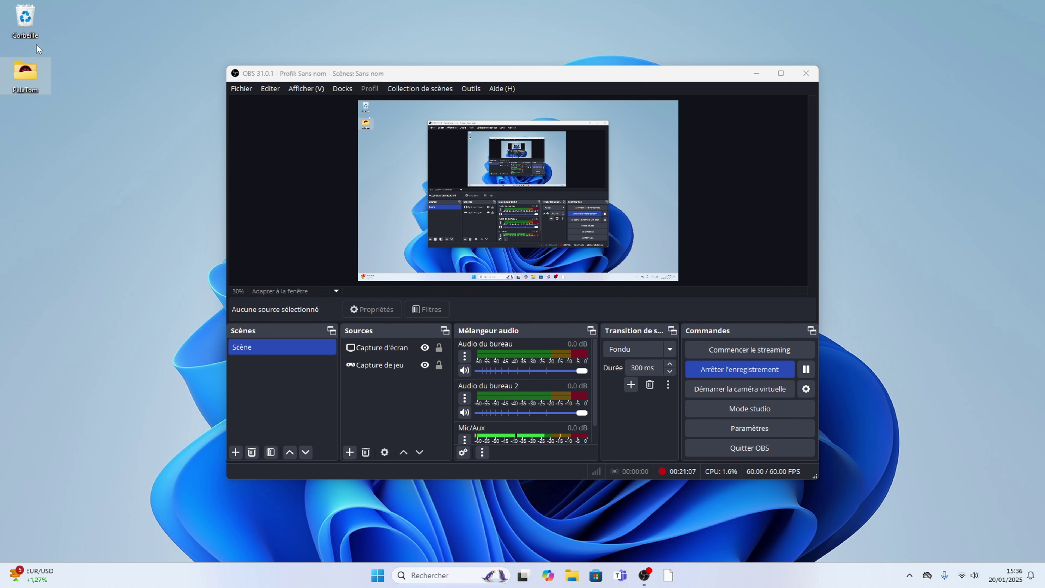
Step: Check the contents of the Recycle Bin, close it and empty it permanently
{"action": "right_click", "coordinate": [19, 21]}
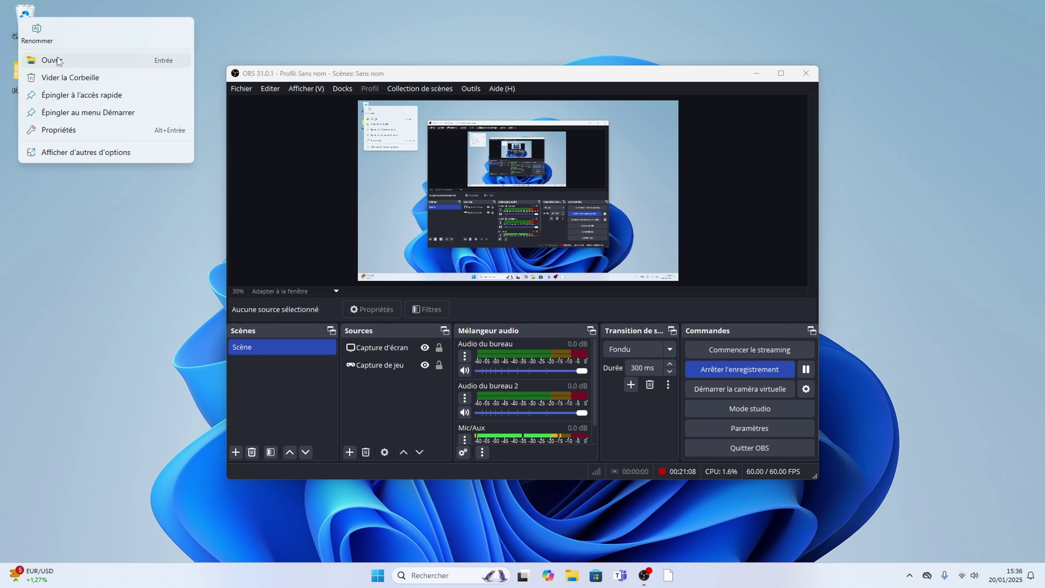
{"action": "left_click", "coordinate": [15, 11]}
{"action": "double_click", "coordinate": [15, 12]}
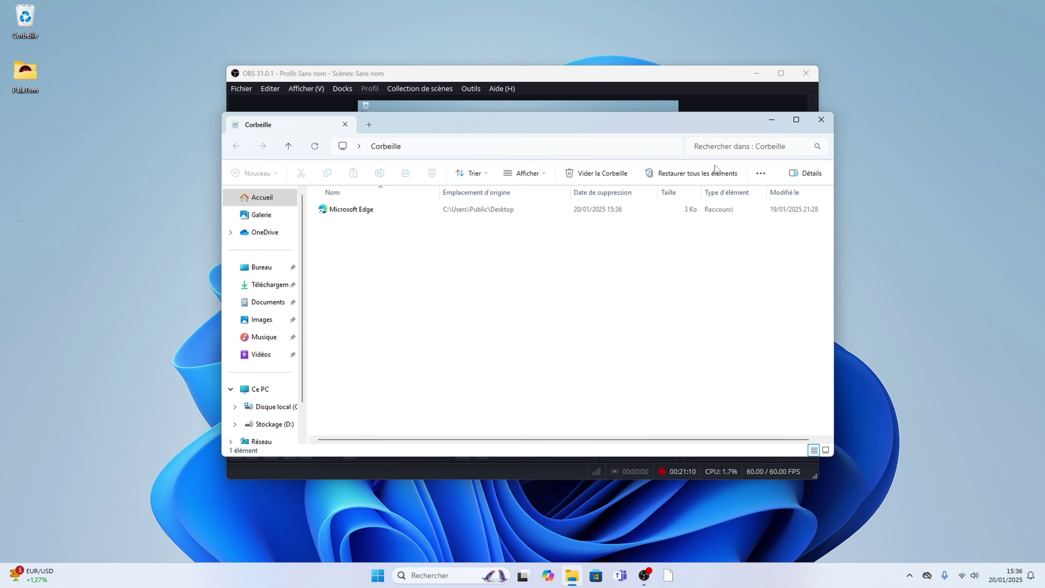
{"action": "left_click", "coordinate": [820, 127]}
{"action": "right_click", "coordinate": [41, 9]}
{"action": "left_click", "coordinate": [85, 67]}
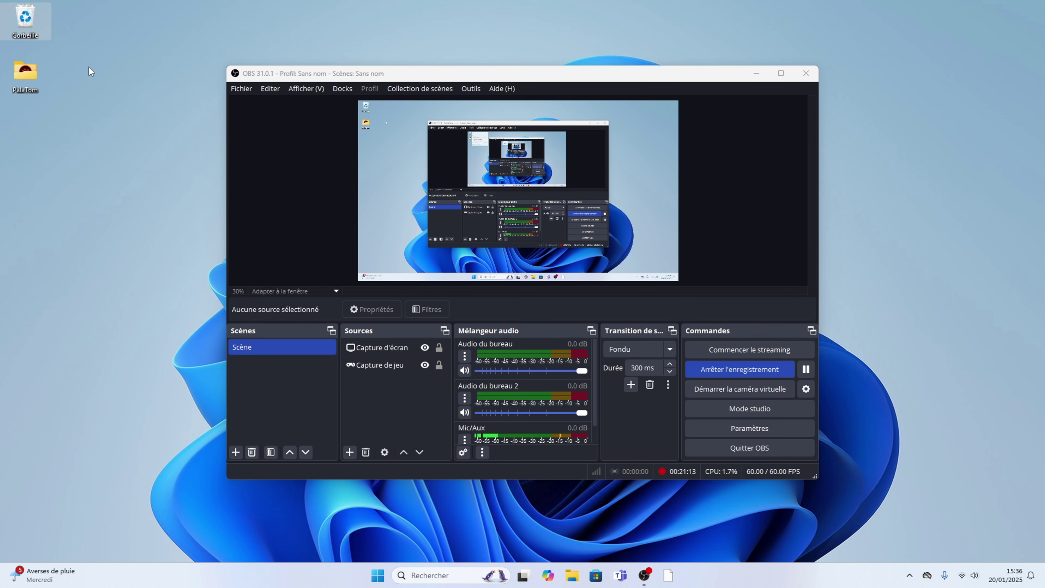
{"action": "left_click", "coordinate": [566, 330]}
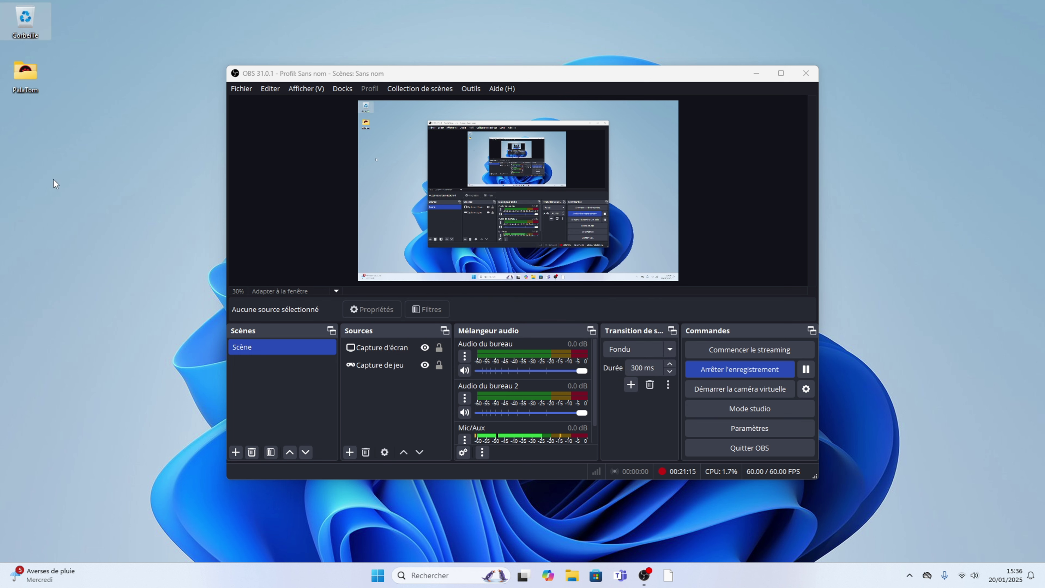
Step: Check the shortcuts stored in the PalaTom folder and close it
{"action": "double_click", "coordinate": [22, 80]}
{"action": "left_click_drag", "start_coordinate": [520, 394], "coordinate": [630, 374]}
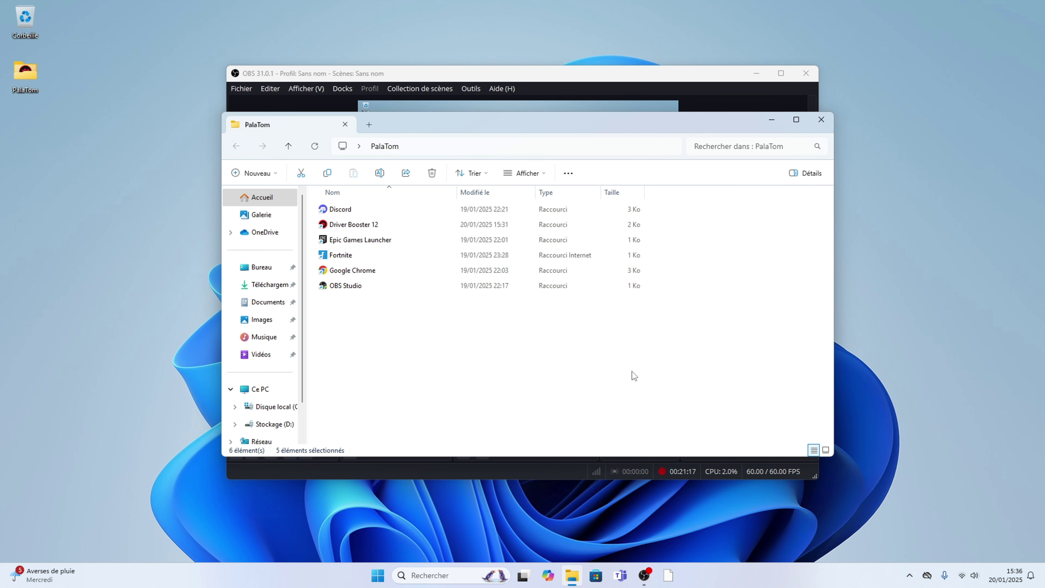
{"action": "left_click", "coordinate": [820, 119]}
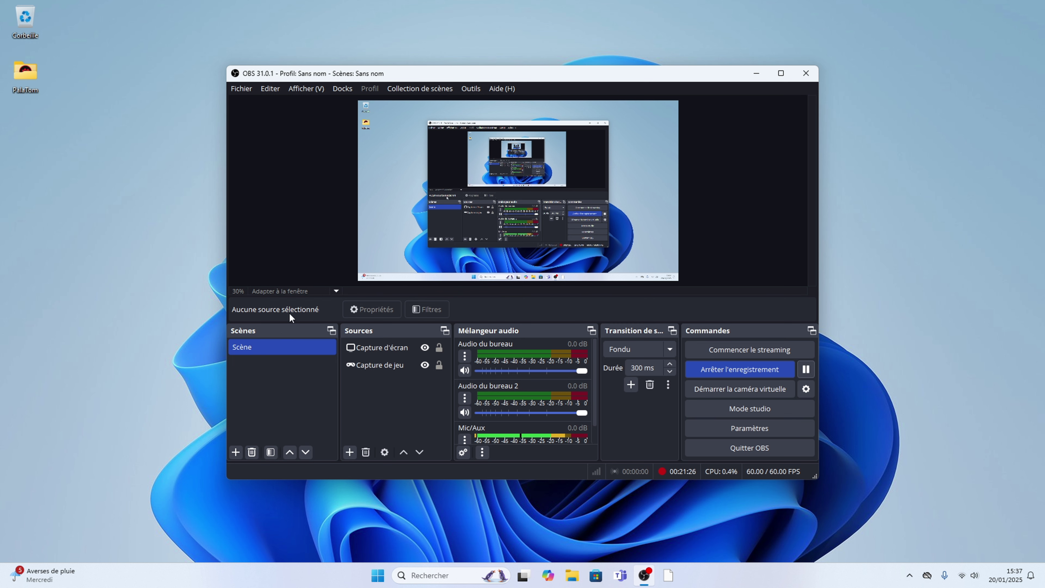
Step: Open the Windows Temp folder with the Run command temp and grant permanent access to it
{"action": "key", "text": "super"}
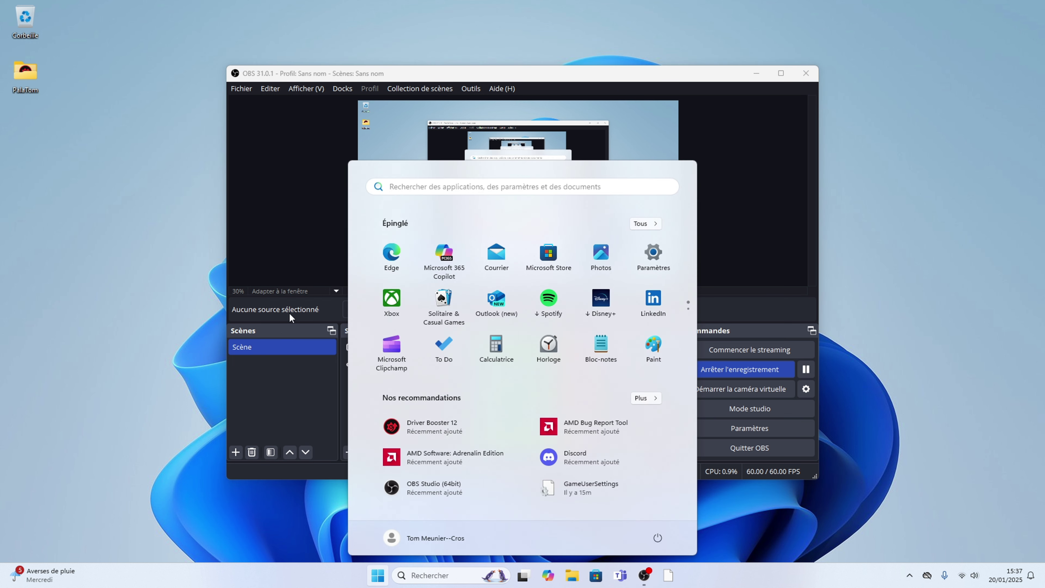
{"action": "key", "text": "super"}
{"action": "key", "text": "super+r"}
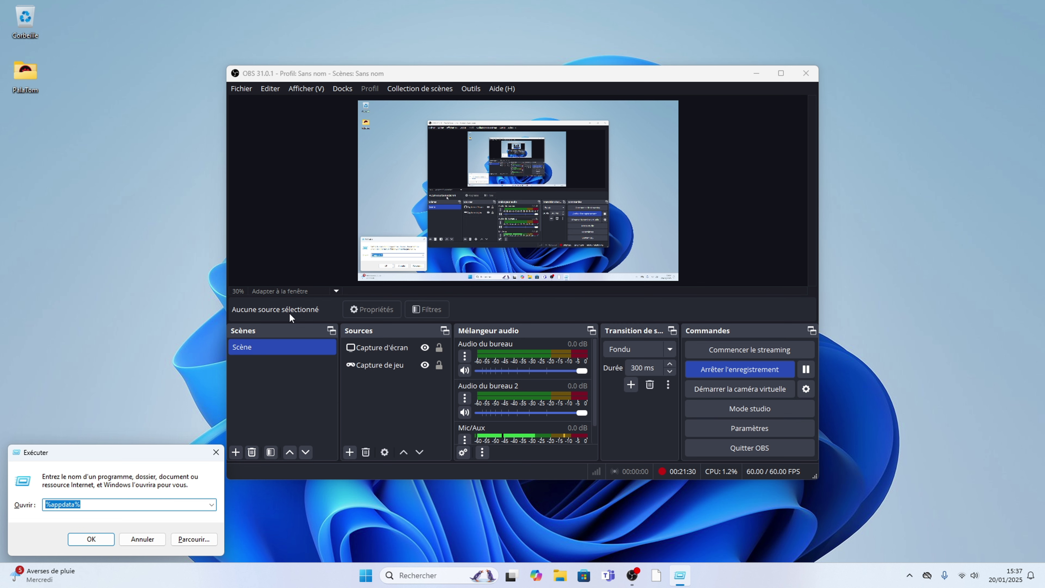
{"action": "type", "text": "temp"}
{"action": "key", "text": "Return"}
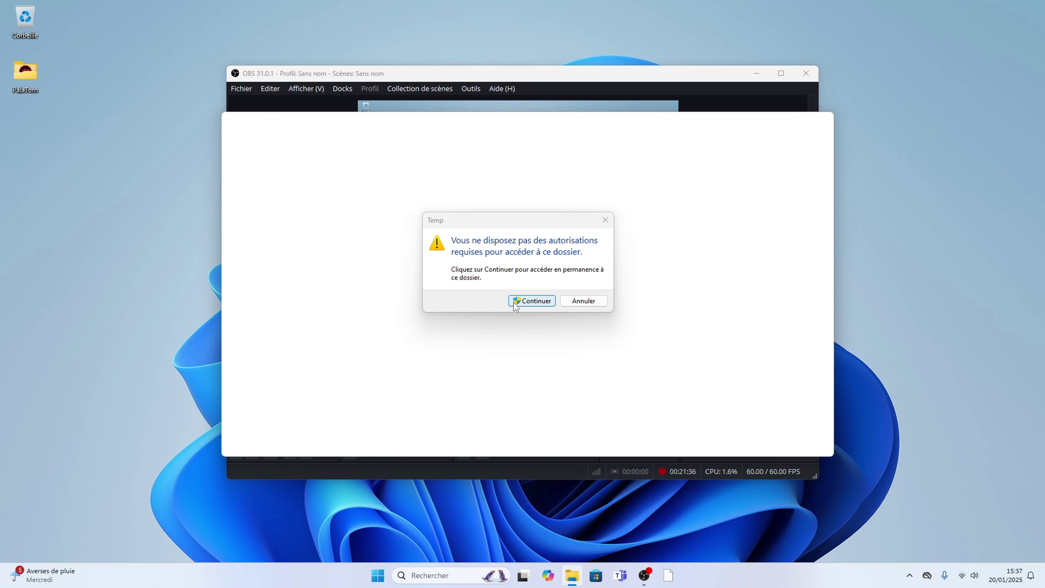
{"action": "left_click", "coordinate": [536, 299]}
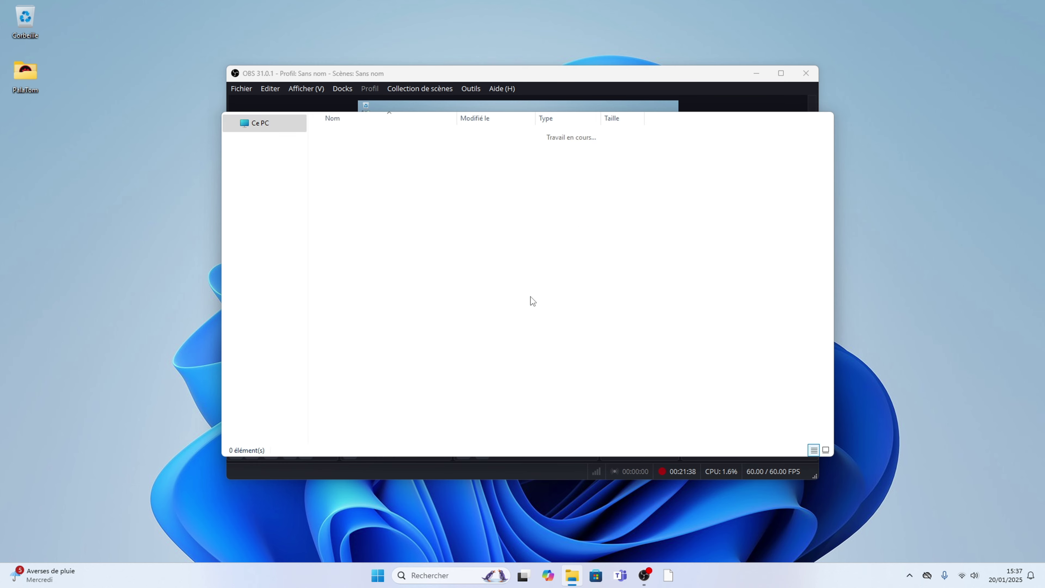
Step: Delete everything in the Temp folder, close it and empty the Recycle Bin permanently
{"action": "left_click_drag", "start_coordinate": [649, 365], "coordinate": [378, 205]}
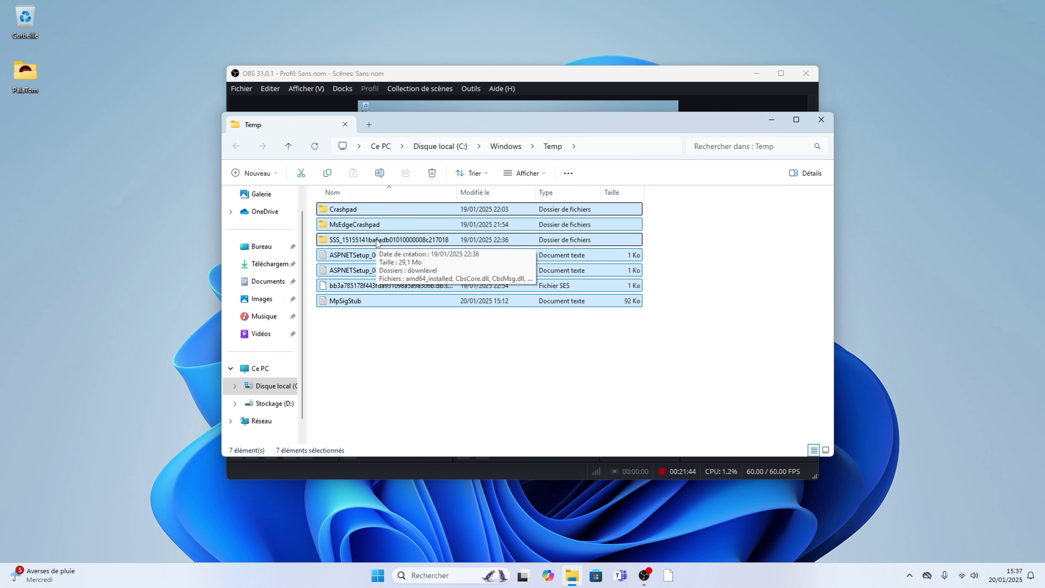
{"action": "right_click", "coordinate": [392, 241]}
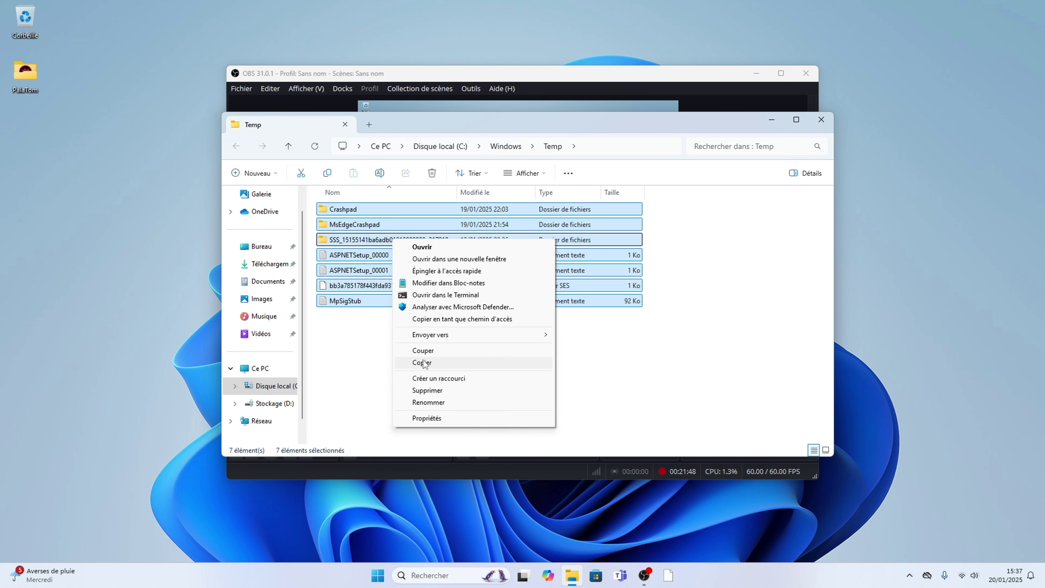
{"action": "left_click", "coordinate": [428, 387]}
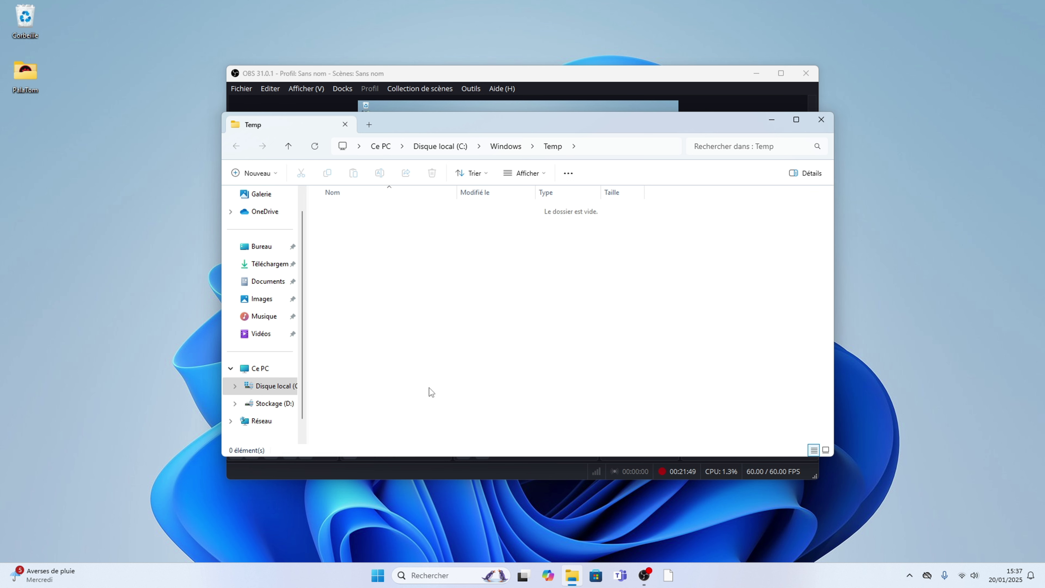
{"action": "left_click", "coordinate": [821, 120]}
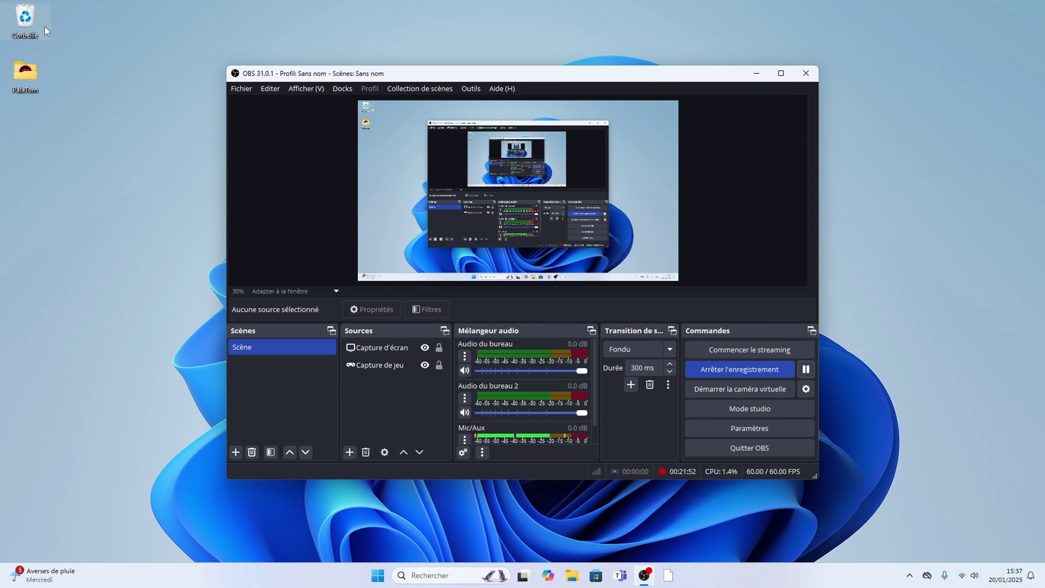
{"action": "right_click", "coordinate": [24, 25]}
{"action": "left_click", "coordinate": [65, 90]}
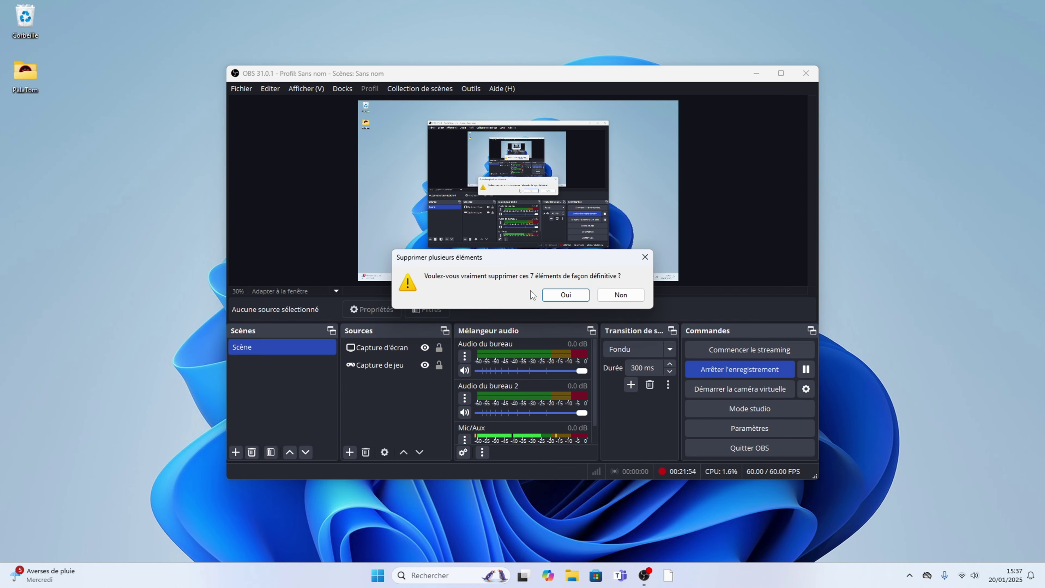
{"action": "left_click", "coordinate": [569, 294]}
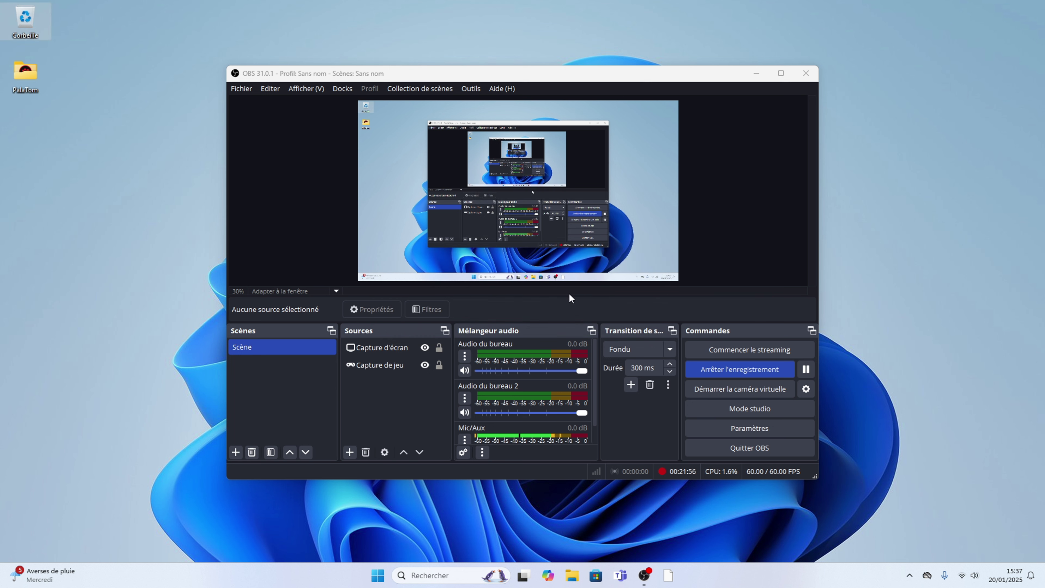
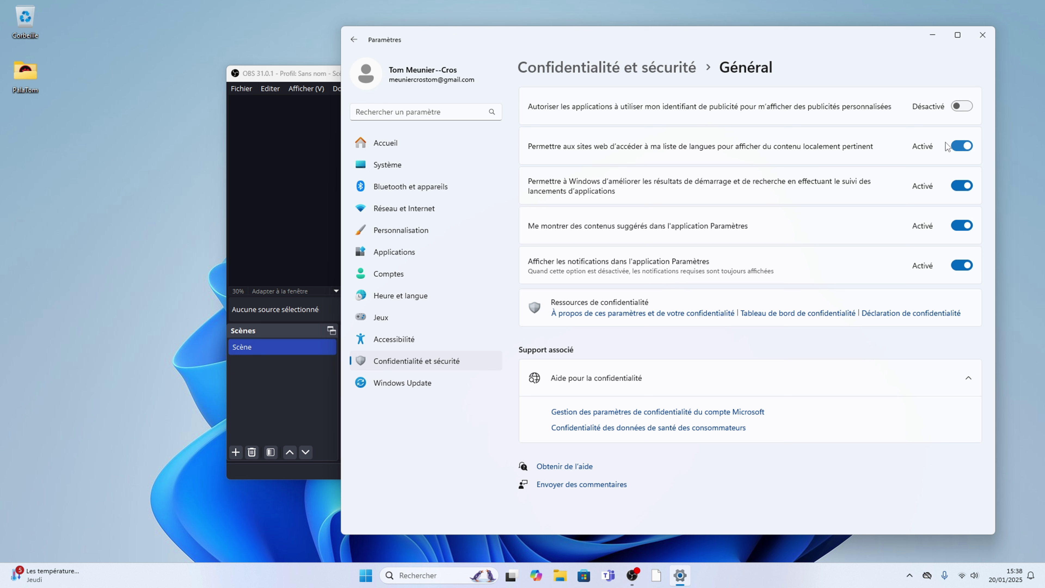
Step: Turn off website language list access, app launch tracking, suggested content and Settings notifications in the general privacy options
{"action": "left_click", "coordinate": [959, 146]}
{"action": "left_click", "coordinate": [962, 186]}
{"action": "left_click", "coordinate": [961, 225]}
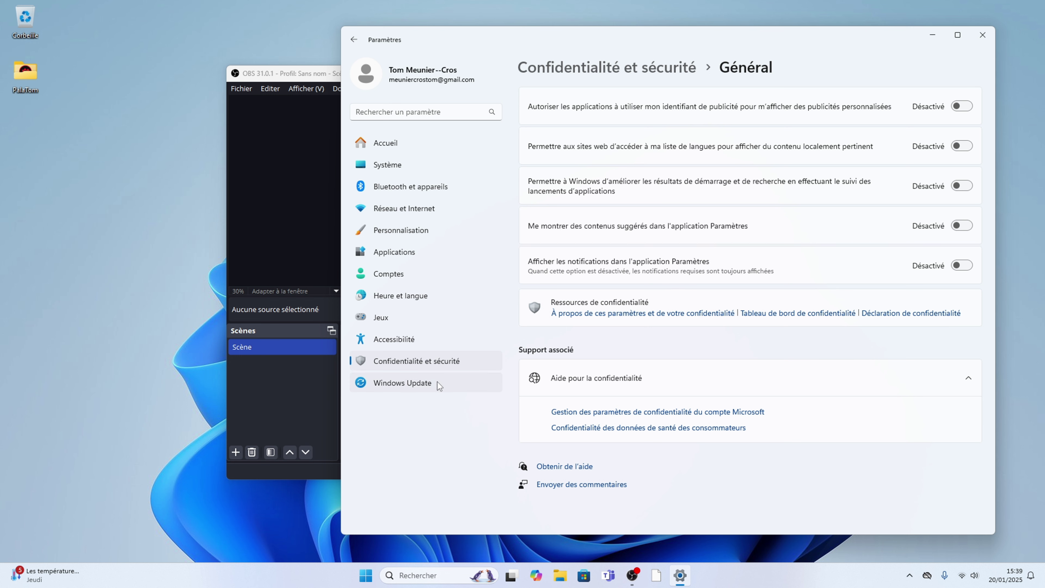
Step: Review the Diagnostics et commentaires privacy settings and turn off the personalised inking and typing dictionary
{"action": "left_click", "coordinate": [670, 66]}
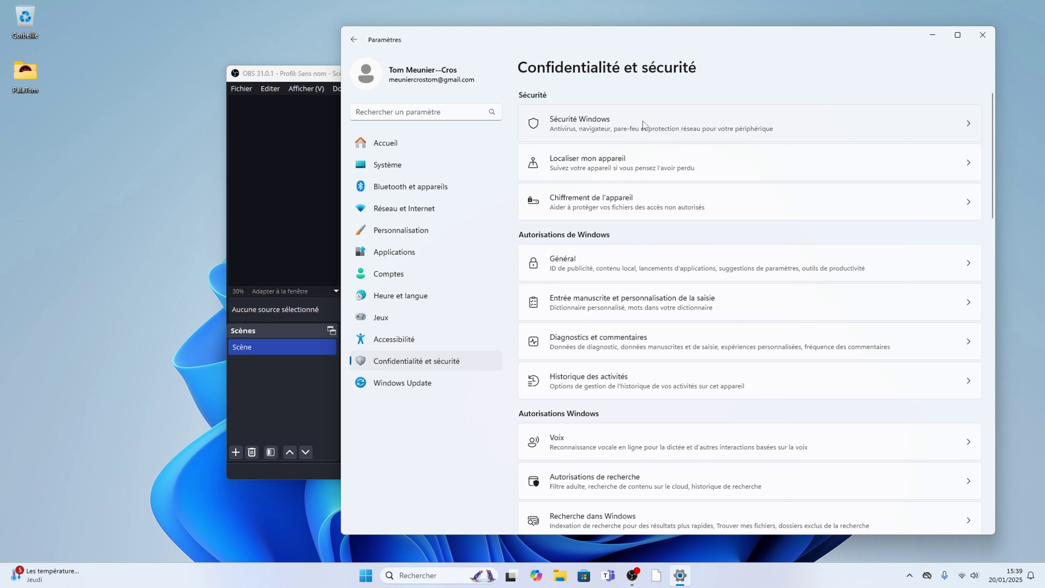
{"action": "left_click", "coordinate": [617, 340]}
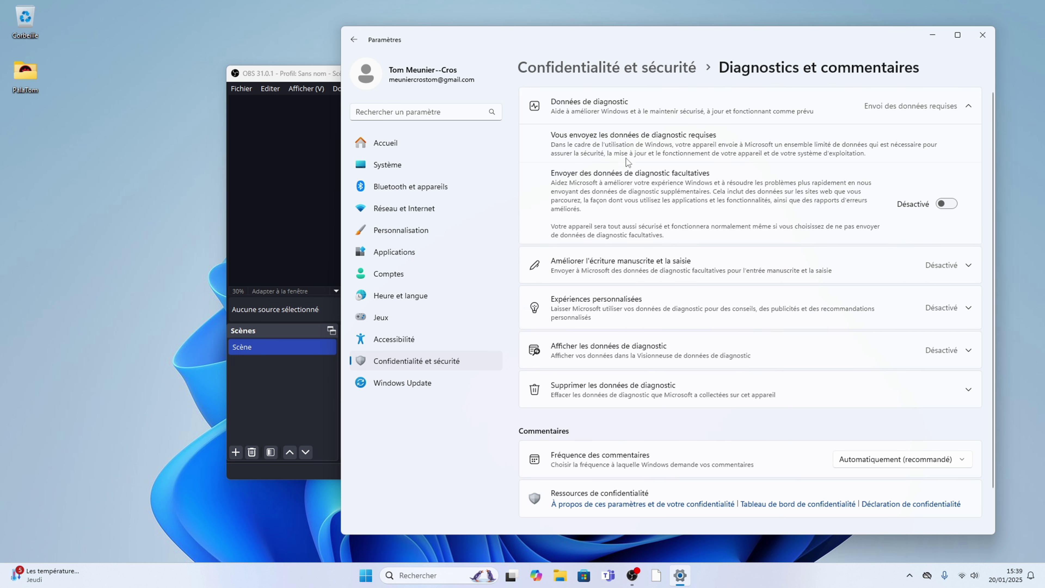
{"action": "scroll", "coordinate": [875, 164], "scroll_direction": "down", "scroll_amount": 2}
{"action": "scroll", "coordinate": [917, 143], "scroll_direction": "up", "scroll_amount": 2}
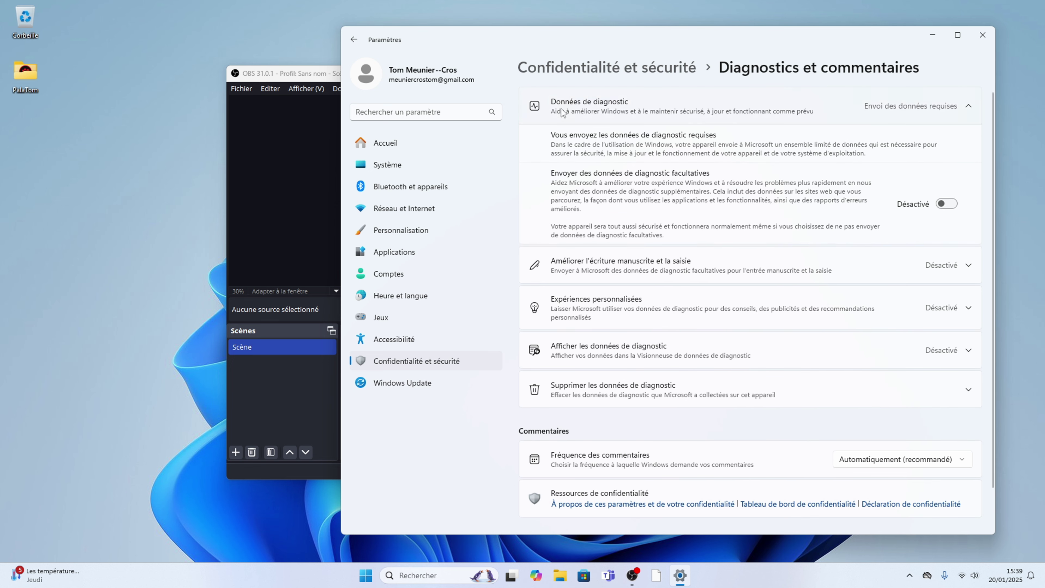
{"action": "left_click", "coordinate": [575, 68]}
{"action": "left_click", "coordinate": [602, 303]}
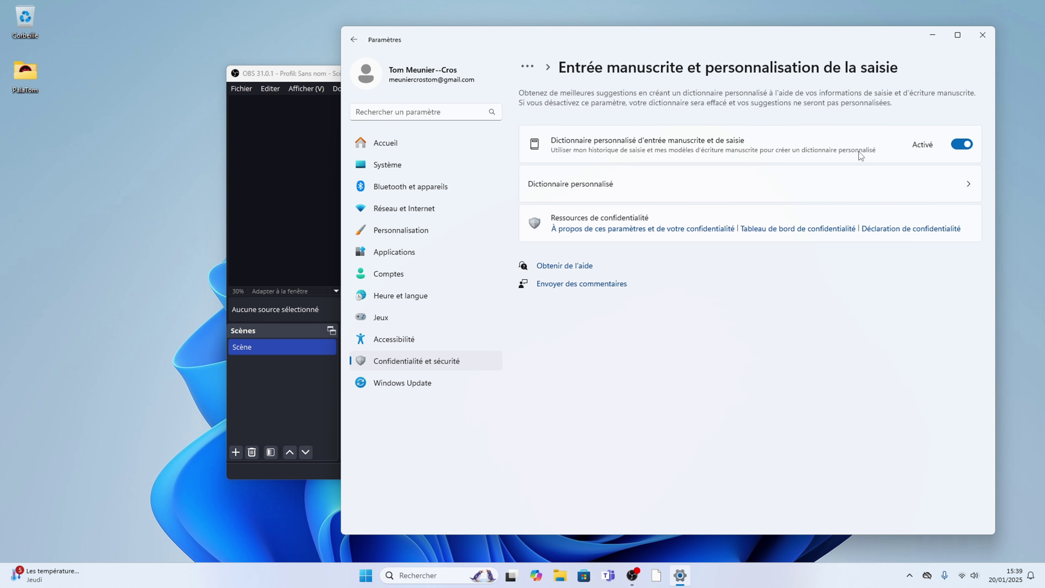
{"action": "left_click", "coordinate": [957, 143]}
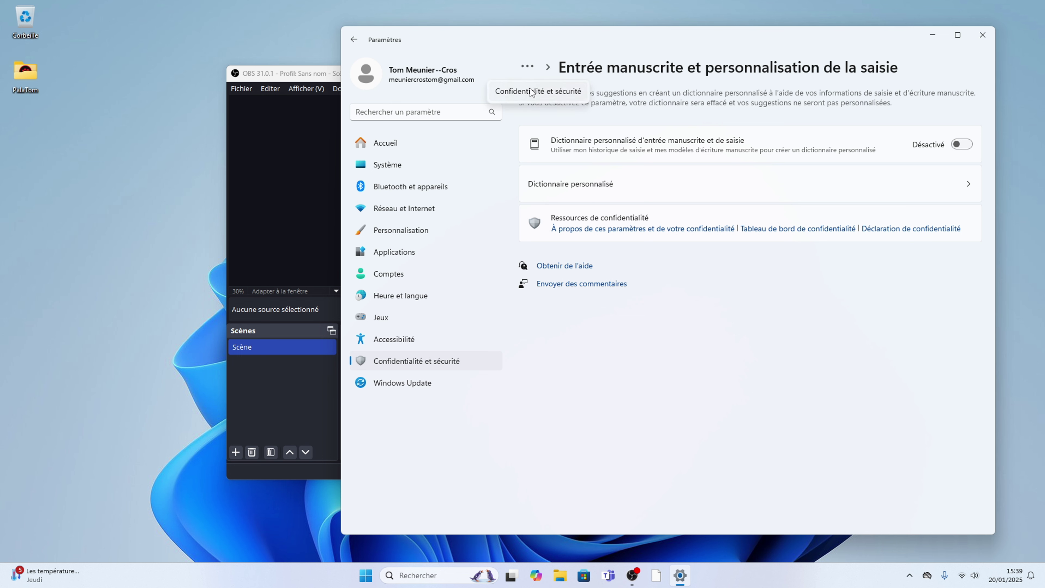
Step: Turn off storing the activity history on this device under Historique des activités
{"action": "left_click", "coordinate": [527, 66]}
{"action": "scroll", "coordinate": [606, 268], "scroll_direction": "down", "scroll_amount": 3}
{"action": "left_click", "coordinate": [603, 248]}
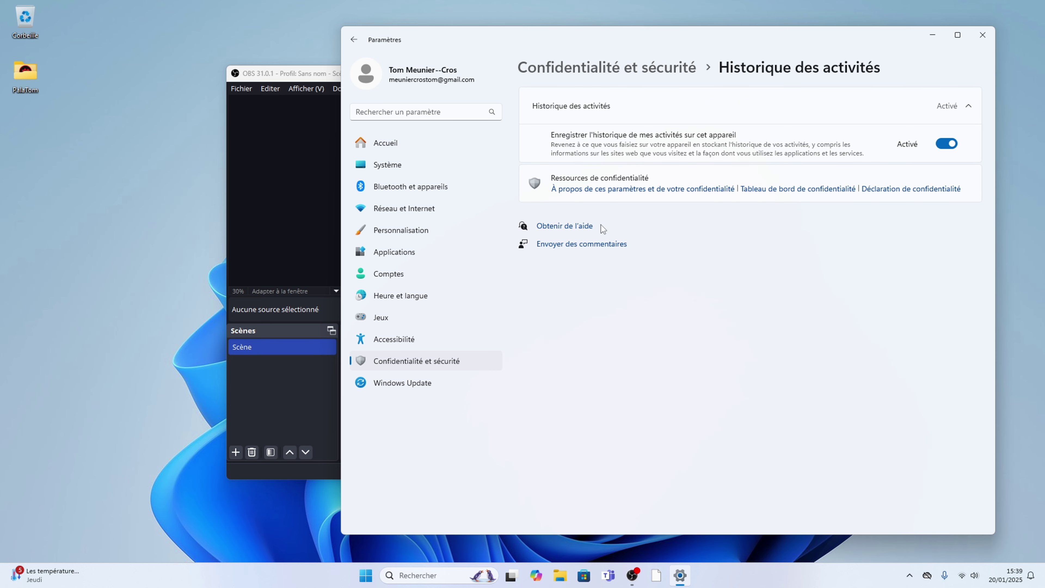
{"action": "left_click", "coordinate": [946, 143]}
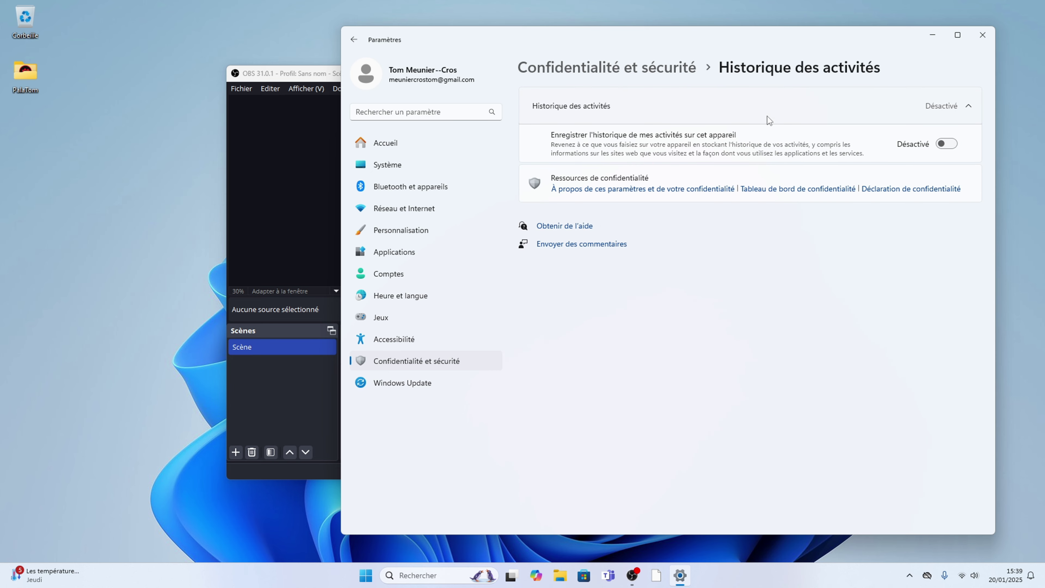
Step: Check the online speech recognition setting on the Voix privacy page
{"action": "left_click", "coordinate": [652, 71]}
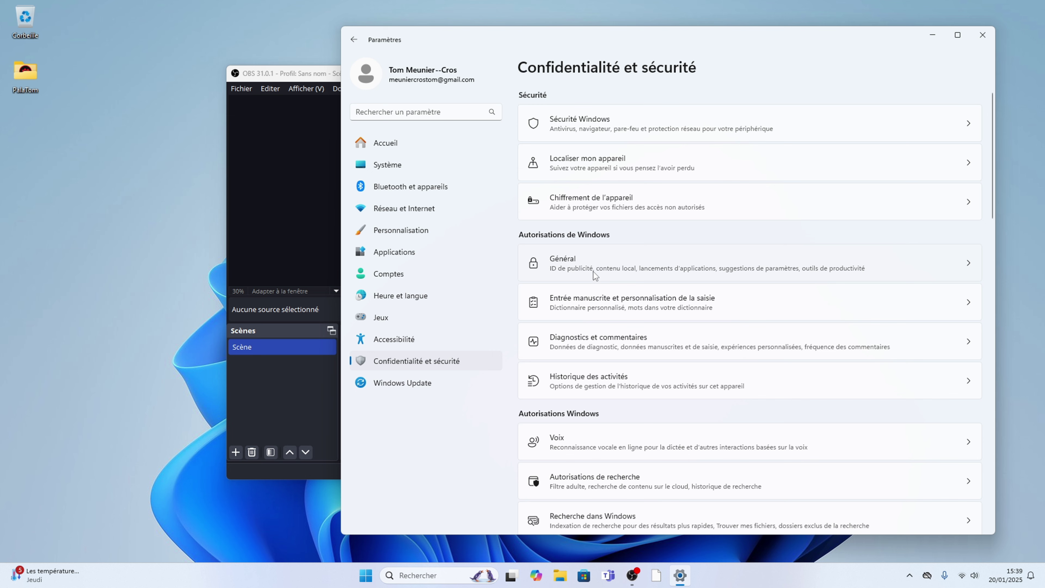
{"action": "scroll", "coordinate": [593, 271], "scroll_direction": "down", "scroll_amount": 5}
{"action": "left_click", "coordinate": [587, 227]}
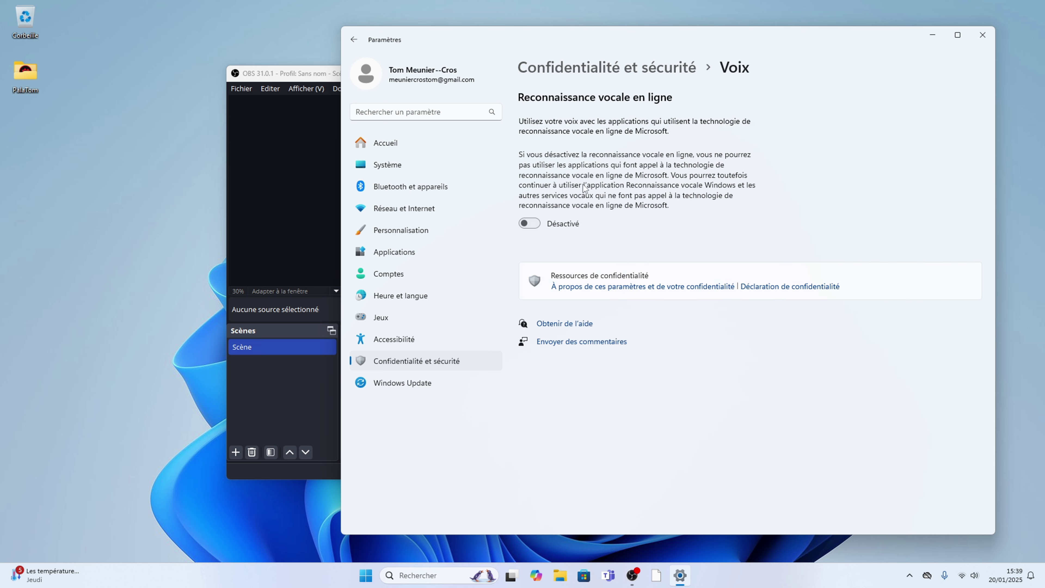
{"action": "left_click", "coordinate": [548, 71]}
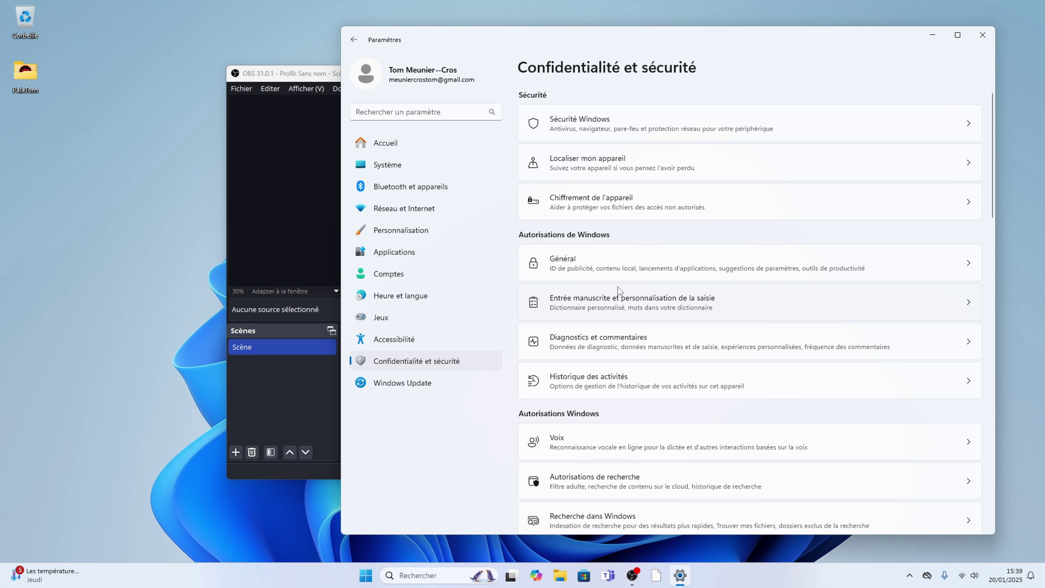
Step: Review the adult filter, cloud content search, search history and search highlights settings under Autorisations de recherche
{"action": "scroll", "coordinate": [624, 303], "scroll_direction": "down", "scroll_amount": 5}
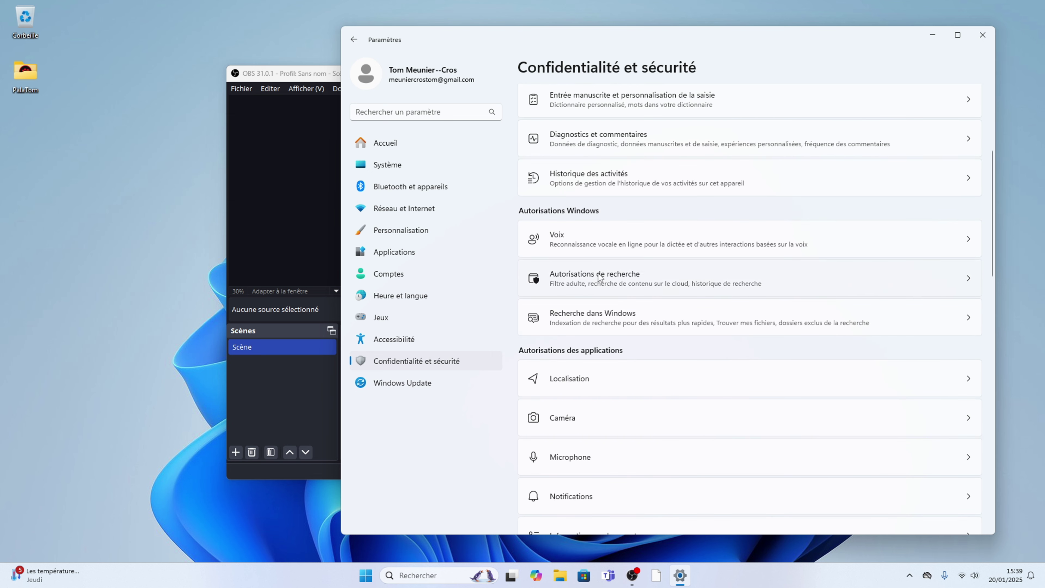
{"action": "left_click", "coordinate": [576, 276]}
{"action": "scroll", "coordinate": [599, 205], "scroll_direction": "down", "scroll_amount": 2}
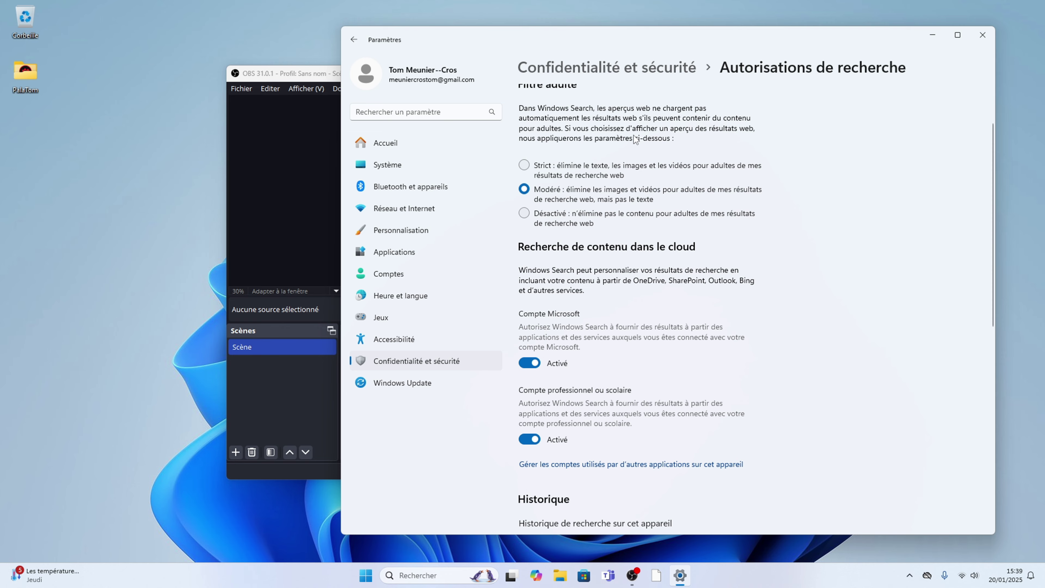
{"action": "scroll", "coordinate": [633, 132], "scroll_direction": "down", "scroll_amount": 10}
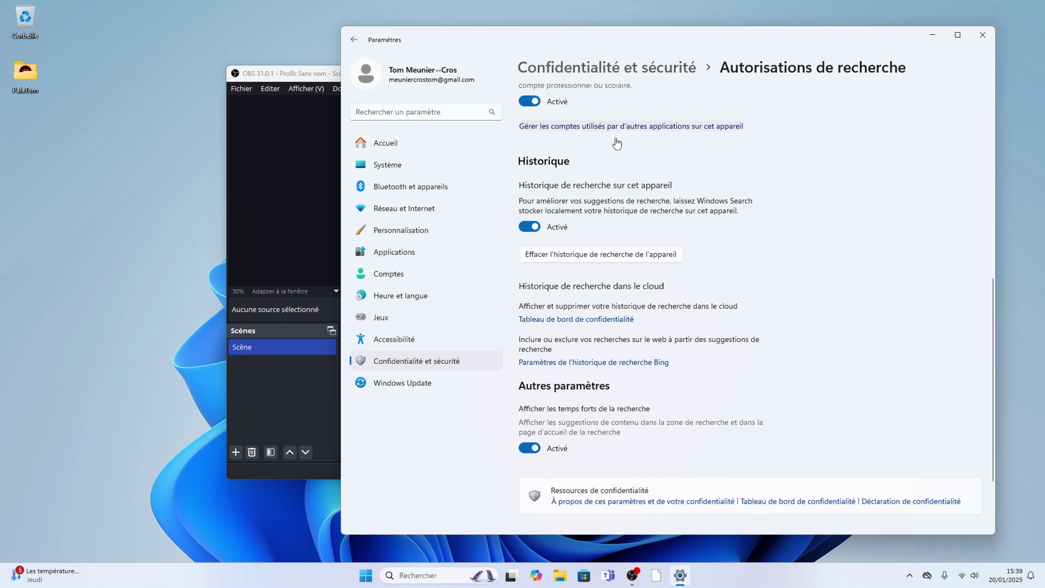
{"action": "scroll", "coordinate": [609, 139], "scroll_direction": "up", "scroll_amount": 10}
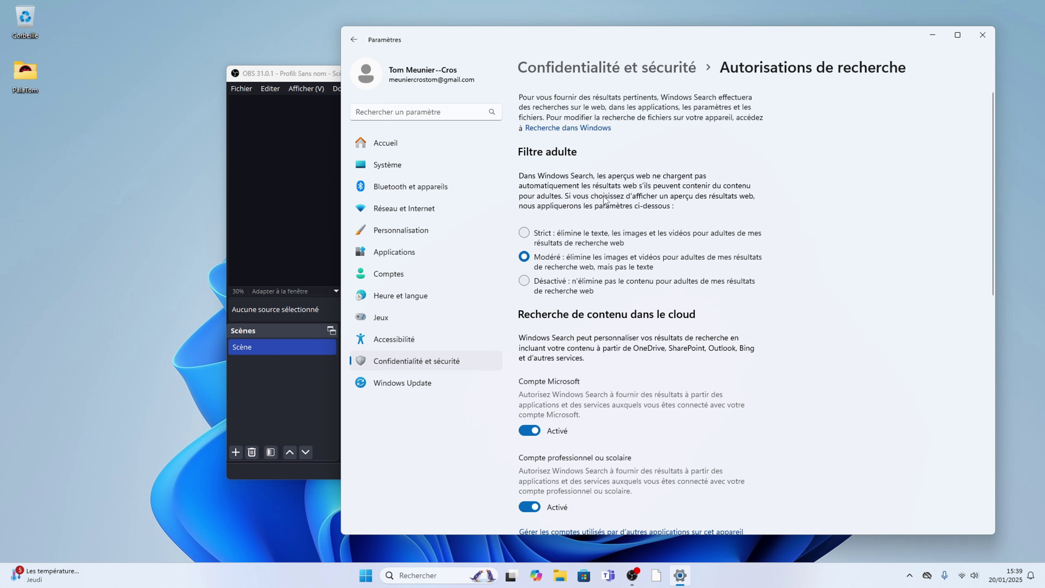
{"action": "scroll", "coordinate": [563, 232], "scroll_direction": "down", "scroll_amount": 3}
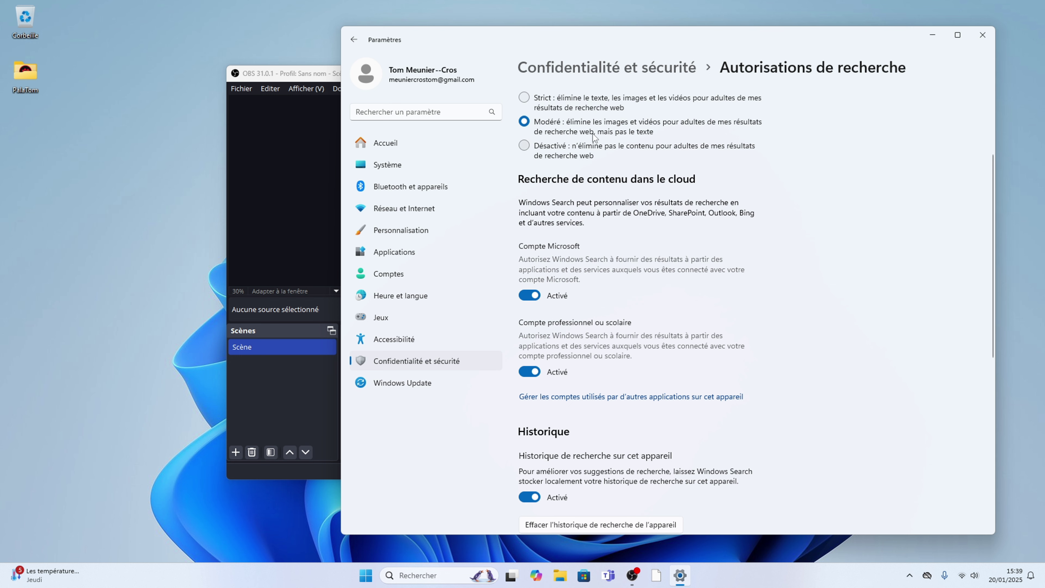
{"action": "left_click", "coordinate": [628, 69]}
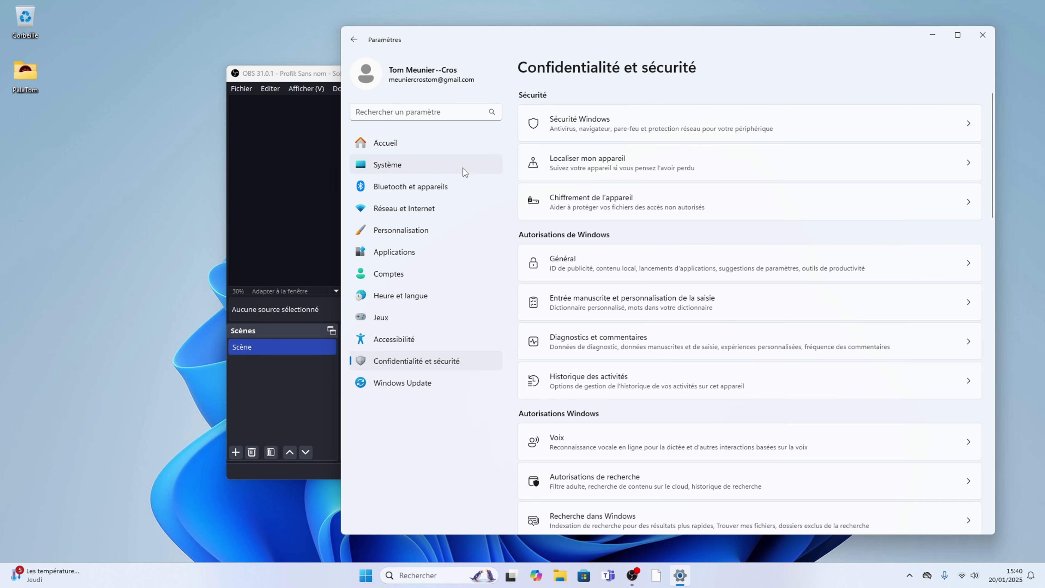
{"action": "left_click", "coordinate": [296, 220]}
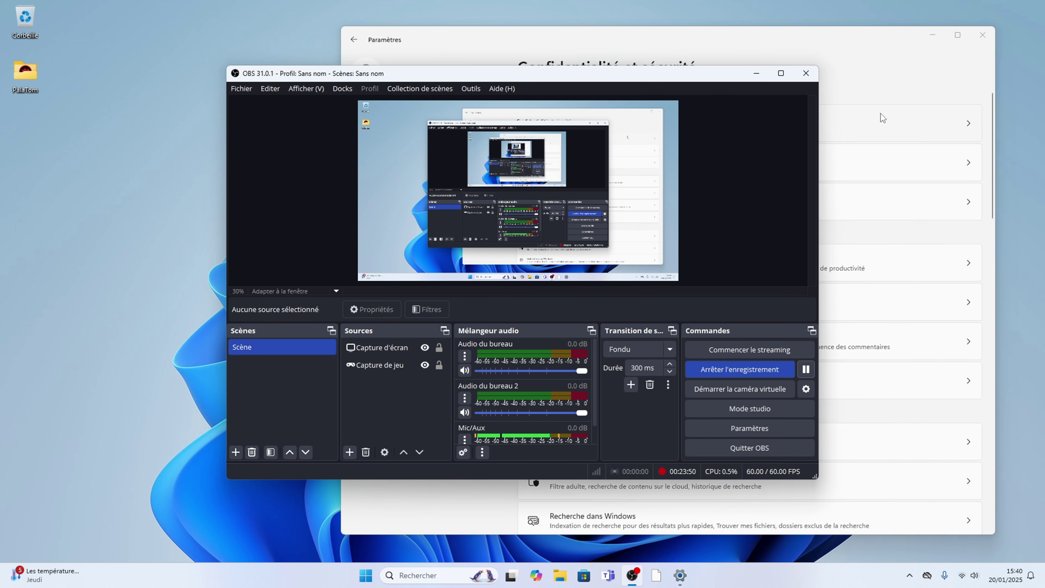
{"action": "left_click", "coordinate": [860, 95]}
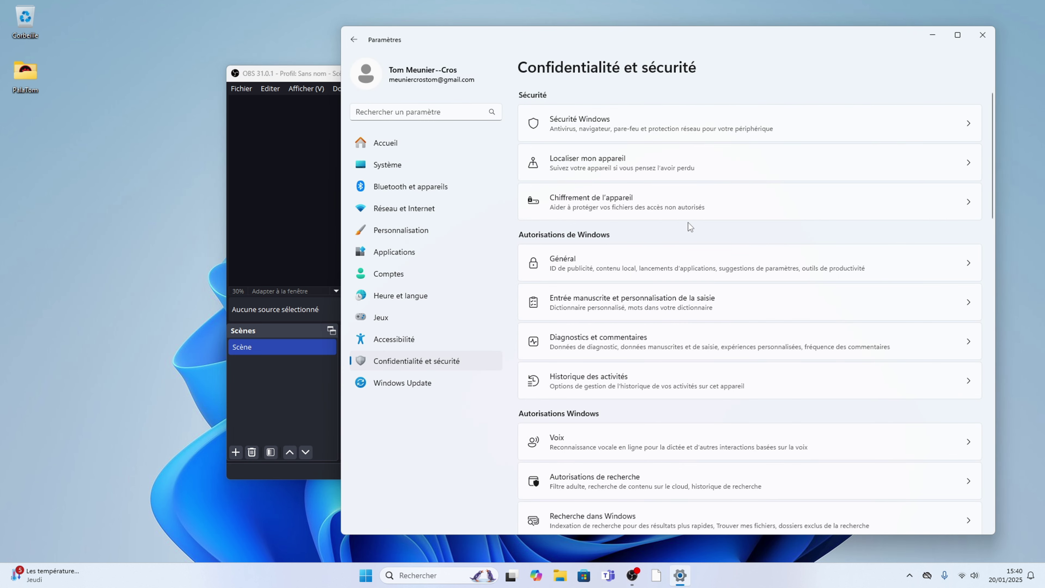
Step: Review the Recherche dans Windows indexing options and the Localisation permissions
{"action": "scroll", "coordinate": [673, 255], "scroll_direction": "down", "scroll_amount": 3}
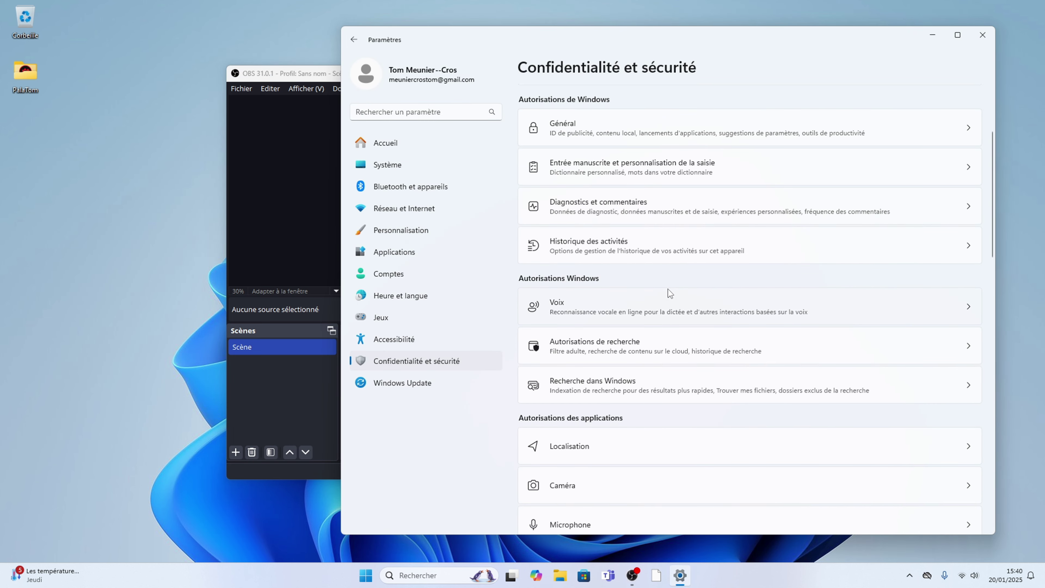
{"action": "left_click", "coordinate": [583, 374]}
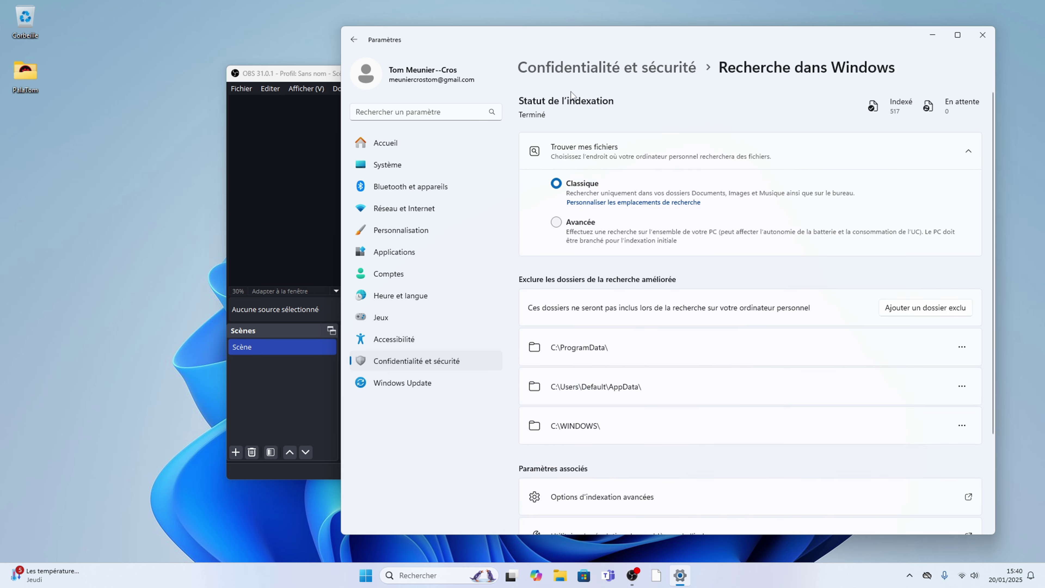
{"action": "left_click", "coordinate": [648, 68]}
{"action": "scroll", "coordinate": [609, 369], "scroll_direction": "down", "scroll_amount": 6}
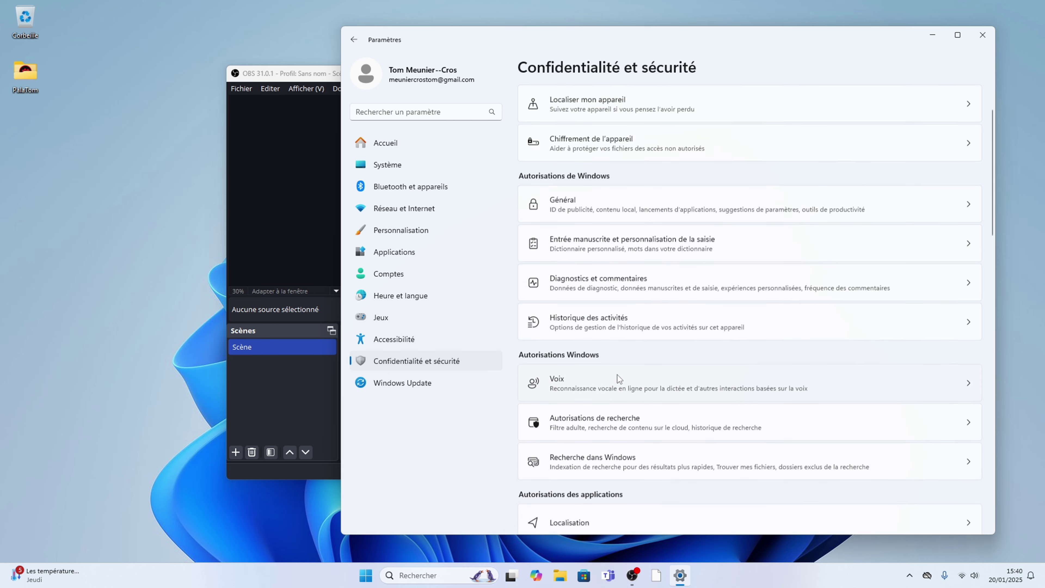
{"action": "left_click", "coordinate": [575, 246]}
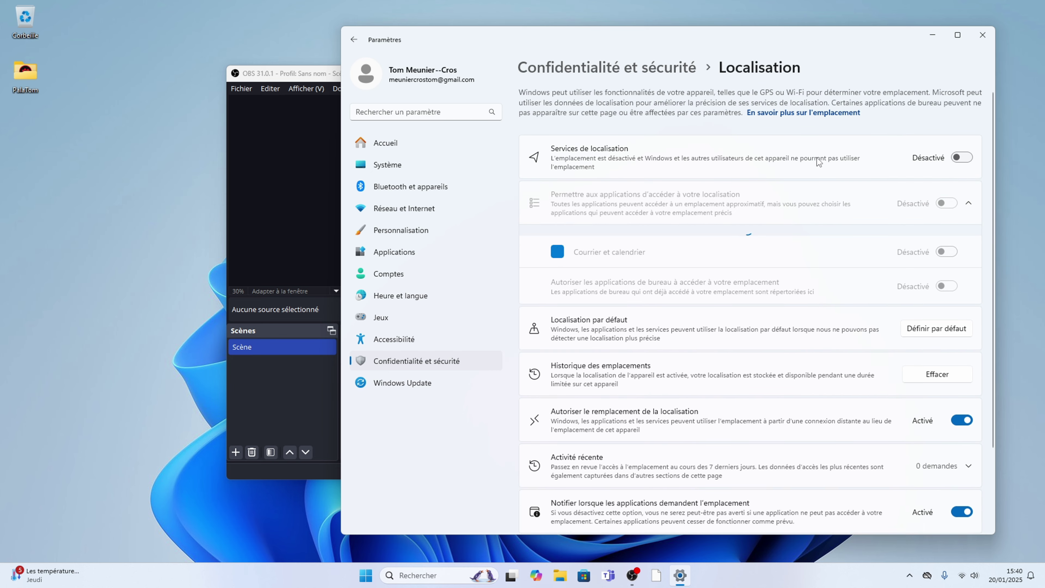
{"action": "left_click", "coordinate": [646, 66]}
Step: Turn off Accès à la caméra in the Caméra permissions and return to the privacy categories
{"action": "scroll", "coordinate": [639, 313], "scroll_direction": "down", "scroll_amount": 8}
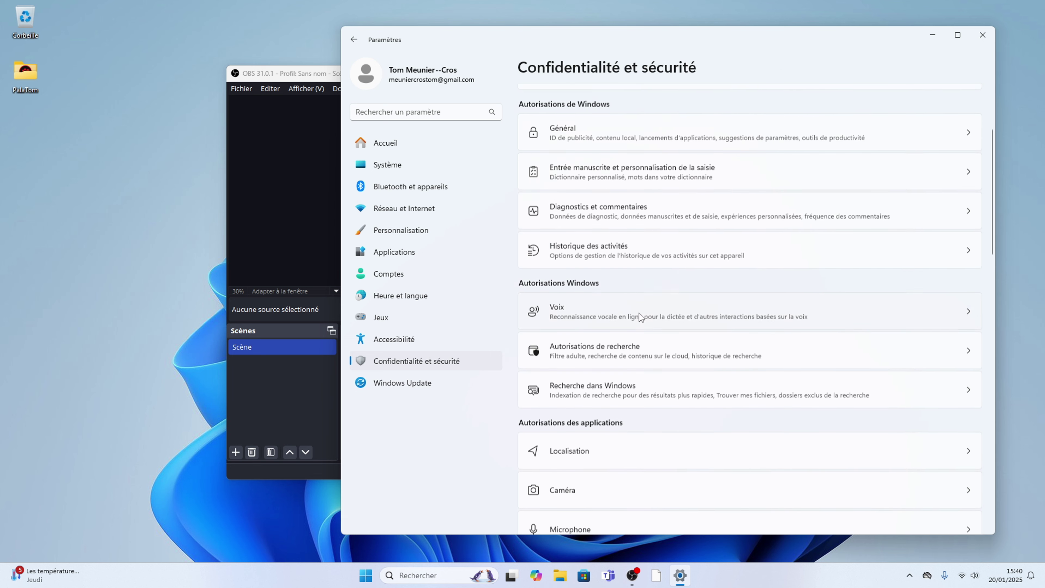
{"action": "left_click", "coordinate": [582, 290]}
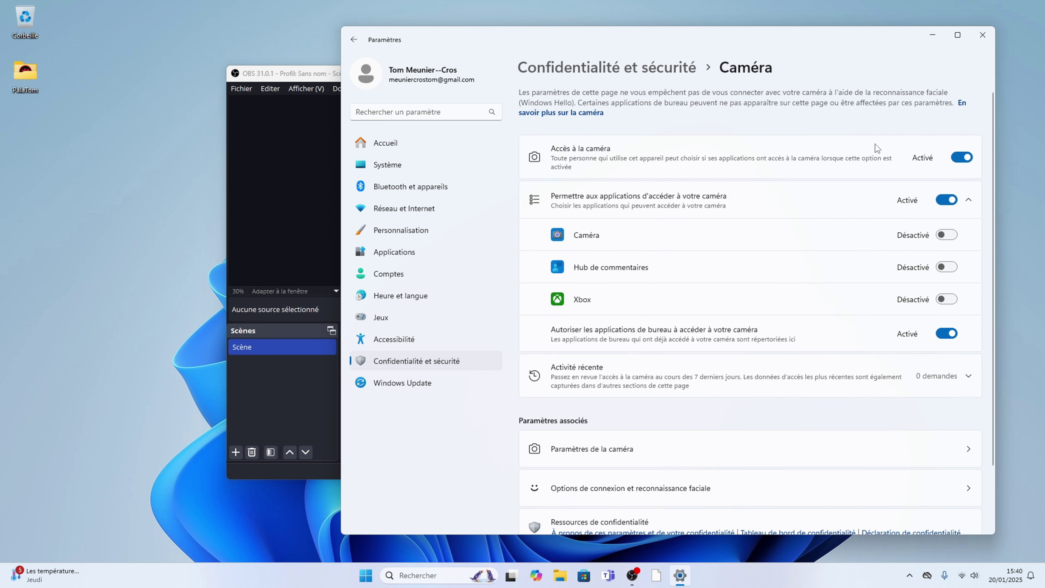
{"action": "left_click", "coordinate": [961, 157]}
{"action": "left_click", "coordinate": [618, 69]}
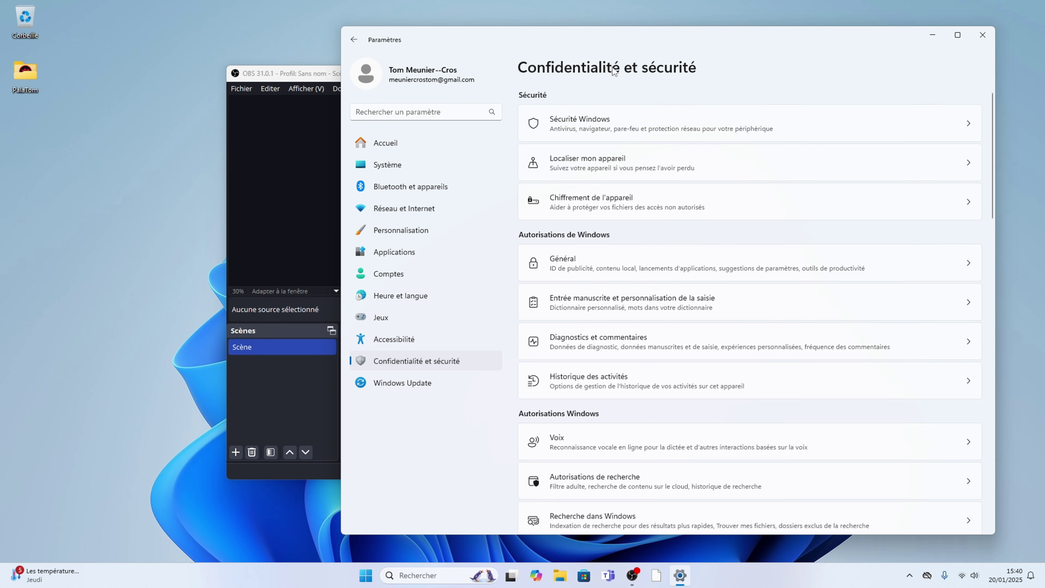
Step: Open the Microphone permissions and review which applications have access
{"action": "scroll", "coordinate": [639, 222], "scroll_direction": "down", "scroll_amount": 6}
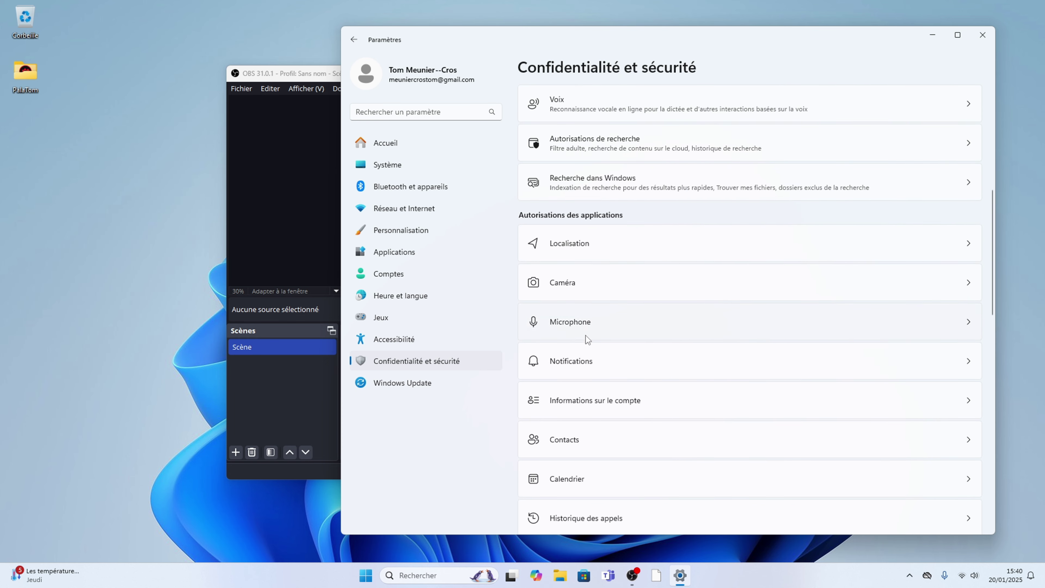
{"action": "left_click", "coordinate": [585, 335]}
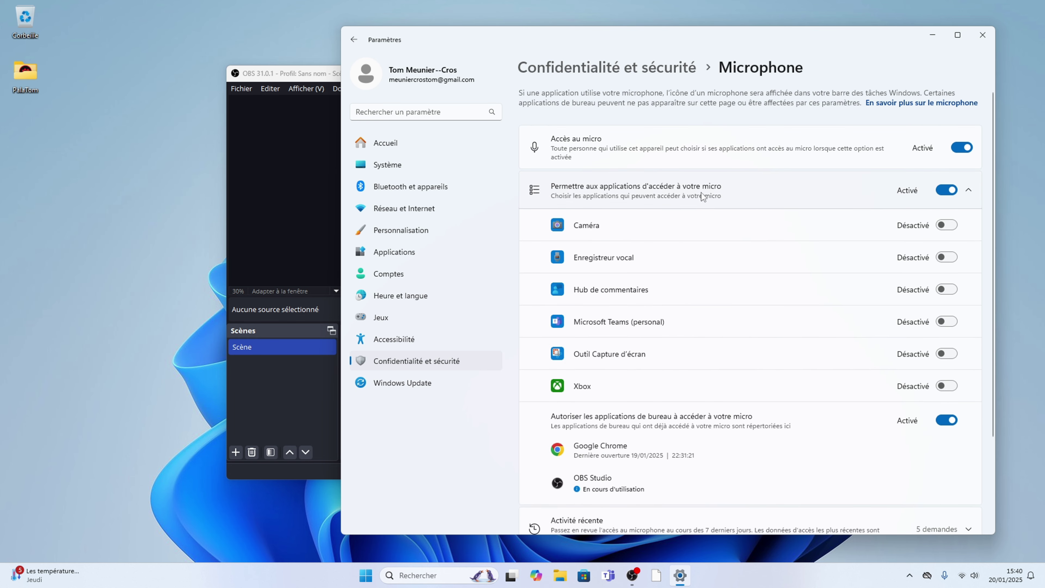
{"action": "scroll", "coordinate": [806, 304], "scroll_direction": "down", "scroll_amount": 3}
{"action": "scroll", "coordinate": [786, 292], "scroll_direction": "up", "scroll_amount": 2}
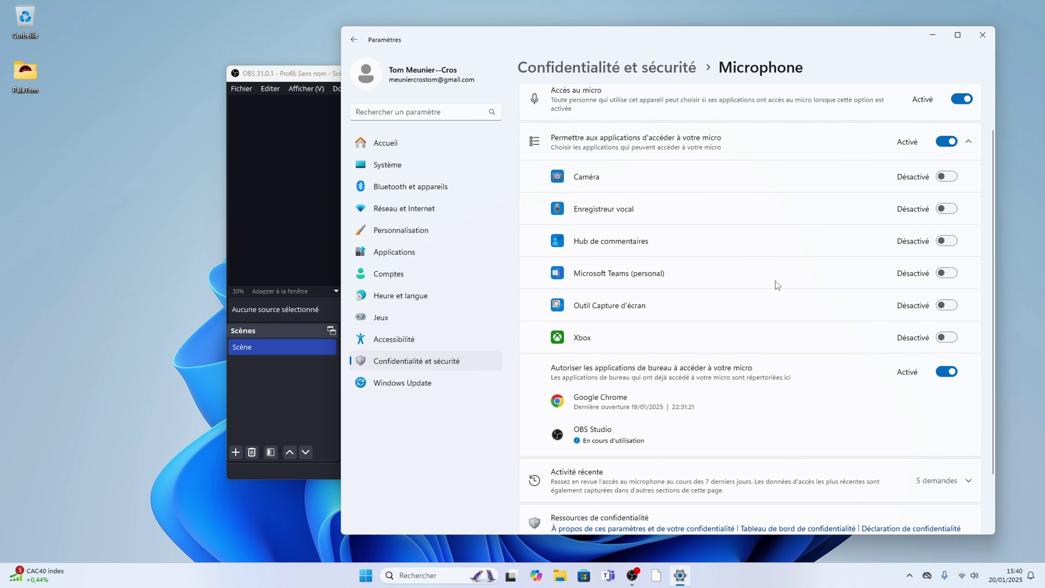
Step: Try turning off microphone access for applications, turn it back on and check the microphone level in OBS
{"action": "left_click", "coordinate": [942, 143]}
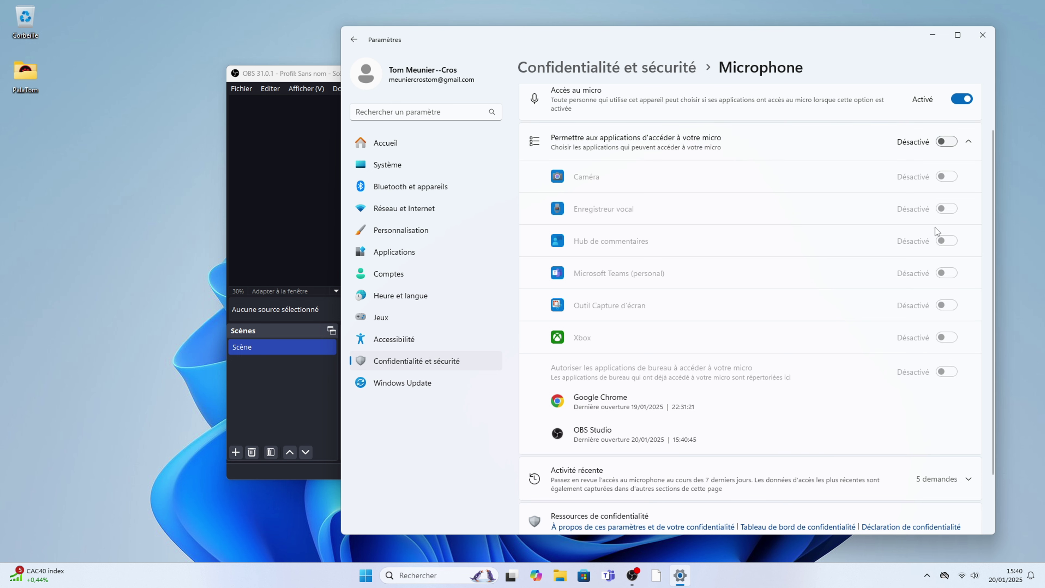
{"action": "left_click", "coordinate": [306, 208]}
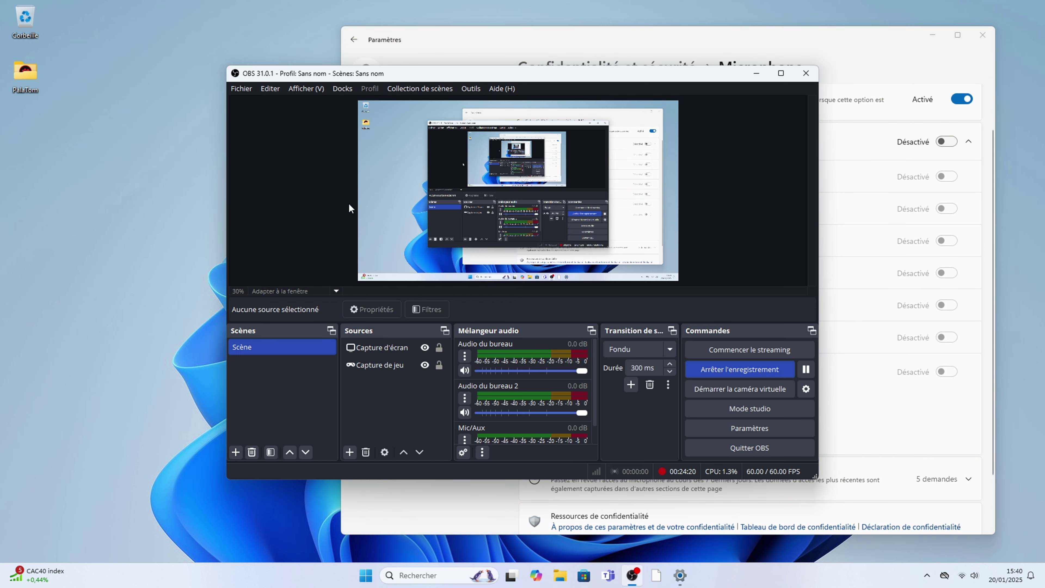
{"action": "left_click", "coordinate": [942, 142]}
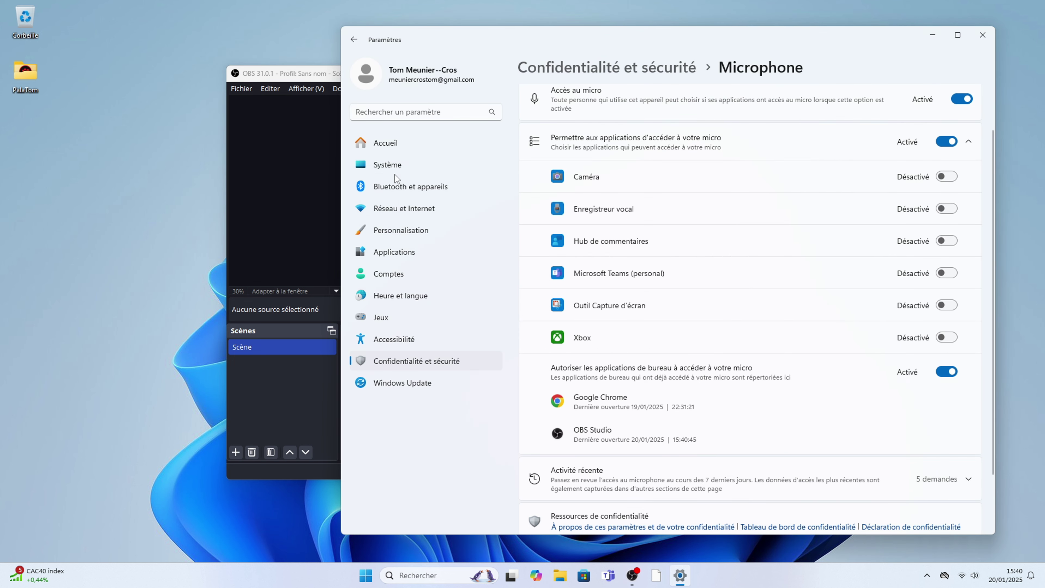
{"action": "key", "text": "alt+Tab"}
{"action": "scroll", "coordinate": [534, 407], "scroll_direction": "down", "scroll_amount": 2}
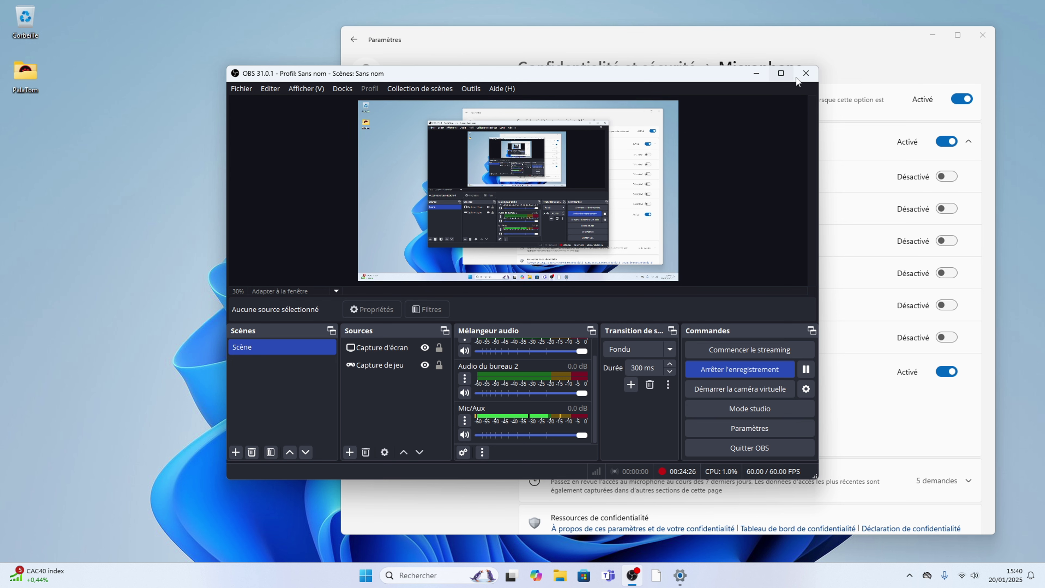
{"action": "left_click", "coordinate": [862, 53]}
{"action": "scroll", "coordinate": [893, 100], "scroll_direction": "up", "scroll_amount": 2}
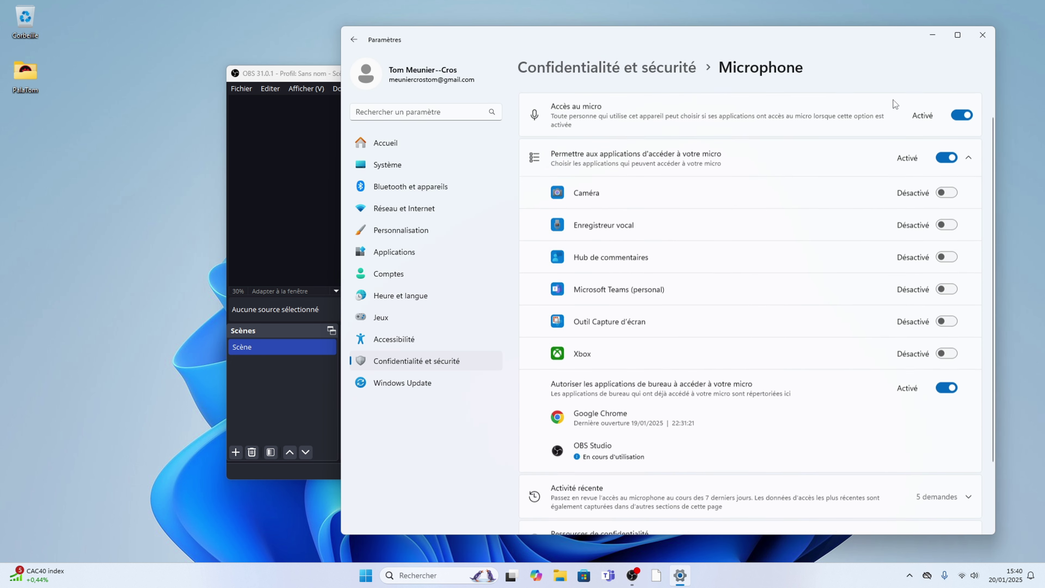
Step: Review the remaining Microphone permissions, including desktop application access, and return to the privacy categories
{"action": "scroll", "coordinate": [885, 273], "scroll_direction": "down", "scroll_amount": 3}
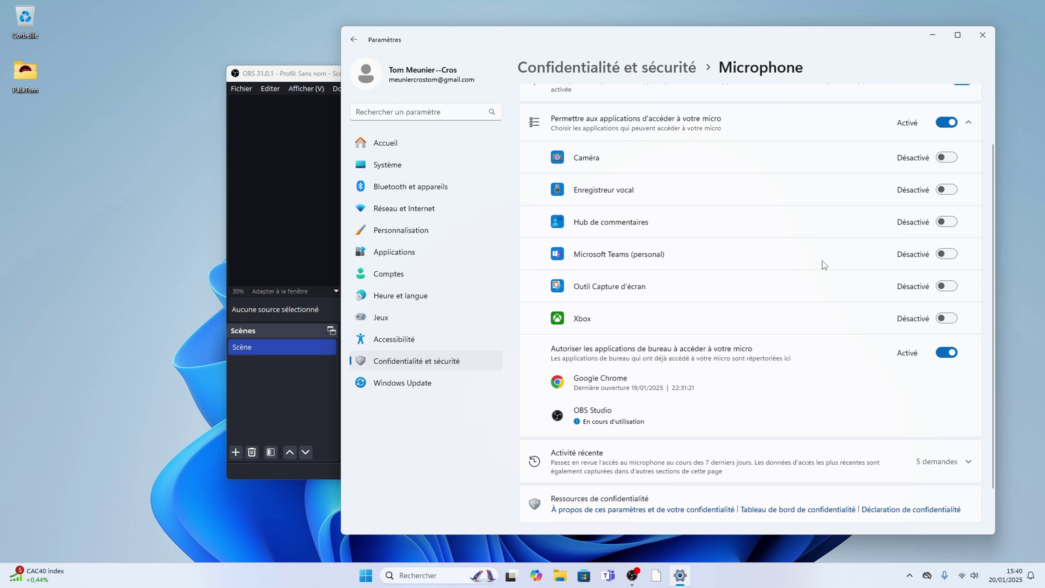
{"action": "scroll", "coordinate": [807, 230], "scroll_direction": "down", "scroll_amount": 2}
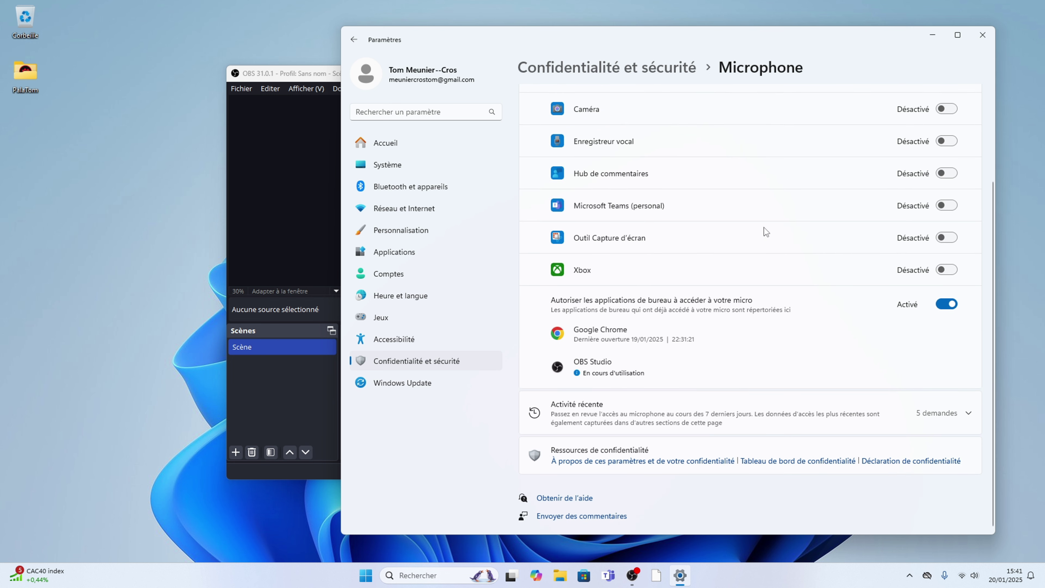
{"action": "scroll", "coordinate": [740, 226], "scroll_direction": "up", "scroll_amount": 4}
{"action": "left_click", "coordinate": [567, 71]}
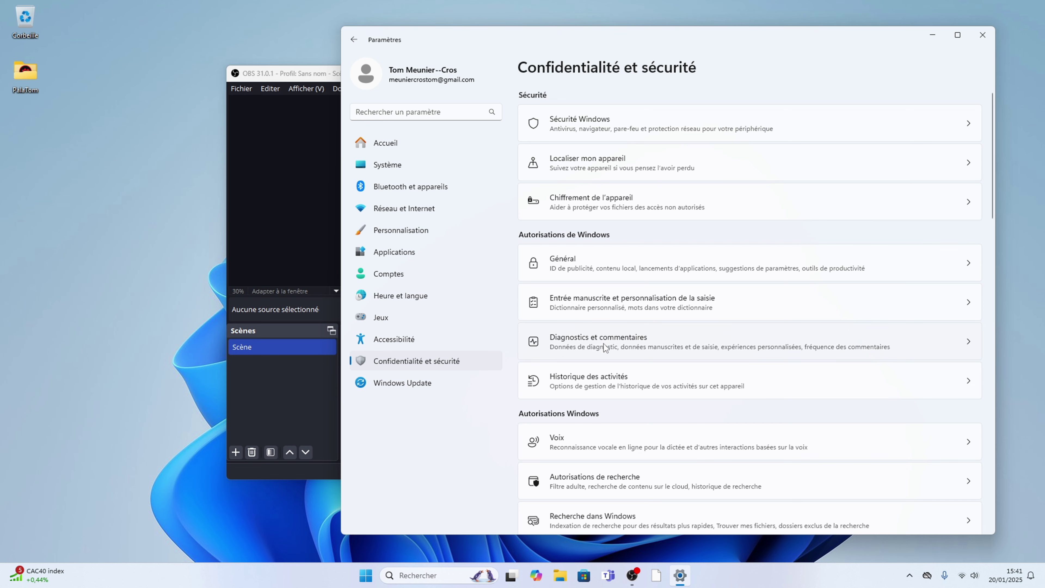
Step: Review the Notifications and Informations sur le compte access settings, returning to the privacy categories after each
{"action": "scroll", "coordinate": [603, 341], "scroll_direction": "down", "scroll_amount": 4}
{"action": "scroll", "coordinate": [600, 328], "scroll_direction": "down", "scroll_amount": 4}
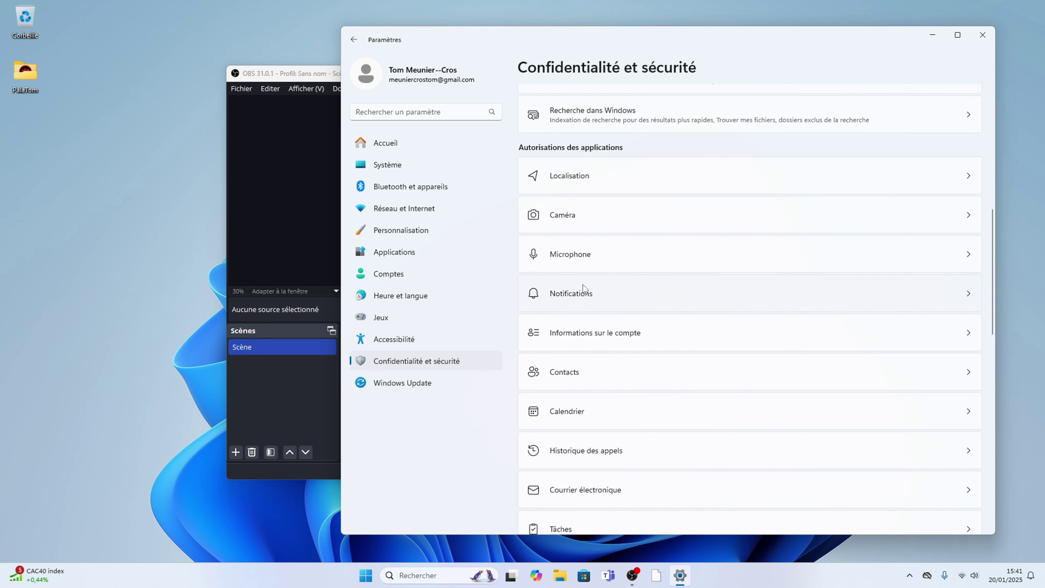
{"action": "left_click", "coordinate": [601, 292]}
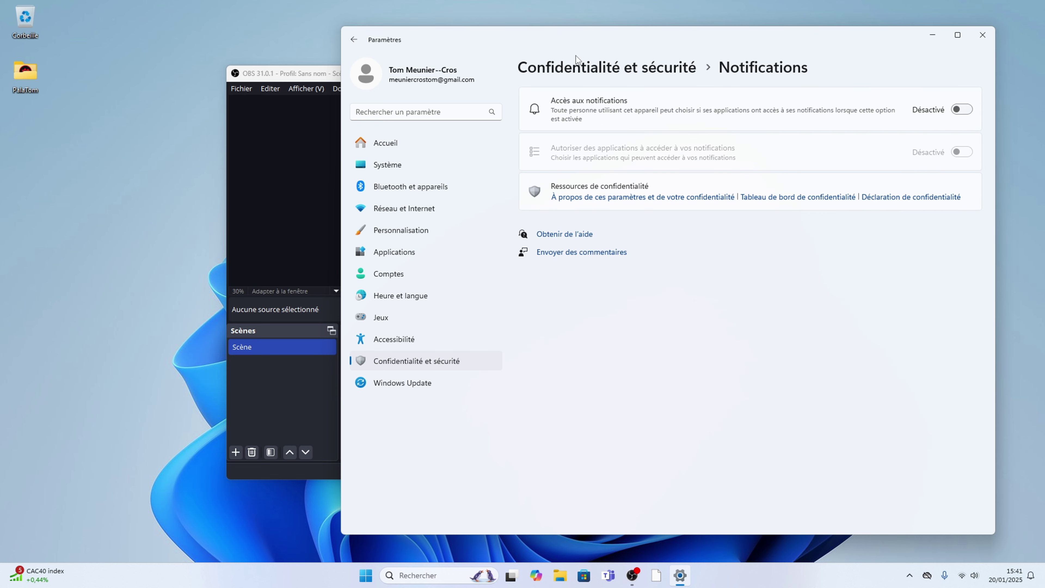
{"action": "left_click", "coordinate": [574, 69]}
{"action": "scroll", "coordinate": [600, 267], "scroll_direction": "down", "scroll_amount": 10}
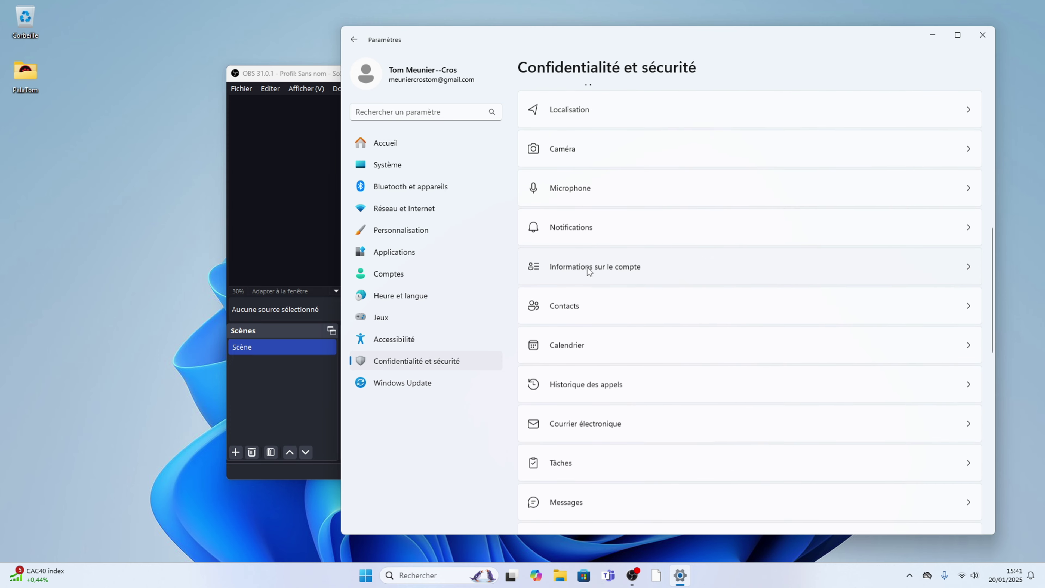
{"action": "left_click", "coordinate": [575, 279]}
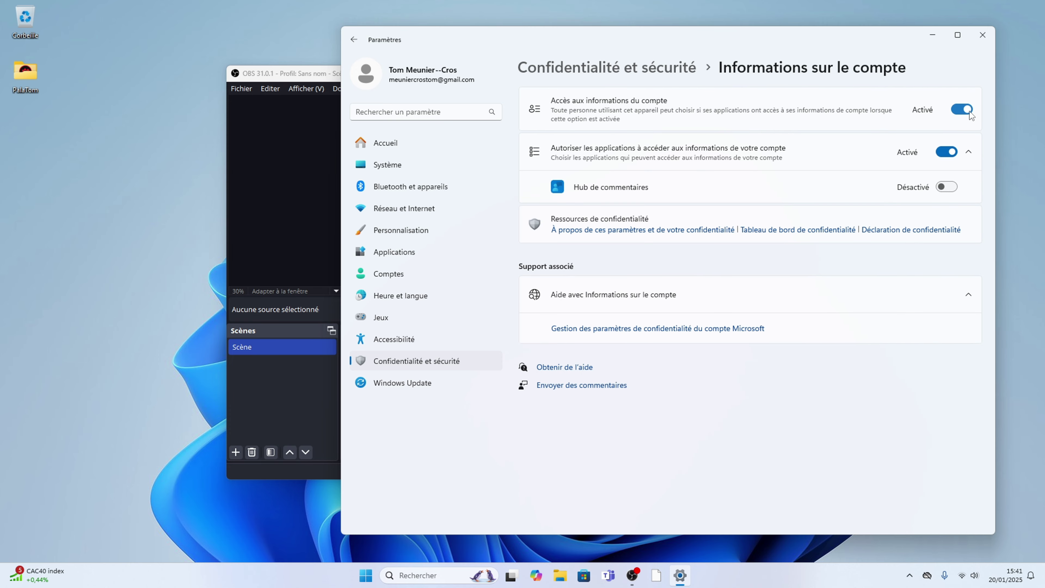
{"action": "left_click", "coordinate": [622, 67]}
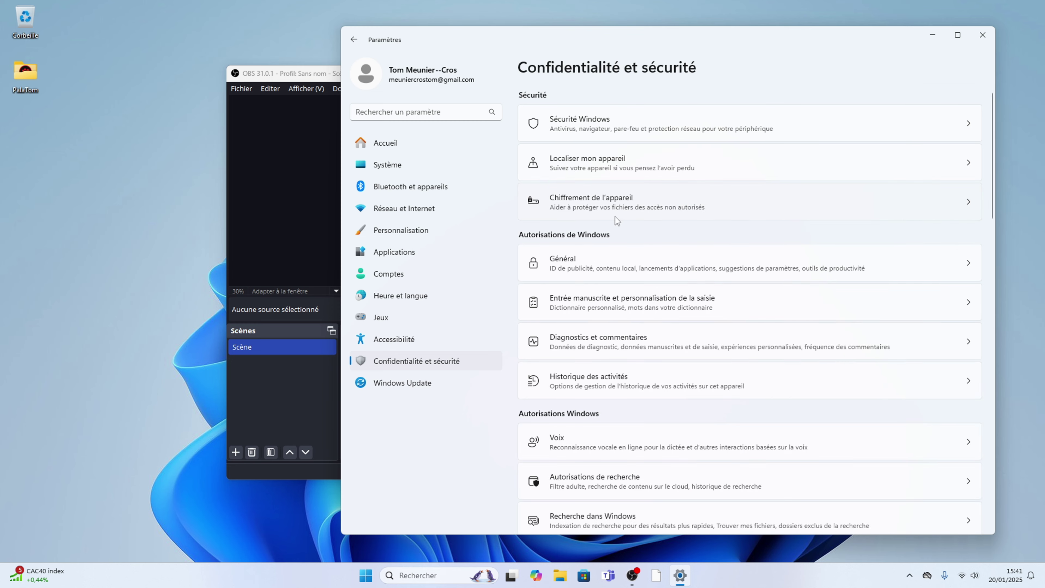
Step: Review the Contacts and Calendrier access settings, returning to the privacy categories after each
{"action": "scroll", "coordinate": [613, 214], "scroll_direction": "down", "scroll_amount": 10}
{"action": "left_click", "coordinate": [589, 297]}
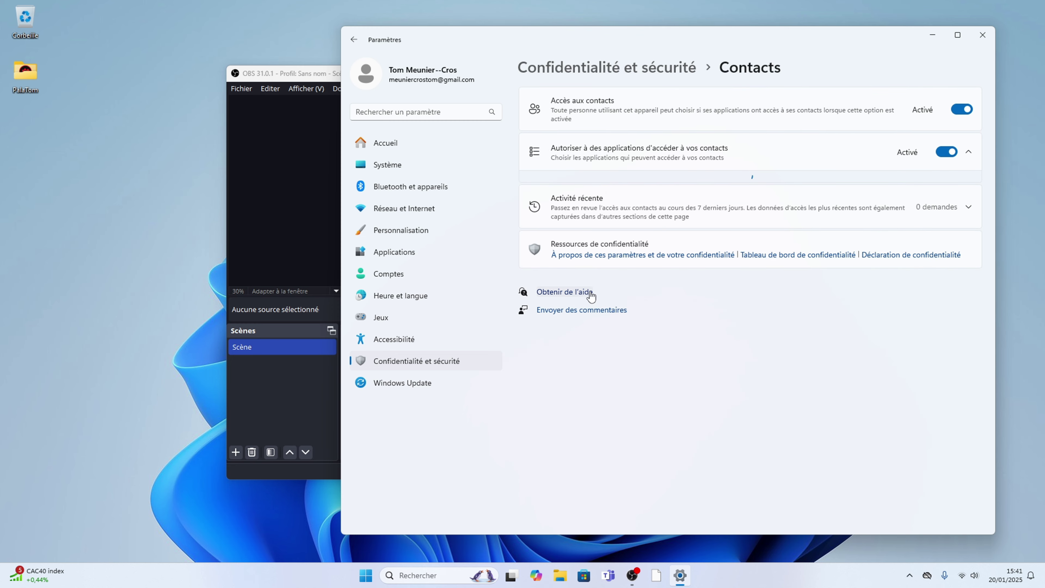
{"action": "left_click", "coordinate": [579, 68]}
{"action": "scroll", "coordinate": [600, 201], "scroll_direction": "down", "scroll_amount": 6}
{"action": "scroll", "coordinate": [596, 230], "scroll_direction": "down", "scroll_amount": 5}
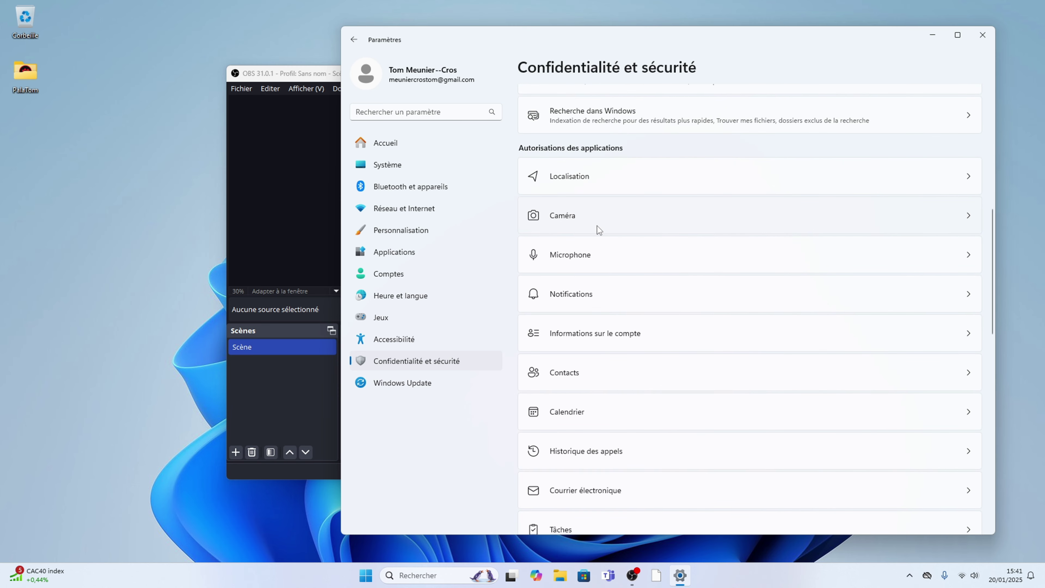
{"action": "left_click", "coordinate": [563, 356]}
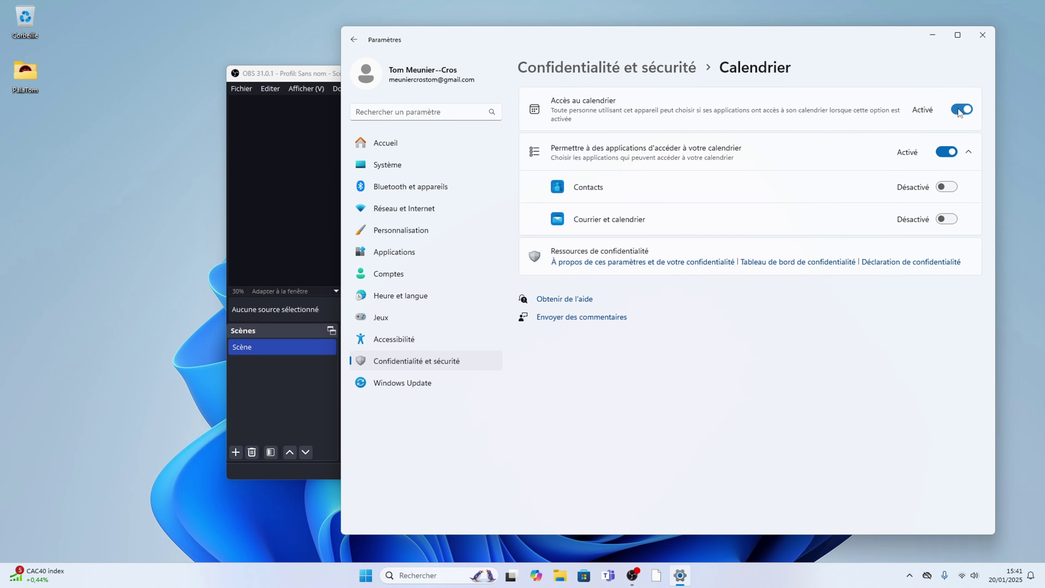
{"action": "left_click", "coordinate": [631, 71]}
Step: Turn off Accès à l'historique des appels and Accès aux e-mails, returning to the privacy categories after each
{"action": "scroll", "coordinate": [578, 250], "scroll_direction": "down", "scroll_amount": 8}
{"action": "scroll", "coordinate": [578, 251], "scroll_direction": "down", "scroll_amount": 2}
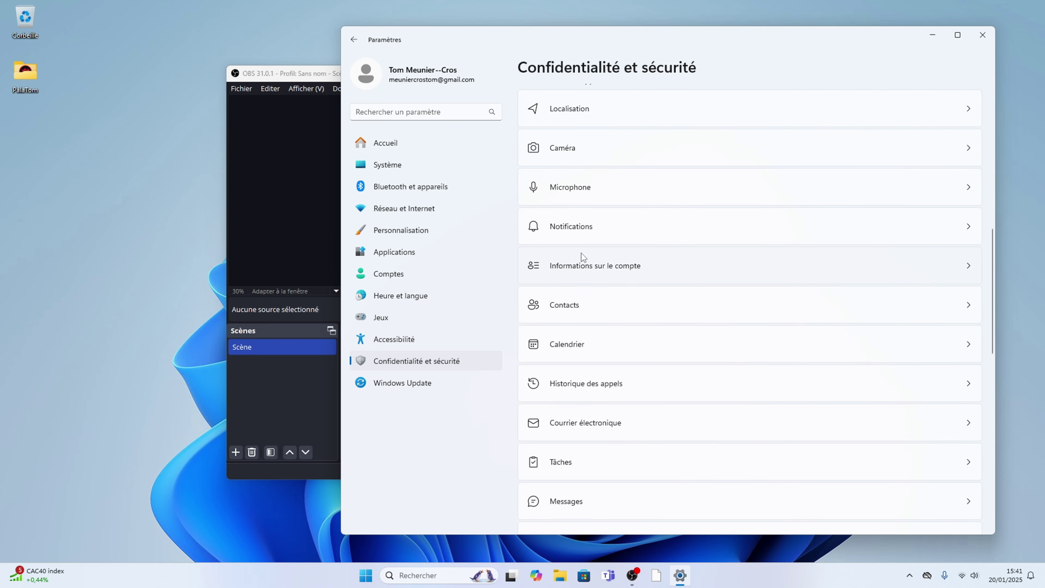
{"action": "left_click", "coordinate": [576, 399]}
{"action": "left_click", "coordinate": [958, 107]}
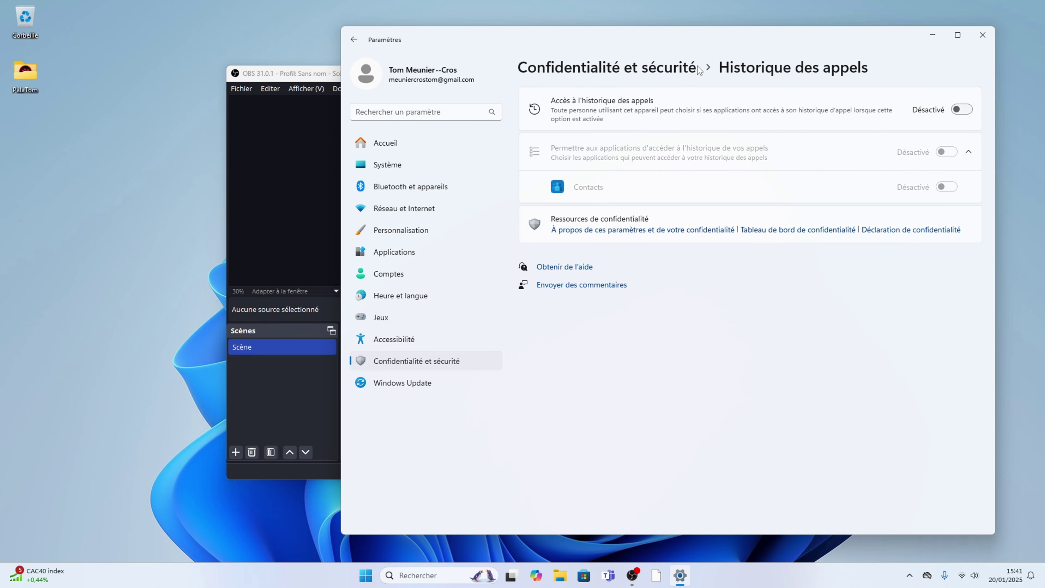
{"action": "left_click", "coordinate": [659, 71]}
{"action": "scroll", "coordinate": [632, 193], "scroll_direction": "down", "scroll_amount": 10}
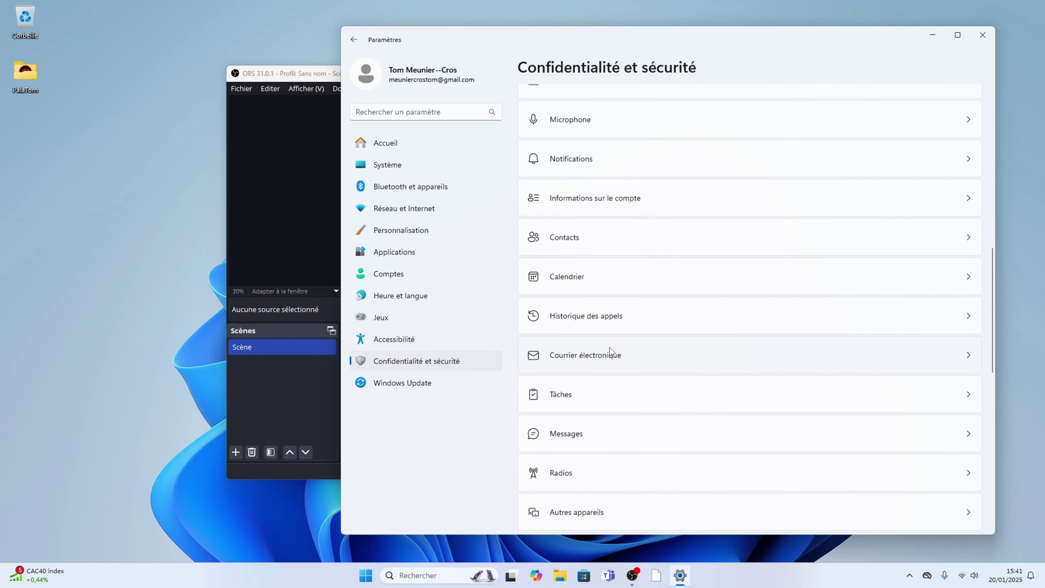
{"action": "left_click", "coordinate": [610, 354]}
{"action": "left_click", "coordinate": [961, 109]}
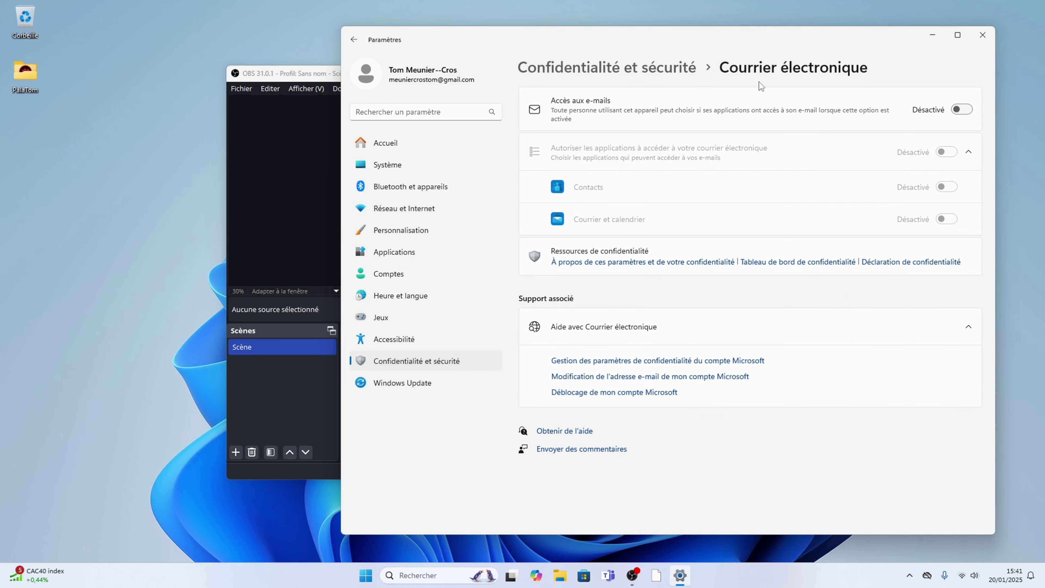
{"action": "left_click", "coordinate": [667, 71]}
Step: Turn off Accès aux tâches and Accès à la messagerie, returning to the privacy categories after each
{"action": "scroll", "coordinate": [637, 236], "scroll_direction": "down", "scroll_amount": 12}
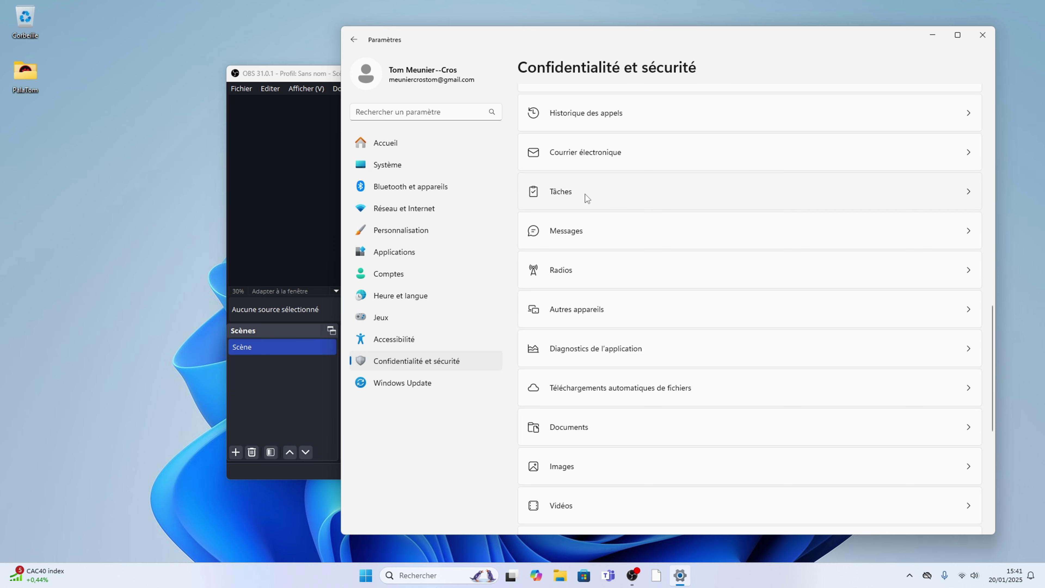
{"action": "left_click", "coordinate": [566, 192]}
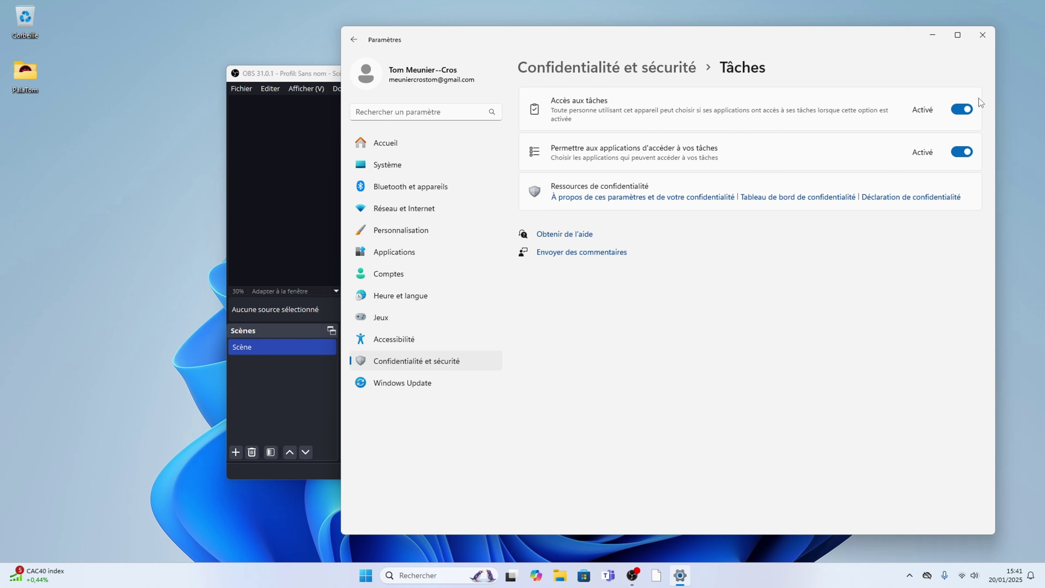
{"action": "left_click", "coordinate": [961, 110]}
{"action": "left_click", "coordinate": [604, 71]}
{"action": "scroll", "coordinate": [590, 188], "scroll_direction": "down", "scroll_amount": 10}
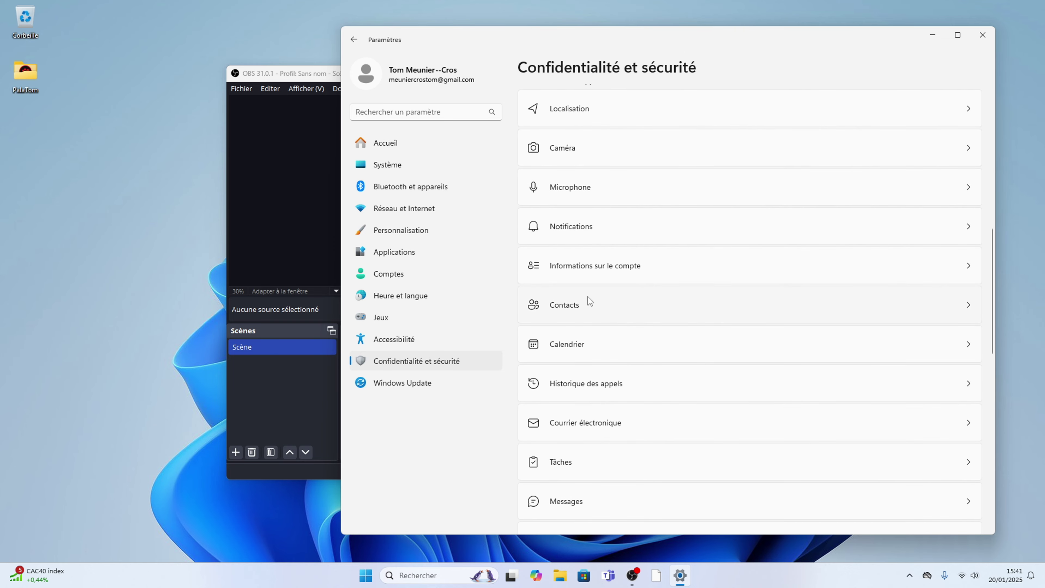
{"action": "left_click", "coordinate": [586, 438]}
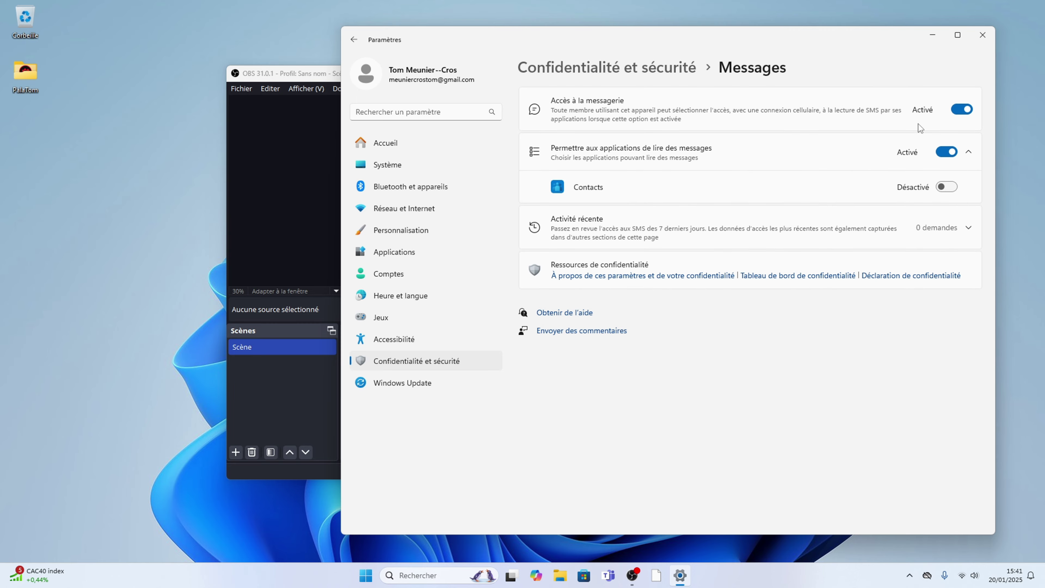
{"action": "left_click", "coordinate": [961, 108]}
{"action": "left_click", "coordinate": [605, 68]}
Step: Turn off Accès au contrôle radio and communication with unpaired devices under Autres appareils, then return to the privacy categories
{"action": "scroll", "coordinate": [615, 201], "scroll_direction": "down", "scroll_amount": 15}
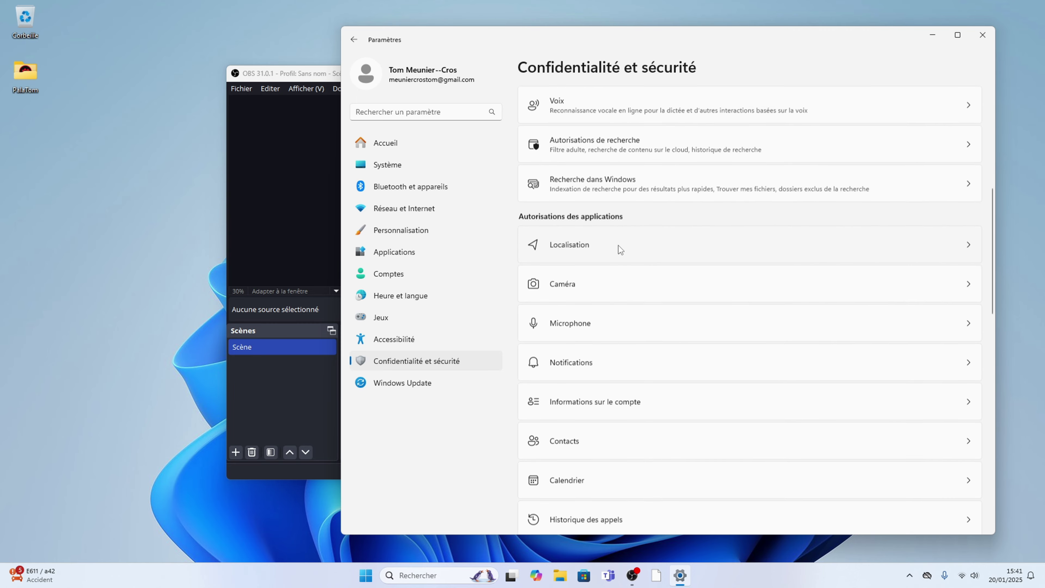
{"action": "left_click", "coordinate": [586, 406]}
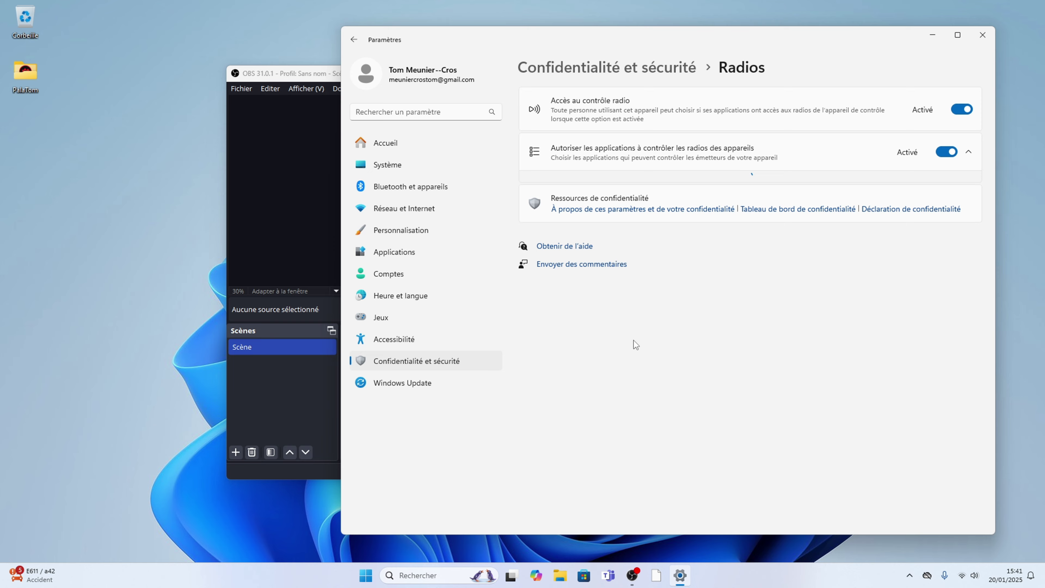
{"action": "left_click", "coordinate": [960, 109]}
{"action": "left_click", "coordinate": [619, 70]}
{"action": "scroll", "coordinate": [620, 136], "scroll_direction": "down", "scroll_amount": 6}
{"action": "scroll", "coordinate": [614, 175], "scroll_direction": "down", "scroll_amount": 8}
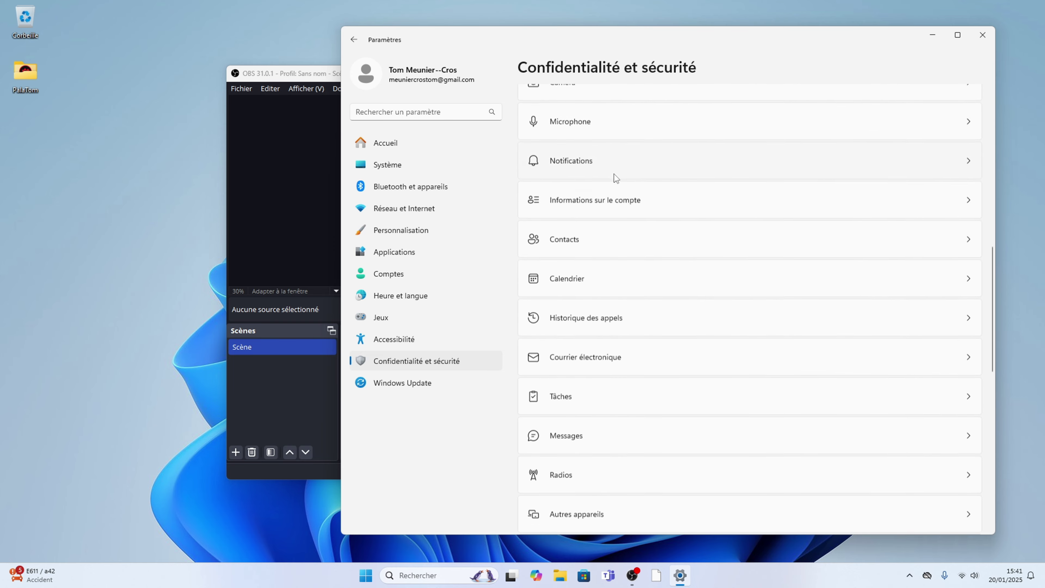
{"action": "left_click", "coordinate": [586, 380]}
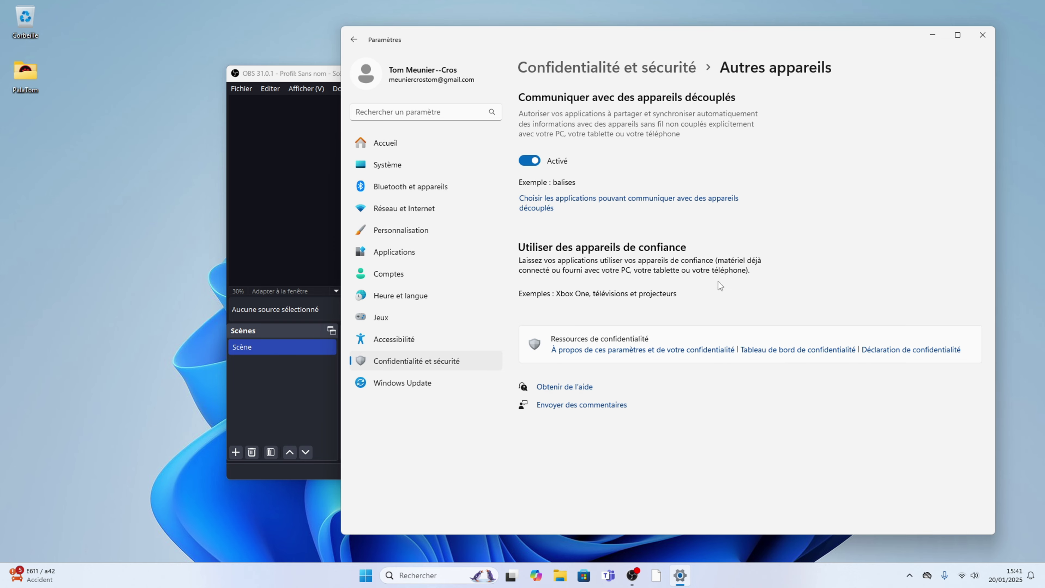
{"action": "left_click", "coordinate": [529, 161]}
{"action": "left_click", "coordinate": [602, 65]}
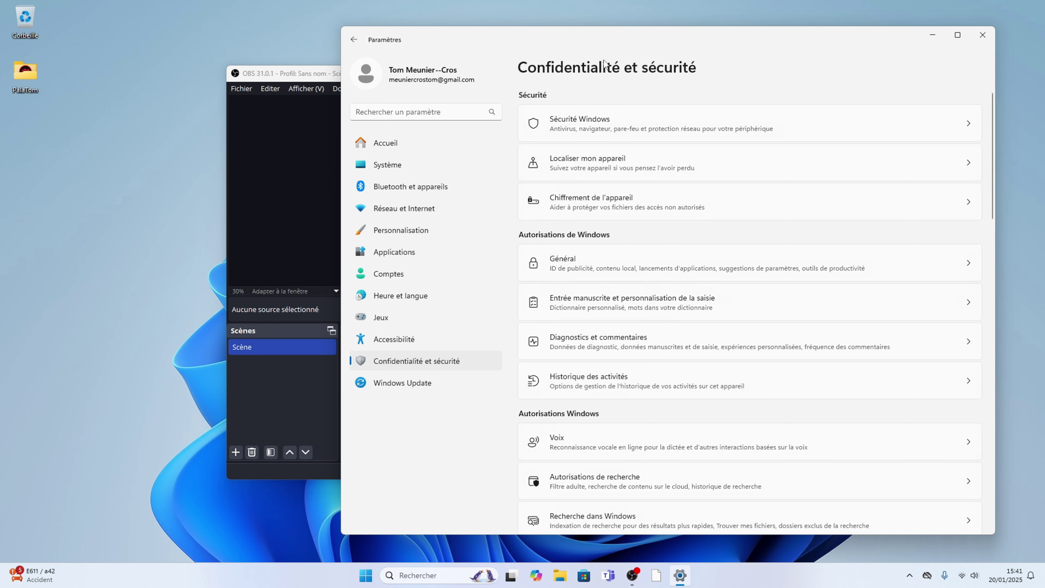
Step: Turn off Accès au diagnostic d'application and return to the privacy categories
{"action": "scroll", "coordinate": [633, 304], "scroll_direction": "down", "scroll_amount": 10}
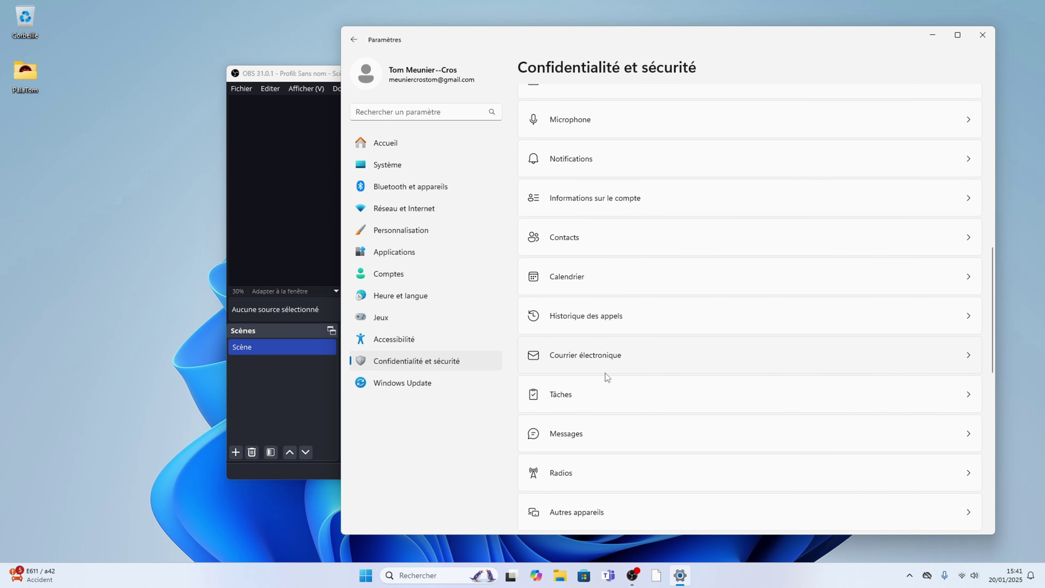
{"action": "scroll", "coordinate": [604, 372], "scroll_direction": "down", "scroll_amount": 5}
{"action": "left_click", "coordinate": [586, 359]}
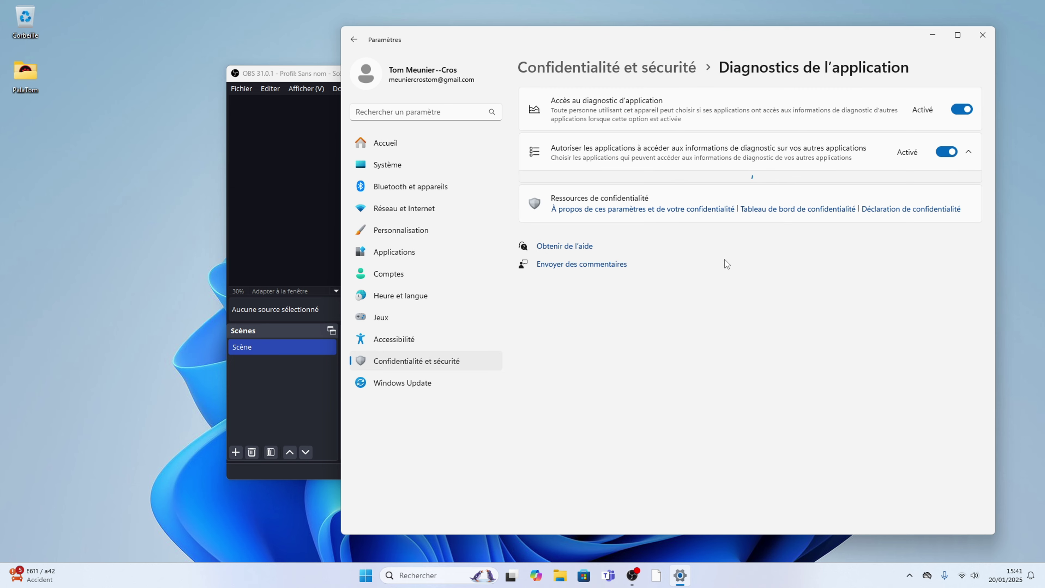
{"action": "left_click", "coordinate": [958, 110]}
{"action": "left_click", "coordinate": [628, 68]}
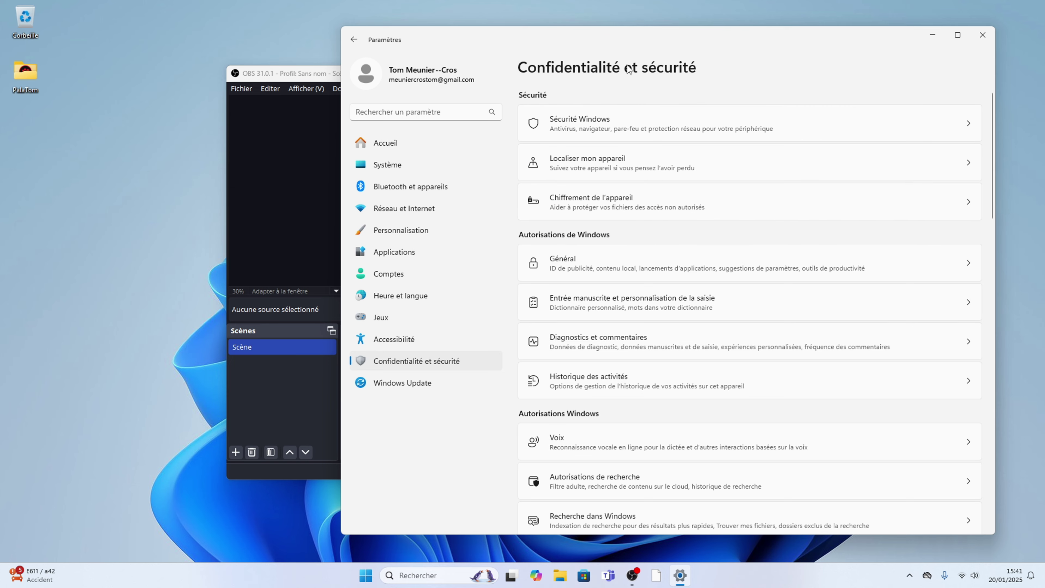
Step: Review the Téléchargements automatiques de fichiers settings and return to the privacy categories
{"action": "scroll", "coordinate": [604, 261], "scroll_direction": "down", "scroll_amount": 15}
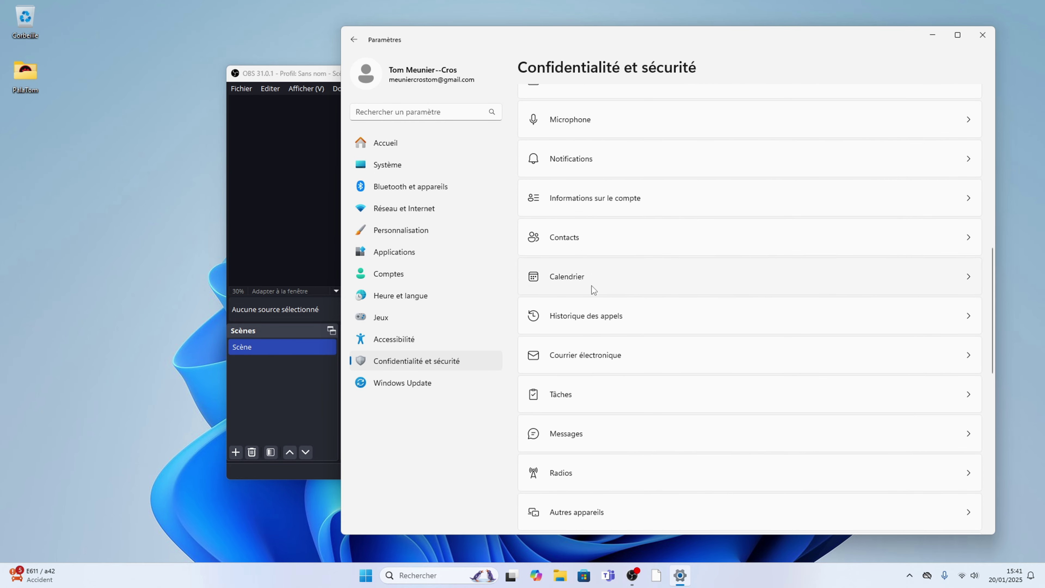
{"action": "scroll", "coordinate": [578, 362], "scroll_direction": "down", "scroll_amount": 2}
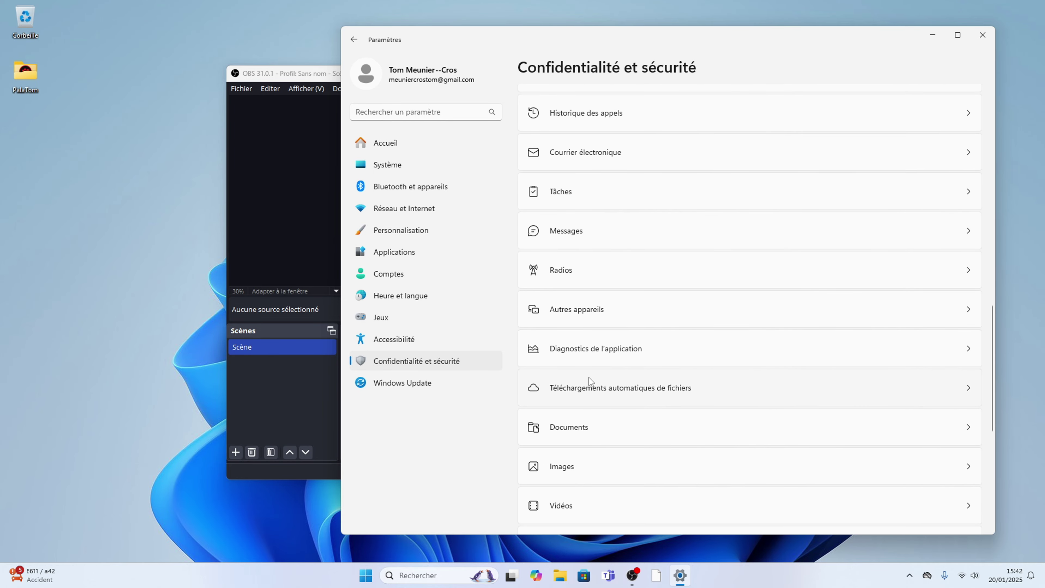
{"action": "left_click", "coordinate": [592, 380]}
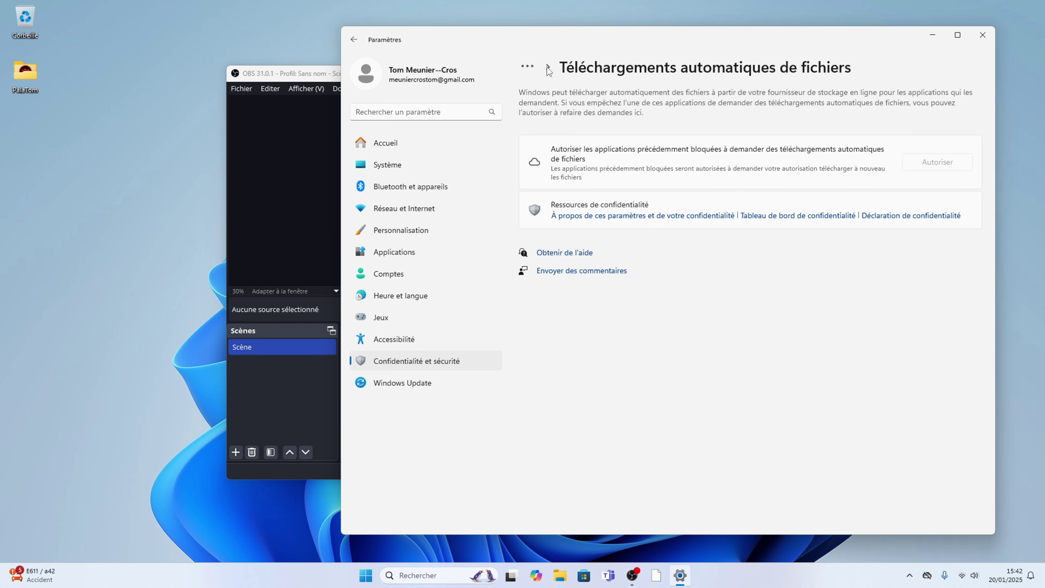
{"action": "left_click", "coordinate": [527, 67]}
{"action": "left_click", "coordinate": [541, 96]}
Step: Turn off application access to the Documents and Images libraries, returning to the privacy categories after each
{"action": "scroll", "coordinate": [605, 311], "scroll_direction": "down", "scroll_amount": 6}
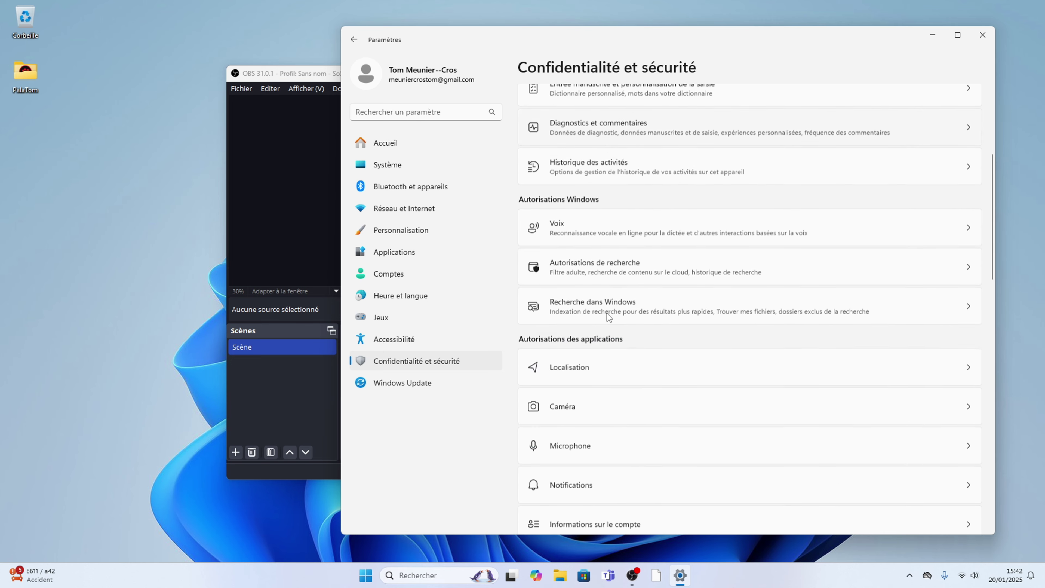
{"action": "scroll", "coordinate": [606, 313], "scroll_direction": "down", "scroll_amount": 12}
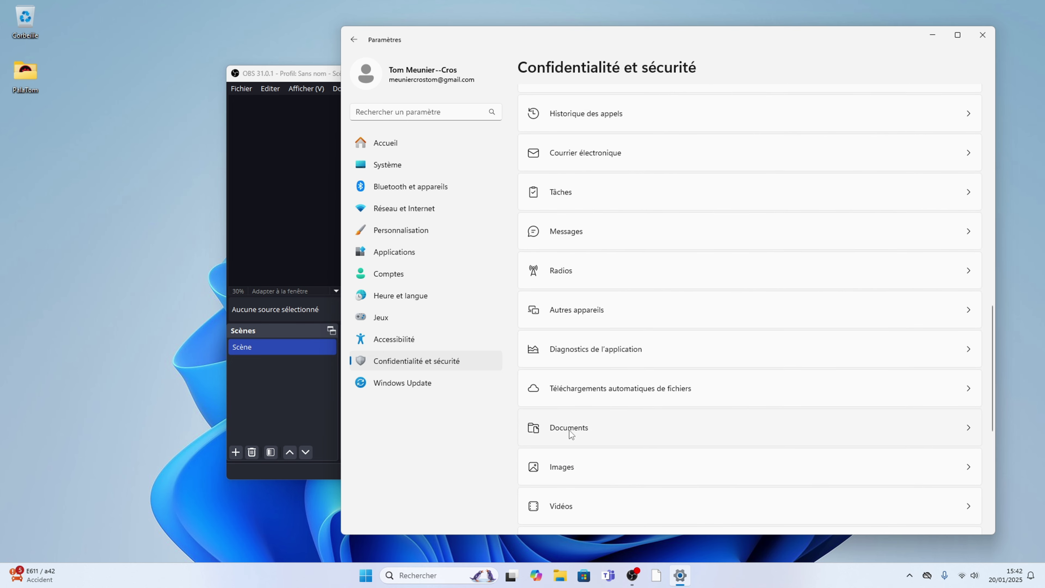
{"action": "left_click", "coordinate": [569, 430]}
{"action": "left_click", "coordinate": [955, 106]}
{"action": "left_click", "coordinate": [632, 70]}
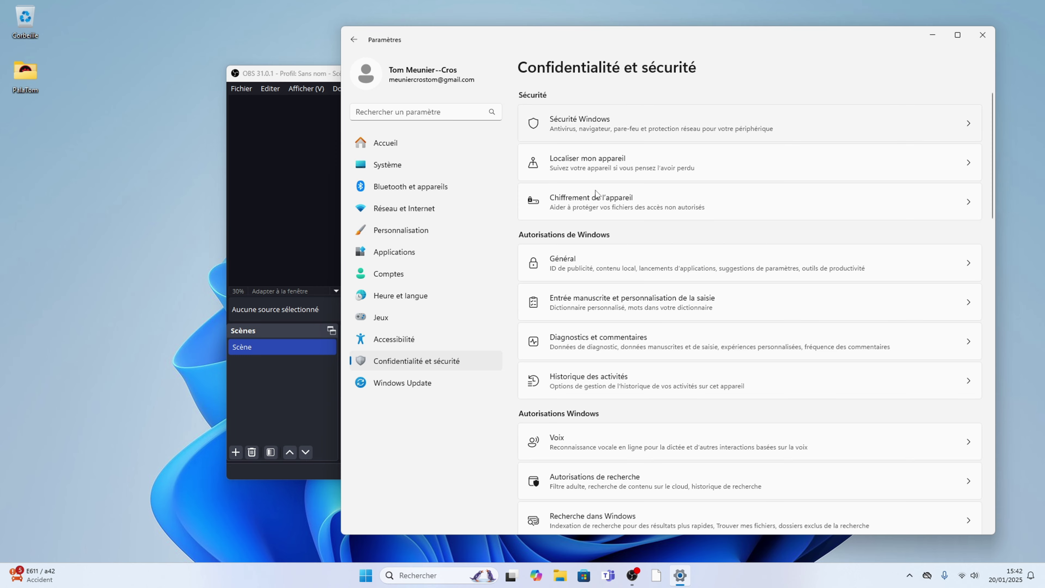
{"action": "scroll", "coordinate": [620, 319], "scroll_direction": "down", "scroll_amount": 18}
{"action": "scroll", "coordinate": [565, 245], "scroll_direction": "up", "scroll_amount": 3}
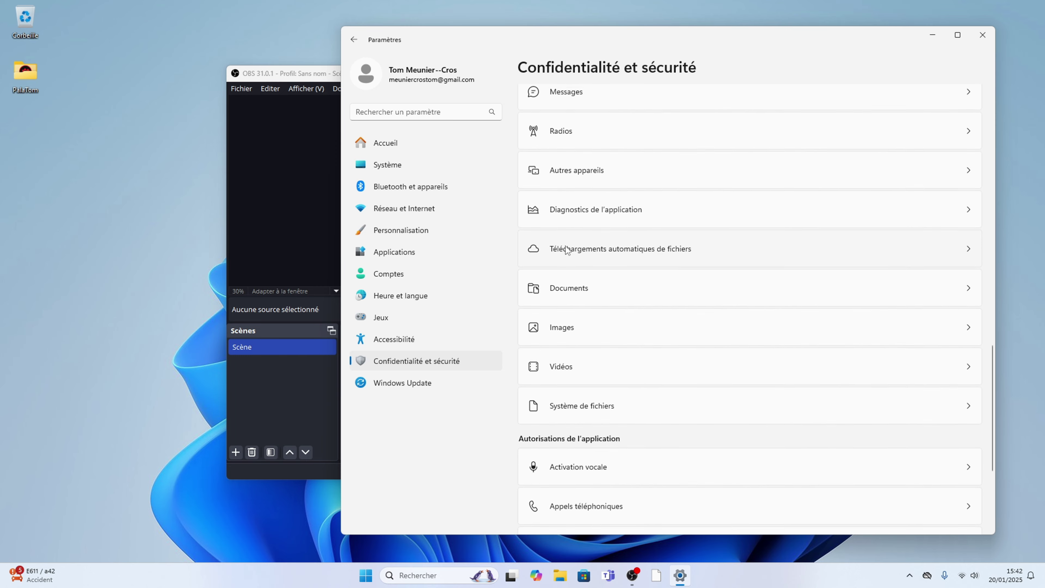
{"action": "left_click", "coordinate": [575, 329]}
{"action": "left_click", "coordinate": [961, 109]}
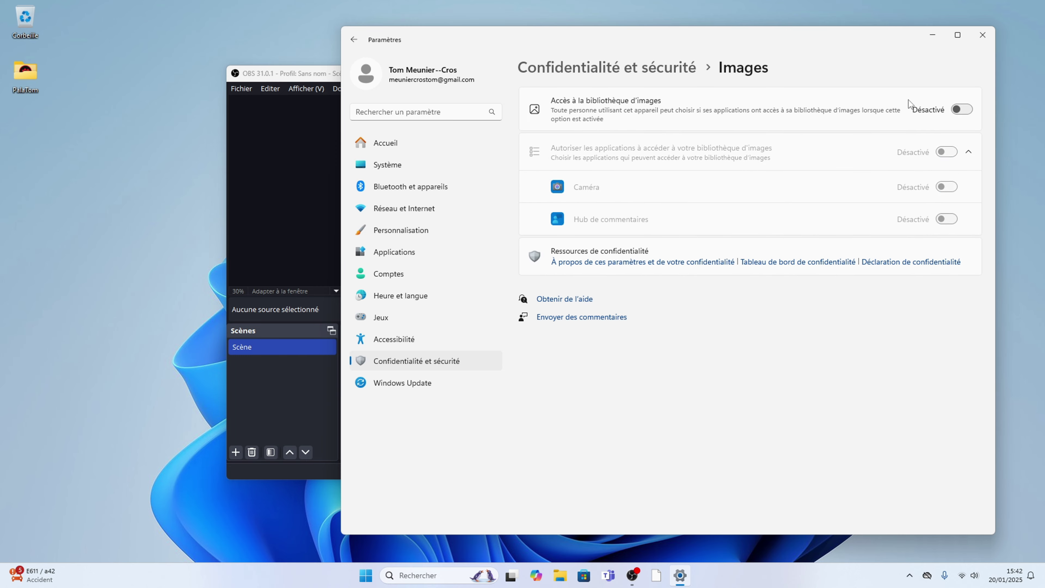
{"action": "left_click", "coordinate": [632, 68]}
Step: Turn off access to the Vidéos library and to Système de fichiers, returning to the privacy categories after each
{"action": "scroll", "coordinate": [616, 297], "scroll_direction": "down", "scroll_amount": 15}
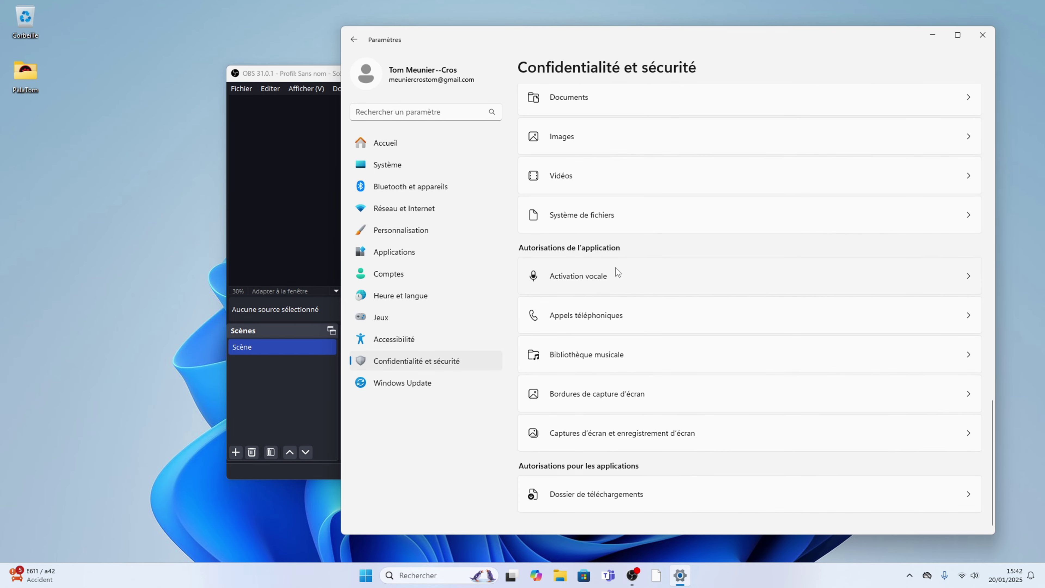
{"action": "left_click", "coordinate": [571, 174]}
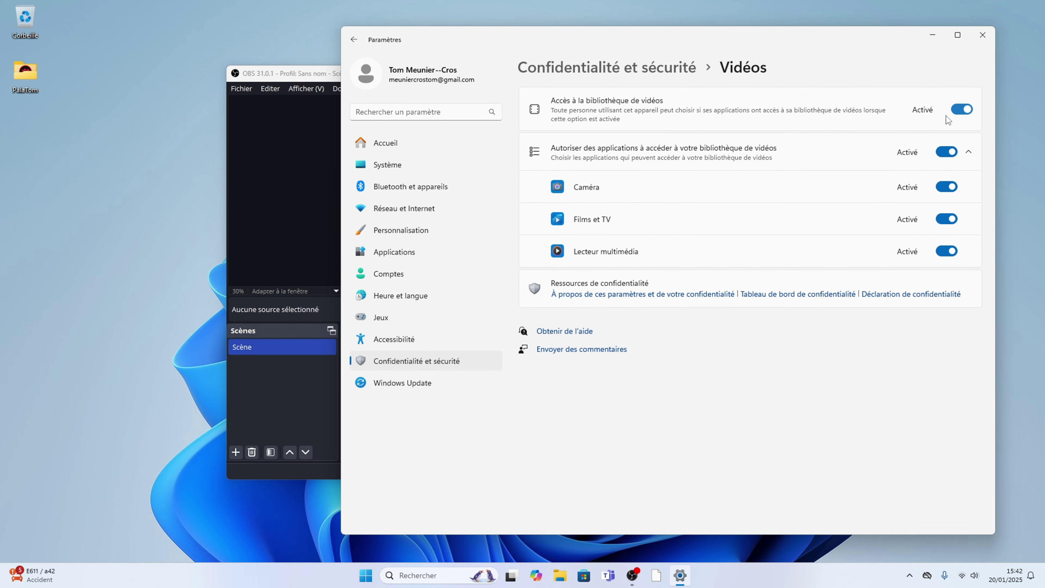
{"action": "left_click", "coordinate": [959, 108]}
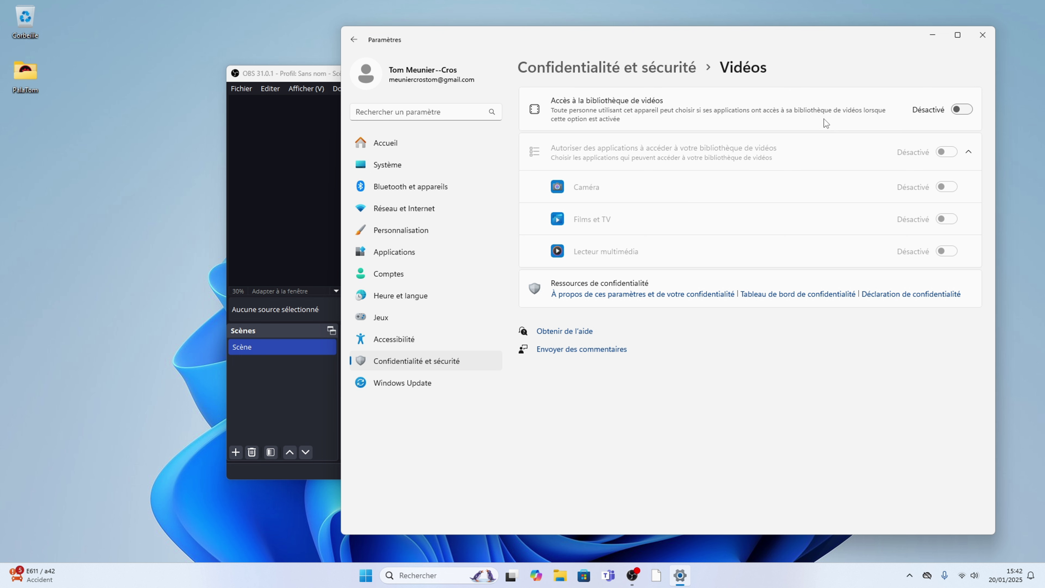
{"action": "left_click", "coordinate": [580, 70]}
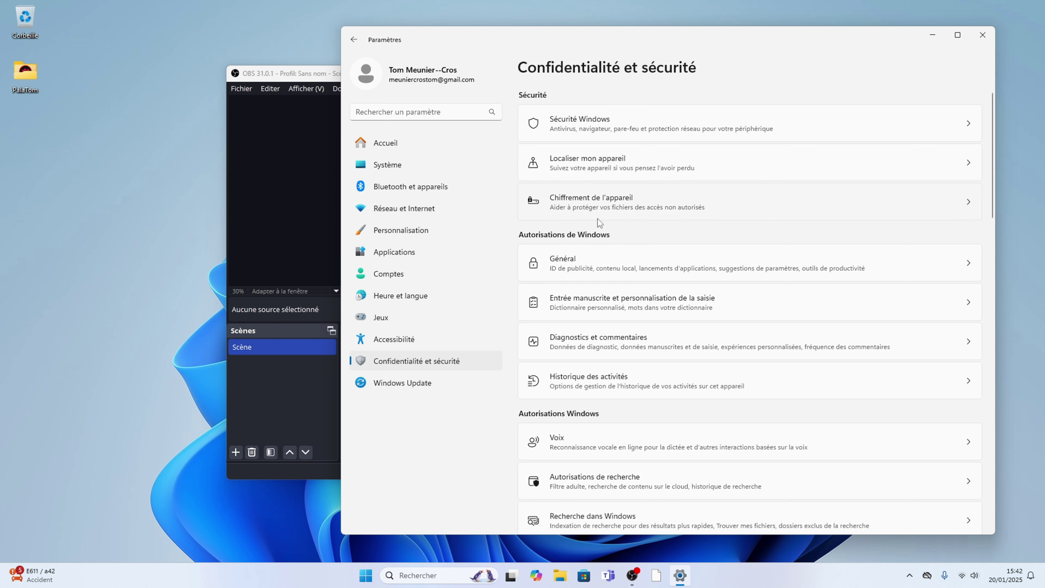
{"action": "scroll", "coordinate": [600, 206], "scroll_direction": "down", "scroll_amount": 15}
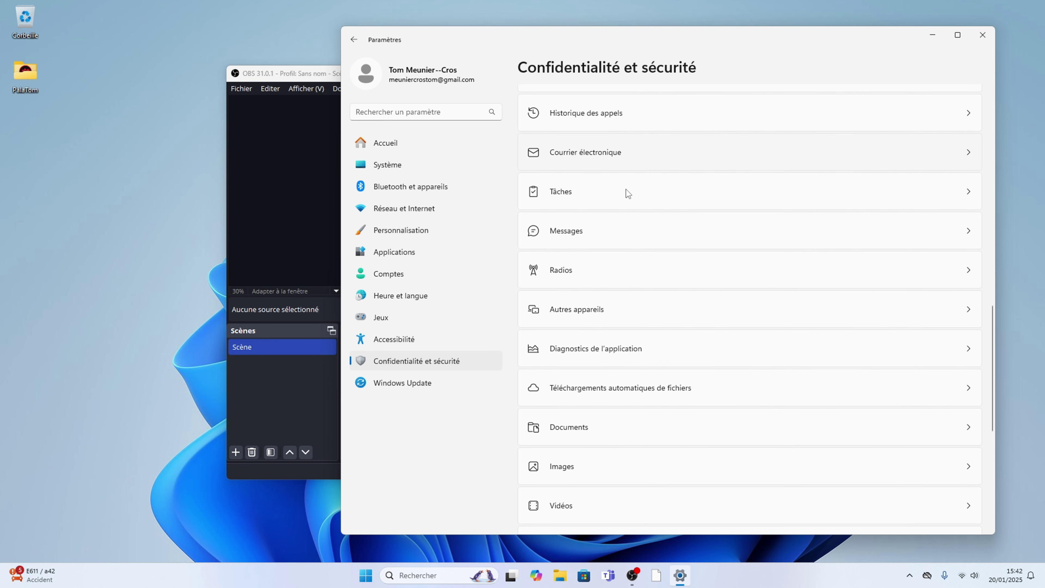
{"action": "scroll", "coordinate": [628, 190], "scroll_direction": "down", "scroll_amount": 4}
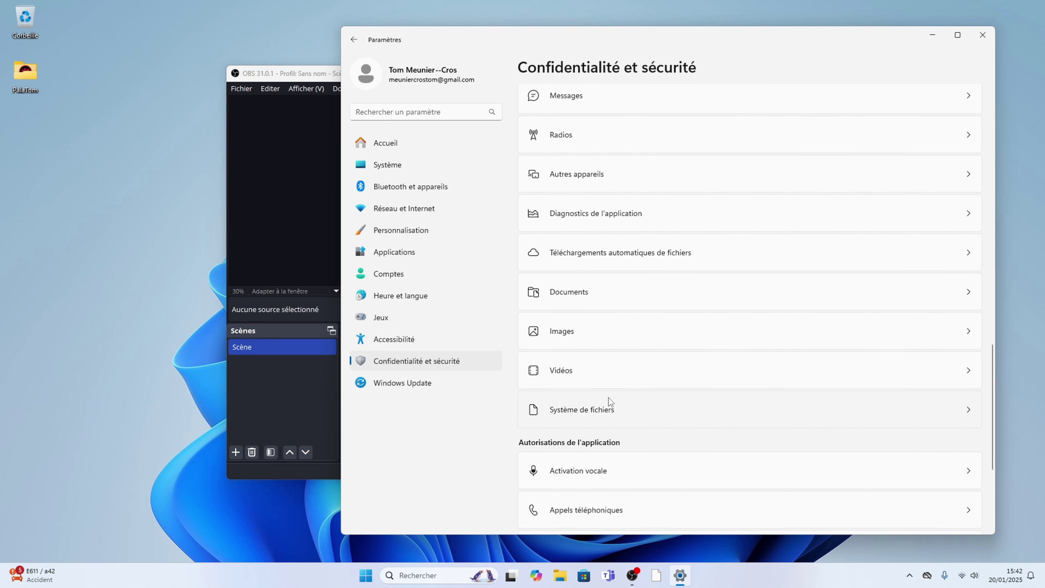
{"action": "left_click", "coordinate": [608, 397]}
{"action": "left_click", "coordinate": [958, 108]}
{"action": "left_click", "coordinate": [576, 67]}
{"action": "scroll", "coordinate": [614, 241], "scroll_direction": "down", "scroll_amount": 5}
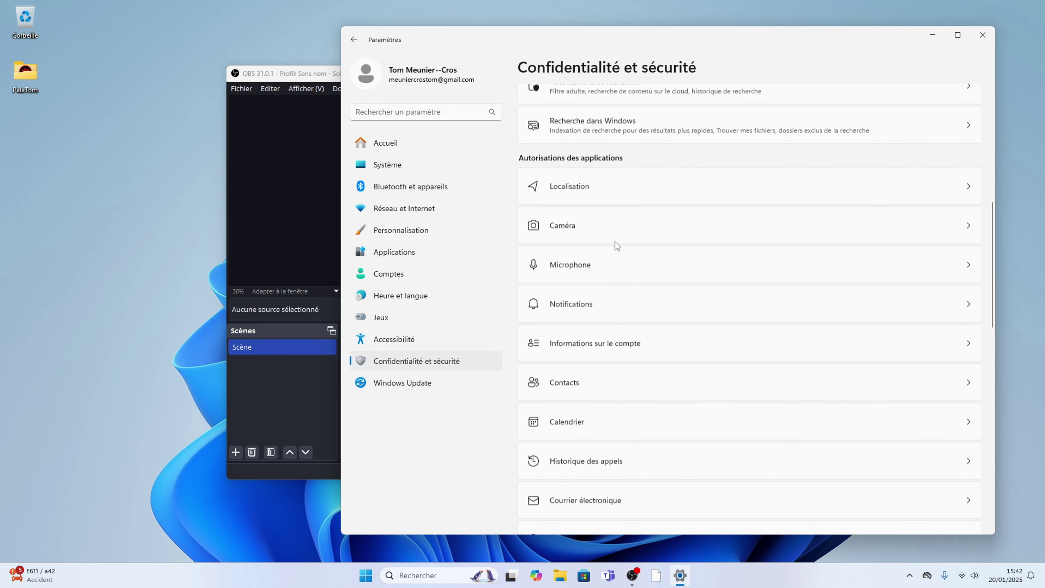
{"action": "scroll", "coordinate": [615, 242], "scroll_direction": "down", "scroll_amount": 10}
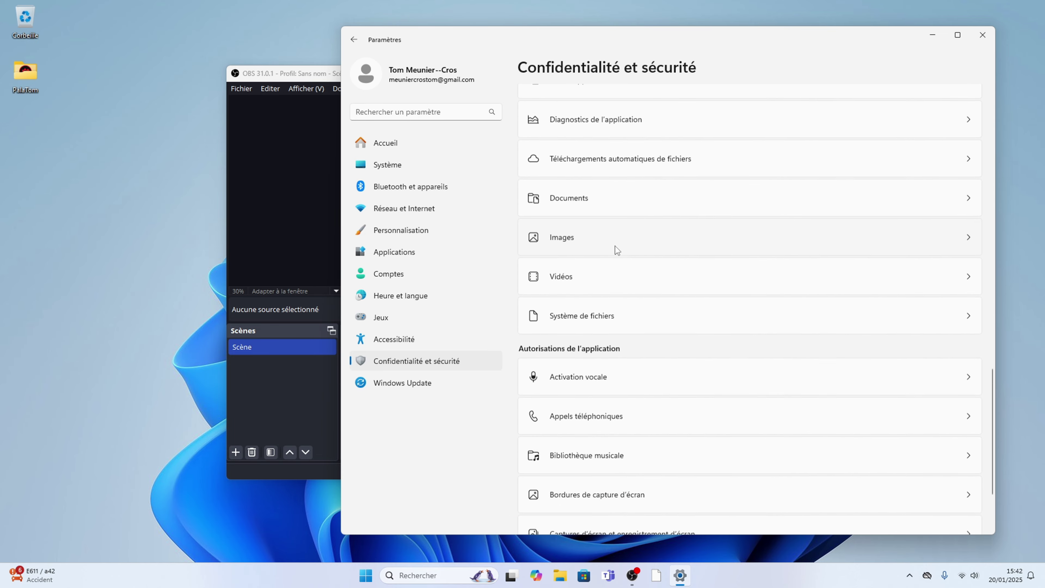
{"action": "scroll", "coordinate": [614, 246], "scroll_direction": "down", "scroll_amount": 3}
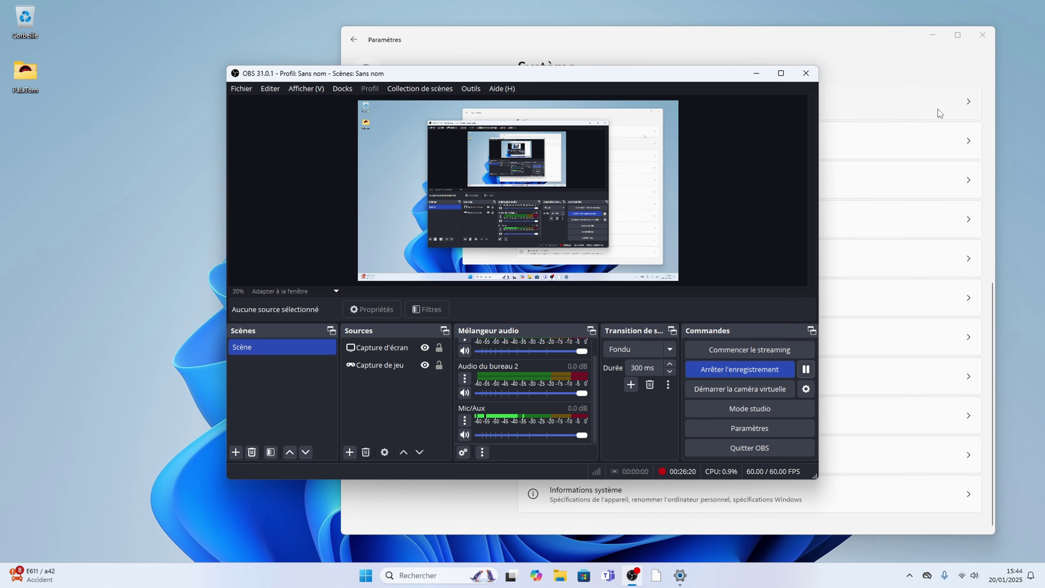
Step: Close the open Paramètres window, search Windows for "syst" and open the Système result
{"action": "left_click", "coordinate": [925, 60]}
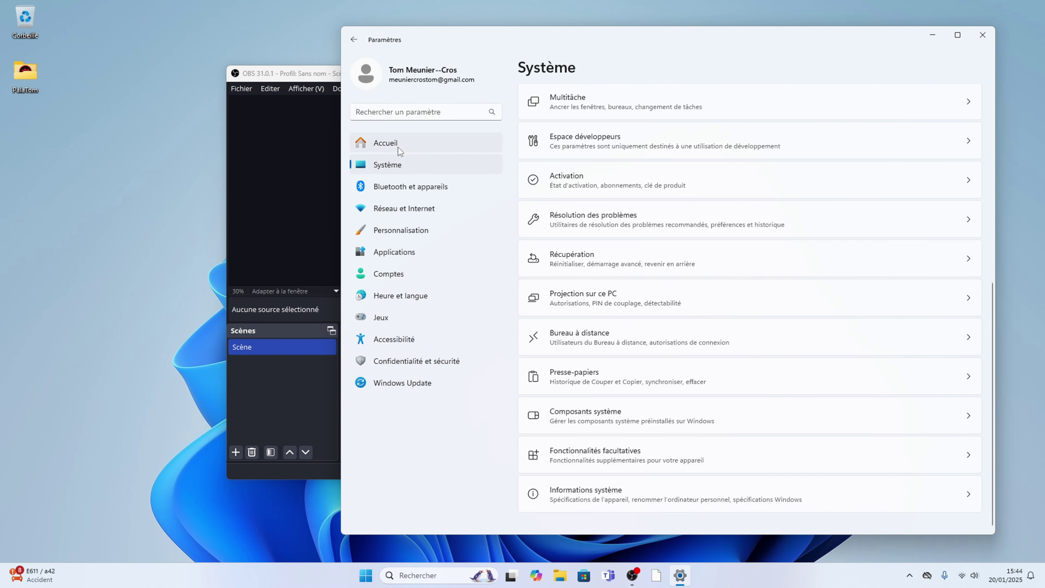
{"action": "left_click", "coordinate": [973, 36]}
{"action": "key", "text": "super"}
{"action": "type", "text": "st"}
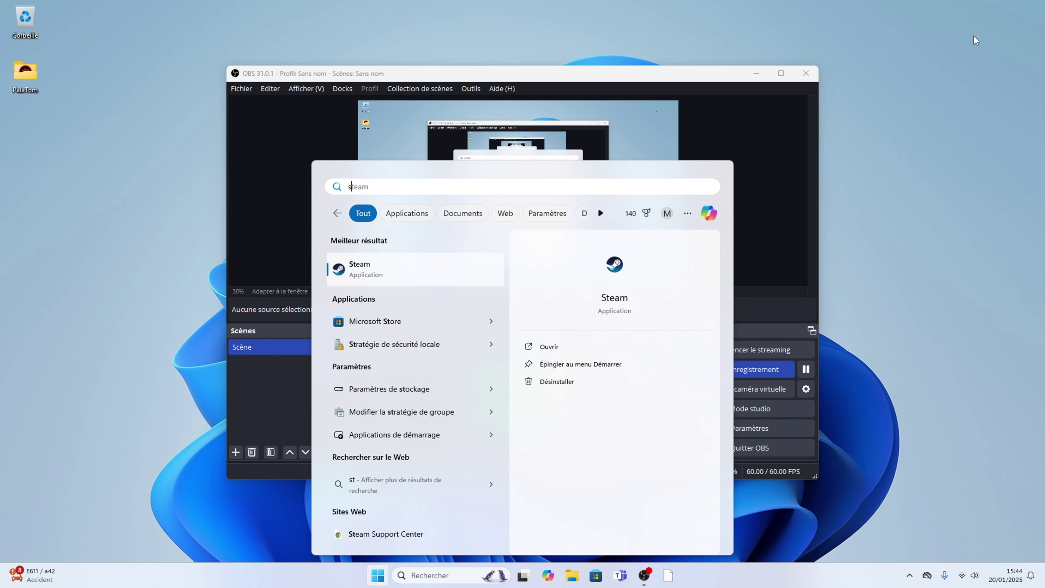
{"action": "key", "text": "BackSpace"}
{"action": "type", "text": "u"}
{"action": "key", "text": "BackSpace"}
{"action": "type", "text": "yst"}
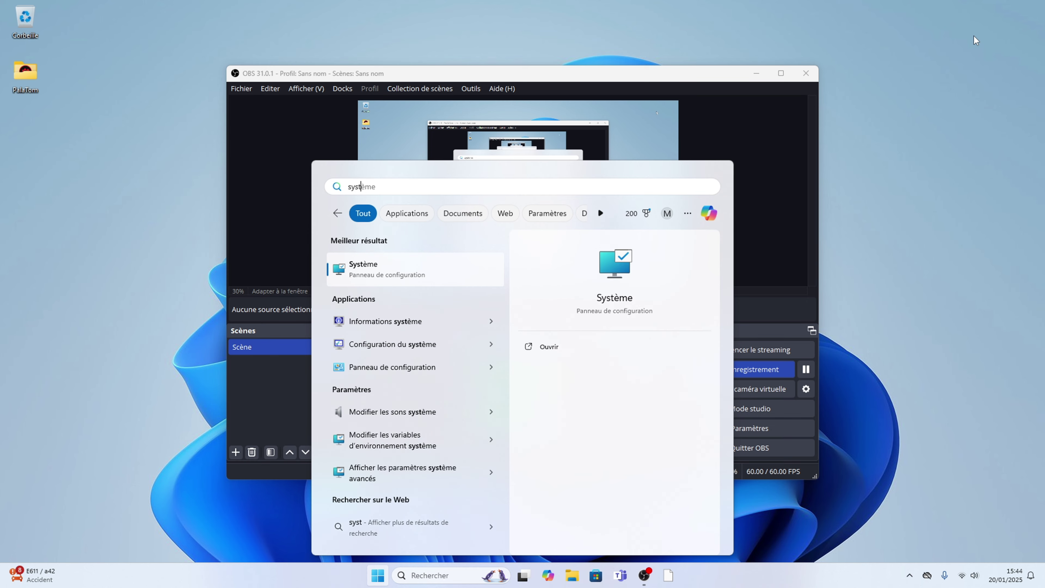
{"action": "key", "text": "Return"}
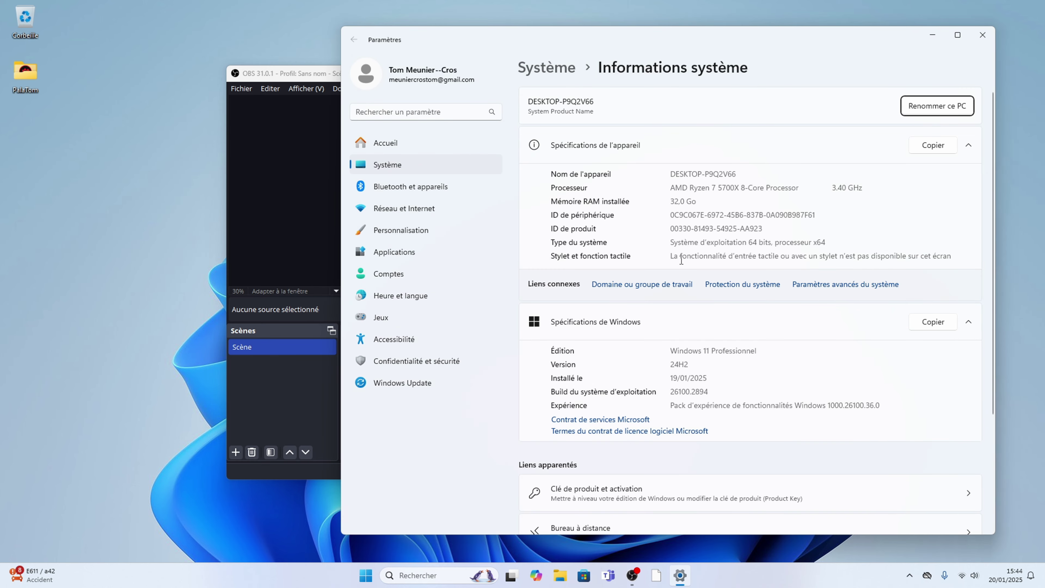
Step: Check the Bureau à distance setting in the Système category and return to the category overview
{"action": "left_click", "coordinate": [410, 167]}
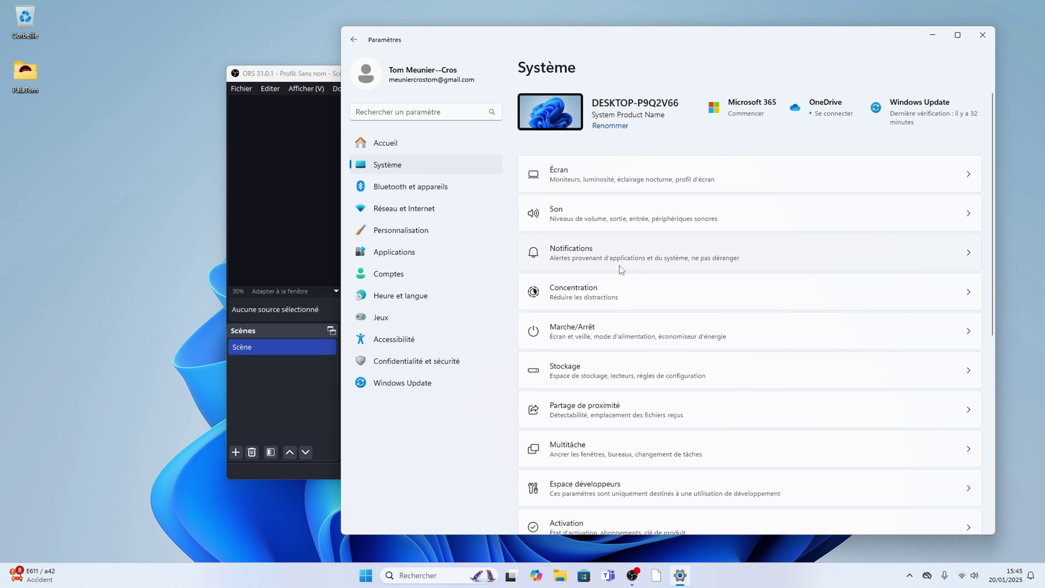
{"action": "scroll", "coordinate": [620, 265], "scroll_direction": "down", "scroll_amount": 6}
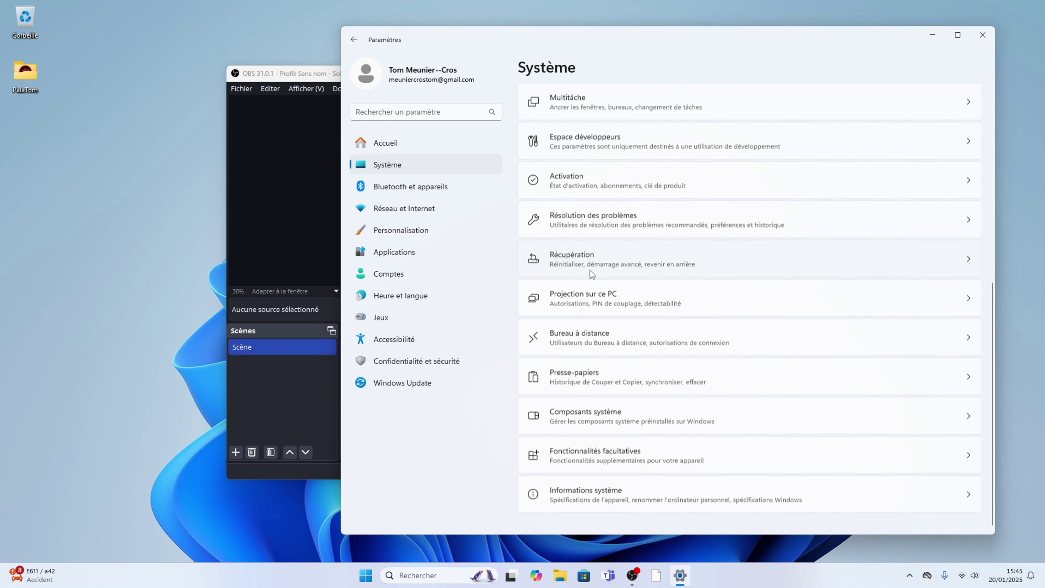
{"action": "left_click", "coordinate": [576, 328]}
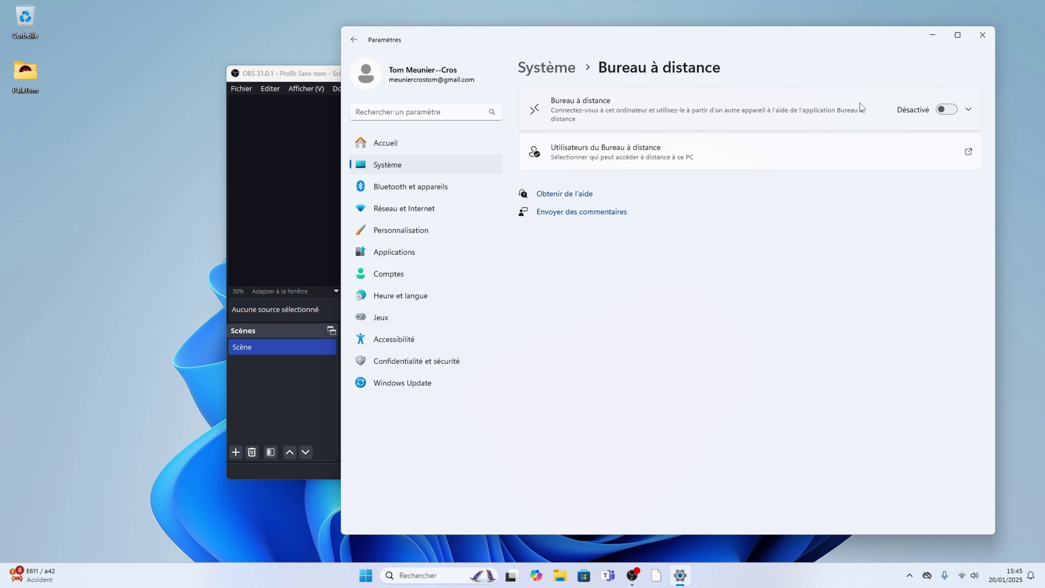
{"action": "left_click", "coordinate": [563, 69]}
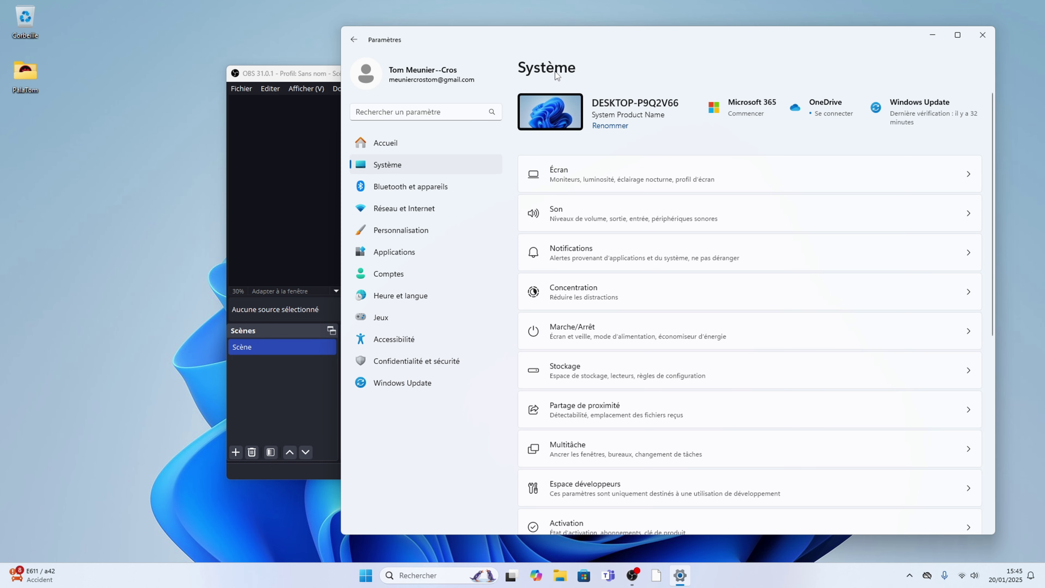
{"action": "left_click", "coordinate": [227, 243]}
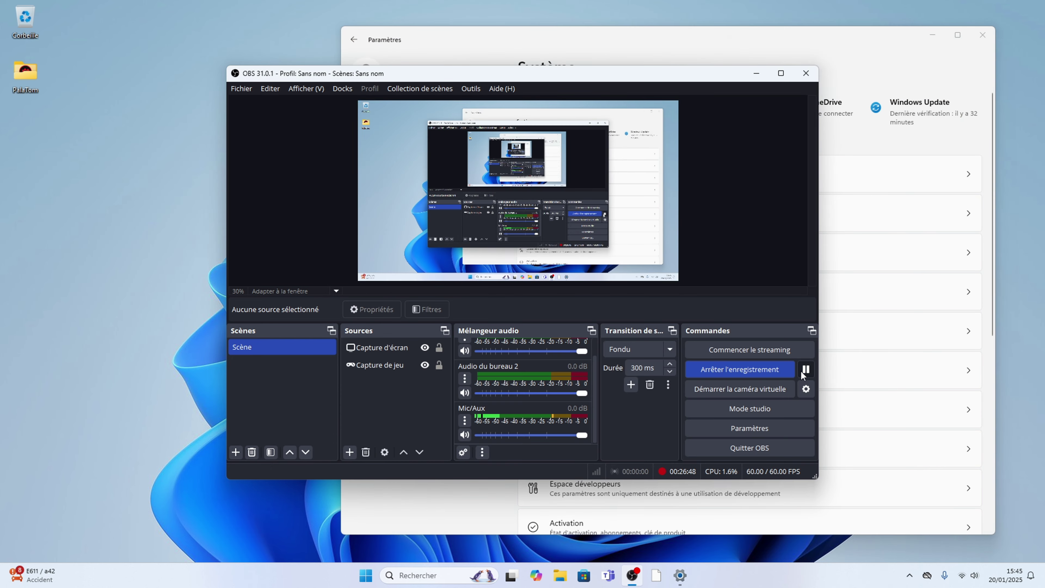
Step: Search Windows for "para" to open Paramètres, check the Game Bar controller setting under Jeux, and return to the Jeux overview
{"action": "key", "text": "super"}
{"action": "type", "text": "para"}
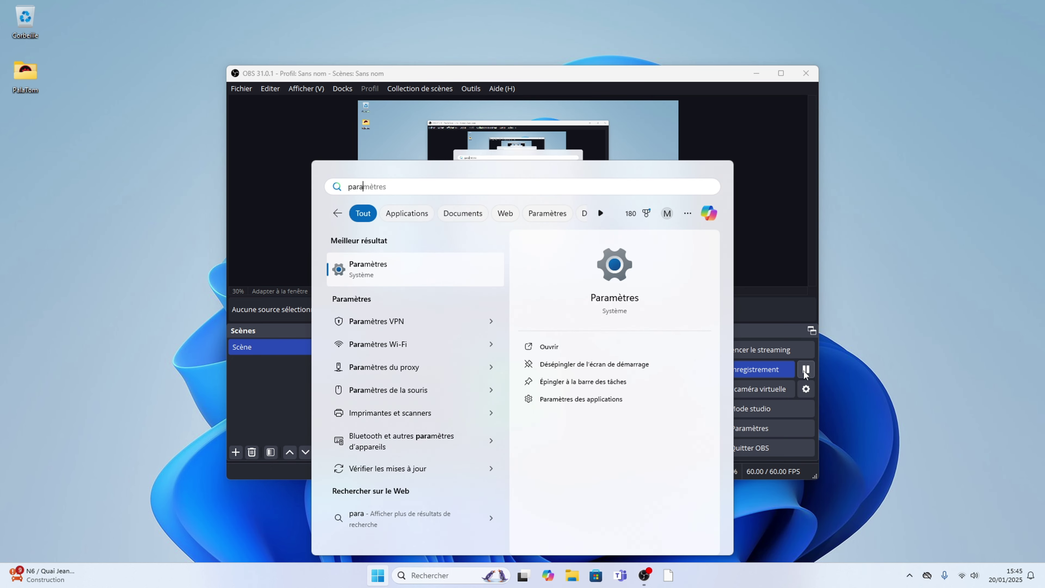
{"action": "key", "text": "Return"}
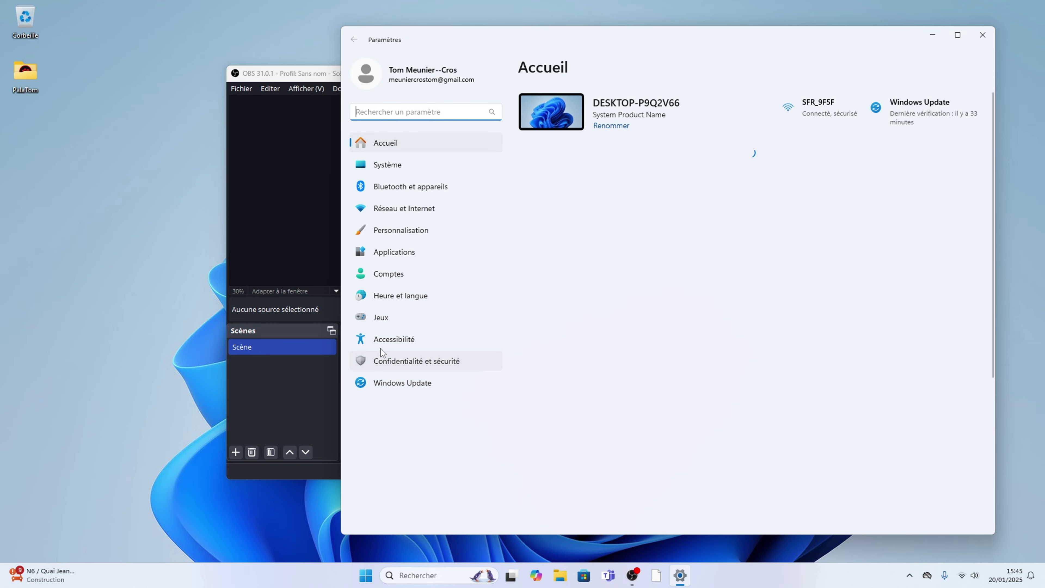
{"action": "left_click", "coordinate": [381, 317]}
{"action": "left_click", "coordinate": [613, 112]}
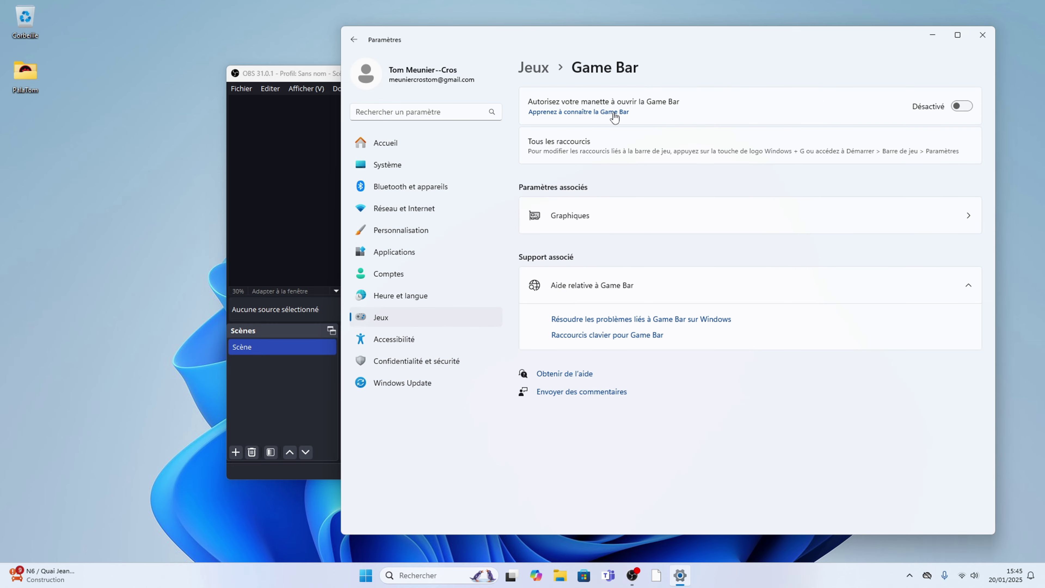
{"action": "left_click", "coordinate": [531, 69]}
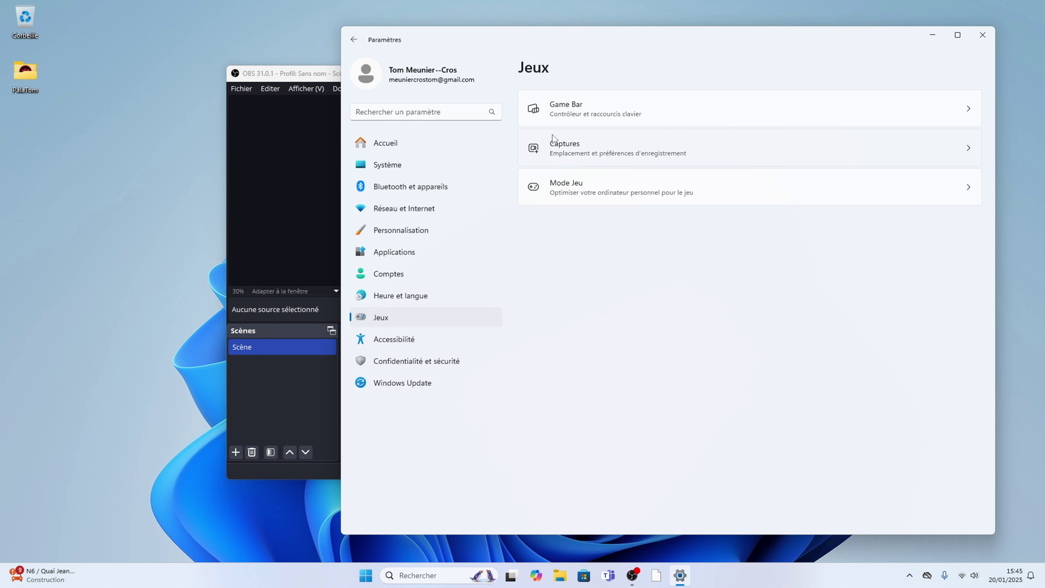
Step: Turn off audio capture and mouse pointer capture for game recordings in Captures, and return to the Jeux overview
{"action": "left_click", "coordinate": [562, 145]}
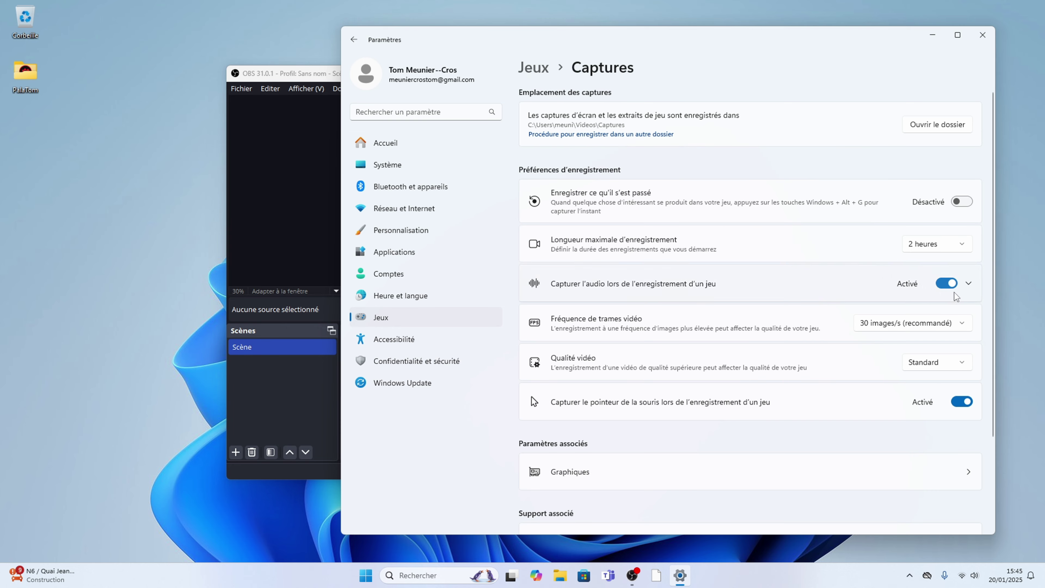
{"action": "left_click", "coordinate": [947, 284]}
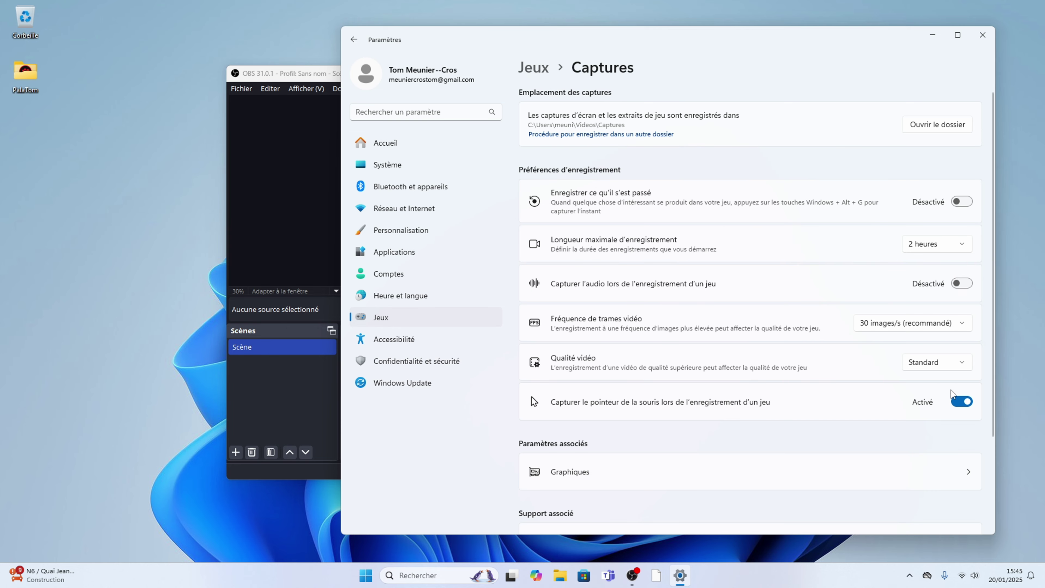
{"action": "left_click", "coordinate": [961, 401]}
{"action": "left_click", "coordinate": [542, 72]}
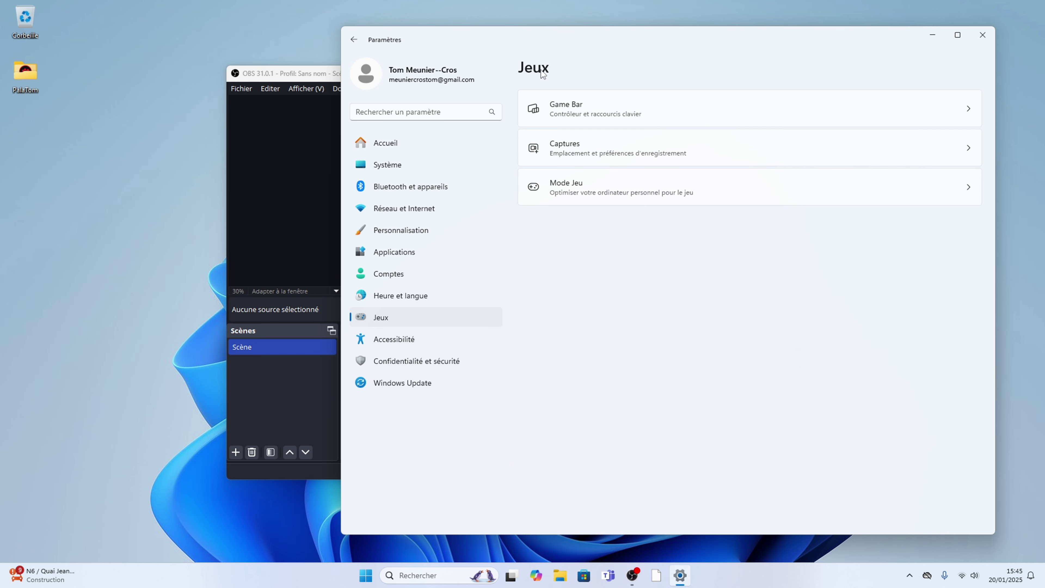
Step: Turn off Mode Jeu, return to the Jeux overview and close Paramètres
{"action": "left_click", "coordinate": [569, 187]}
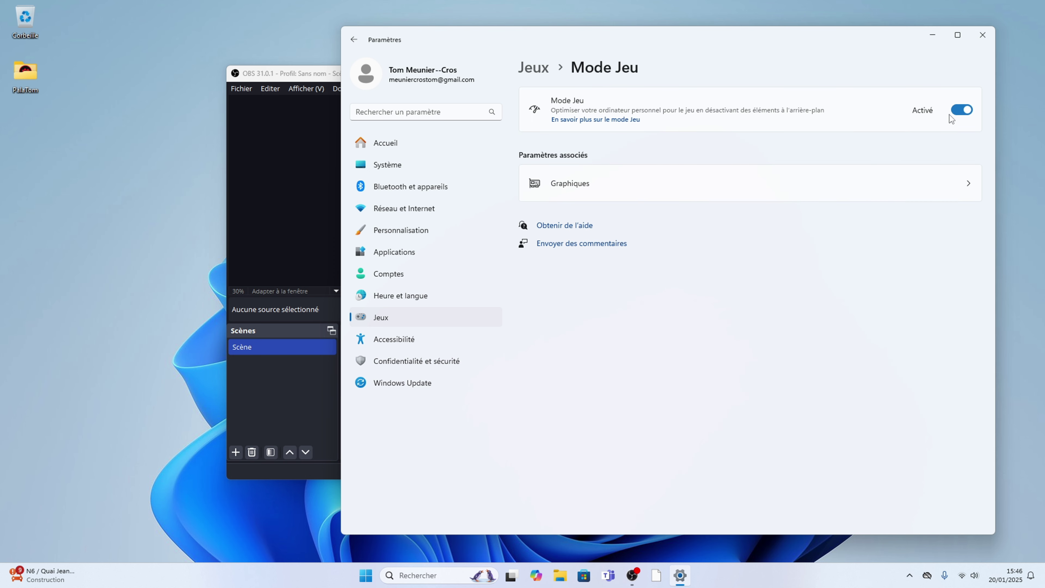
{"action": "left_click", "coordinate": [961, 110]}
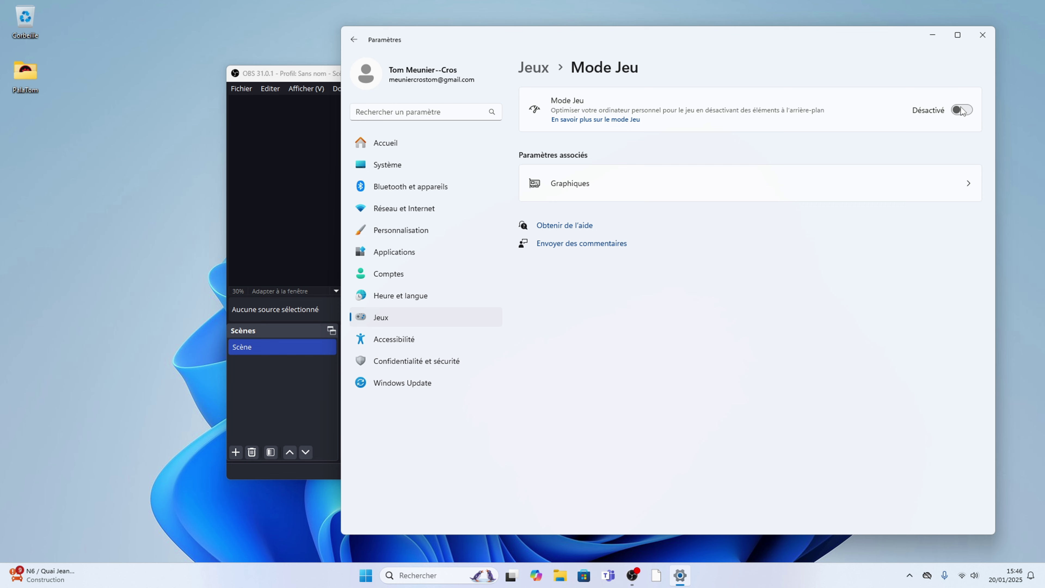
{"action": "left_click", "coordinate": [543, 72]}
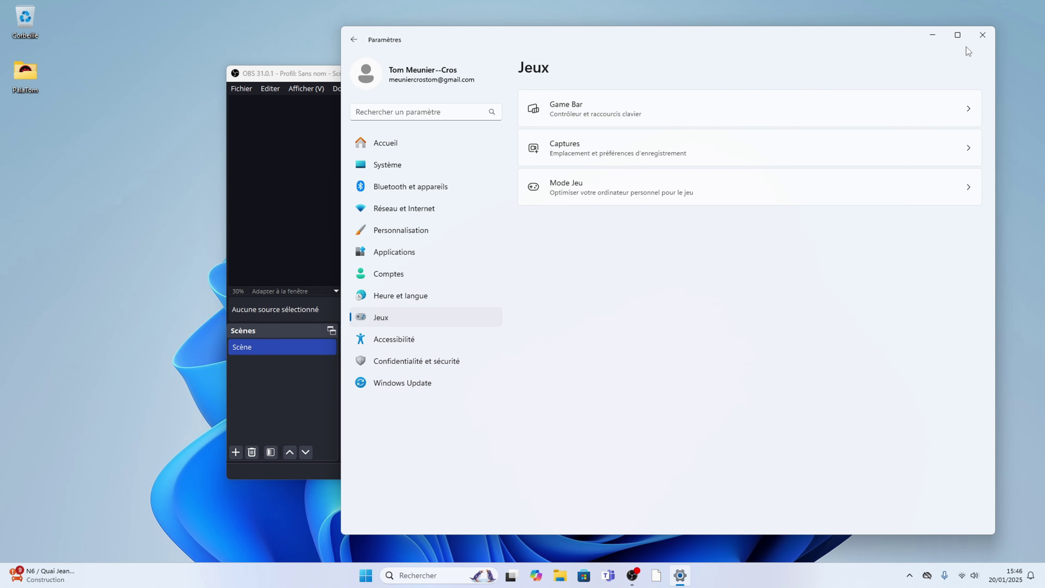
{"action": "left_click", "coordinate": [979, 37]}
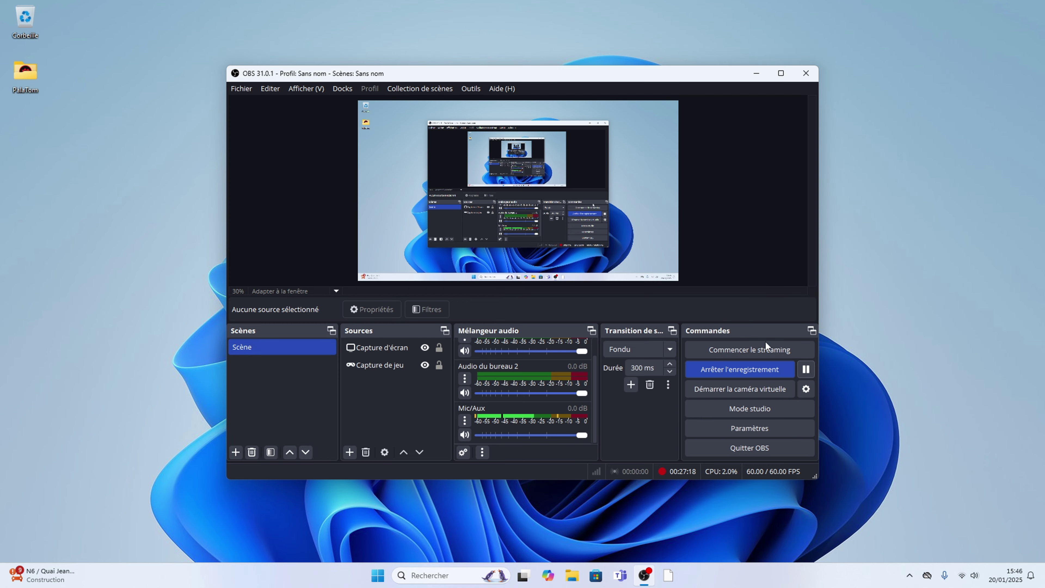